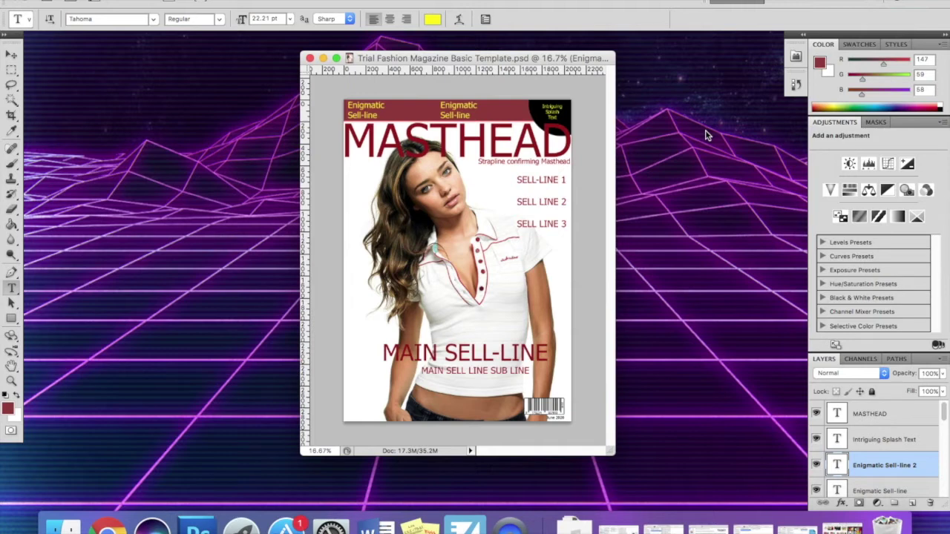
# Open the marie claire cover image from the desktop's Making a Logo/Masthead/HS folder and move its window to mid-screen
pyautogui.click(716, 225)
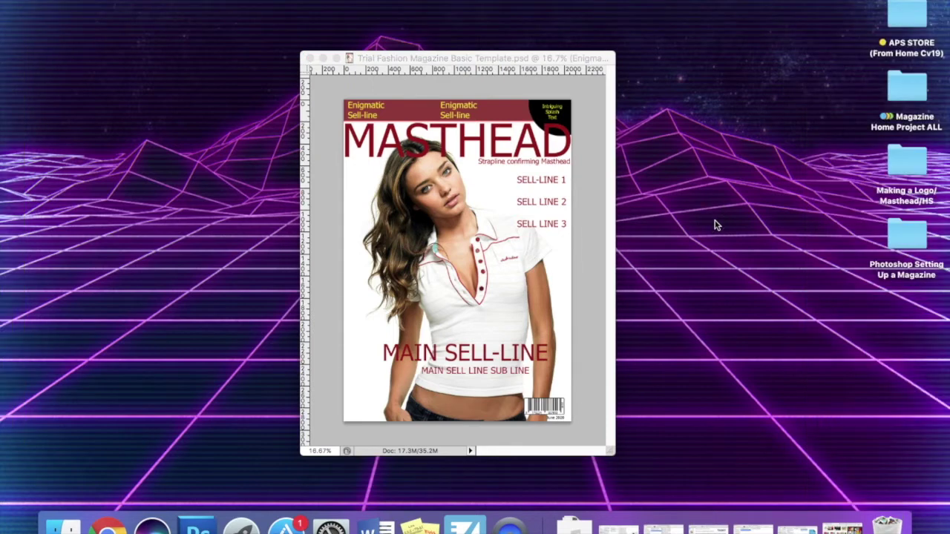
pyautogui.doubleClick(904, 157)
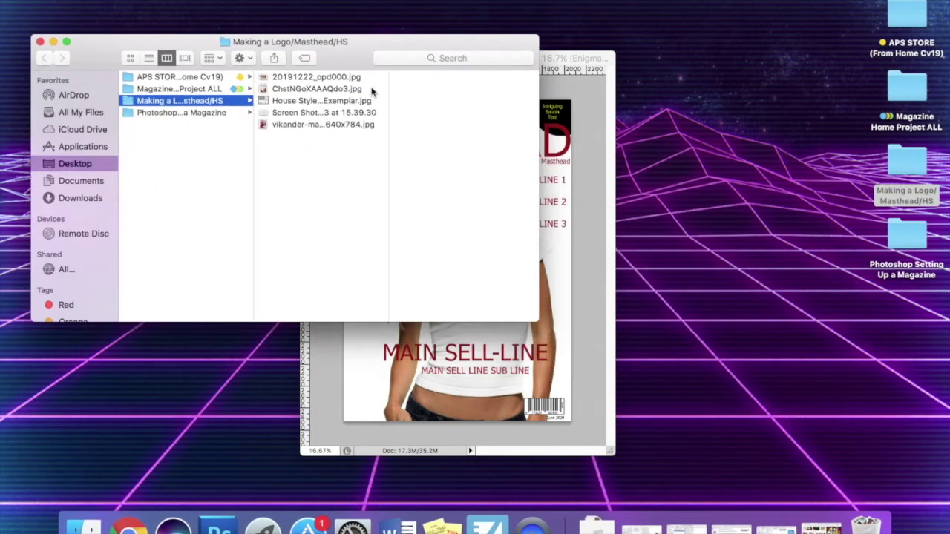
pyautogui.doubleClick(286, 125)
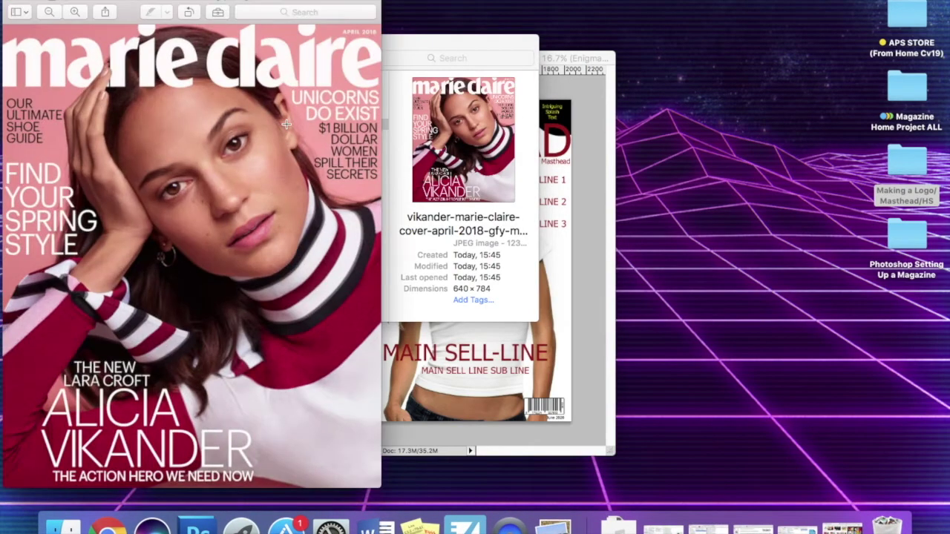
pyautogui.moveTo(249, 0); pyautogui.dragTo(526, 2)
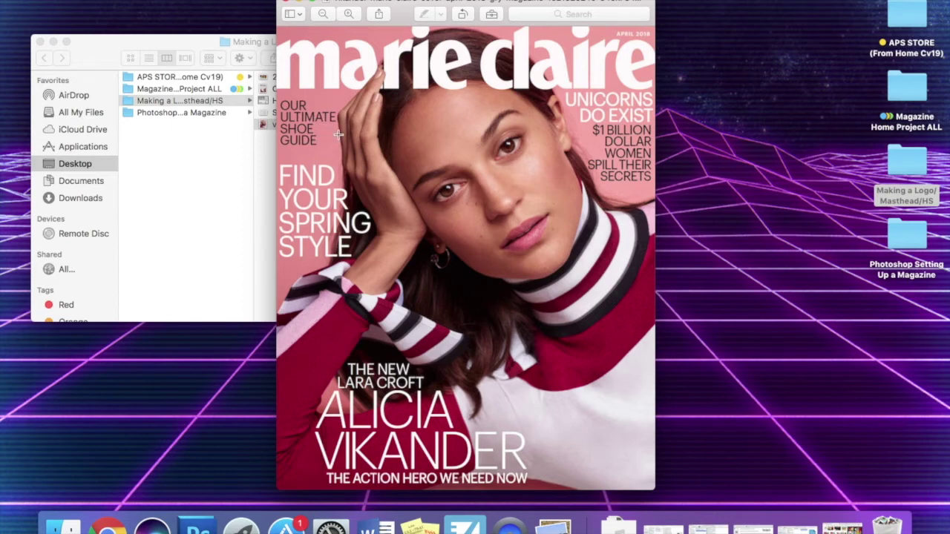
# Open the magazine cover ChstNGoXAAAQdo3.jpg from the same folder, then centre and enlarge its window for viewing
pyautogui.click(265, 192)
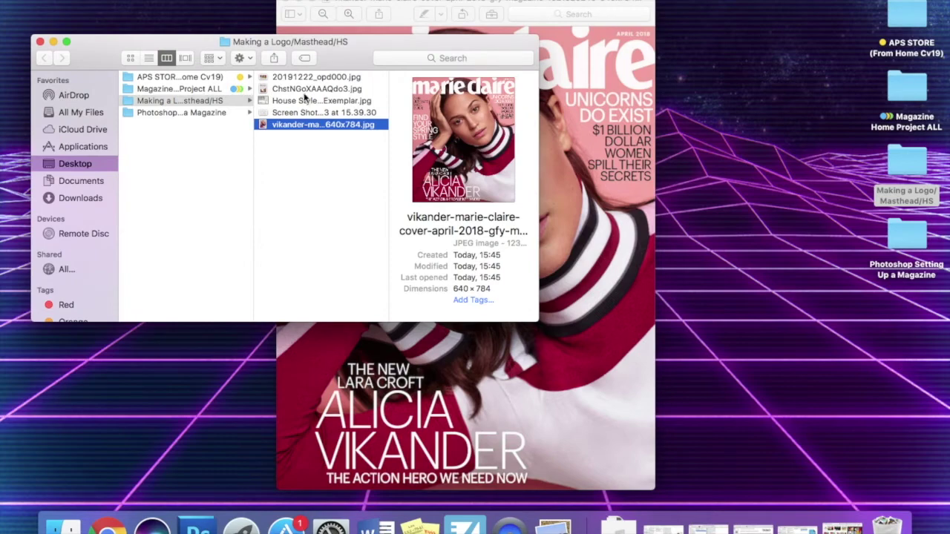
pyautogui.doubleClick(304, 89)
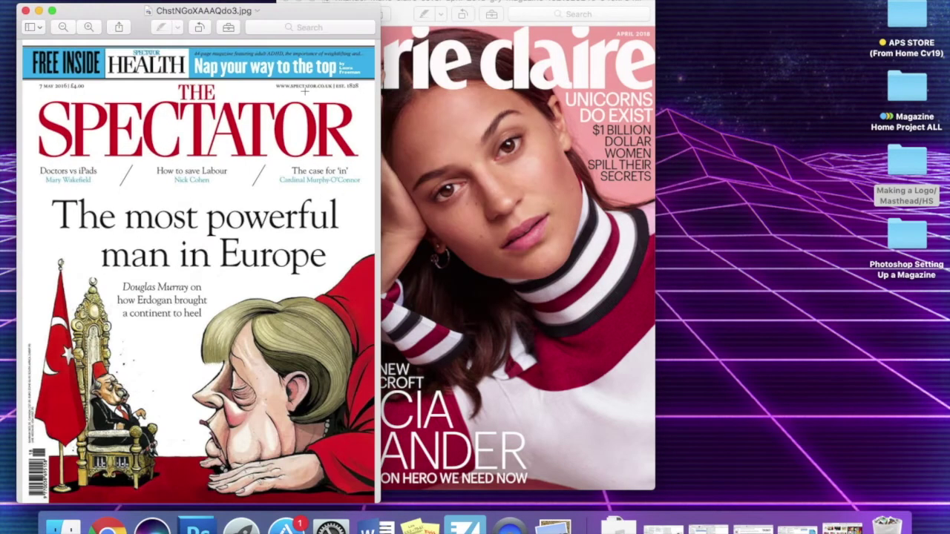
pyautogui.moveTo(324, 10); pyautogui.dragTo(593, 1)
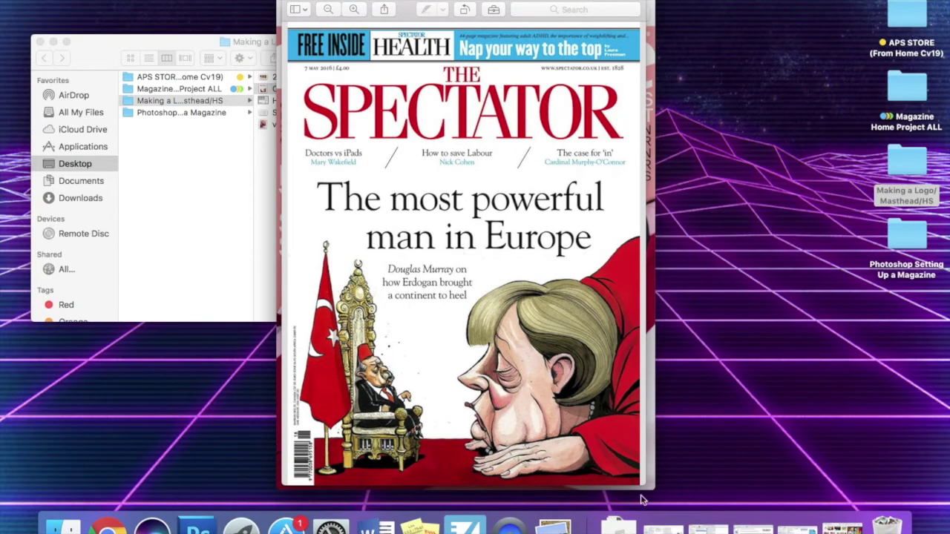
pyautogui.moveTo(642, 484); pyautogui.dragTo(680, 509)
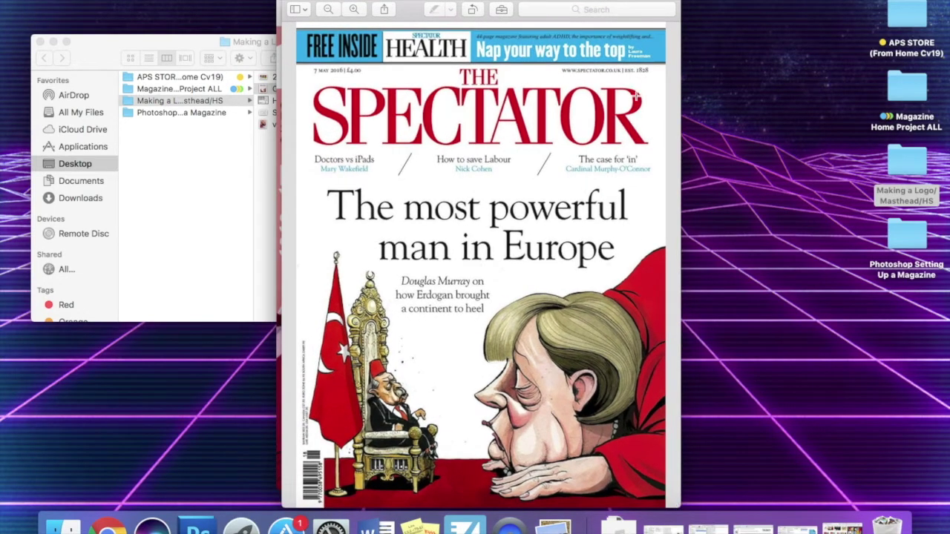
pyautogui.moveTo(635, 3); pyautogui.dragTo(624, 3)
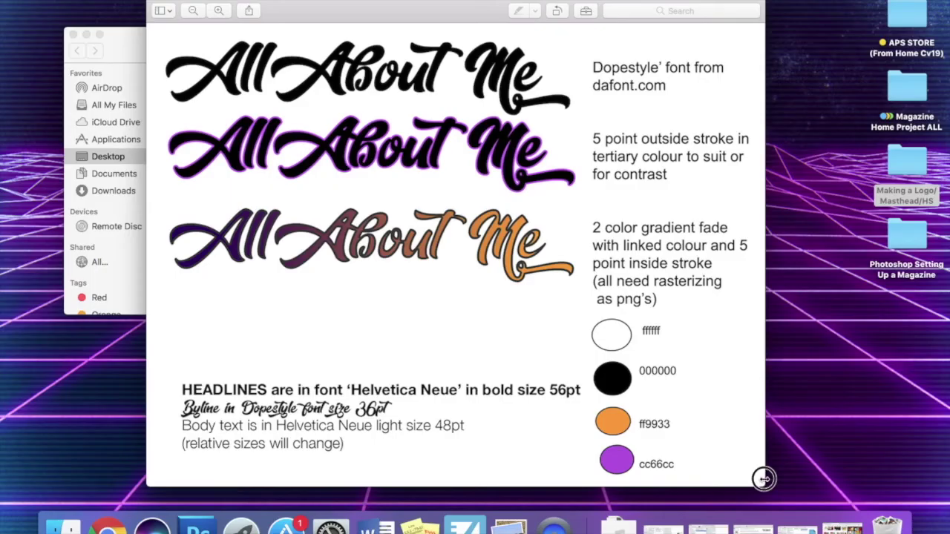
# Enlarge and reposition the All About Me house style sheet to examine its masthead fonts and colours
pyautogui.moveTo(836, 481); pyautogui.dragTo(897, 495)
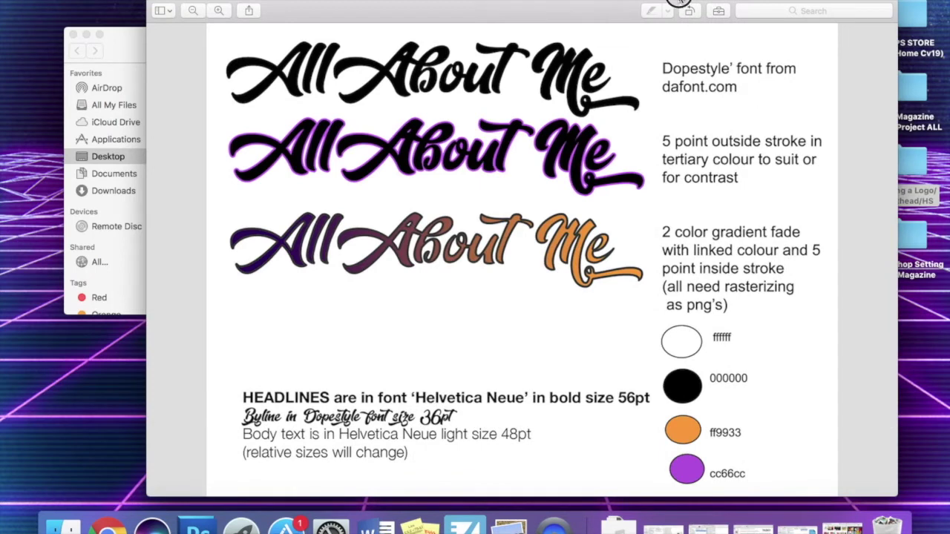
pyautogui.moveTo(680, 3); pyautogui.dragTo(635, 2)
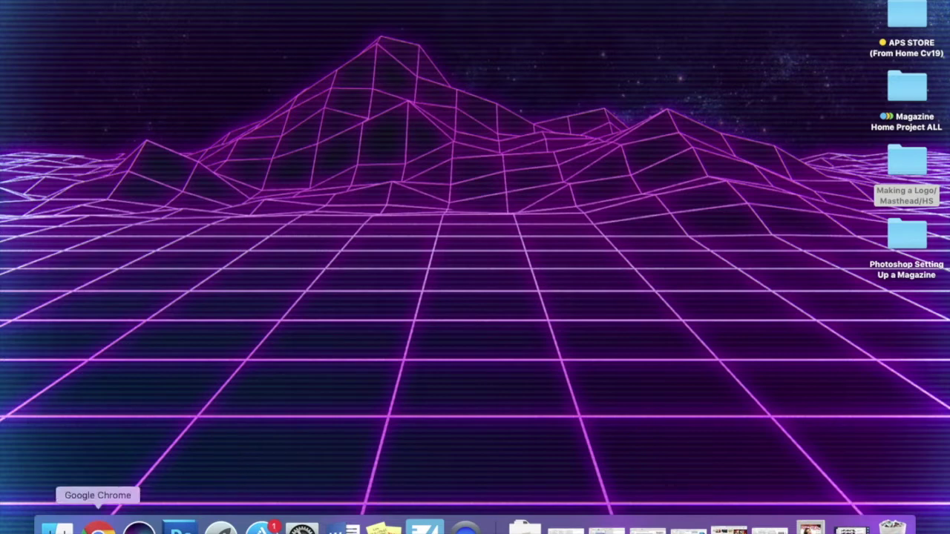
# Switch to Photoshop and start a new document based on the International Paper preset
pyautogui.click(179, 528)
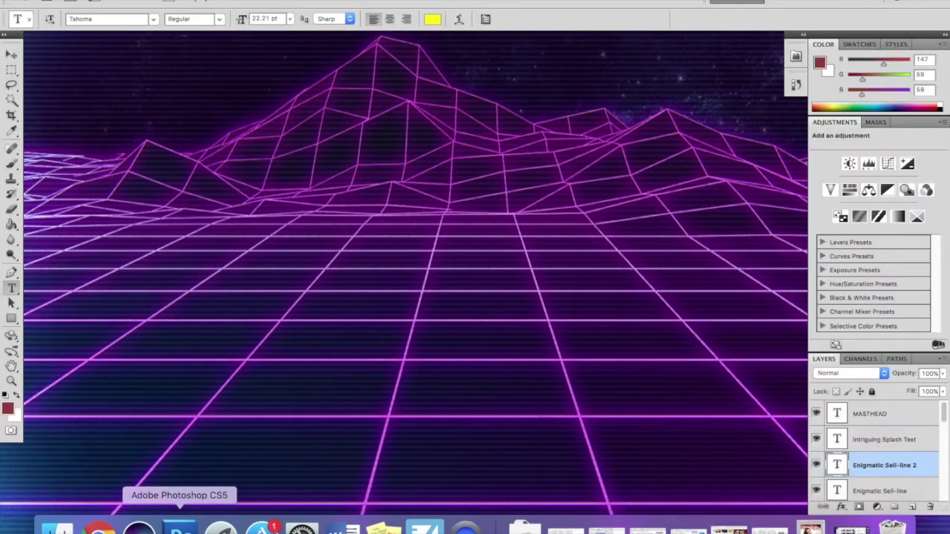
pyautogui.click(108, 0)
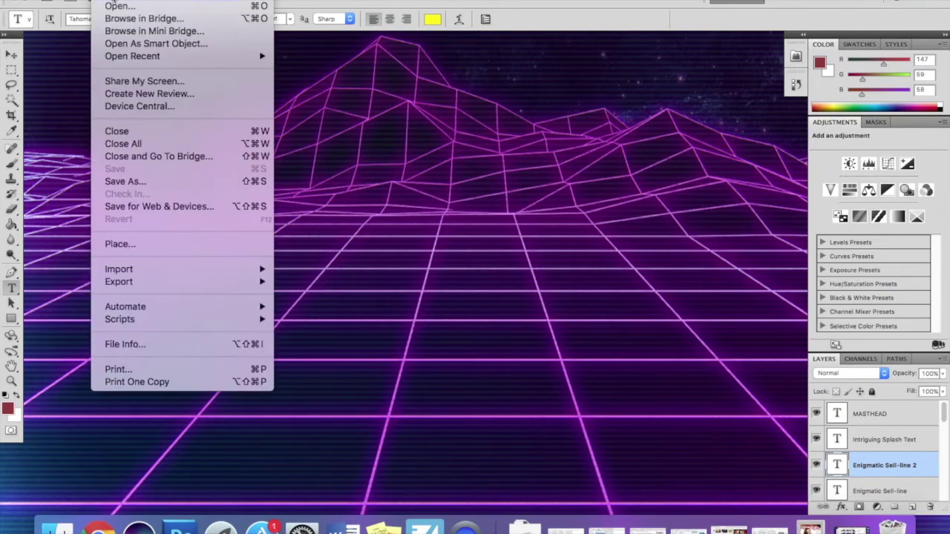
pyautogui.click(113, 2)
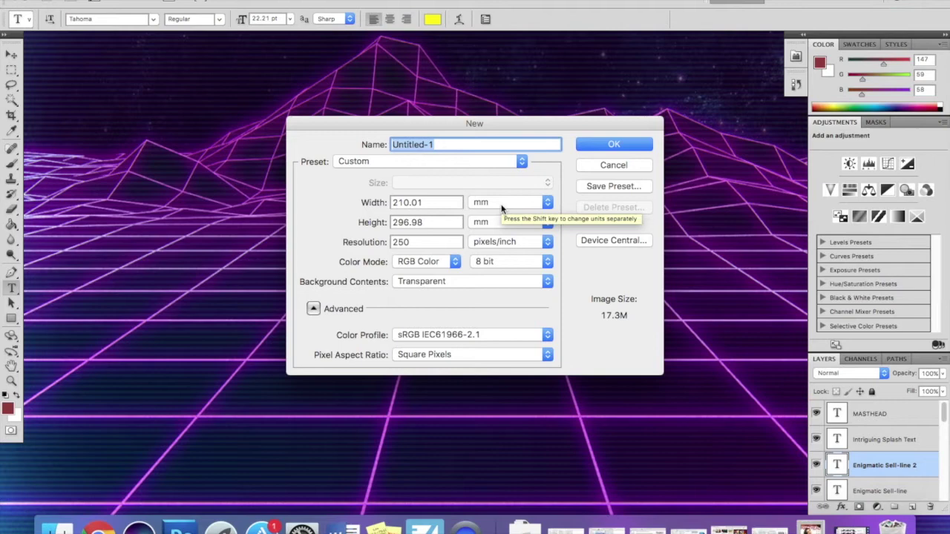
pyautogui.click(522, 161)
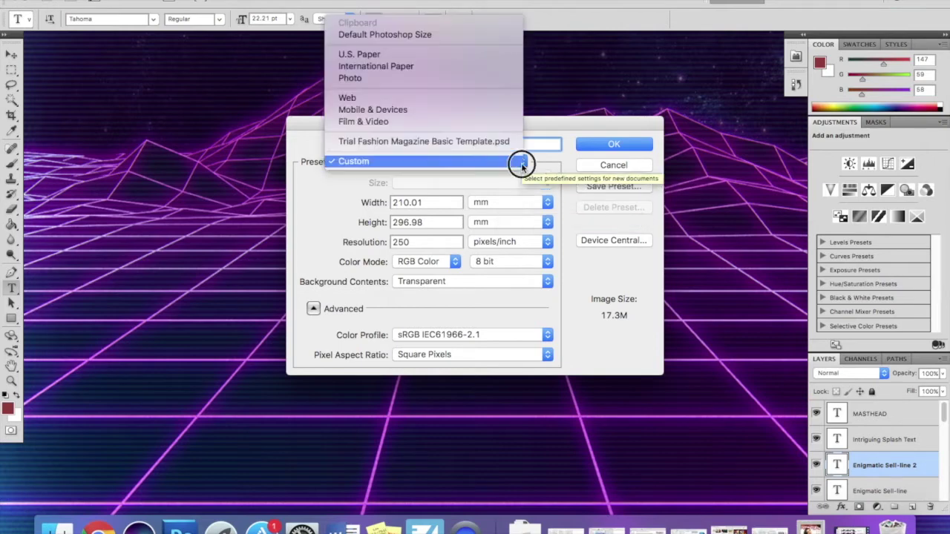
pyautogui.click(378, 67)
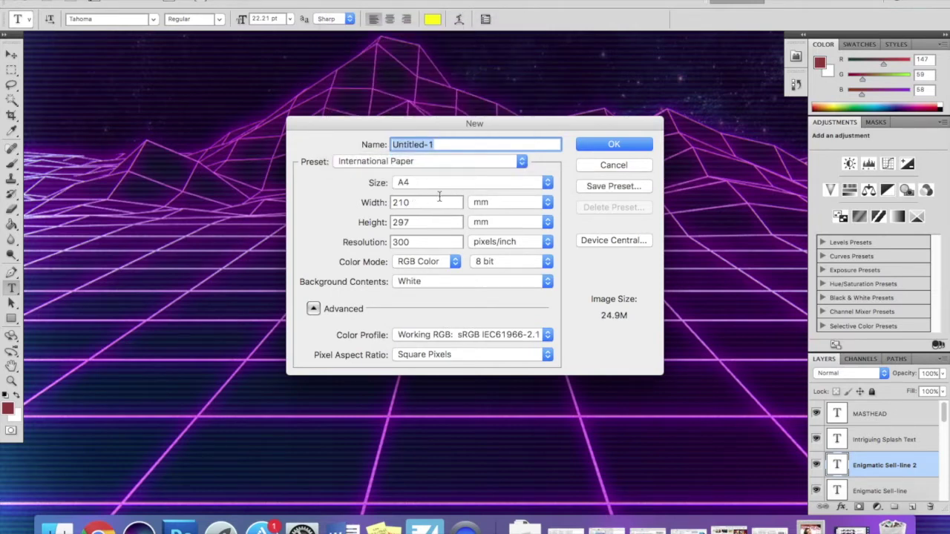
# Change the new document's units to pixels and set it to 3500 wide by 2400 high
pyautogui.click(536, 206)
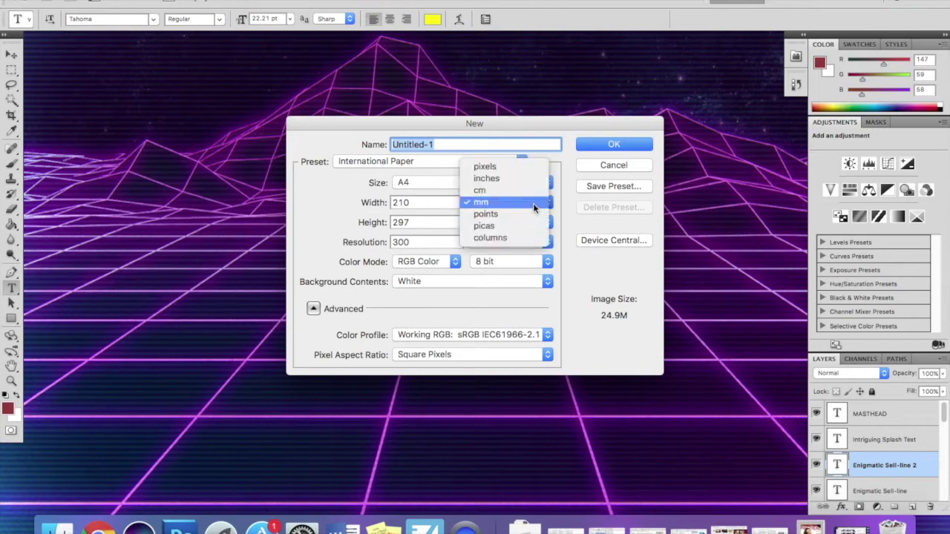
pyautogui.click(509, 168)
pyautogui.doubleClick(438, 202)
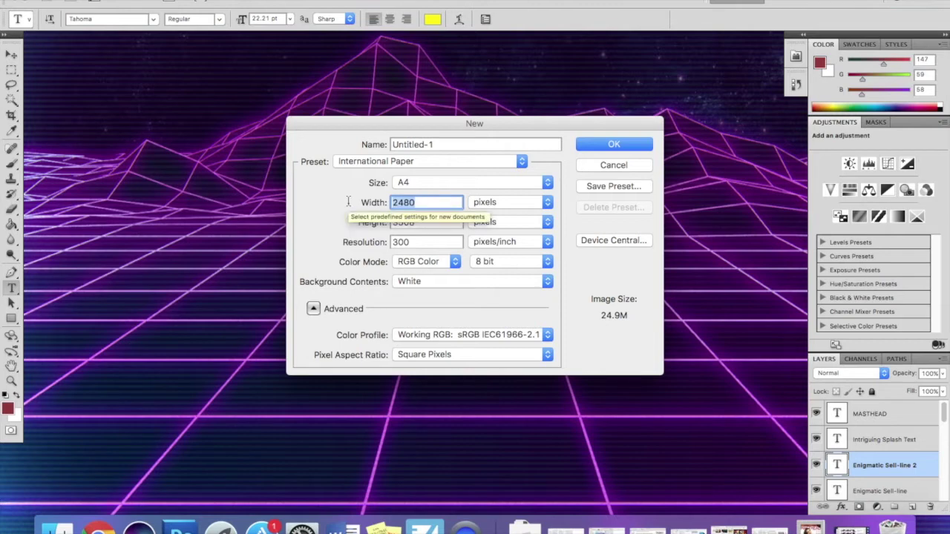
pyautogui.press('BackSpace')
pyautogui.write('3500')
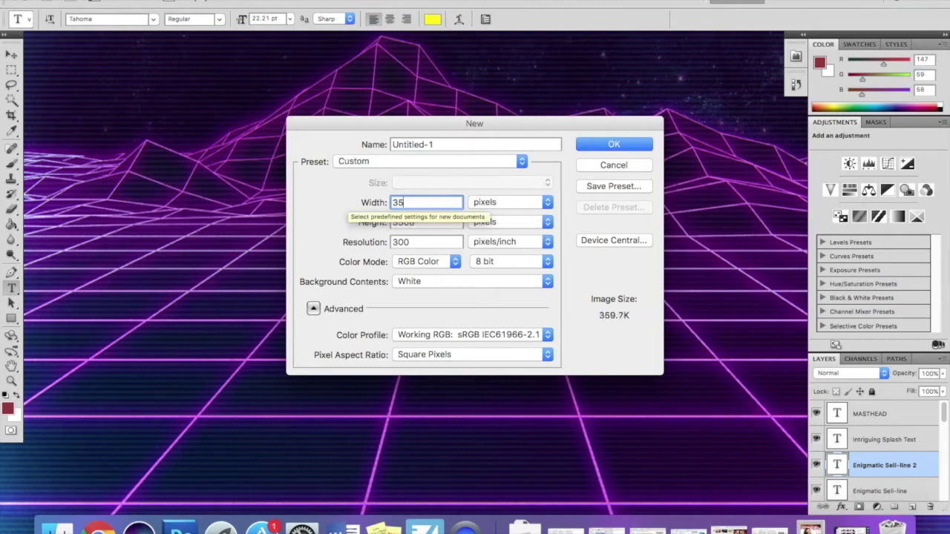
pyautogui.click(430, 223)
pyautogui.press('BackSpace')
pyautogui.press('BackSpace')
pyautogui.press('BackSpace')
pyautogui.press('BackSpace')
pyautogui.write('2400')
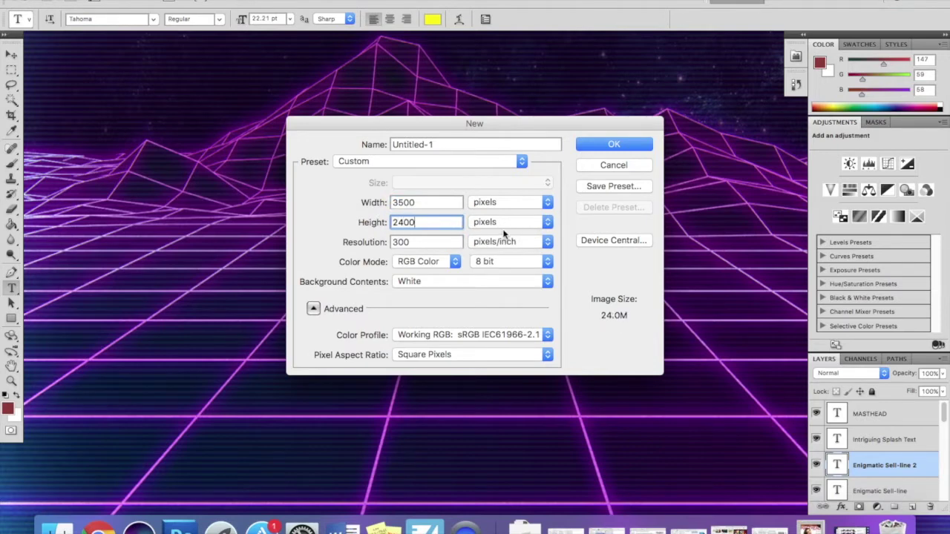
# Set the new document's resolution to 250 pixels/inch
pyautogui.click(448, 242)
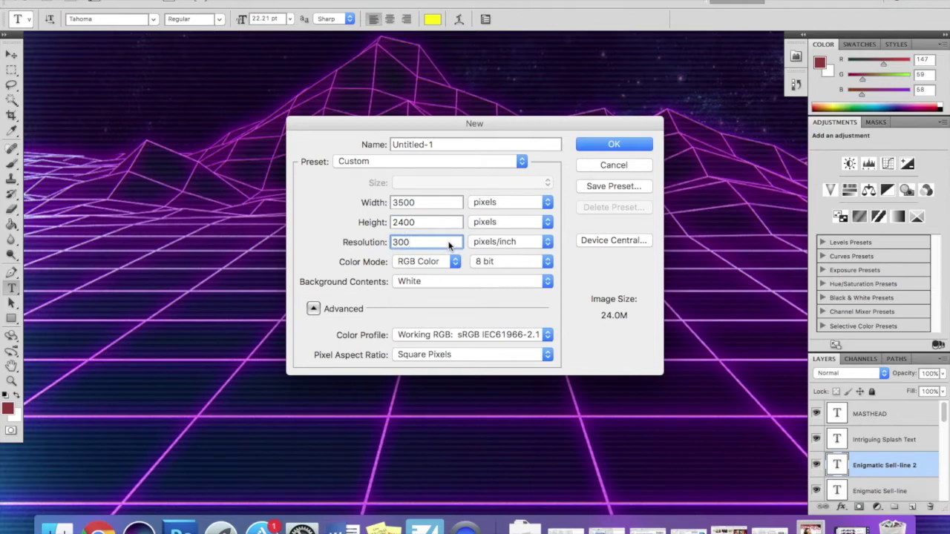
pyautogui.press('BackSpace')
pyautogui.press('BackSpace')
pyautogui.press('BackSpace')
pyautogui.write('250')
# Name the new document Masthead Large Trial
pyautogui.click(422, 145)
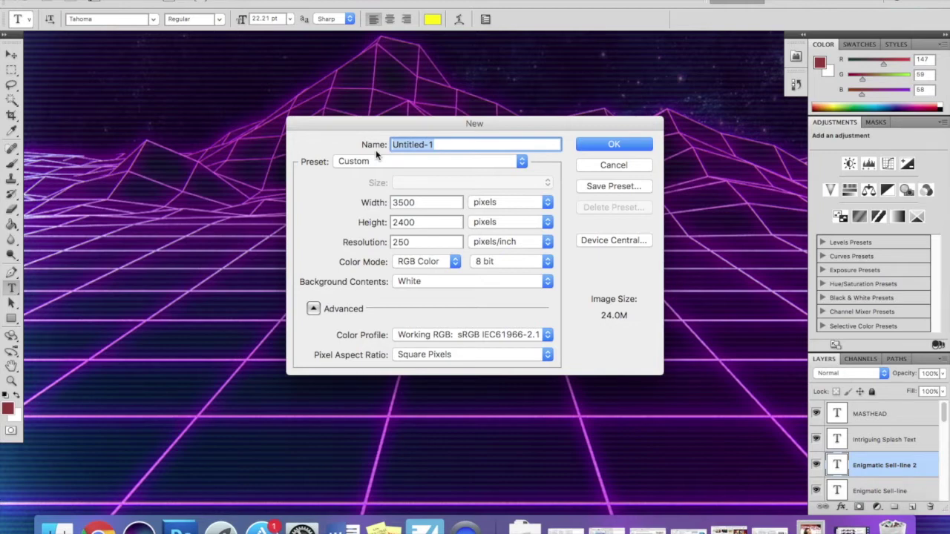
pyautogui.press('BackSpace')
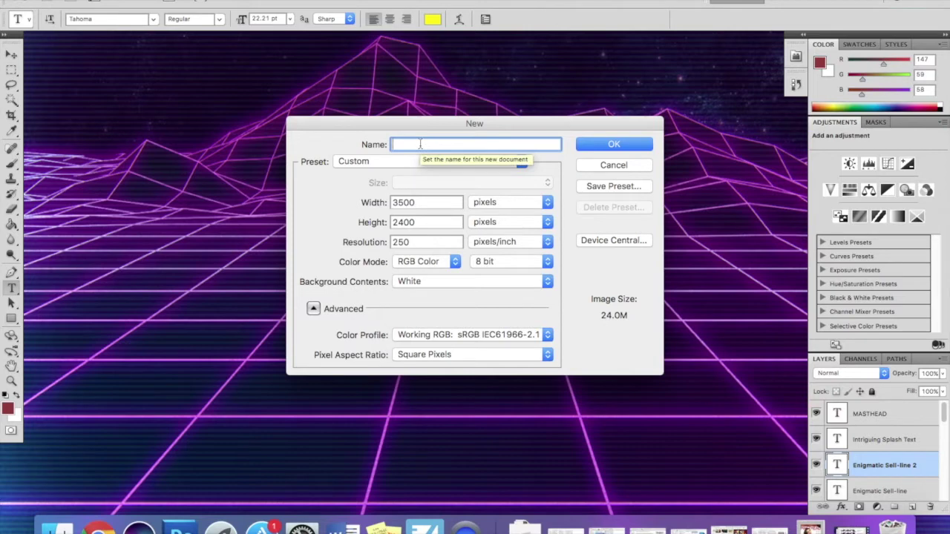
pyautogui.write('Masthe')
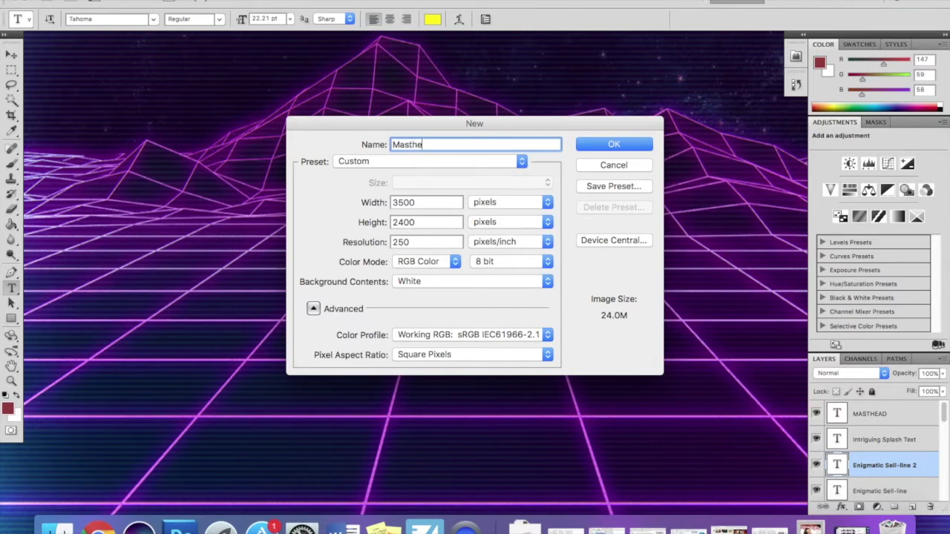
pyautogui.write('ad Large Trial')
# Set the background contents to Transparent and create the document
pyautogui.click(444, 283)
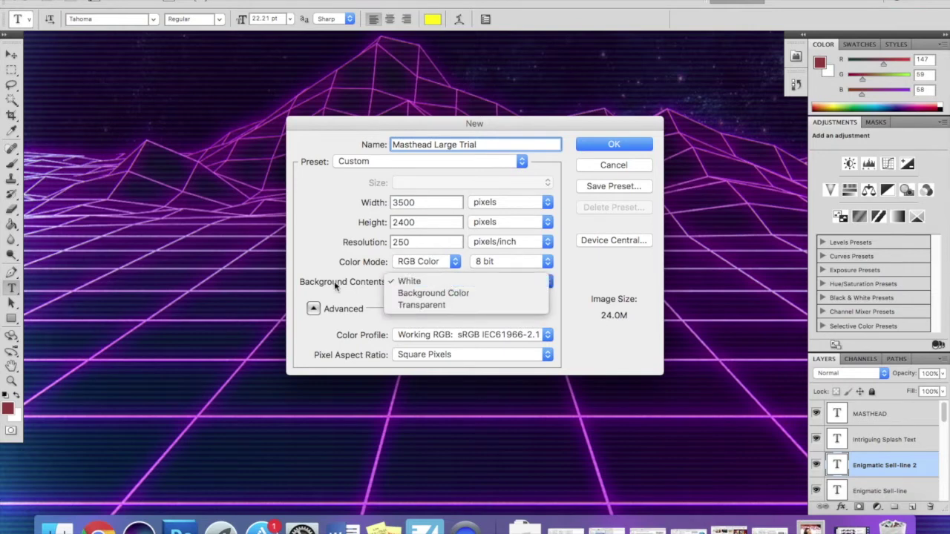
pyautogui.click(449, 306)
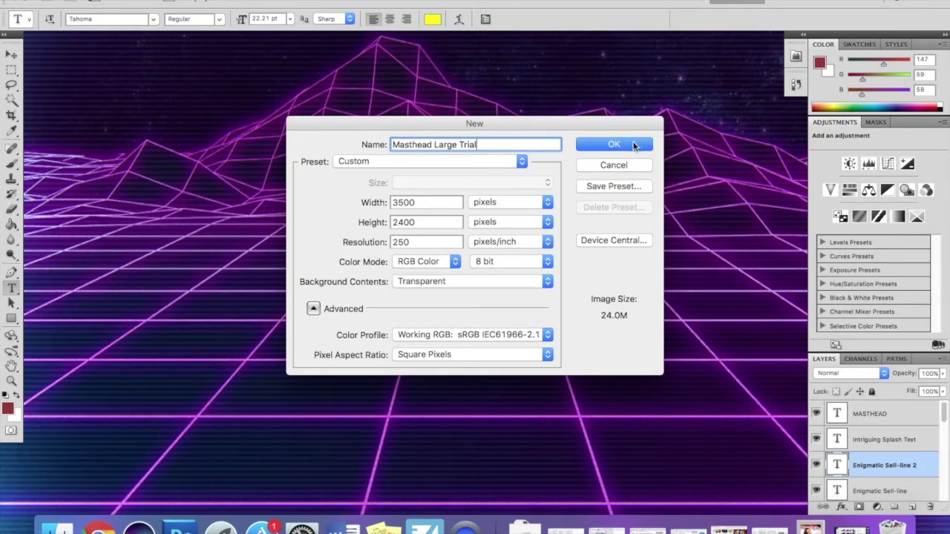
pyautogui.click(633, 145)
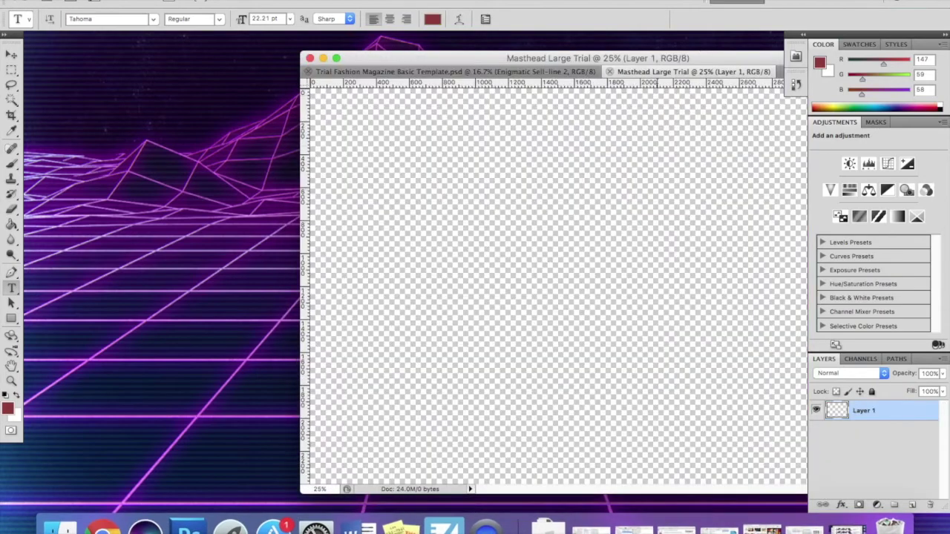
# Zoom the document out to 16.7% and resize its window to leave space around the whole canvas
pyautogui.doubleClick(576, 54)
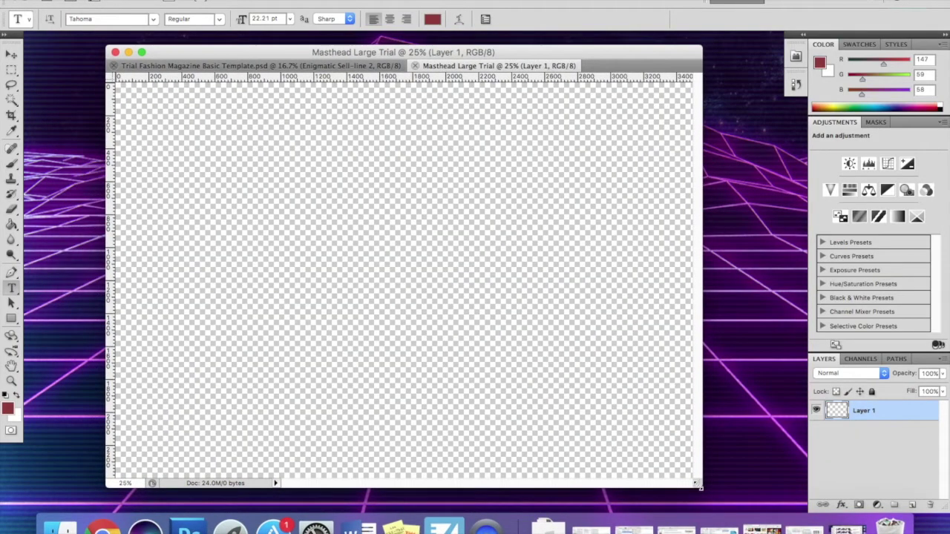
pyautogui.press('super+minus')
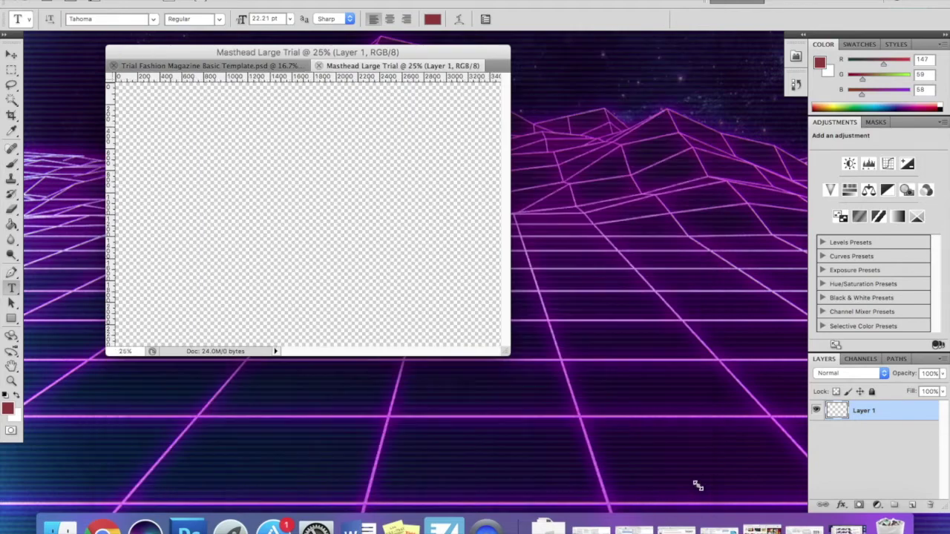
pyautogui.moveTo(510, 354); pyautogui.dragTo(723, 432)
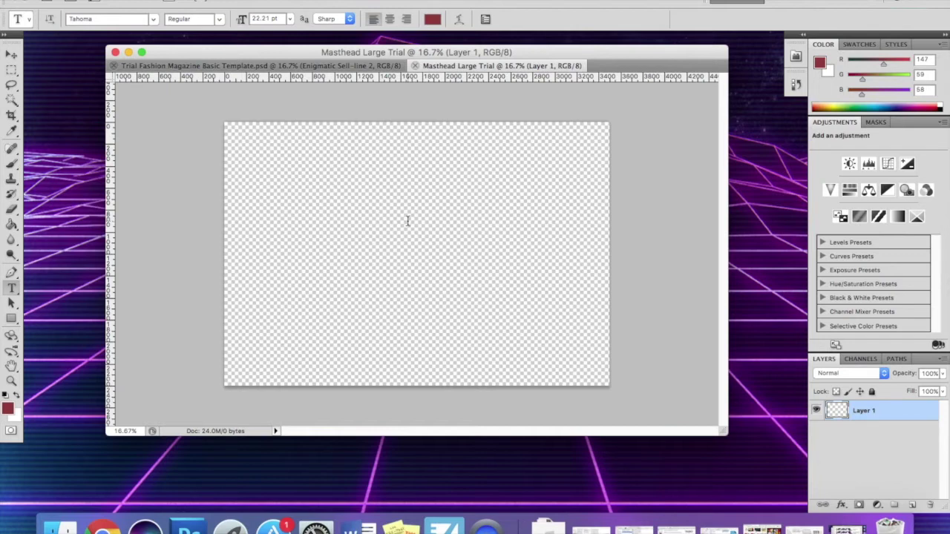
# Rename Layer 1 as Green BG
pyautogui.doubleClick(866, 412)
pyautogui.press('BackSpace')
pyautogui.write('Green BG')
pyautogui.press('Return')
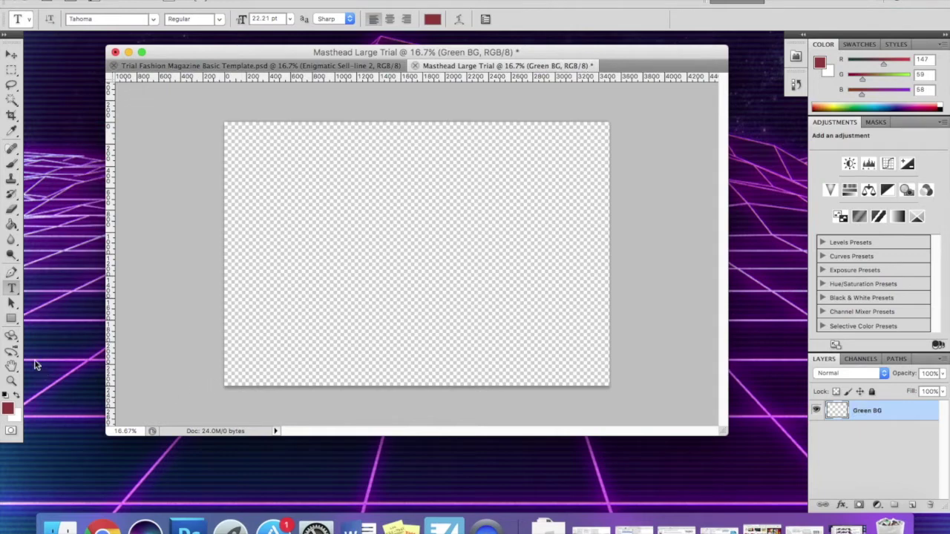
# Set the foreground colour to bright green 00ff24 and return to the Type tool
pyautogui.click(9, 409)
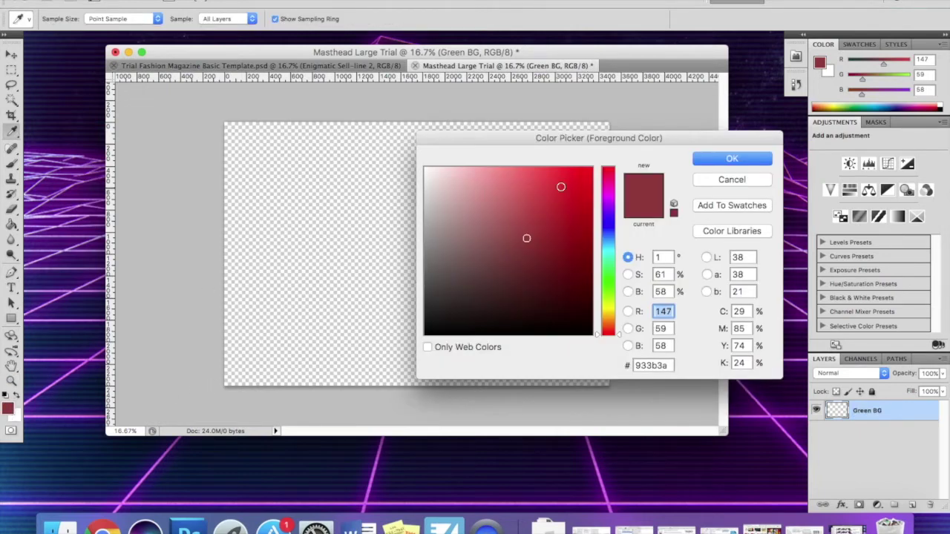
pyautogui.click(609, 274)
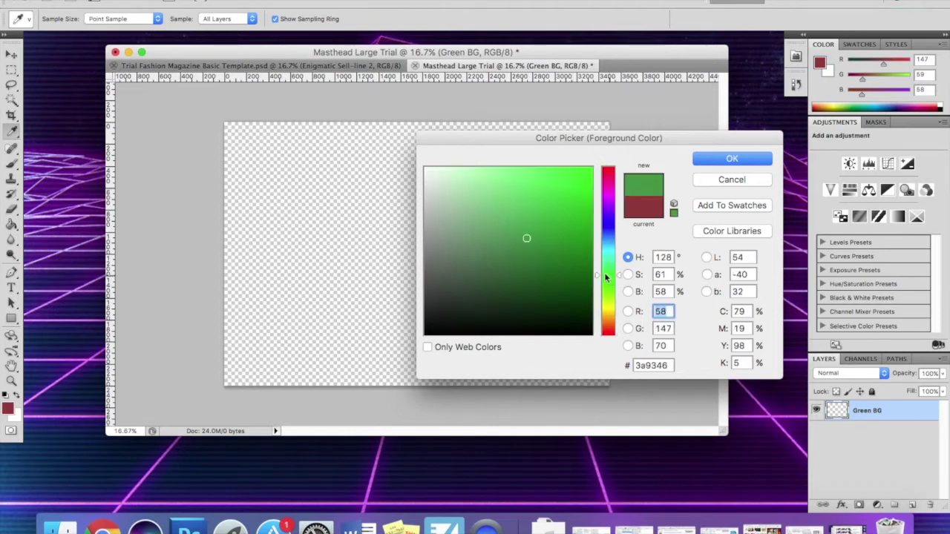
pyautogui.click(554, 229)
pyautogui.moveTo(554, 229); pyautogui.dragTo(642, 138)
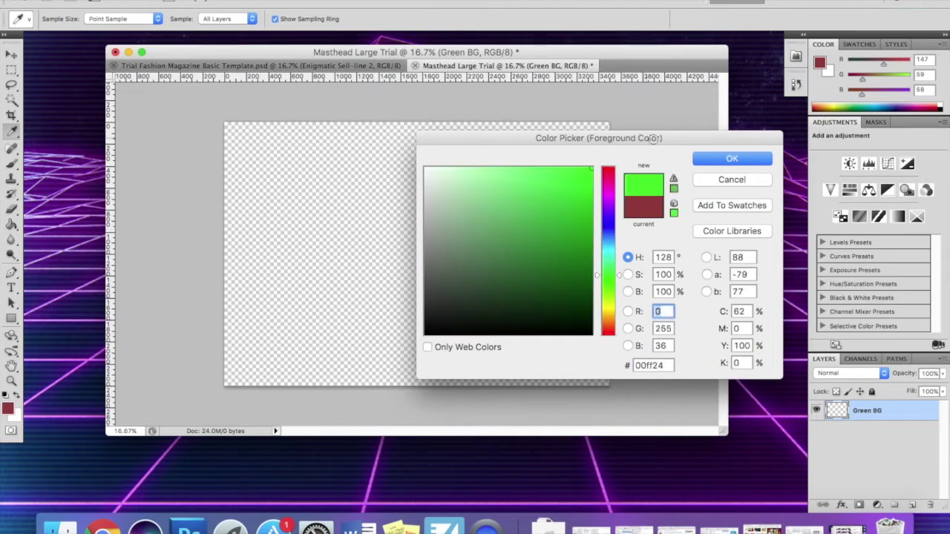
pyautogui.click(729, 162)
pyautogui.press('t')
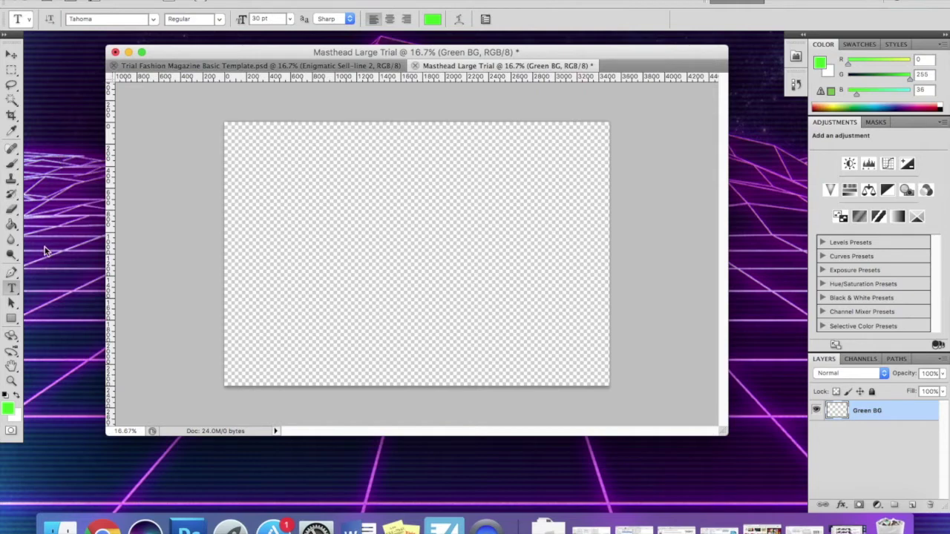
# Fill the whole Green BG layer with the bright green foreground colour using the Paint Bucket tool
pyautogui.click(11, 225)
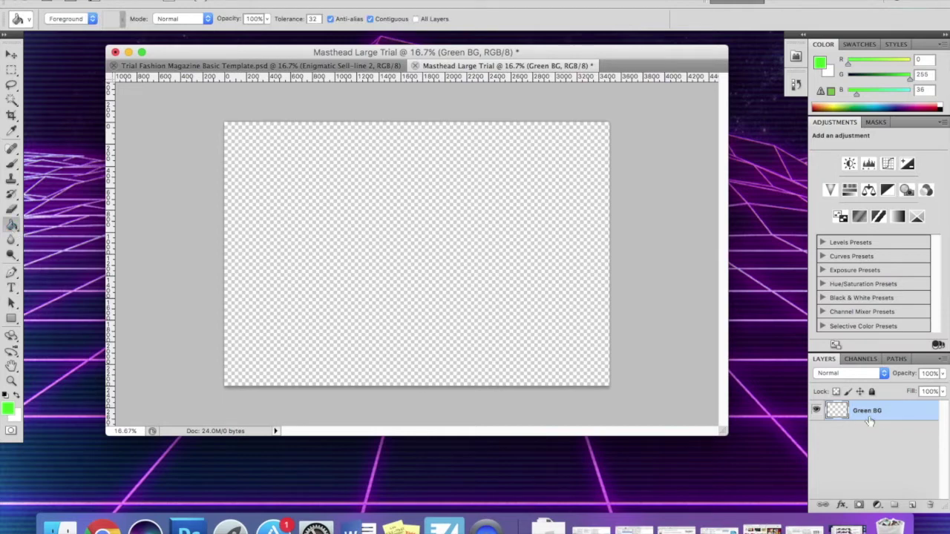
pyautogui.click(394, 241)
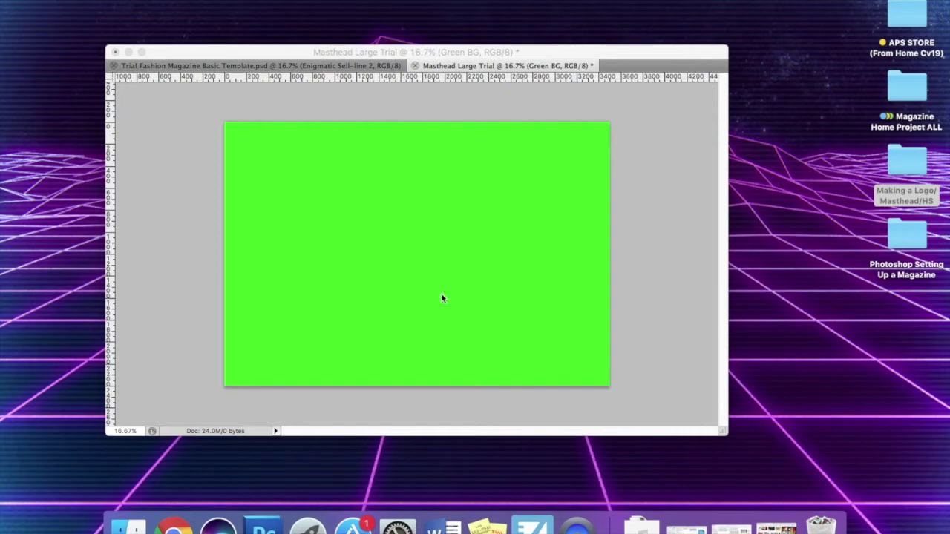
# Switch to Chrome, search Google for dafont and open the DaFont website
pyautogui.click(173, 527)
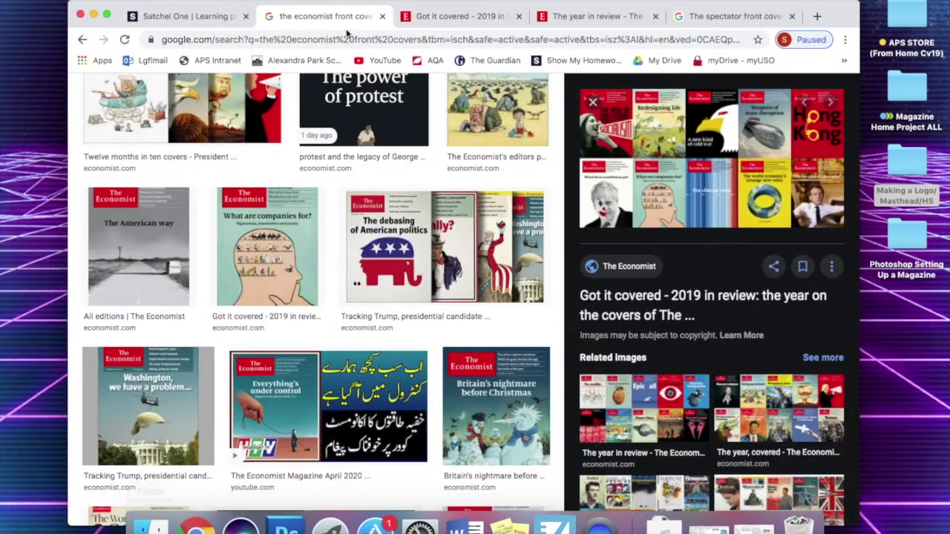
pyautogui.click(401, 39)
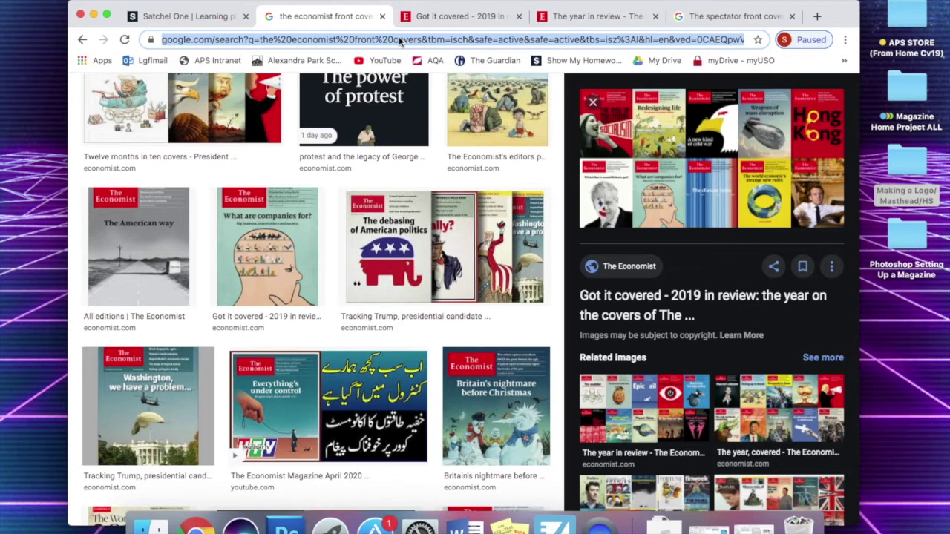
pyautogui.press('BackSpace')
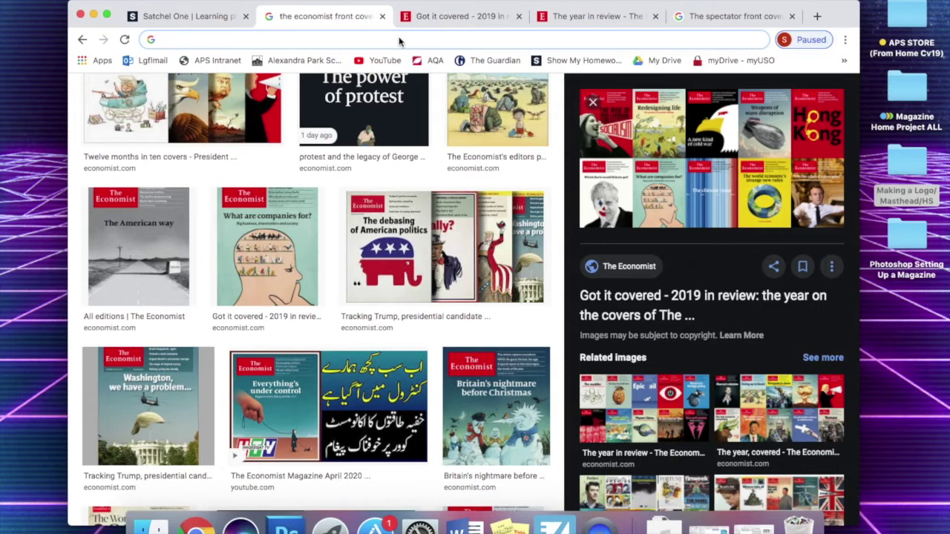
pyautogui.write('dafont')
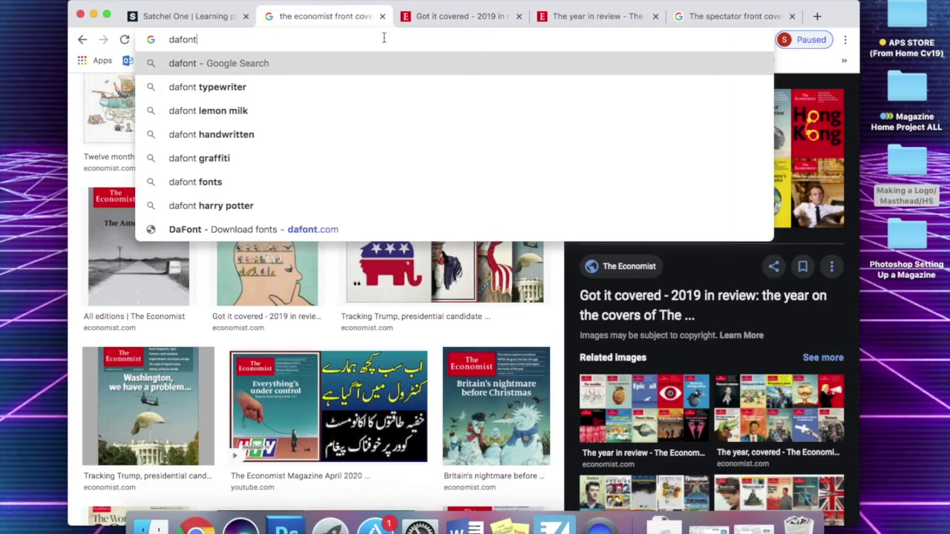
pyautogui.press('Return')
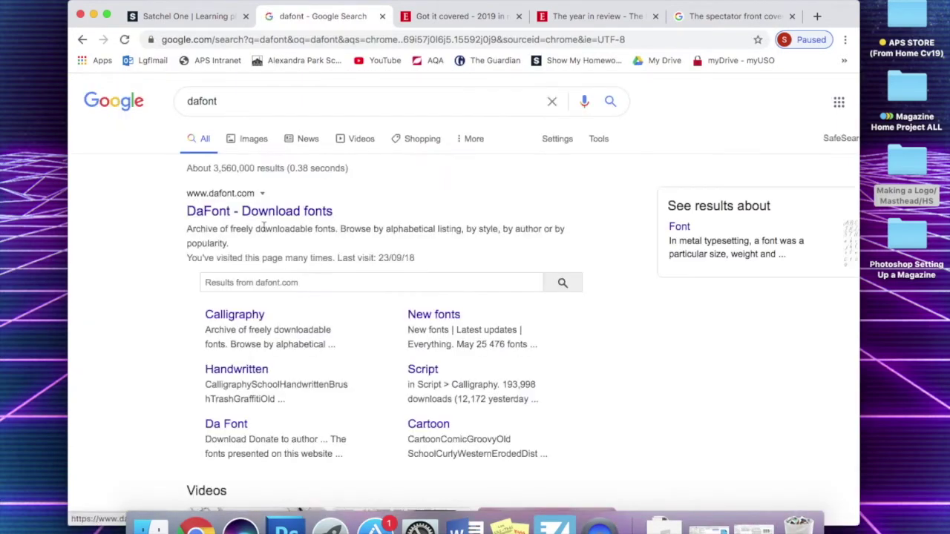
pyautogui.click(278, 214)
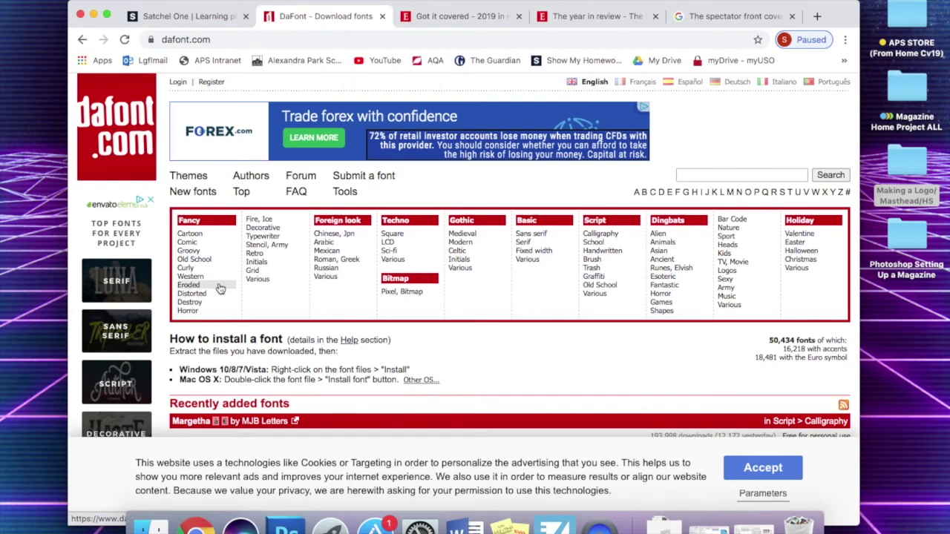
# Browse the Techno > LCD font category on DaFont
pyautogui.click(392, 248)
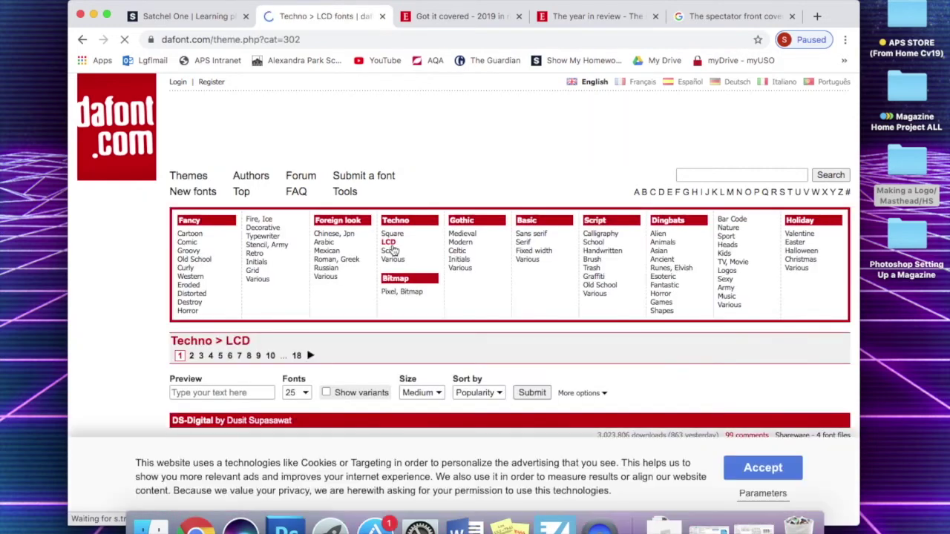
pyautogui.scroll(-3, 545, 309)
pyautogui.scroll(-5, 545, 310)
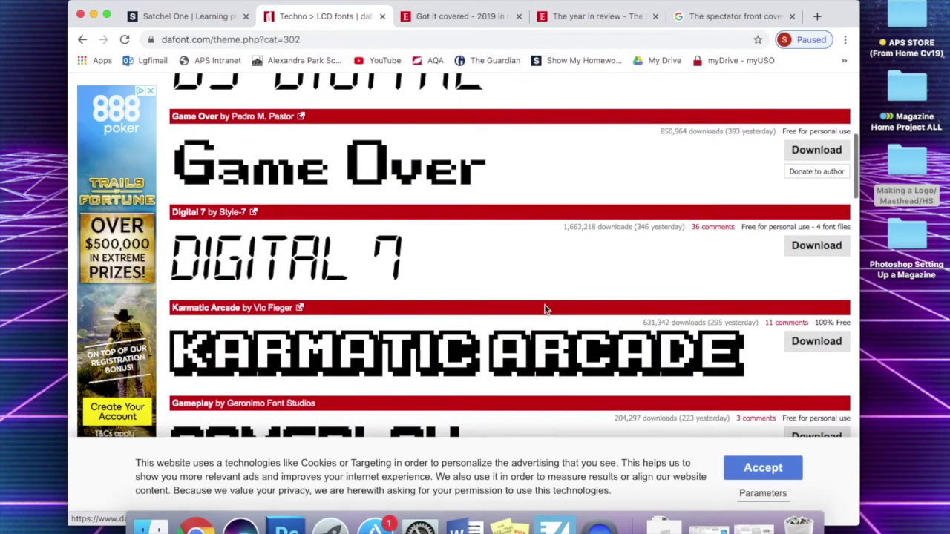
pyautogui.scroll(-3, 545, 310)
pyautogui.scroll(10, 546, 309)
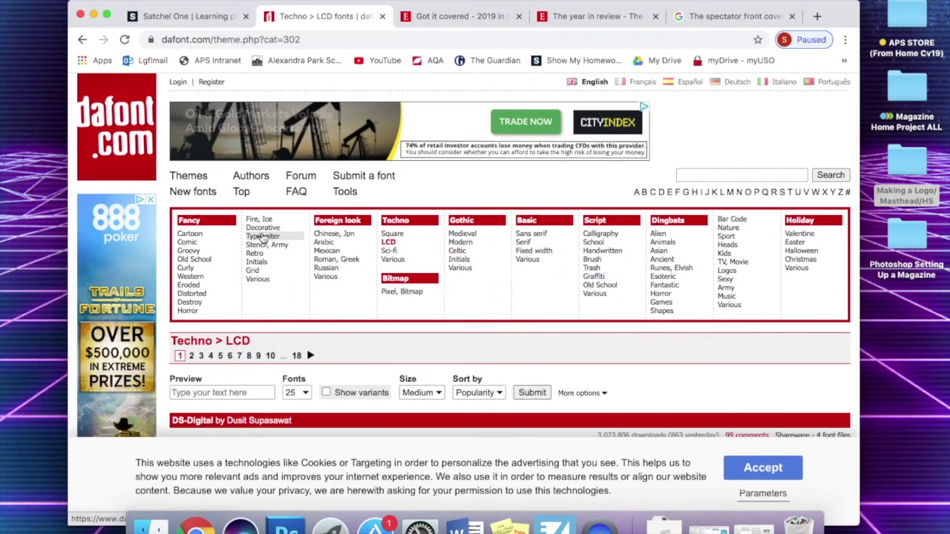
# Examine the fonts in DaFont's Fancy > Typewriter category for a suitable masthead typeface
pyautogui.click(263, 237)
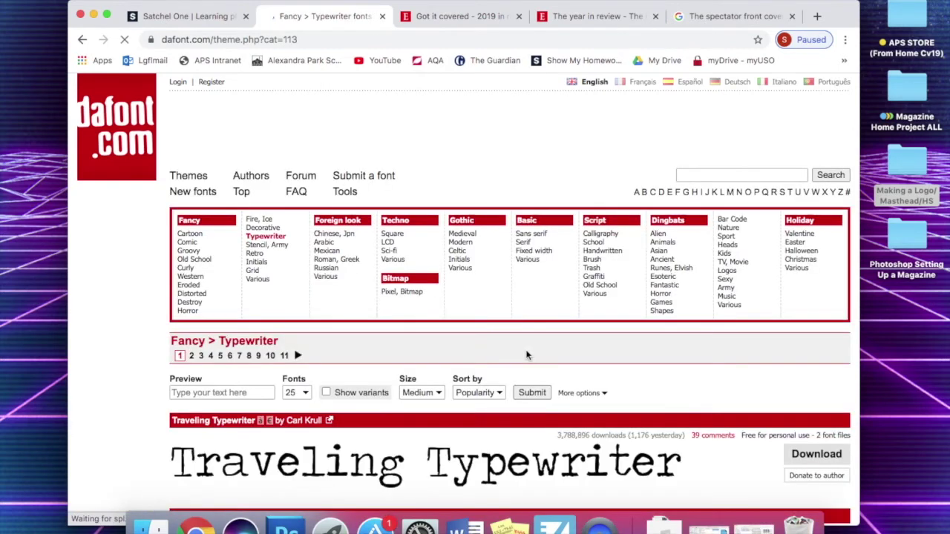
pyautogui.scroll(-8, 527, 356)
pyautogui.scroll(-3, 526, 355)
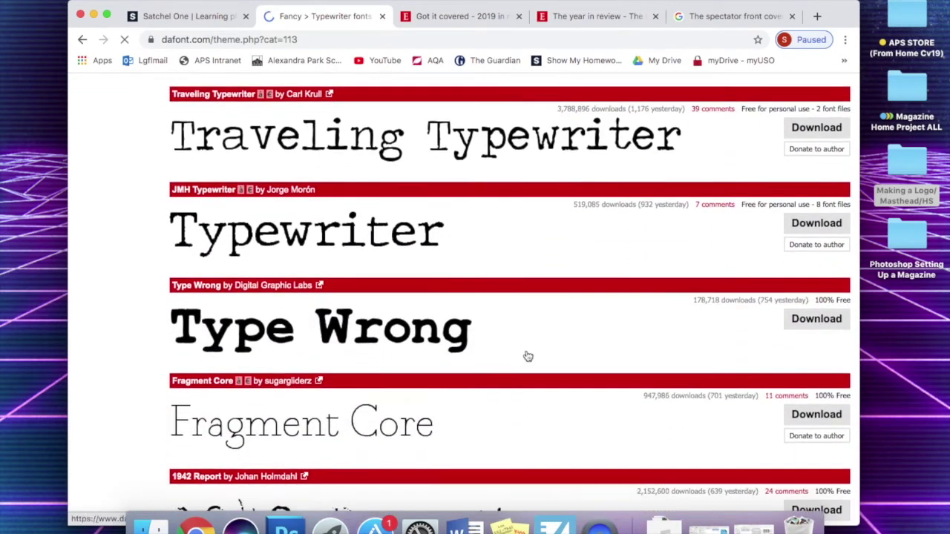
pyautogui.scroll(-1, 527, 356)
pyautogui.scroll(-2, 528, 357)
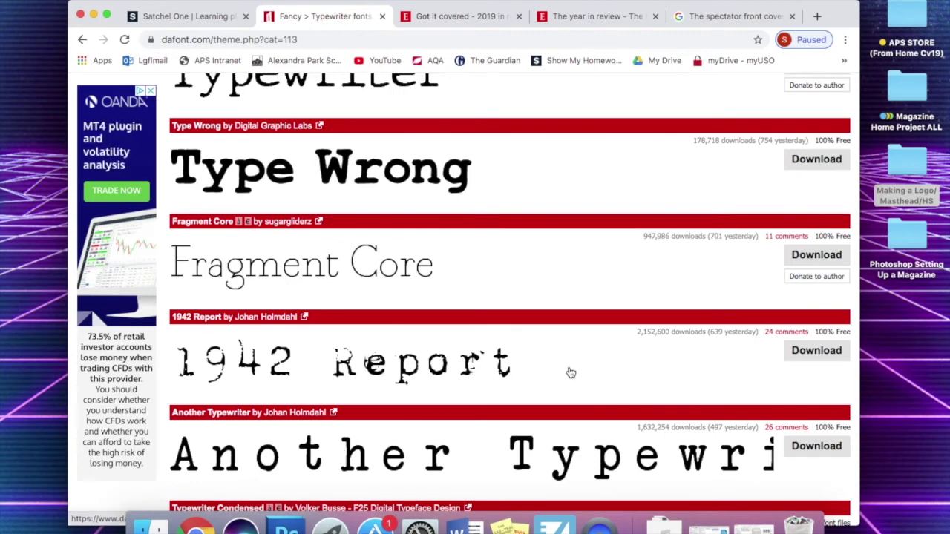
pyautogui.scroll(-4, 570, 371)
pyautogui.scroll(-4, 569, 371)
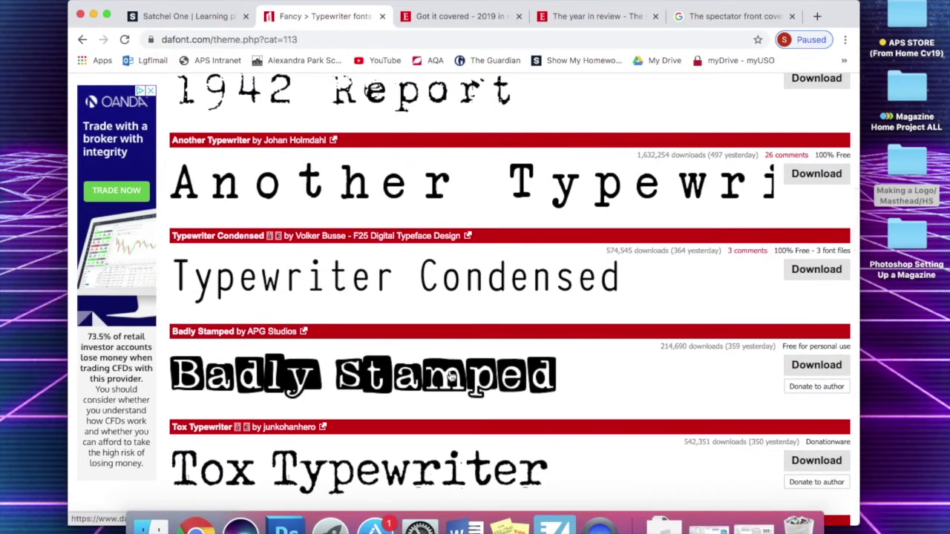
pyautogui.scroll(-2, 591, 384)
pyautogui.scroll(-8, 590, 384)
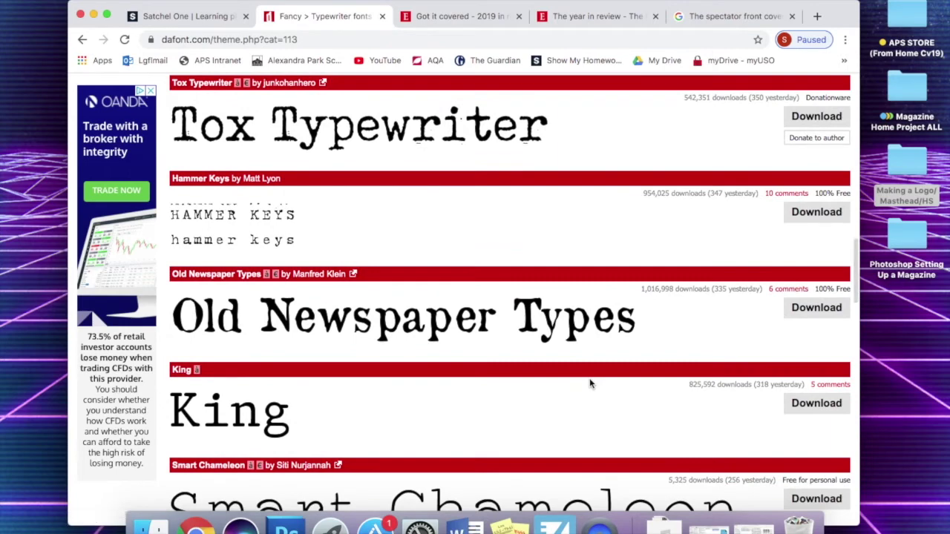
pyautogui.scroll(-2, 340, 324)
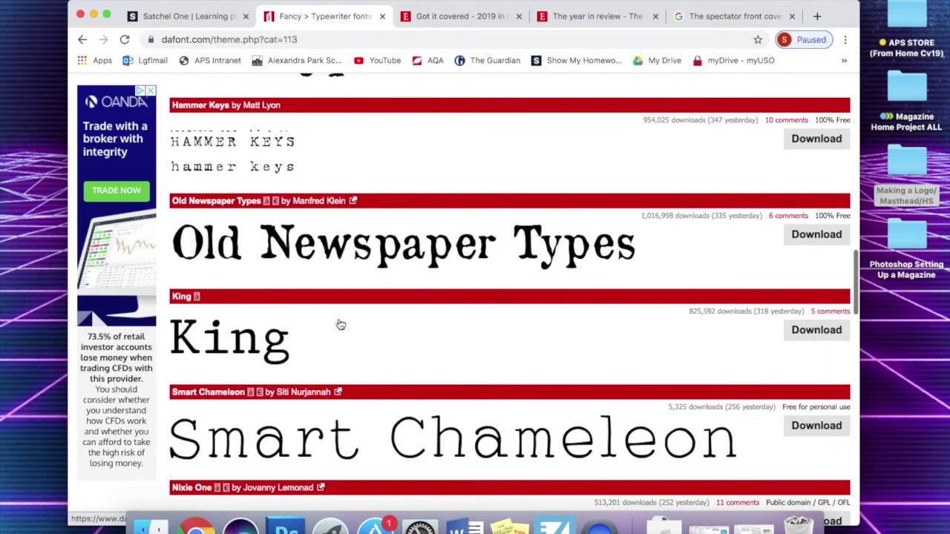
pyautogui.scroll(-1, 510, 360)
pyautogui.scroll(3, 512, 359)
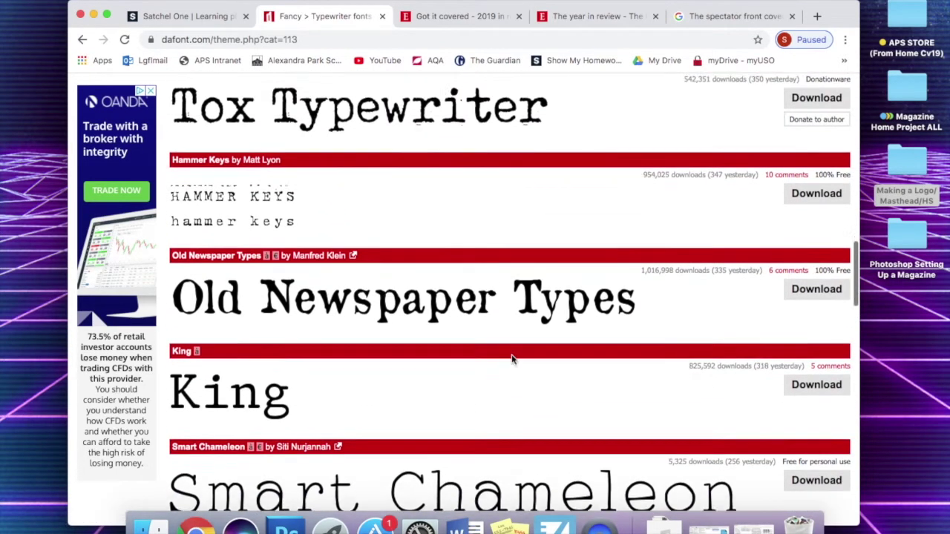
pyautogui.scroll(-5, 460, 330)
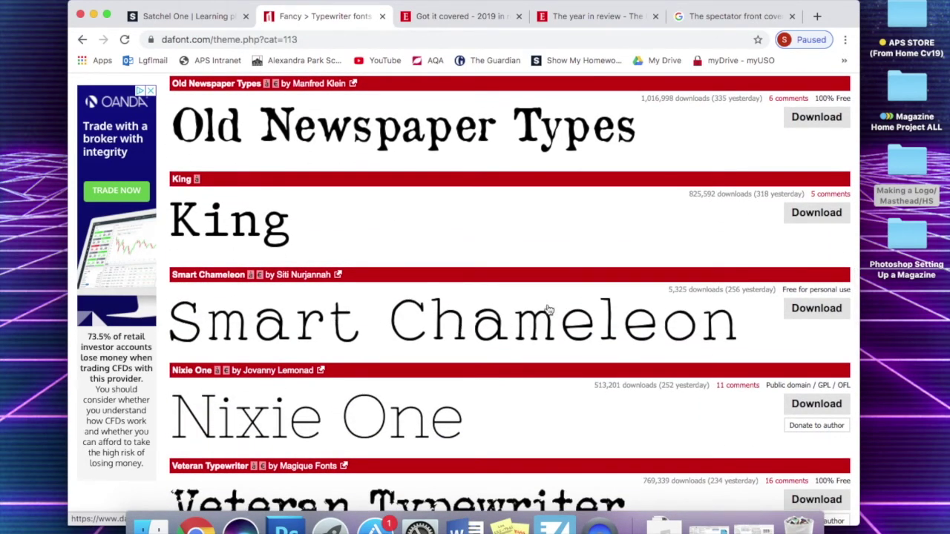
# Download the Smart Chameleon font and reveal smart_chameleon.zip in the Downloads folder in Finder
pyautogui.click(822, 315)
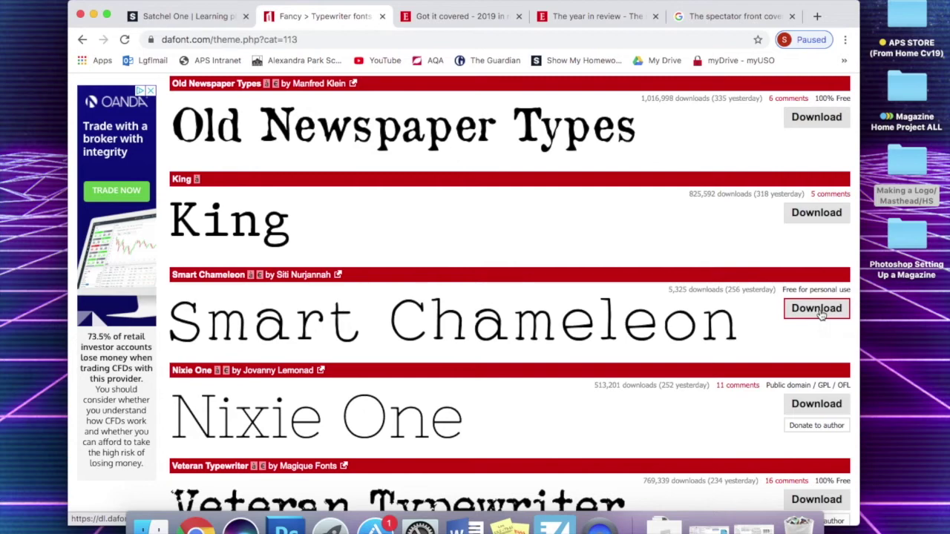
pyautogui.click(820, 314)
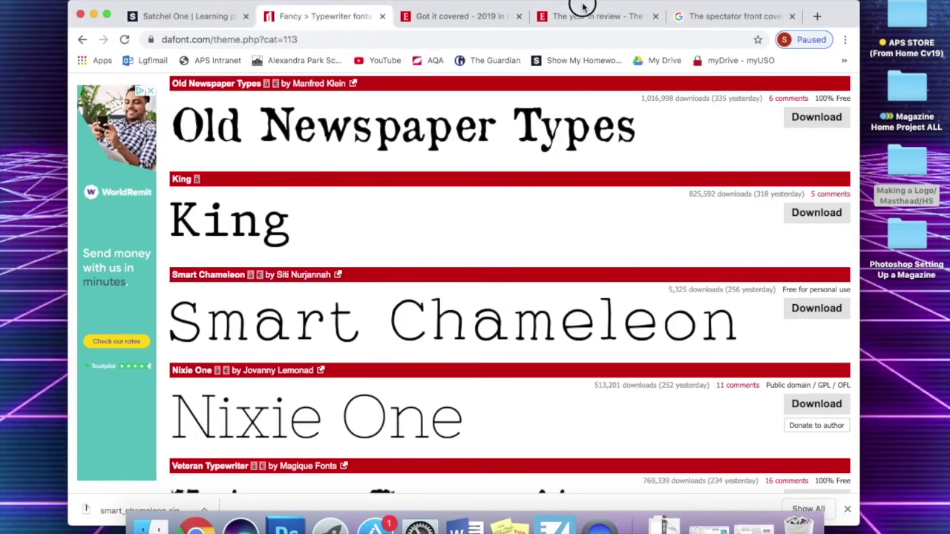
pyautogui.moveTo(584, 6); pyautogui.dragTo(587, 0)
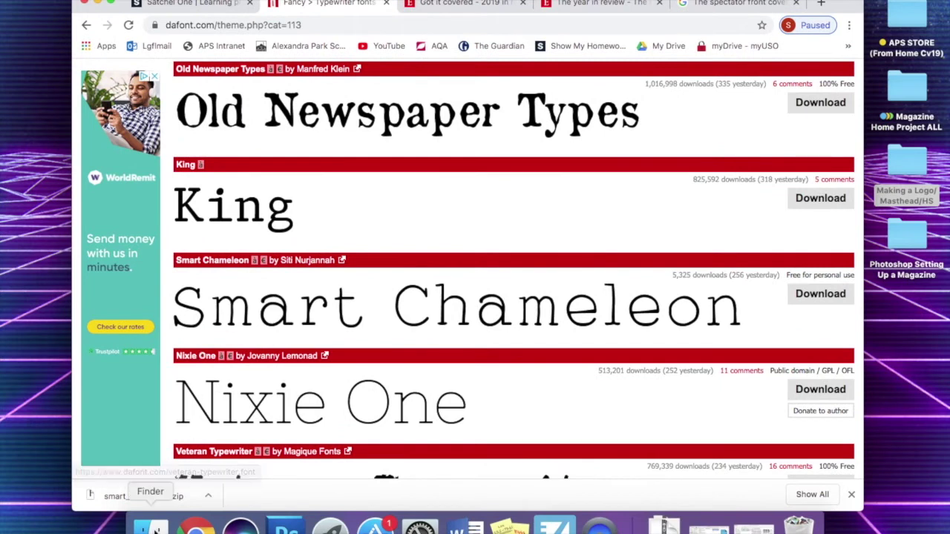
pyautogui.click(209, 498)
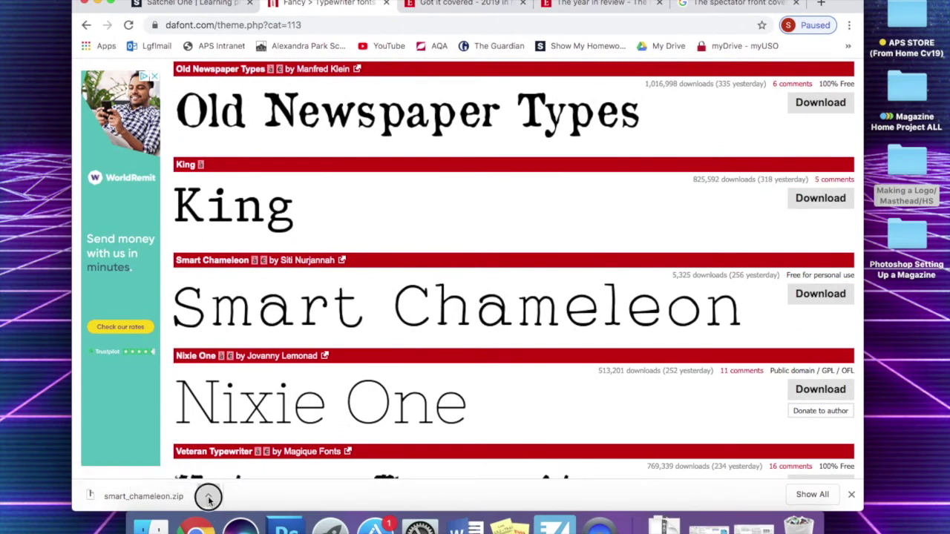
pyautogui.click(256, 477)
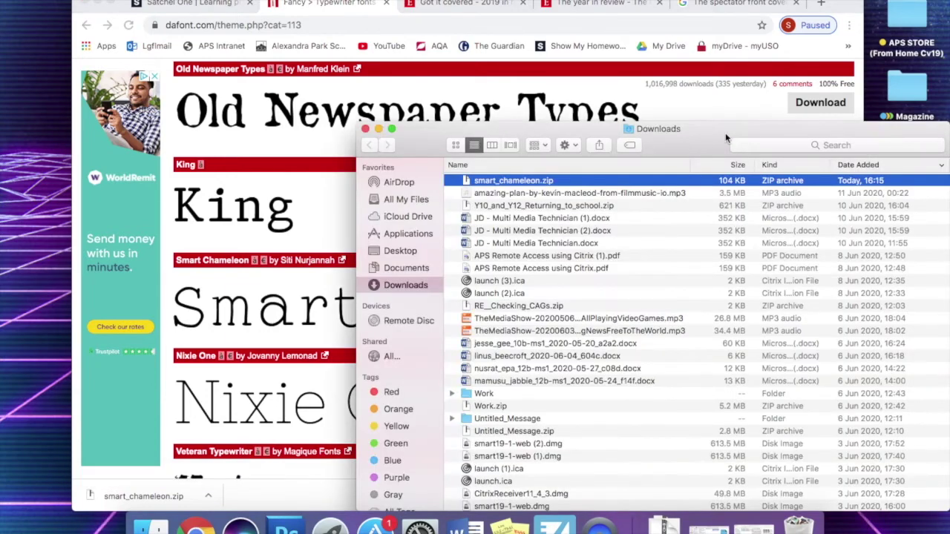
# Move the Downloads window clear and extract smart_chameleon.zip
pyautogui.moveTo(726, 138); pyautogui.dragTo(589, 114)
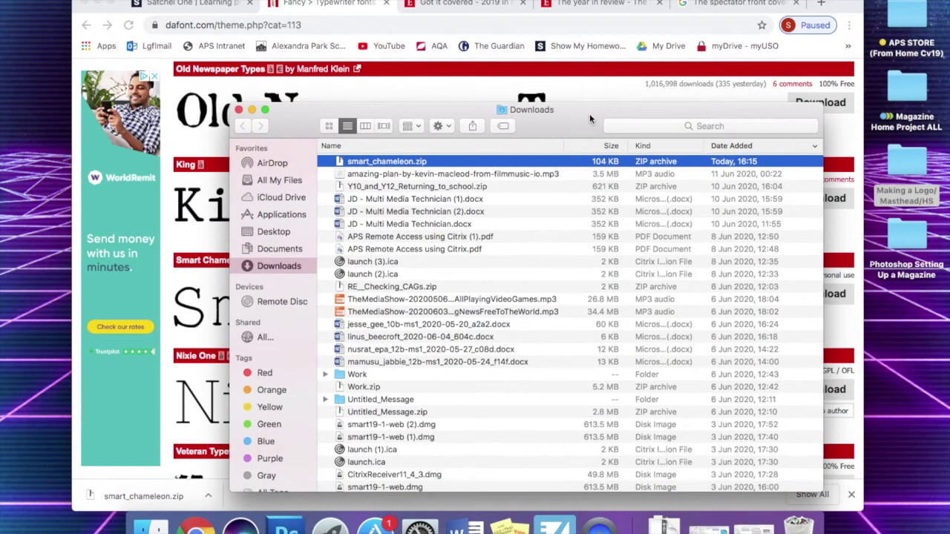
pyautogui.doubleClick(393, 164)
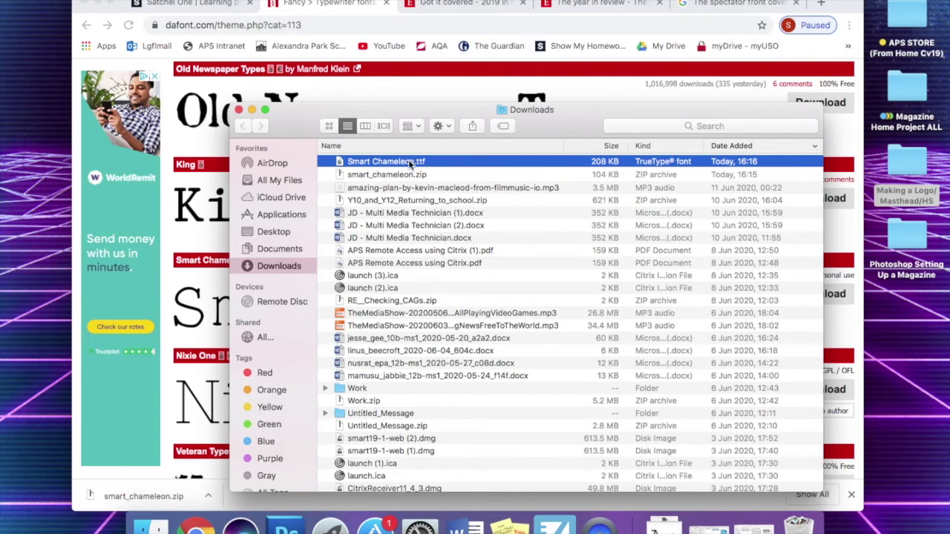
pyautogui.scroll(-2, 399, 168)
pyautogui.scroll(2, 399, 167)
# Find and launch Font Book with a Spotlight search for fontbook, and look through its list of all fonts
pyautogui.press('super+space')
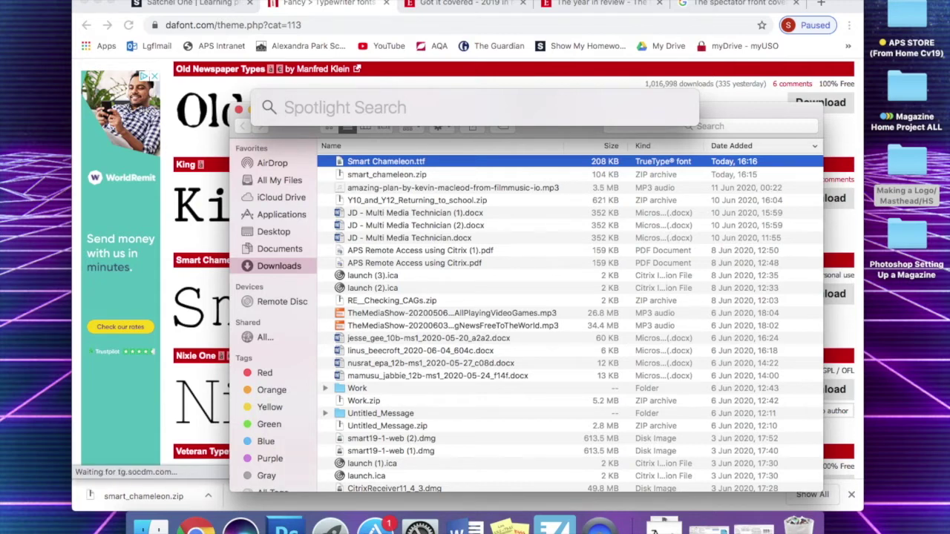
pyautogui.write('fontbook')
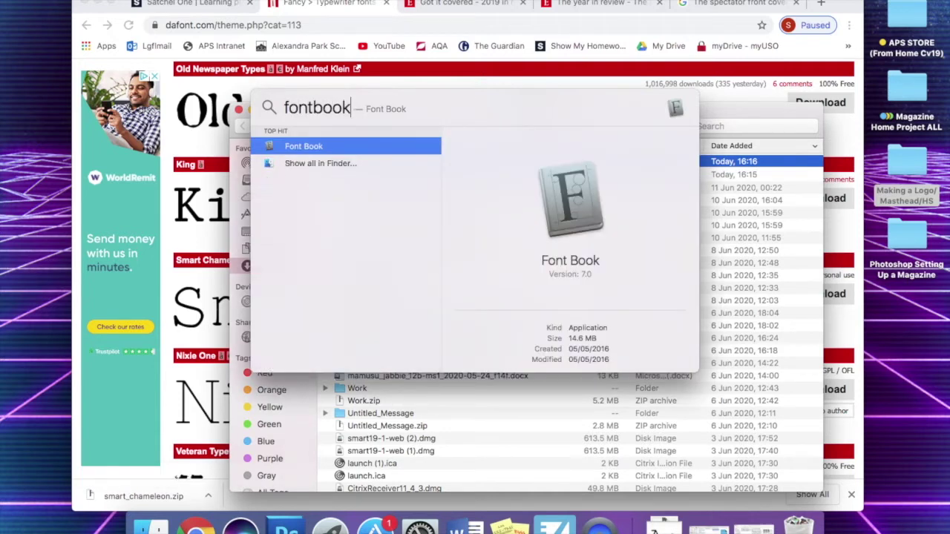
pyautogui.click(300, 145)
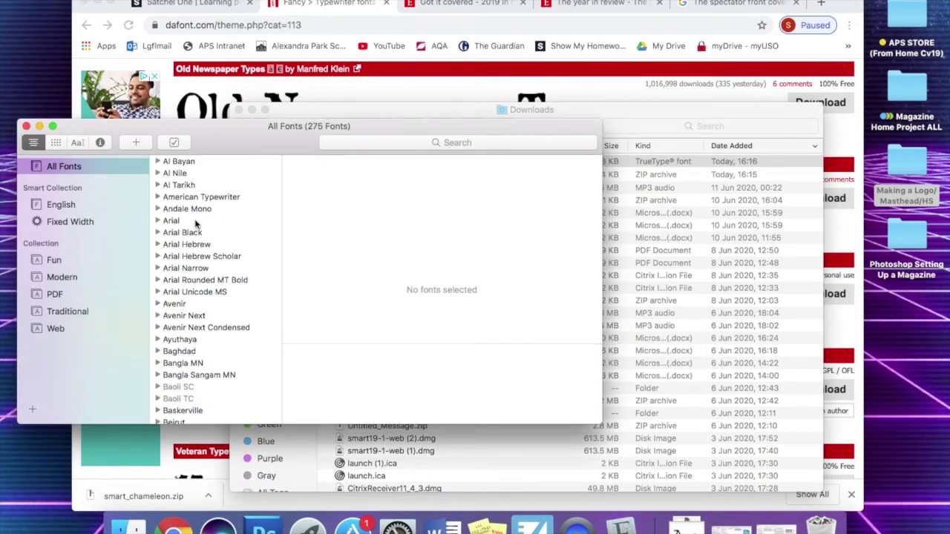
pyautogui.scroll(-20, 193, 308)
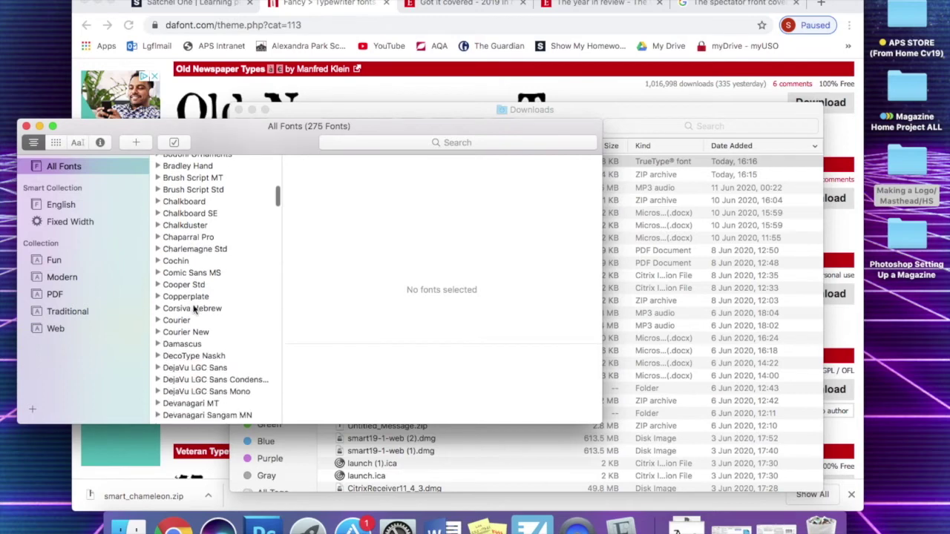
pyautogui.scroll(-20, 193, 308)
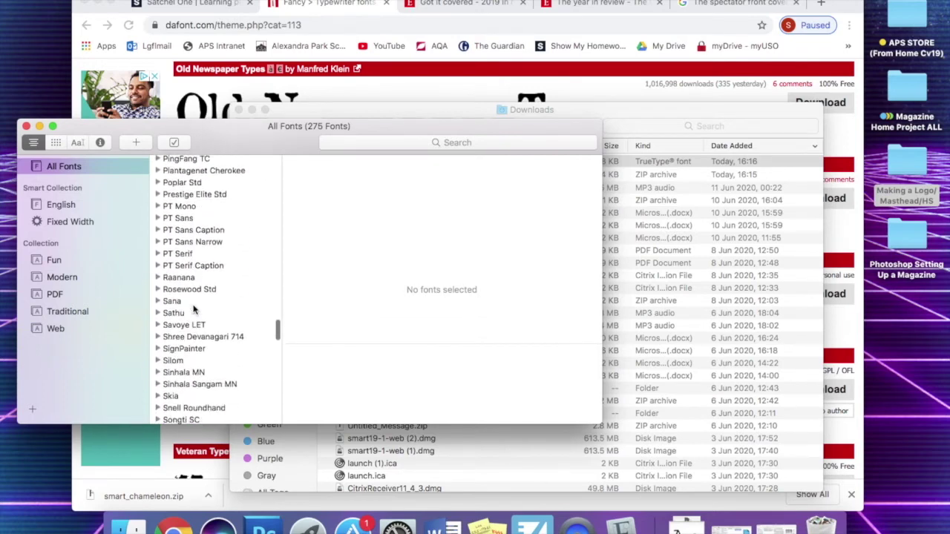
pyautogui.scroll(-5, 193, 312)
pyautogui.scroll(20, 193, 311)
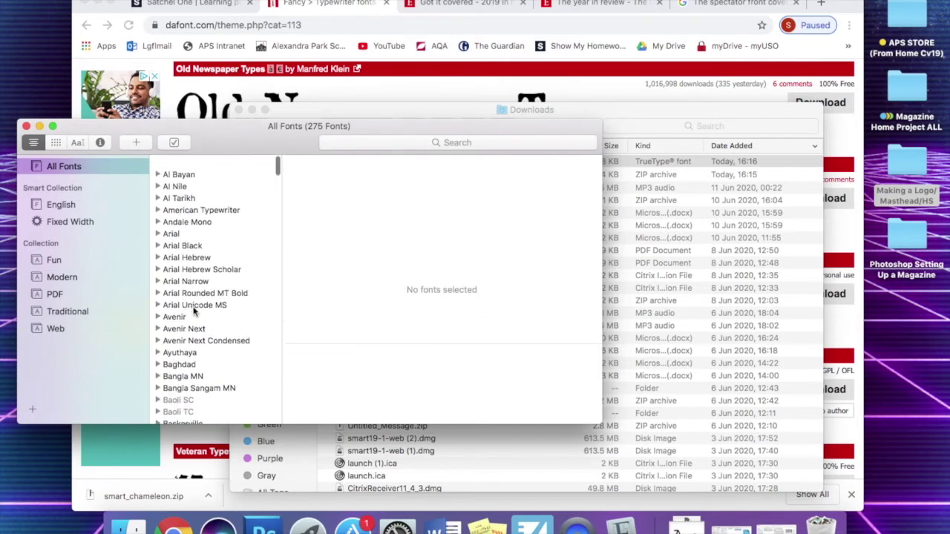
# Install Smart Chameleon.ttf by adding it from Downloads to the Font Book list, and close Font Book
pyautogui.moveTo(251, 139); pyautogui.dragTo(501, 211)
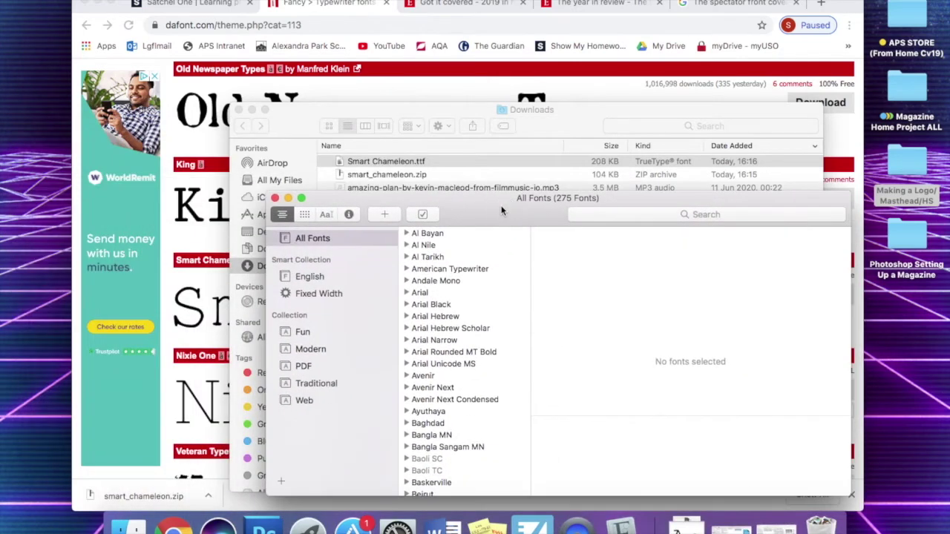
pyautogui.moveTo(340, 164); pyautogui.dragTo(490, 294)
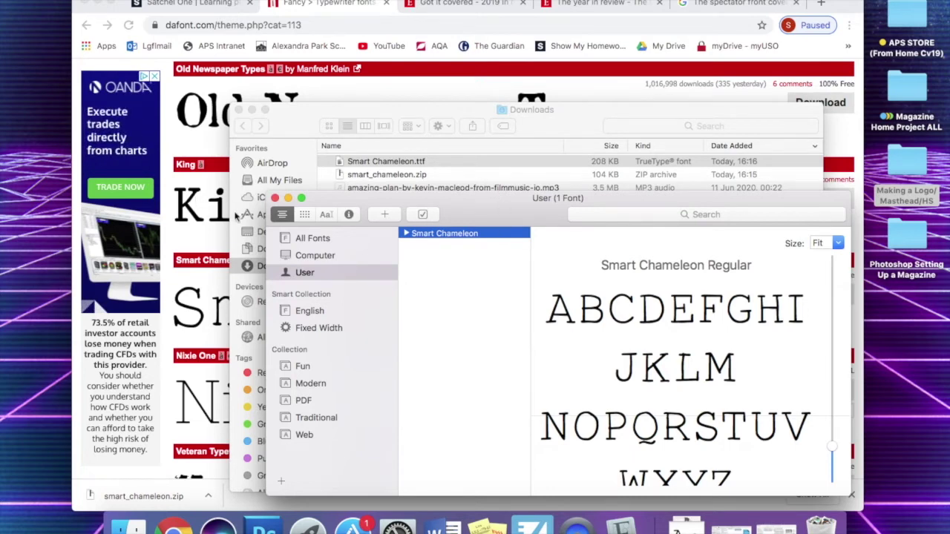
pyautogui.click(275, 197)
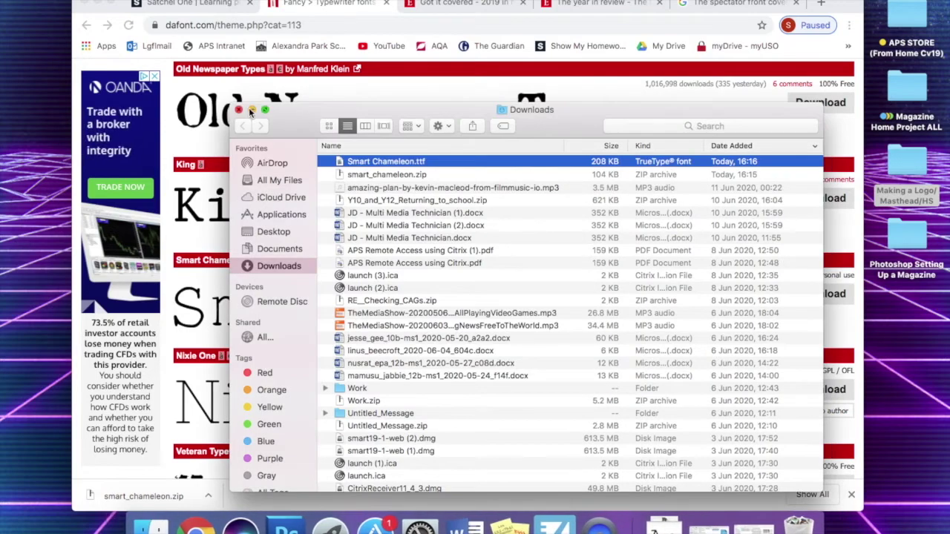
# Close the Downloads window and minimise the browser to return to the Masthead Large Trial document in Photoshop
pyautogui.click(239, 110)
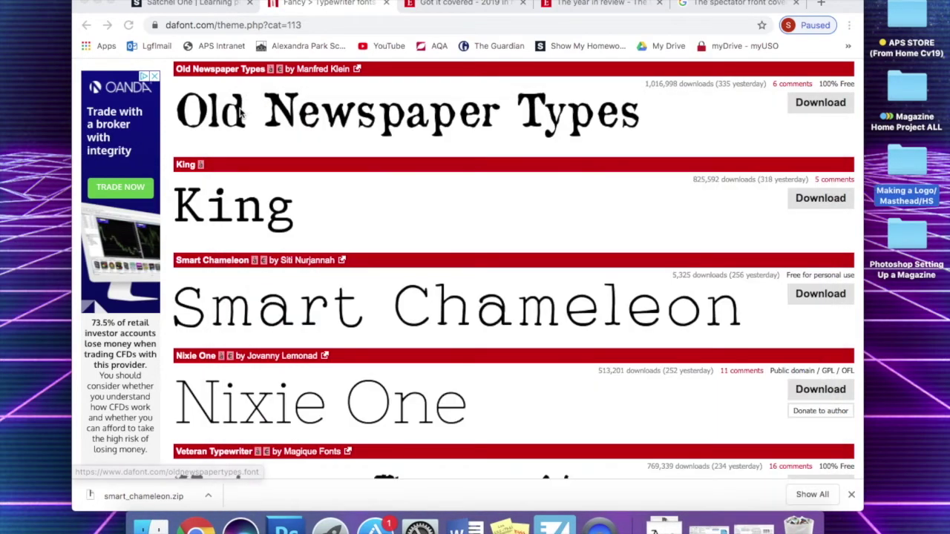
pyautogui.click(98, 3)
pyautogui.moveTo(637, 47); pyautogui.dragTo(674, 47)
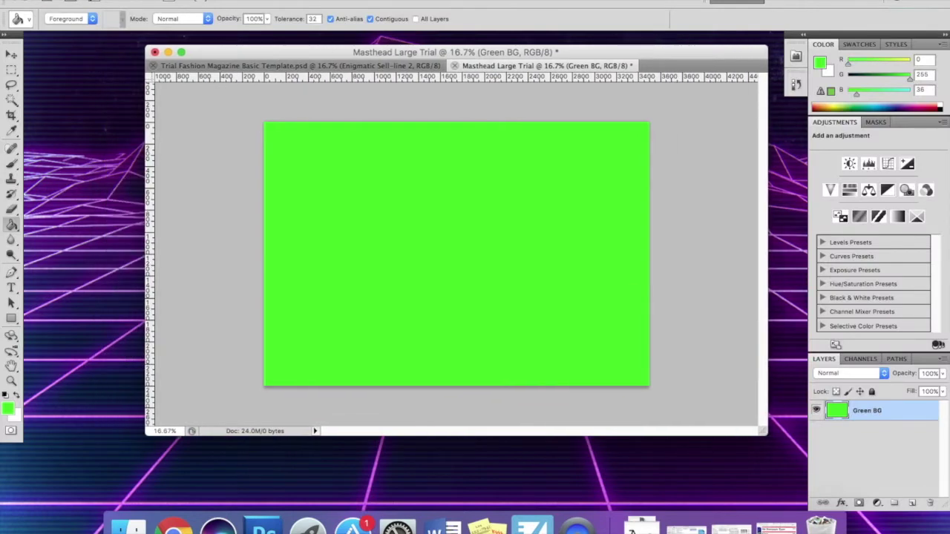
# Draw a wide text box across the upper middle of the green canvas and set the font size to 60 pt
pyautogui.click(11, 287)
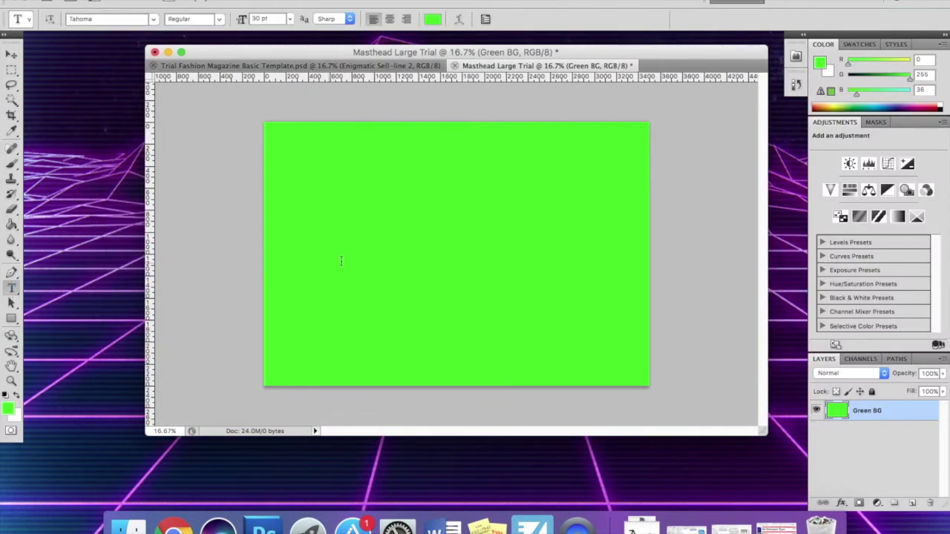
pyautogui.moveTo(281, 168); pyautogui.dragTo(630, 314)
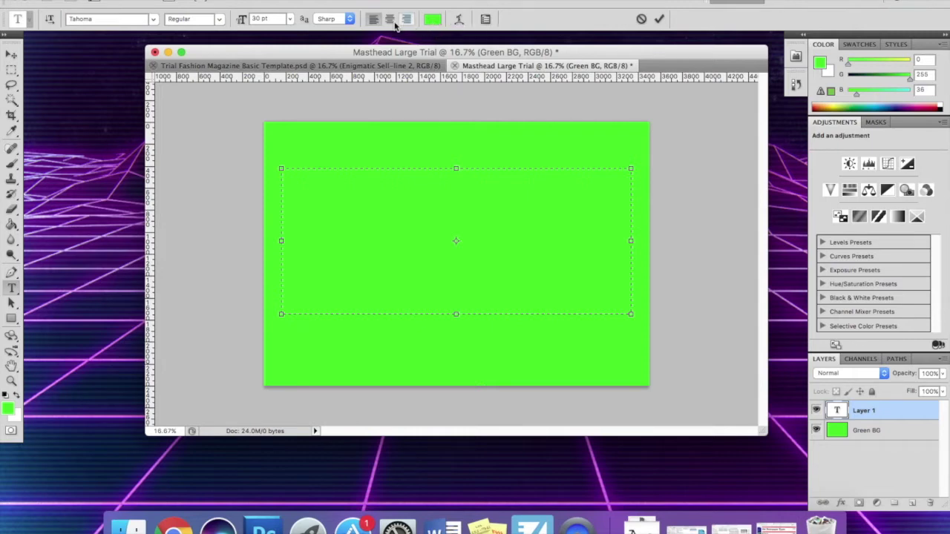
pyautogui.click(290, 21)
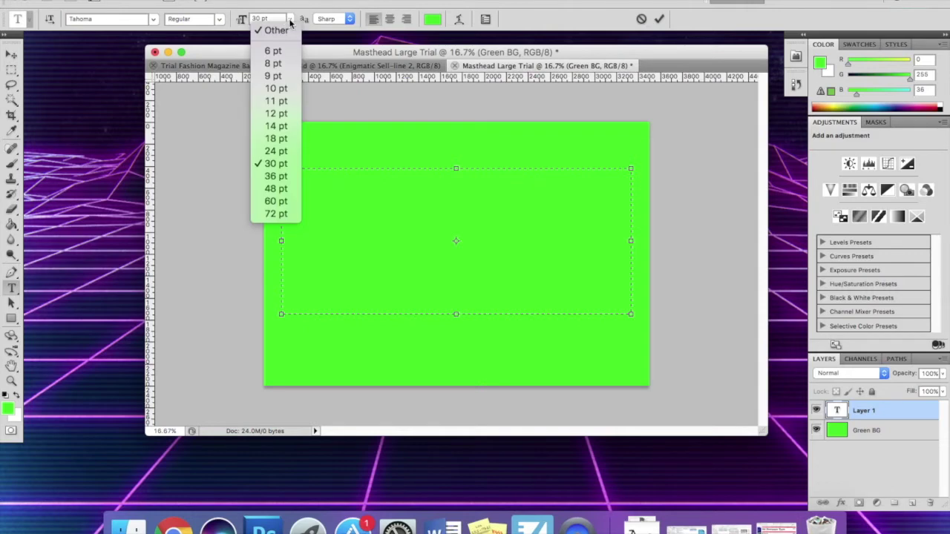
pyautogui.click(273, 206)
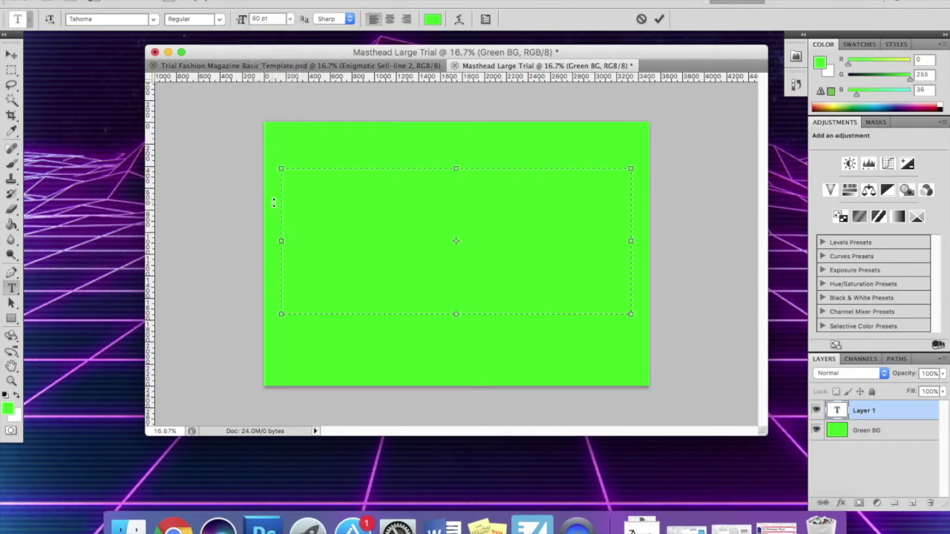
# Set the text colour to white
pyautogui.click(432, 19)
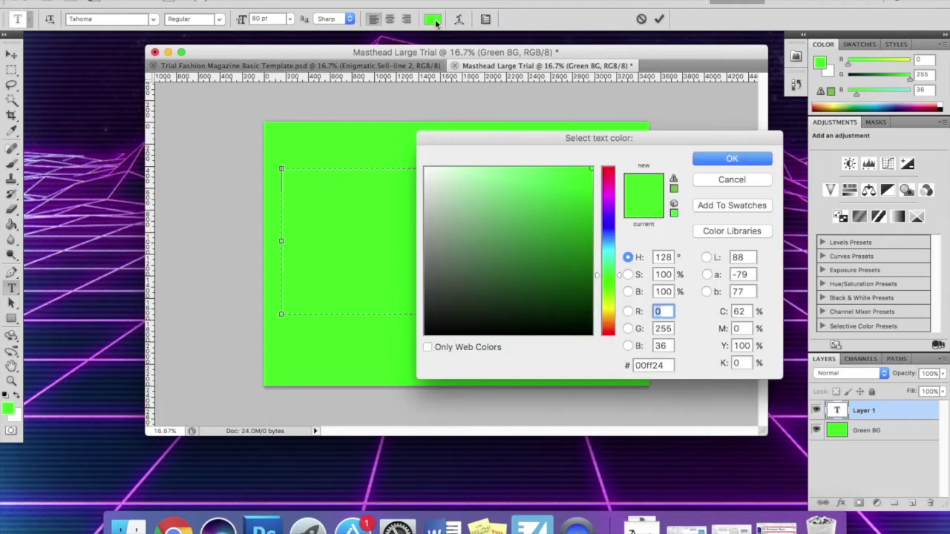
pyautogui.moveTo(484, 203); pyautogui.dragTo(349, 121)
pyautogui.click(767, 159)
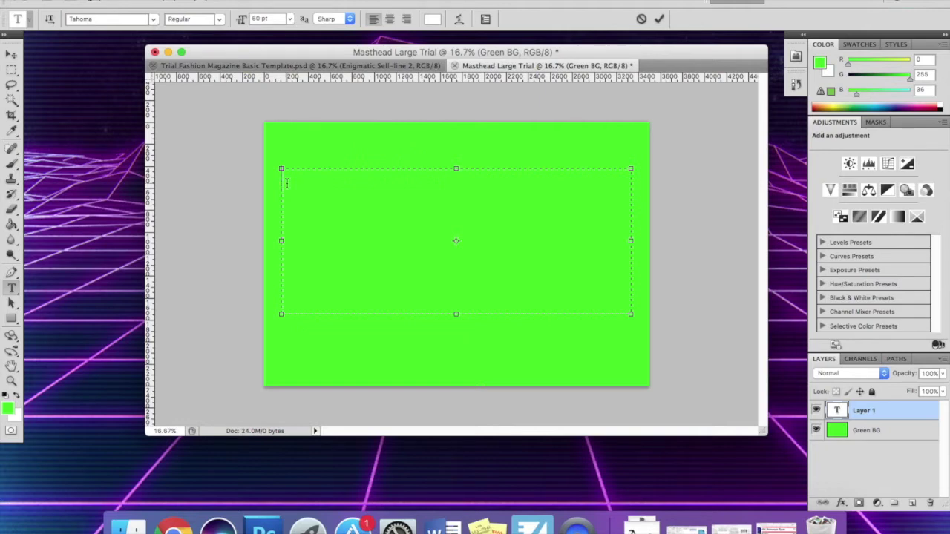
# Enter TOP GARMS in the text box and replace GARMS with KIT so the masthead reads TOP KIT
pyautogui.write('TOP')
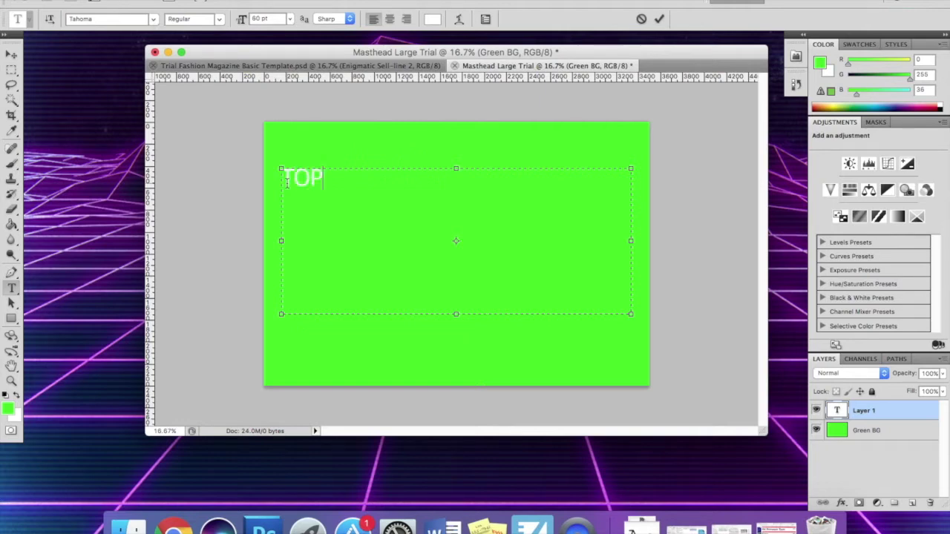
pyautogui.write(' GARMS')
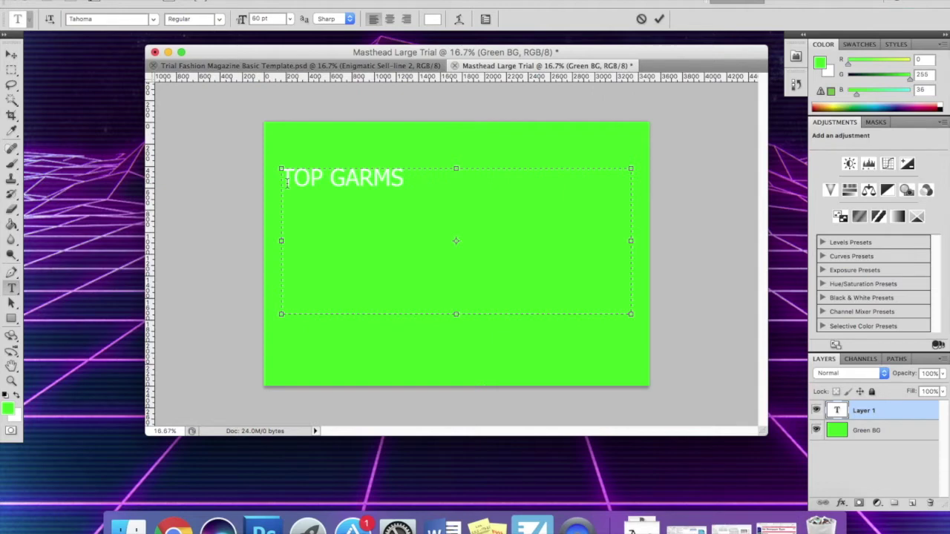
pyautogui.press('BackSpace')
pyautogui.press('BackSpace')
pyautogui.press('BackSpace')
pyautogui.press('BackSpace')
pyautogui.press('BackSpace')
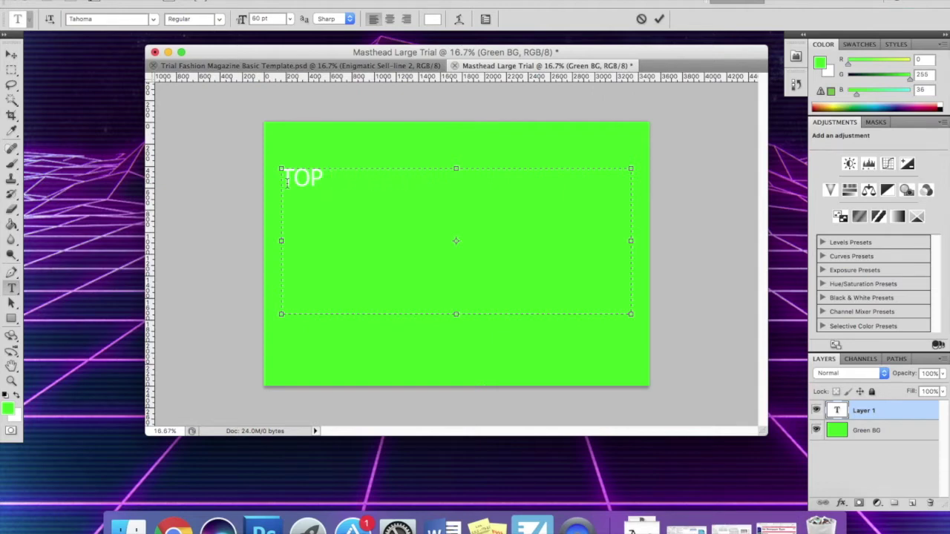
pyautogui.write('KIT')
# Change the font of the TOP KIT text to Smart Chameleon
pyautogui.moveTo(373, 177); pyautogui.dragTo(237, 165)
pyautogui.click(151, 18)
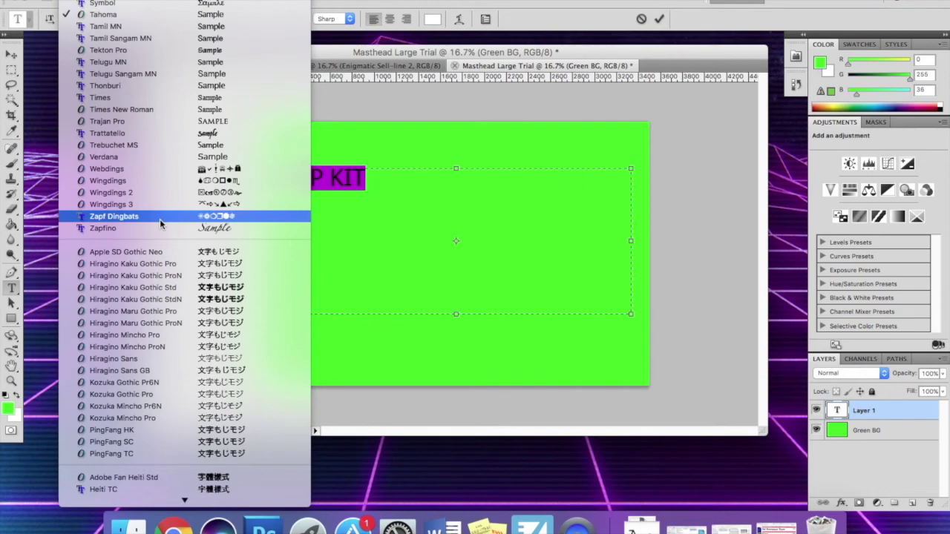
pyautogui.scroll(-5, 159, 223)
pyautogui.scroll(15, 160, 223)
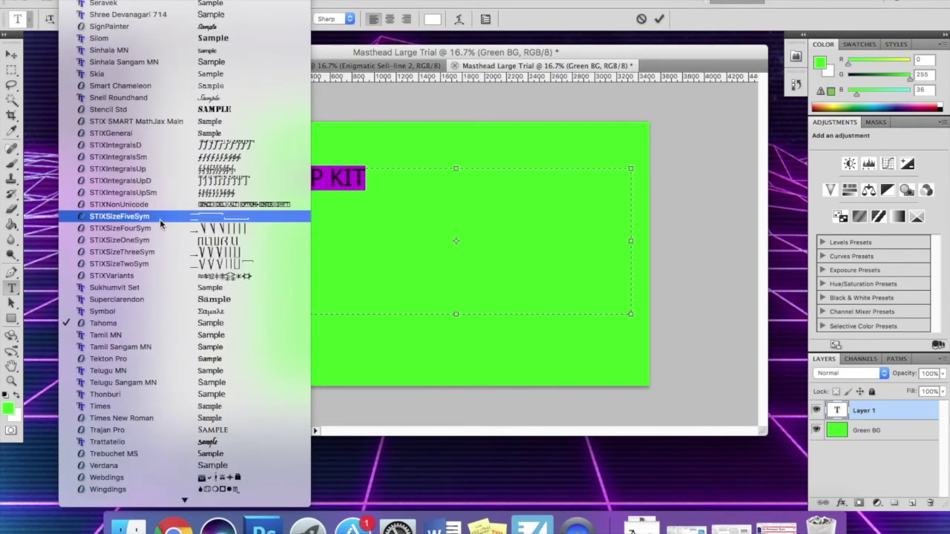
pyautogui.scroll(10, 160, 222)
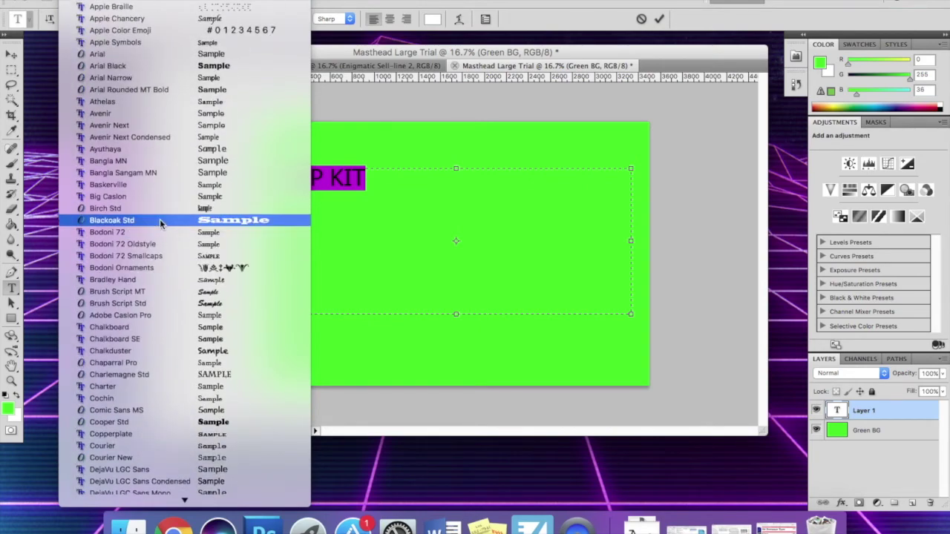
pyautogui.scroll(-12, 151, 197)
pyautogui.scroll(-20, 150, 197)
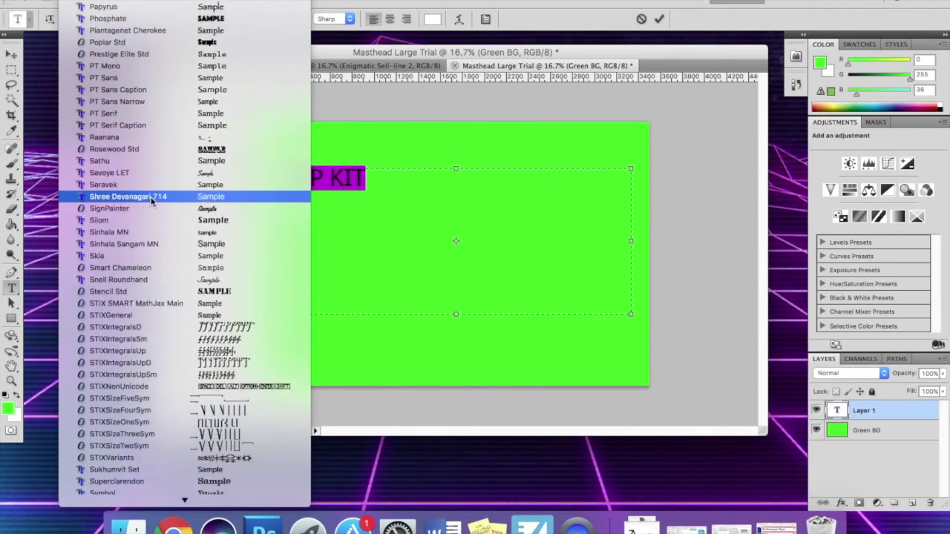
pyautogui.click(141, 268)
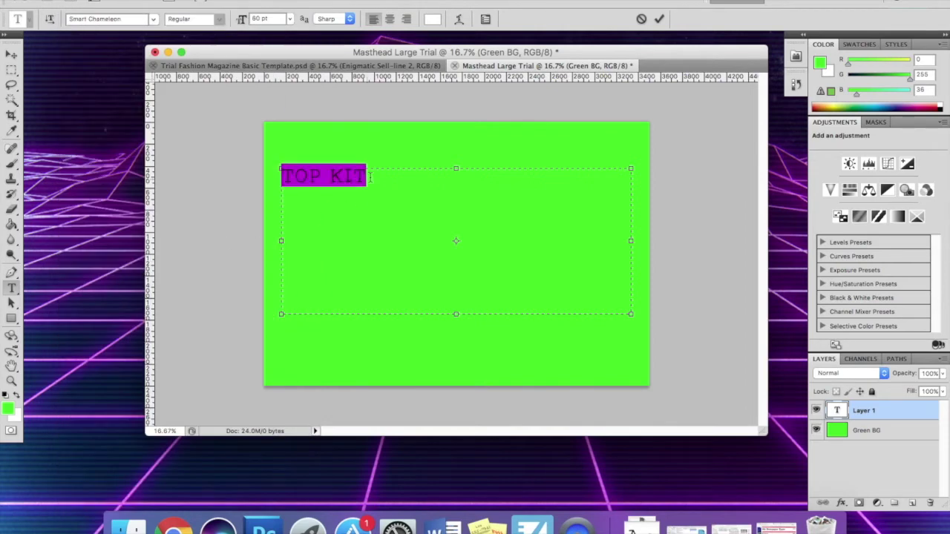
# Enlarge the TOP KIT text, trying 160 pt first and settling on a font size of 200 pt
pyautogui.click(369, 176)
pyautogui.moveTo(369, 173); pyautogui.dragTo(253, 174)
pyautogui.click(290, 22)
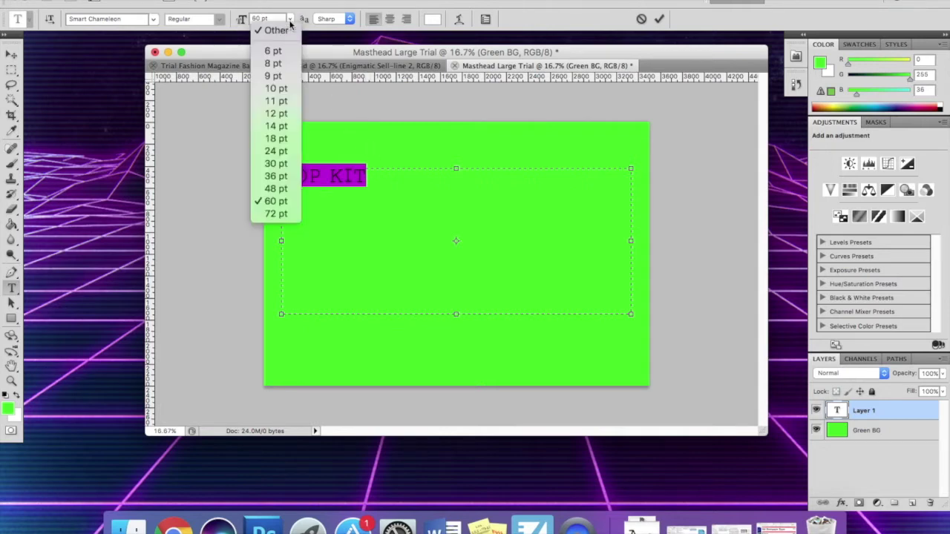
pyautogui.click(290, 24)
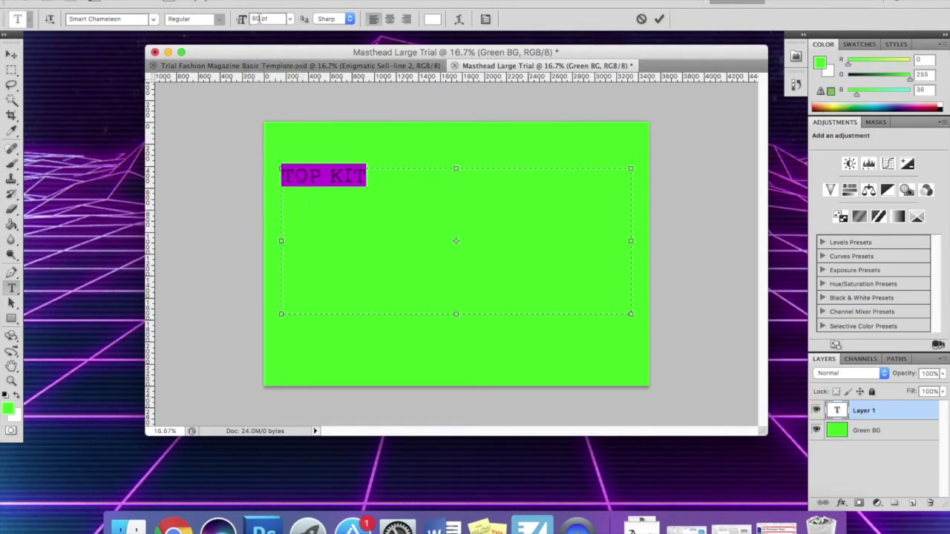
pyautogui.doubleClick(259, 19)
pyautogui.press('BackSpace')
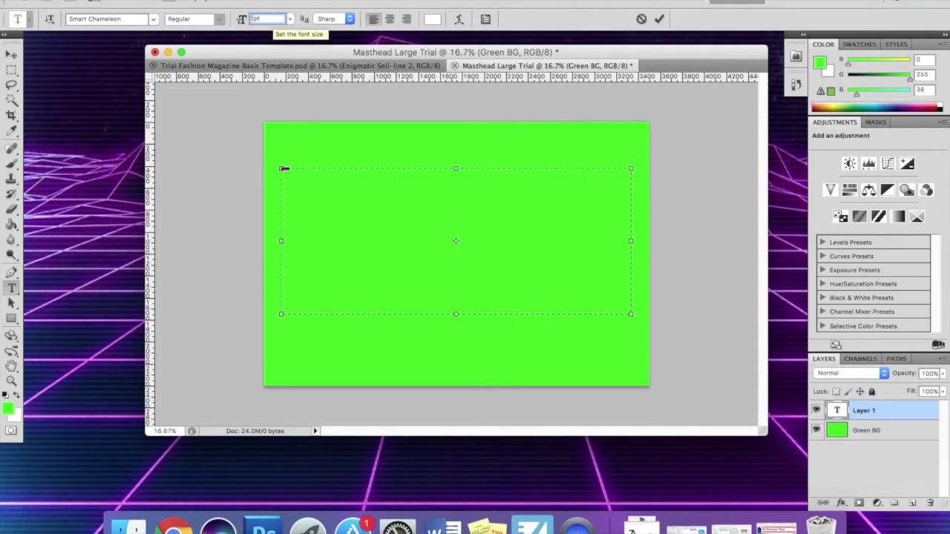
pyautogui.write('160')
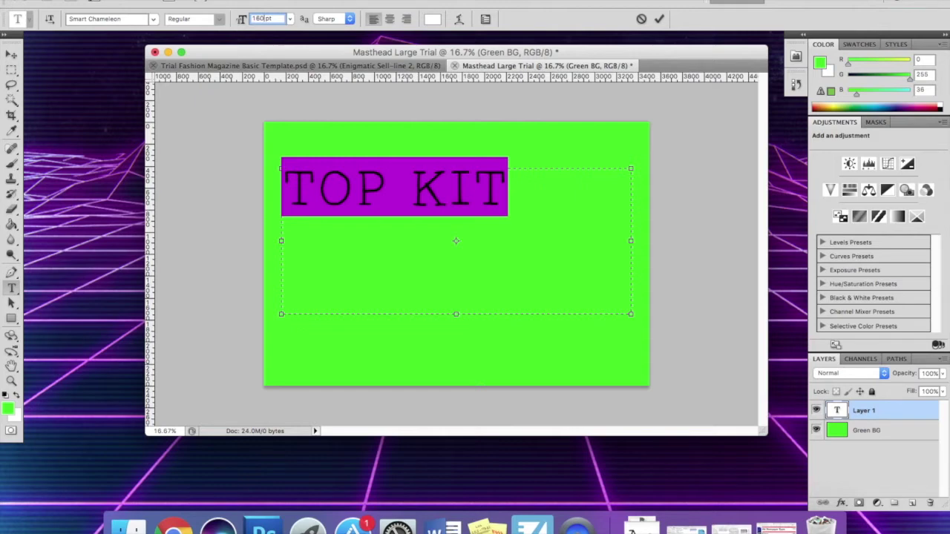
pyautogui.press('BackSpace')
pyautogui.write('200')
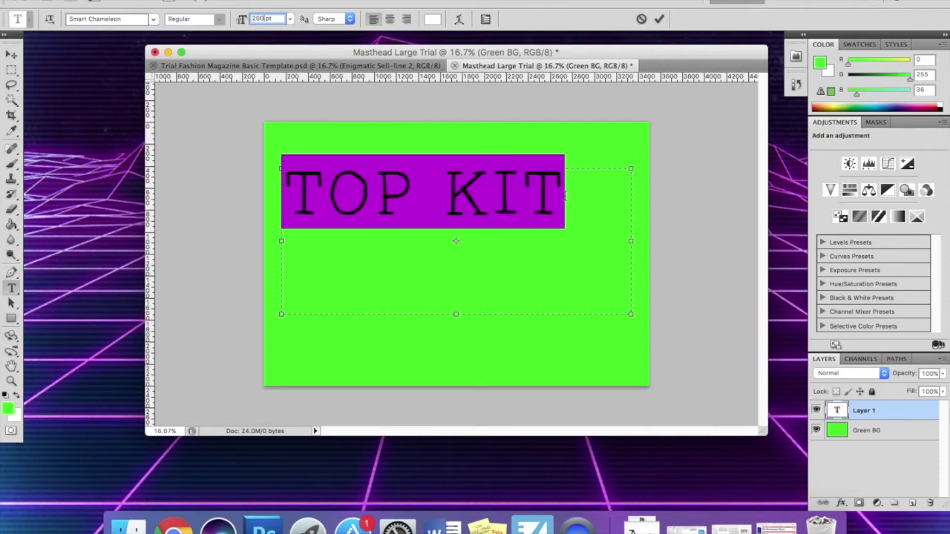
pyautogui.click(562, 195)
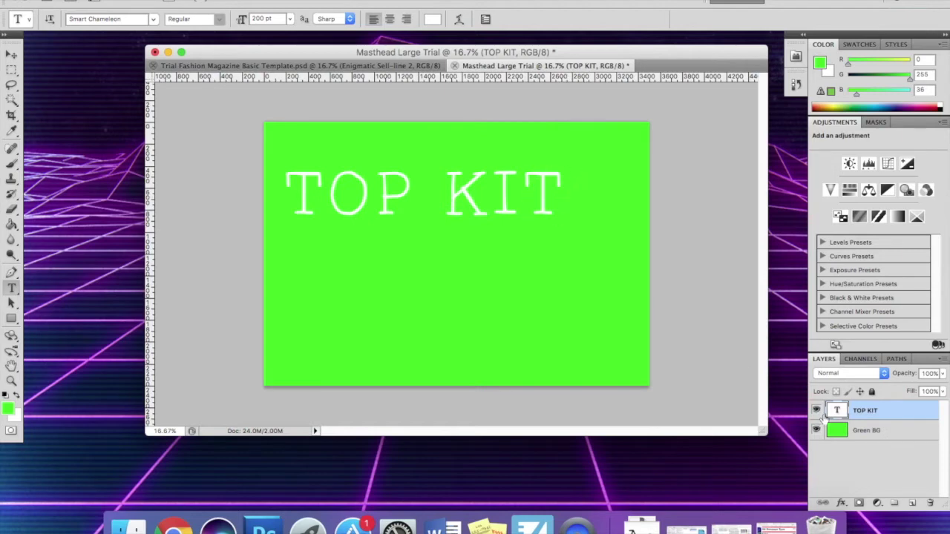
# Try adding an E to the end of TOP KIT, remove it, and select and deselect the whole text
pyautogui.click(521, 194)
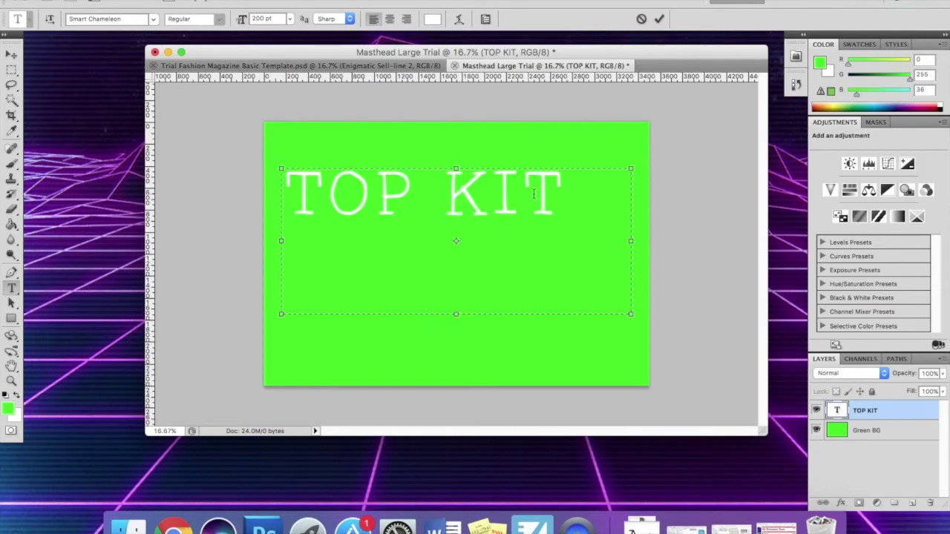
pyautogui.click(562, 197)
pyautogui.write('E')
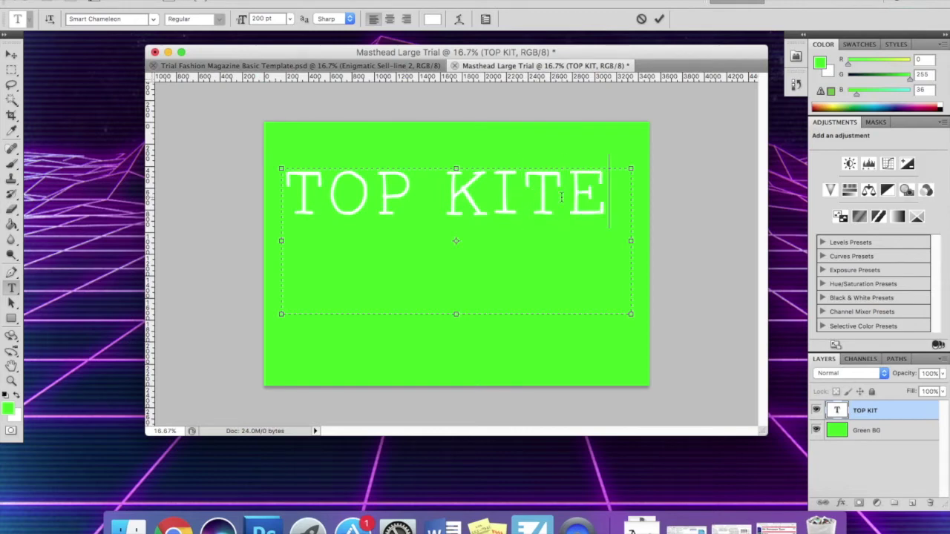
pyautogui.press('BackSpace')
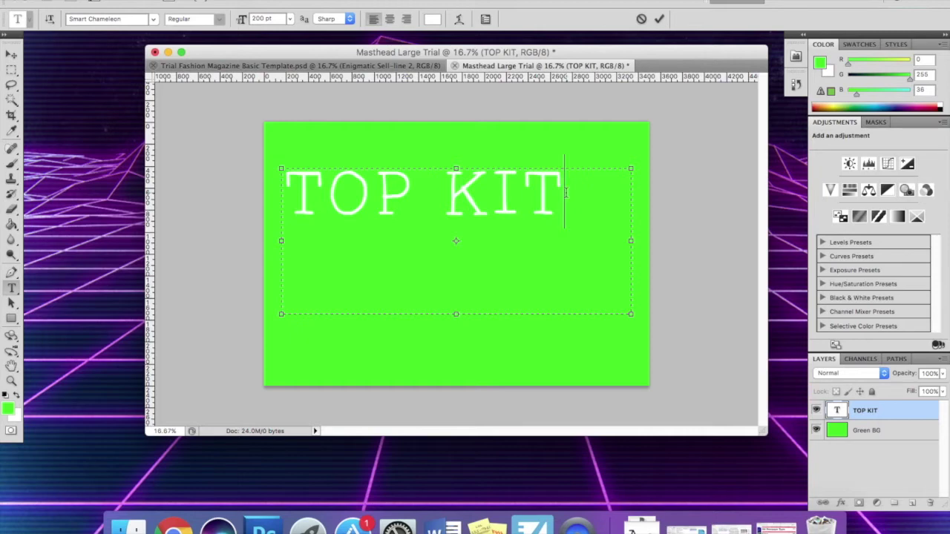
pyautogui.moveTo(566, 190); pyautogui.dragTo(248, 167)
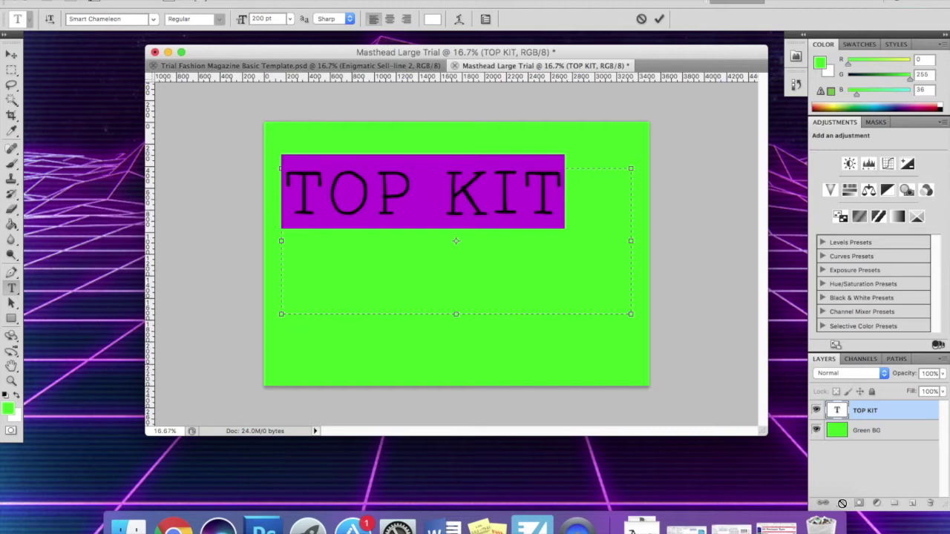
pyautogui.click(586, 188)
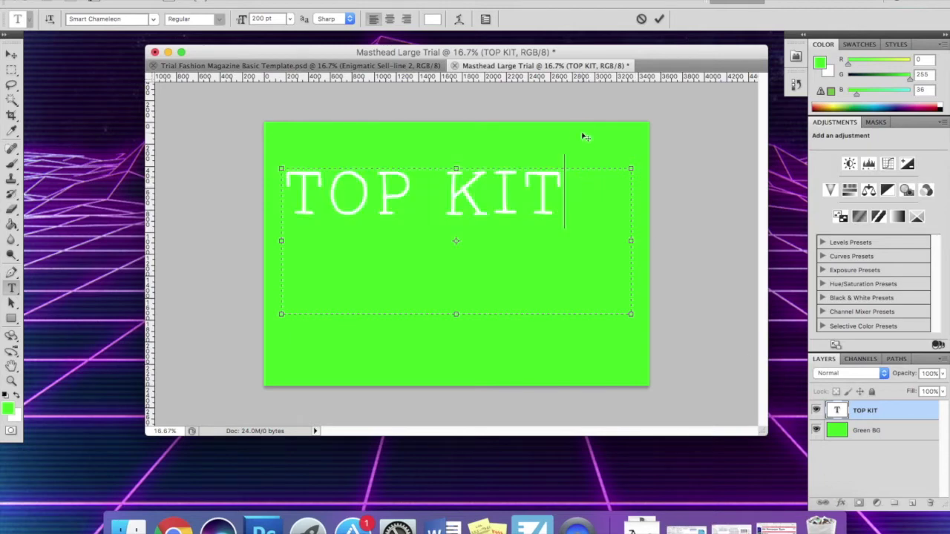
# Add a black outside Stroke of 10 px to the TOP KIT layer, with the Layer Style dialog moved off the text
pyautogui.click(856, 428)
pyautogui.click(886, 409)
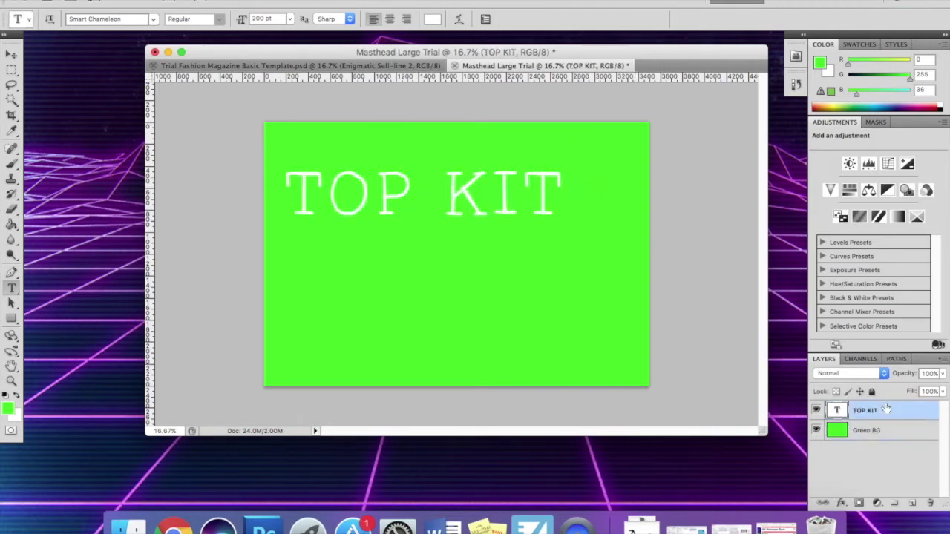
pyautogui.click(842, 505)
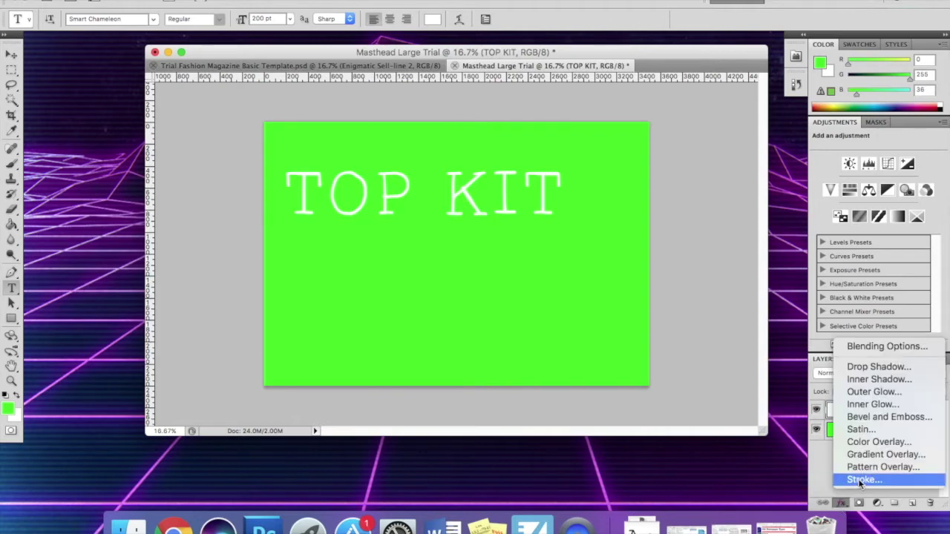
pyautogui.click(858, 478)
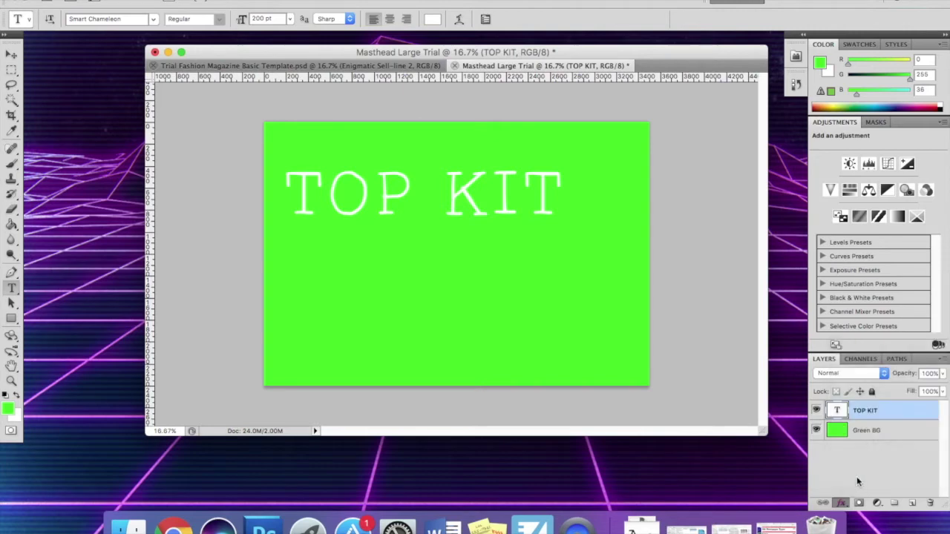
pyautogui.moveTo(584, 124); pyautogui.dragTo(873, 101)
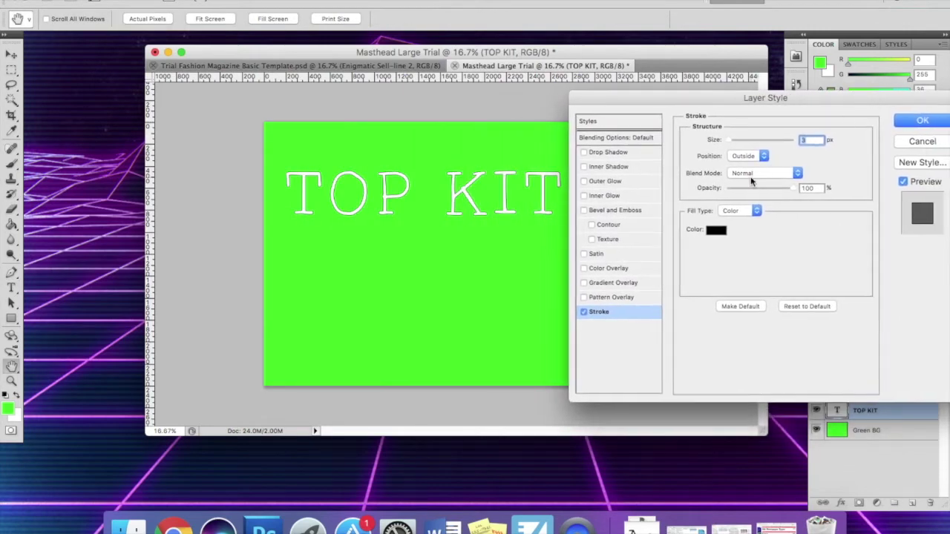
pyautogui.moveTo(729, 143); pyautogui.dragTo(735, 143)
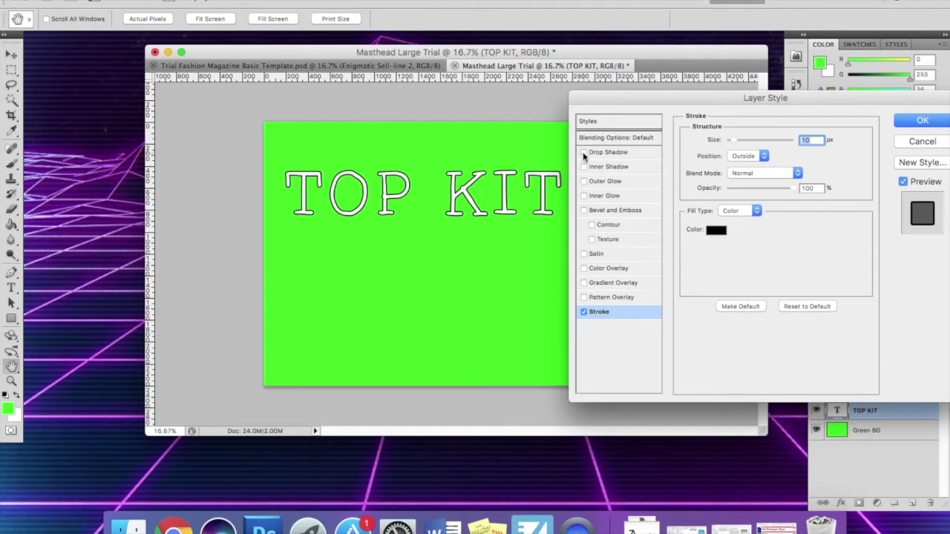
# Try Drop Shadow, Inner Shadow, Outer Glow and Inner Glow on the text, and switch them and the Stroke off
pyautogui.click(584, 153)
pyautogui.click(584, 167)
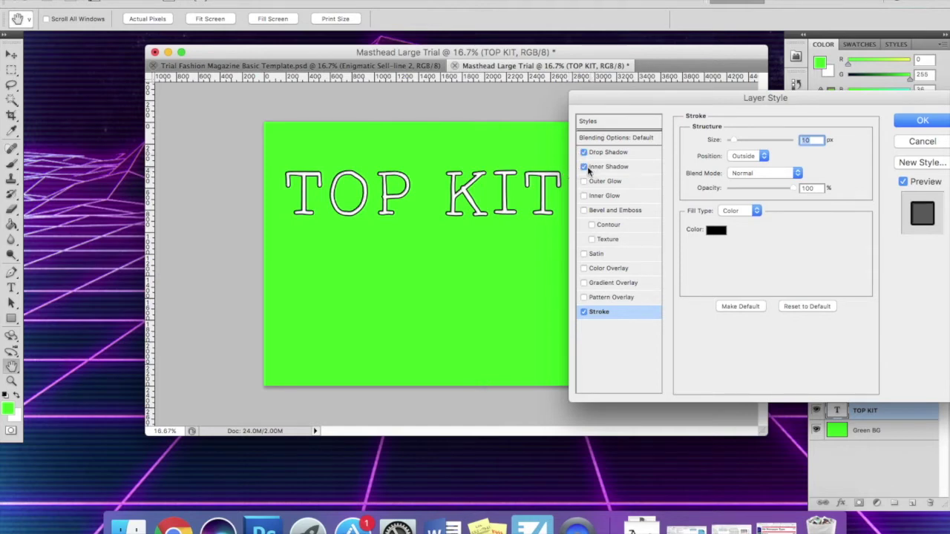
pyautogui.click(583, 181)
pyautogui.click(585, 196)
pyautogui.click(584, 197)
pyautogui.click(584, 181)
pyautogui.click(584, 153)
pyautogui.click(584, 312)
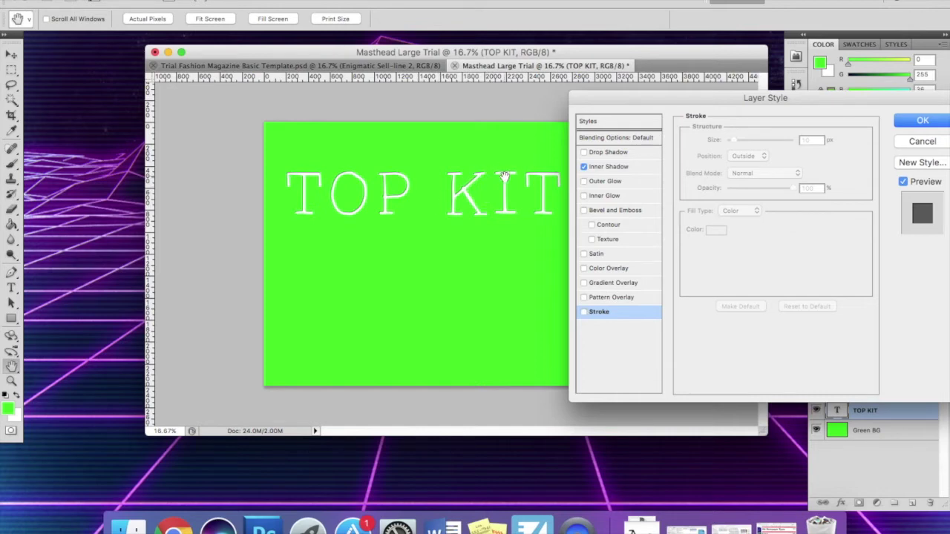
pyautogui.click(584, 167)
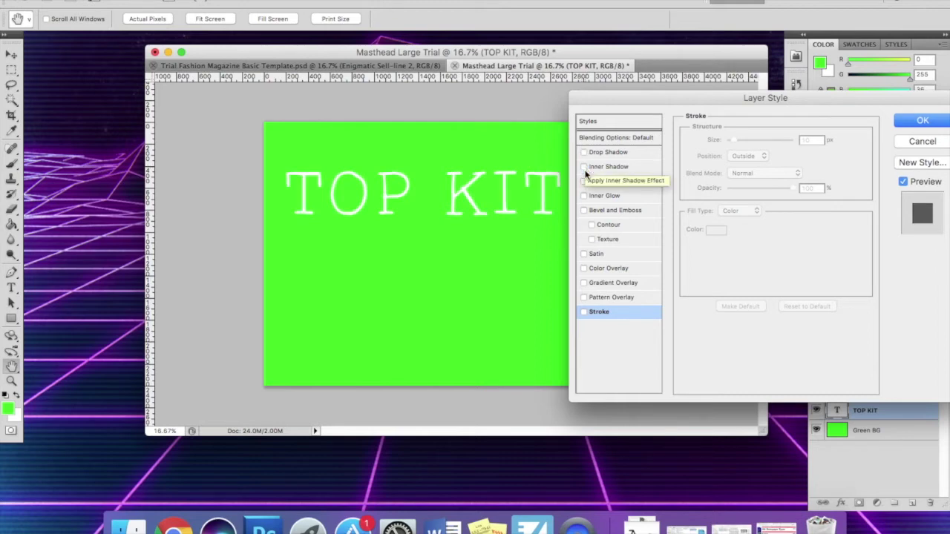
# Switch the TOP KIT layer's 10 px outside Stroke back on, set its colour to white (ffffff), and apply the style
pyautogui.click(583, 313)
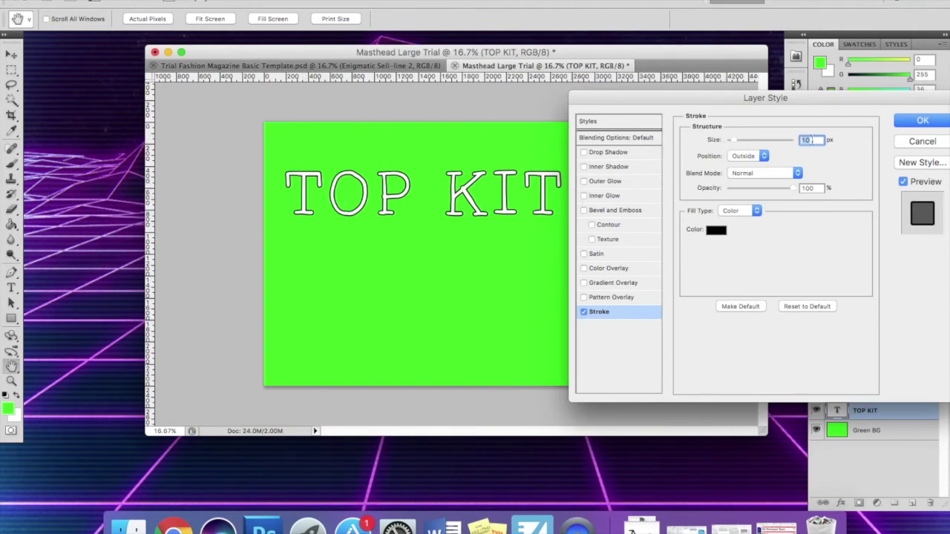
pyautogui.click(714, 231)
pyautogui.click(619, 169)
pyautogui.moveTo(619, 169); pyautogui.dragTo(530, 95)
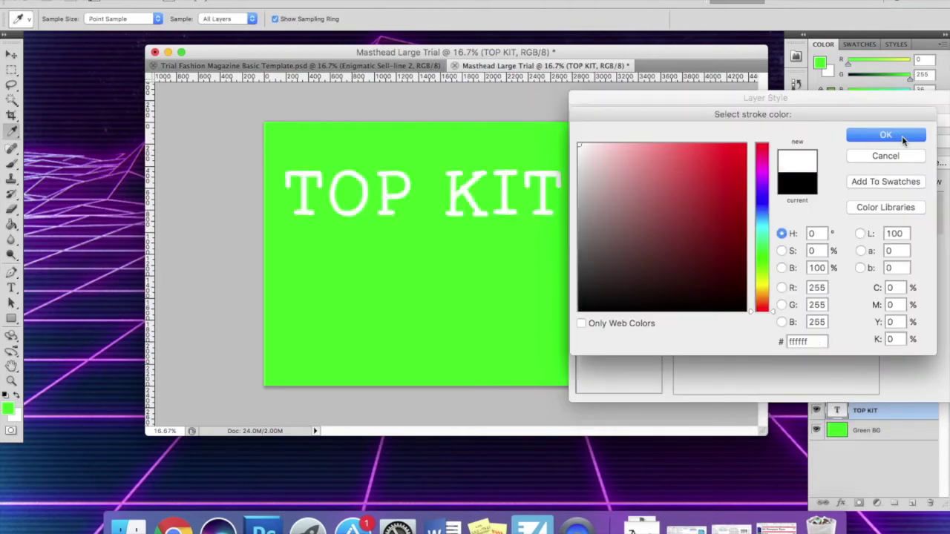
pyautogui.click(888, 135)
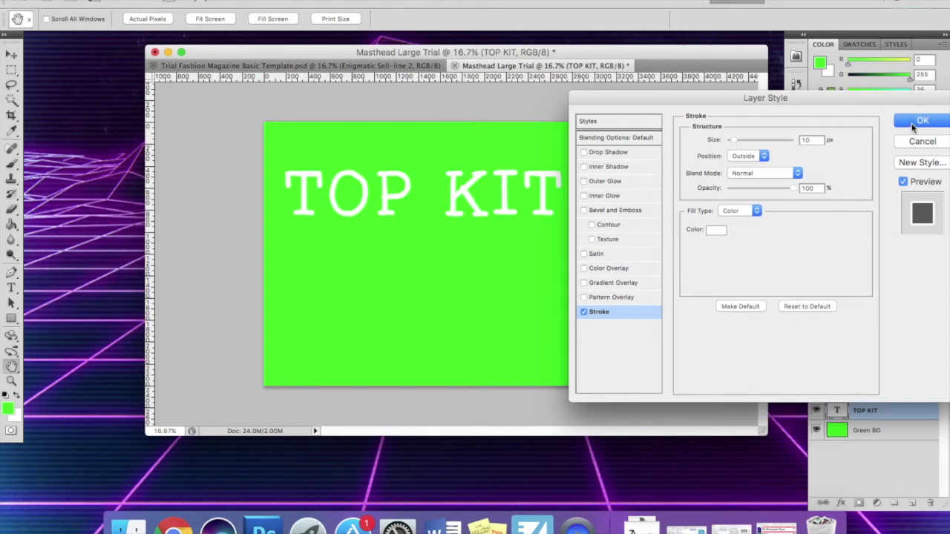
pyautogui.click(914, 127)
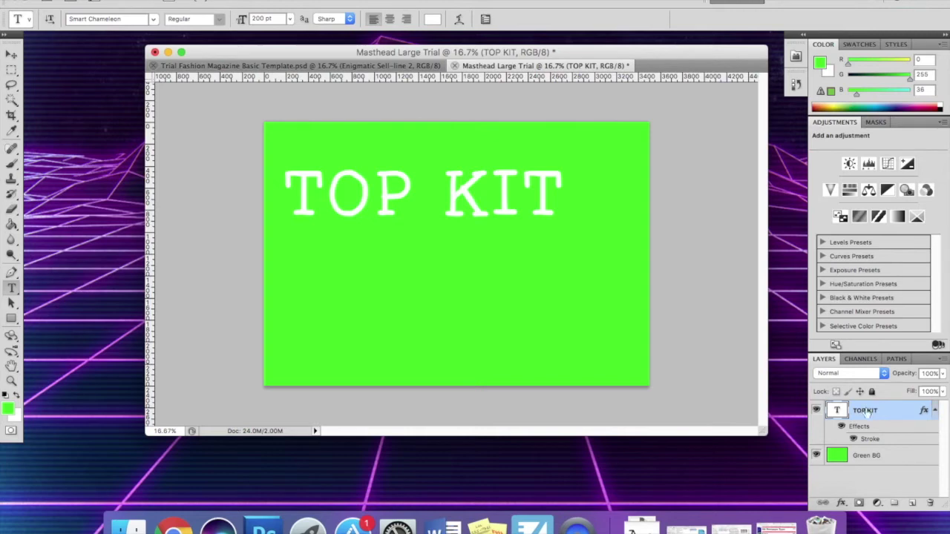
# Duplicate the TOP KIT text layer within the same document under the name "TOP KIT to edit"
pyautogui.rightClick(891, 413)
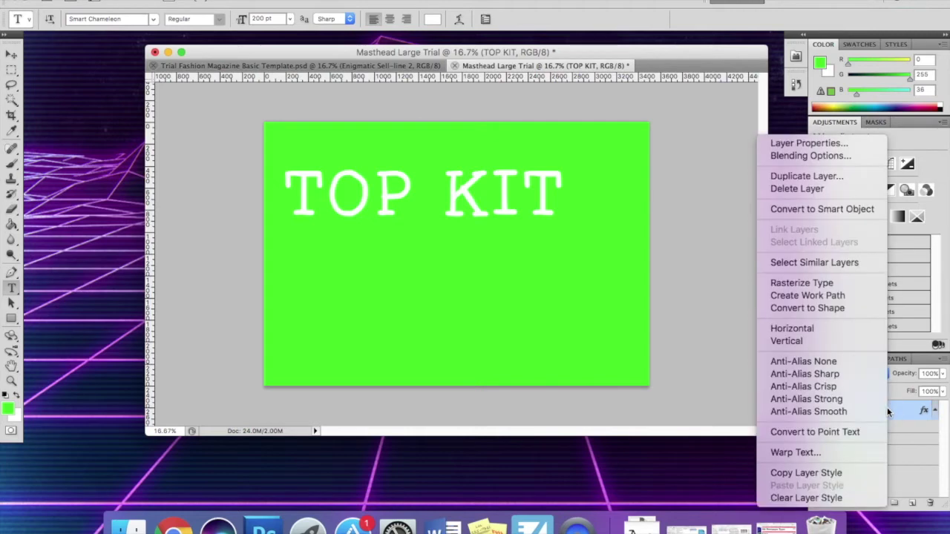
pyautogui.click(822, 180)
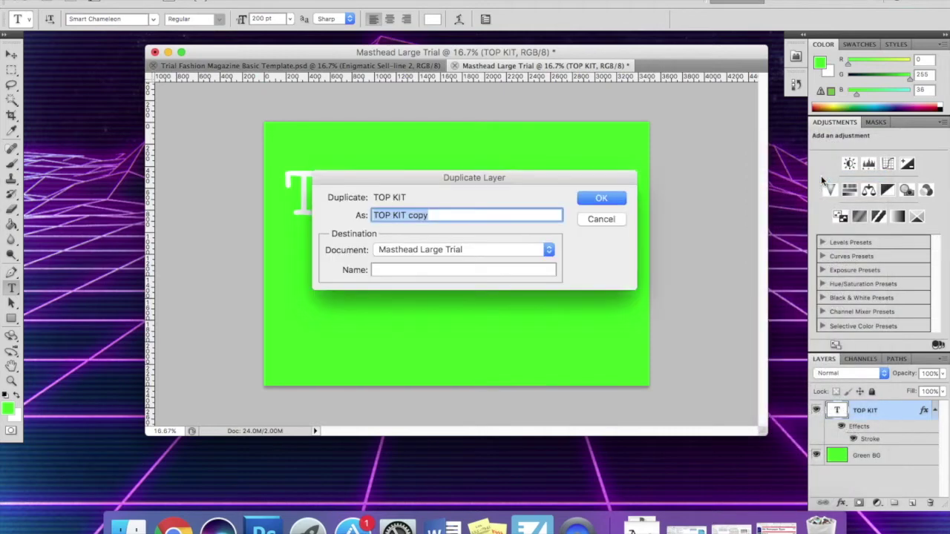
pyautogui.click(438, 216)
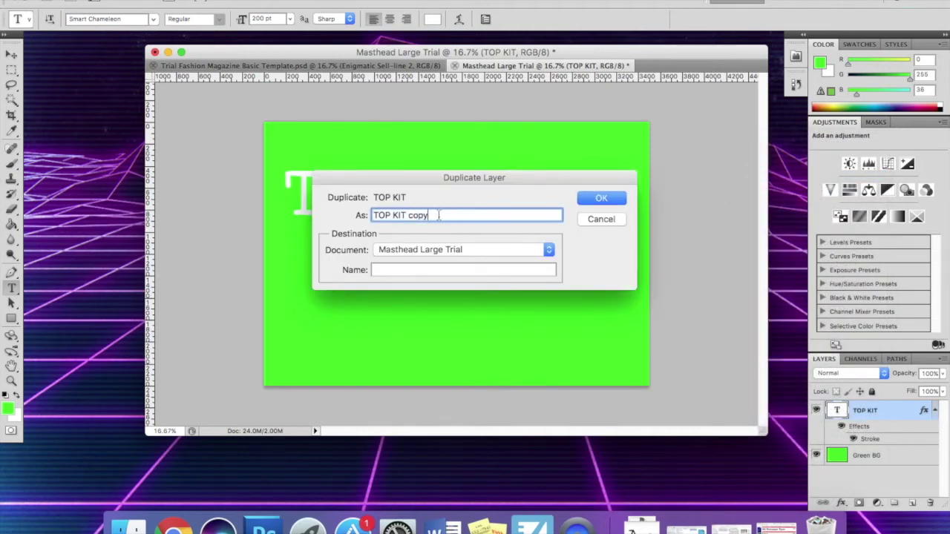
pyautogui.moveTo(435, 215); pyautogui.dragTo(301, 212)
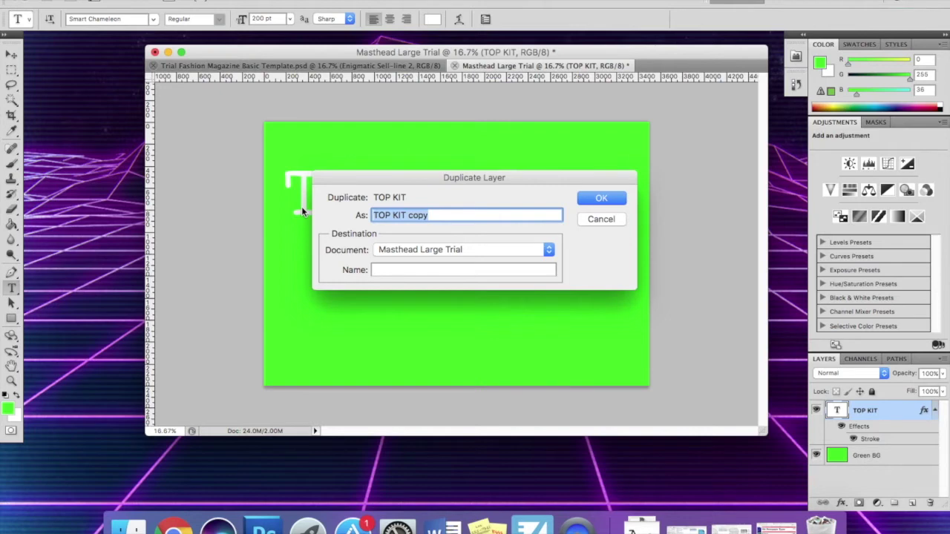
pyautogui.press('Right')
pyautogui.press('BackSpace')
pyautogui.press('BackSpace')
pyautogui.press('BackSpace')
pyautogui.press('BackSpace')
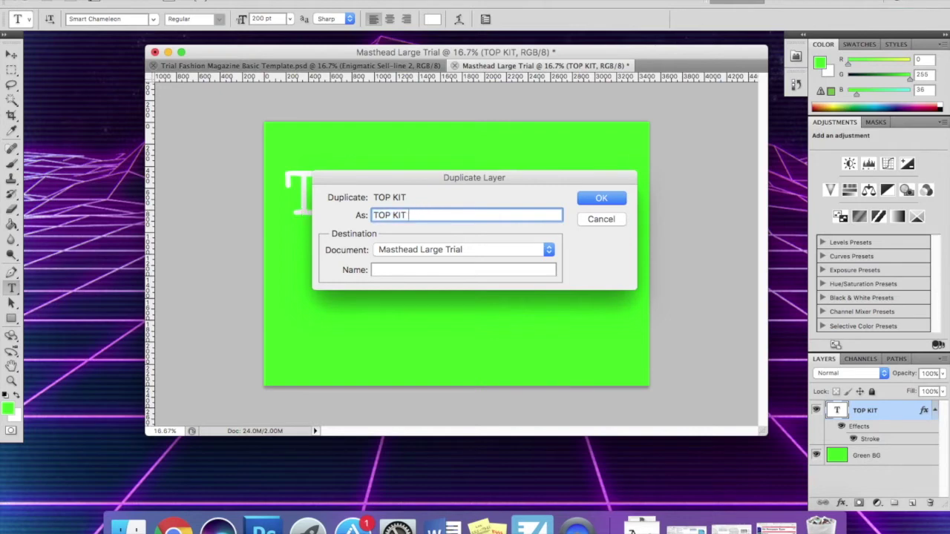
pyautogui.write('to edit')
pyautogui.click(609, 202)
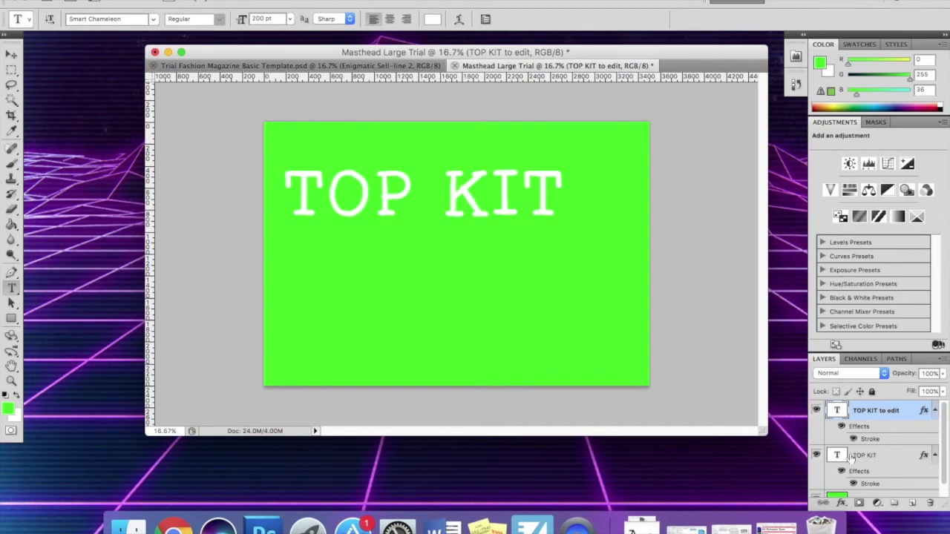
# Hide the original TOP KIT text layer and rasterize the type of the TOP KIT to edit layer
pyautogui.click(816, 455)
pyautogui.rightClick(891, 413)
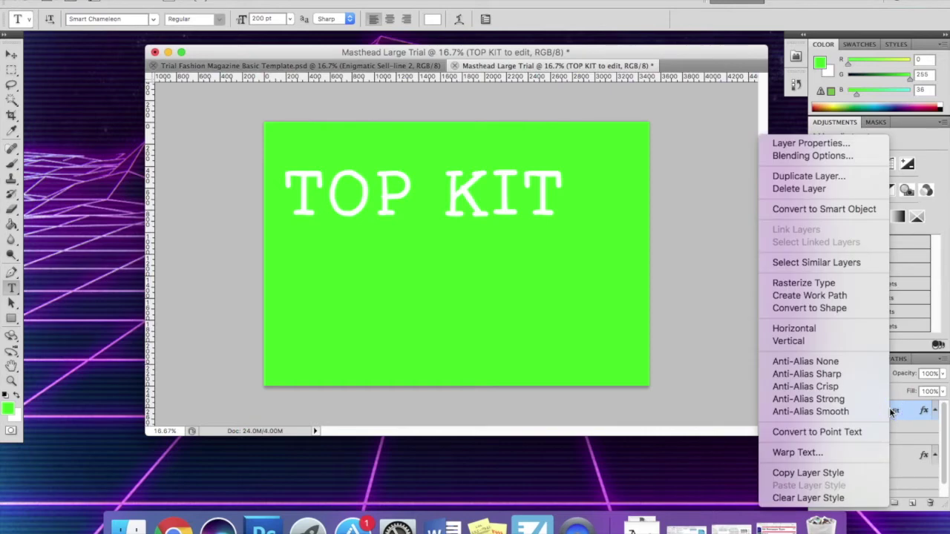
pyautogui.click(831, 283)
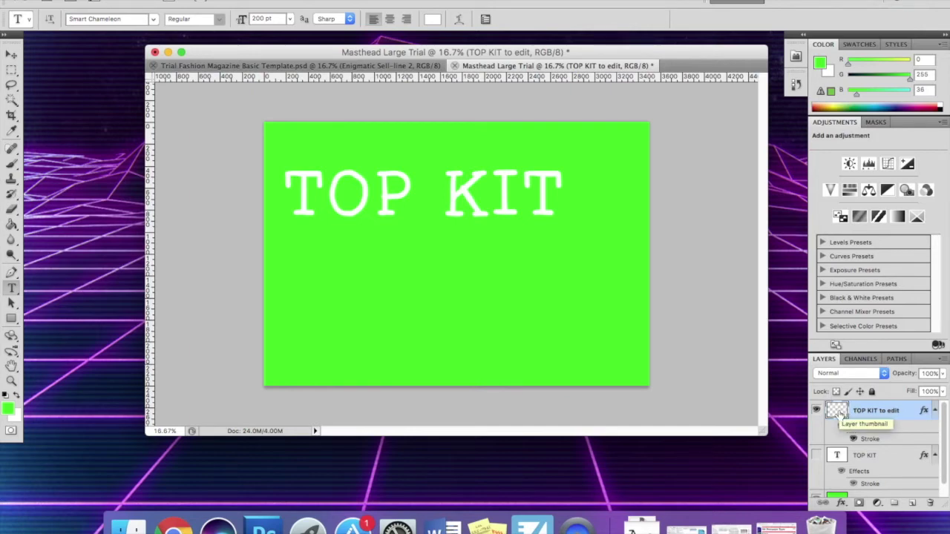
# Check the transparency around the rasterized lettering by hiding the Green BG layer and showing it again
pyautogui.scroll(-1, 839, 413)
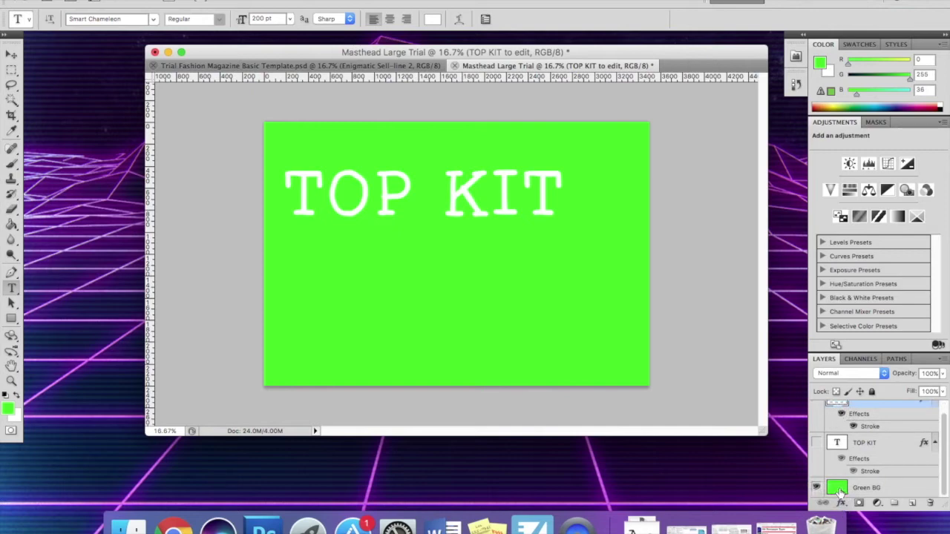
pyautogui.scroll(1, 839, 492)
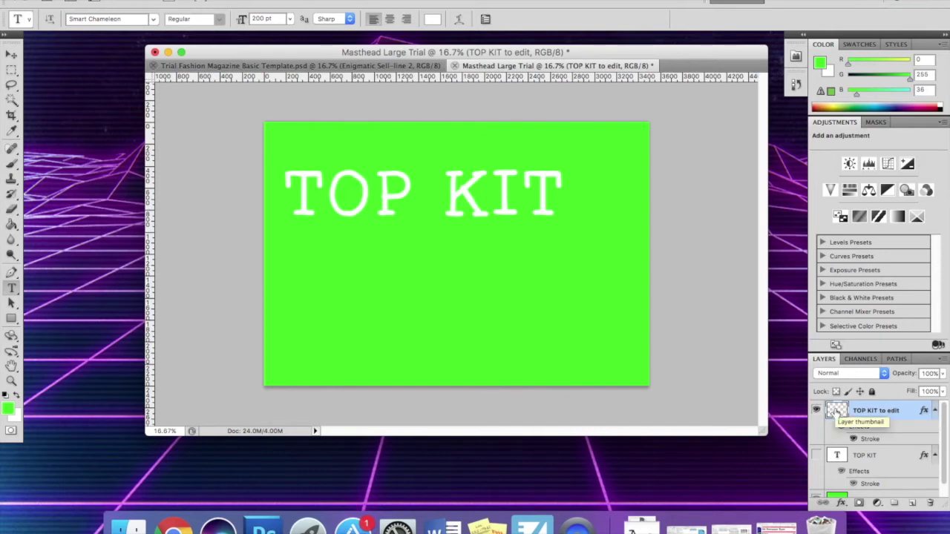
pyautogui.scroll(-1, 815, 468)
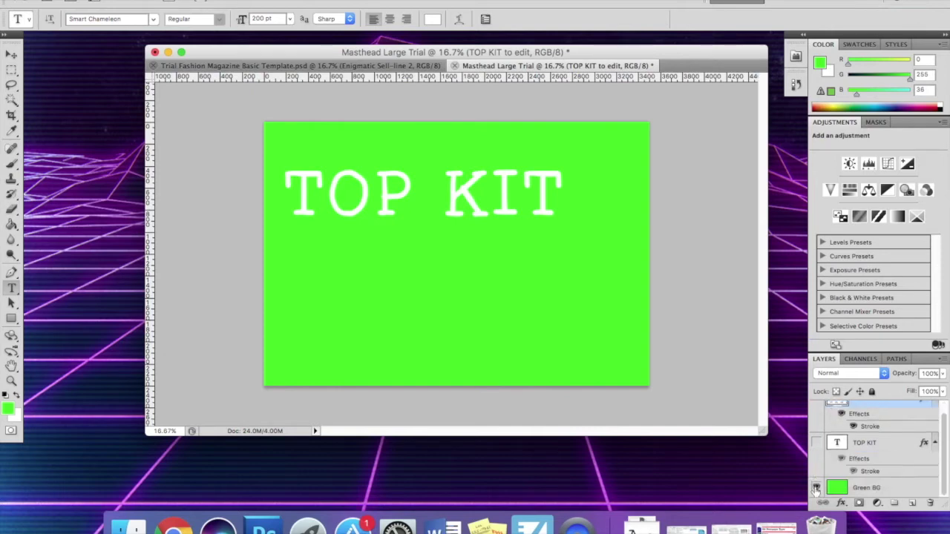
pyautogui.click(816, 488)
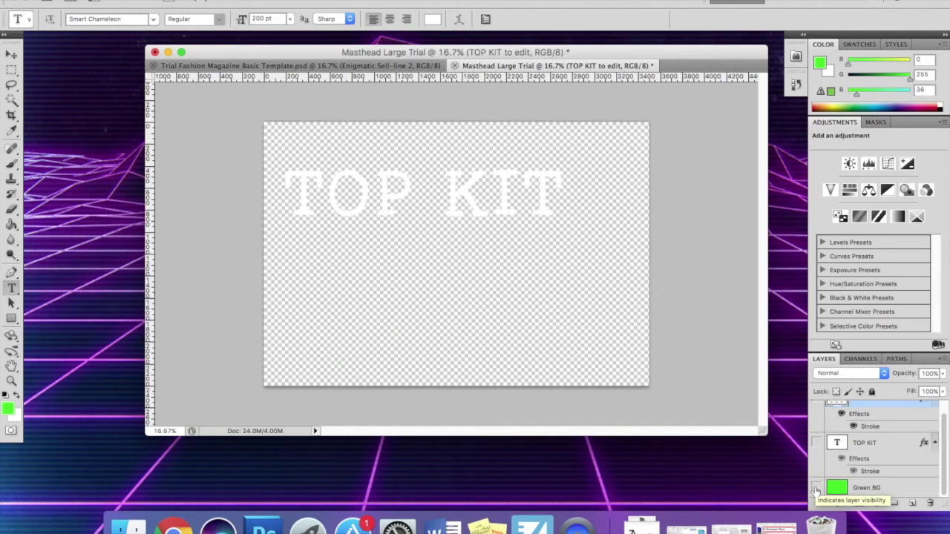
pyautogui.click(816, 488)
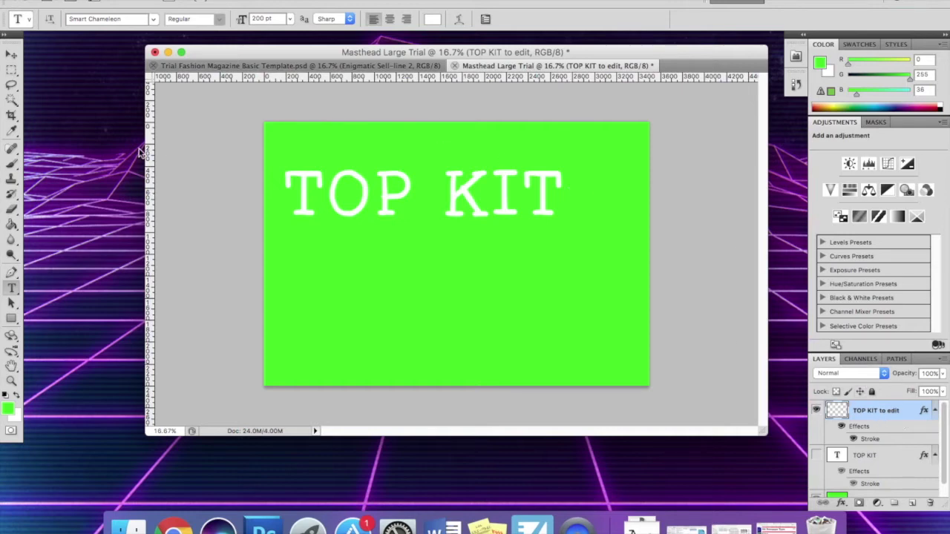
# Select the final T of KIT with a rectangular marquee and copy it to a new layer with Layer via Copy
pyautogui.click(11, 71)
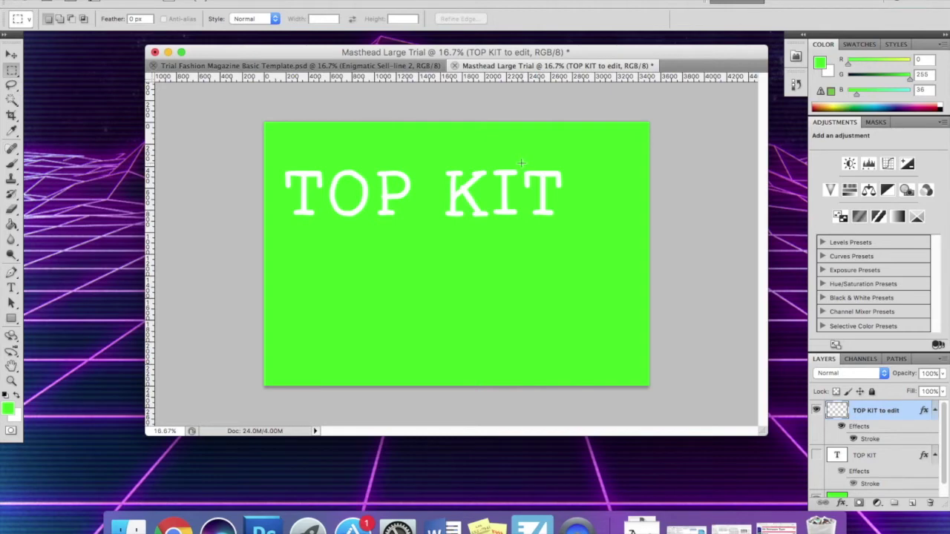
pyautogui.moveTo(520, 164); pyautogui.dragTo(566, 223)
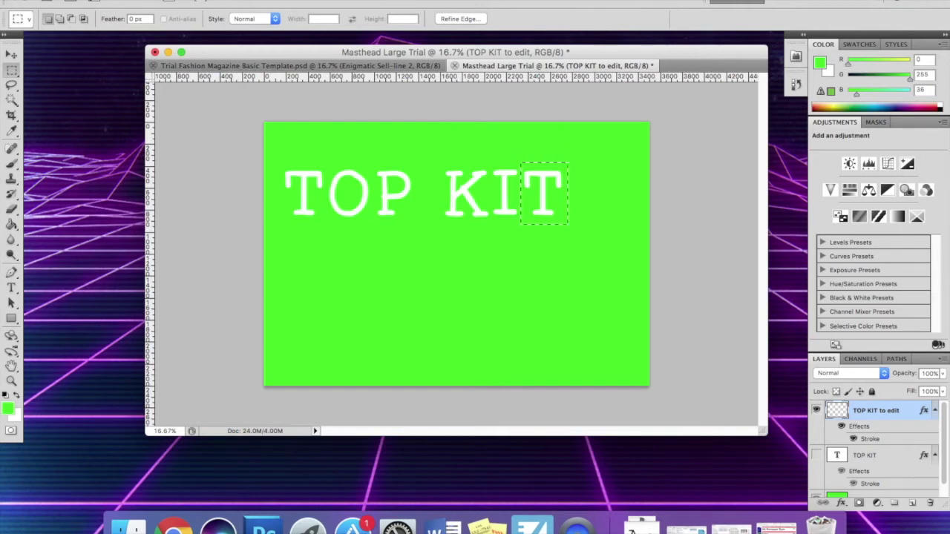
pyautogui.click(204, 0)
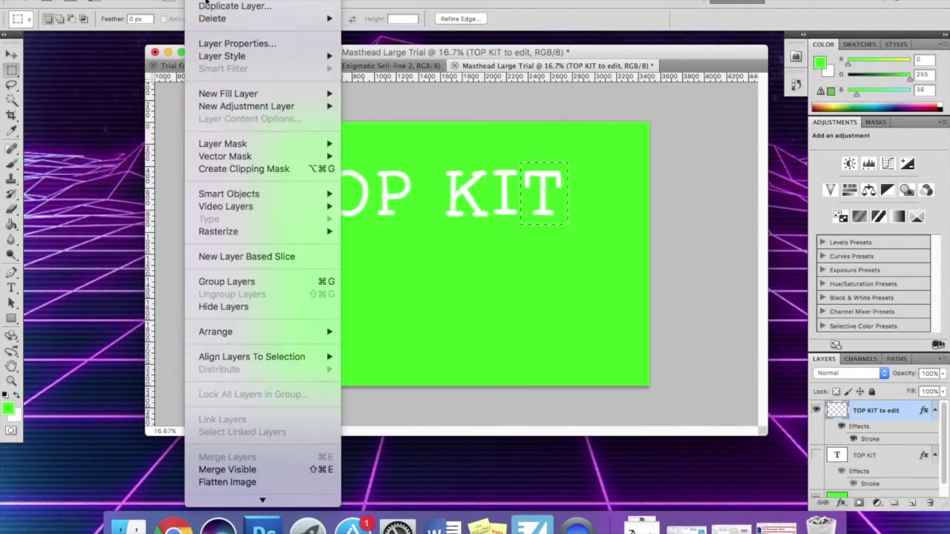
pyautogui.moveTo(327, 0)
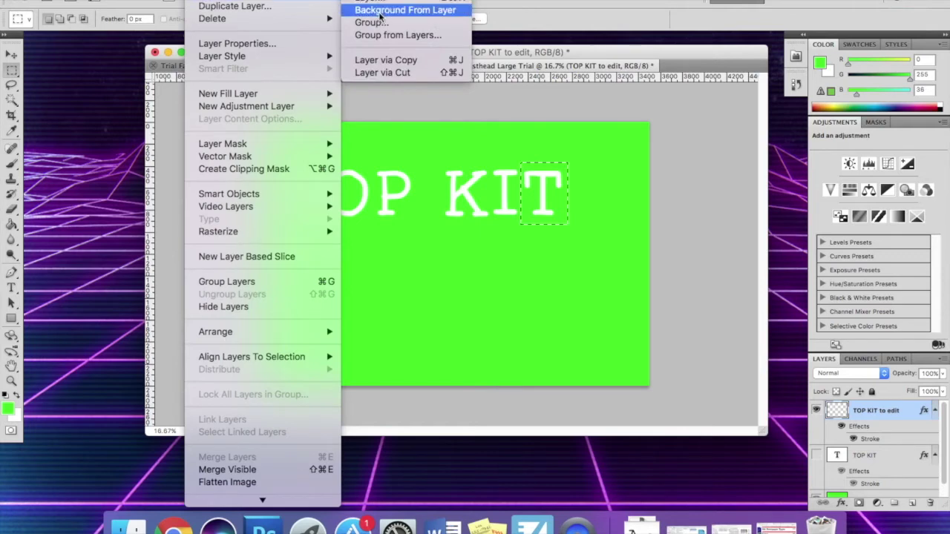
pyautogui.click(398, 61)
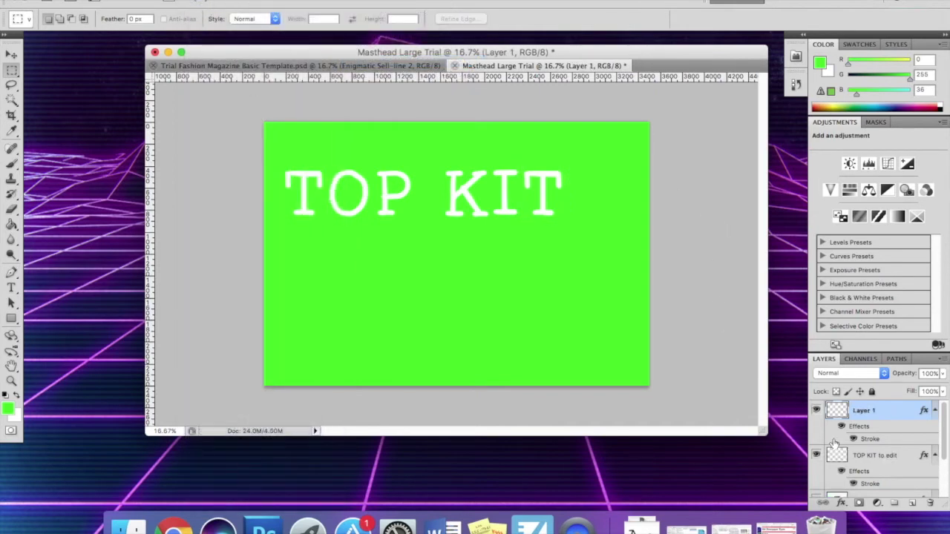
# Inspect the copied T on its own by toggling the visibility of the TOP KIT to edit and original TOP KIT layers
pyautogui.click(817, 455)
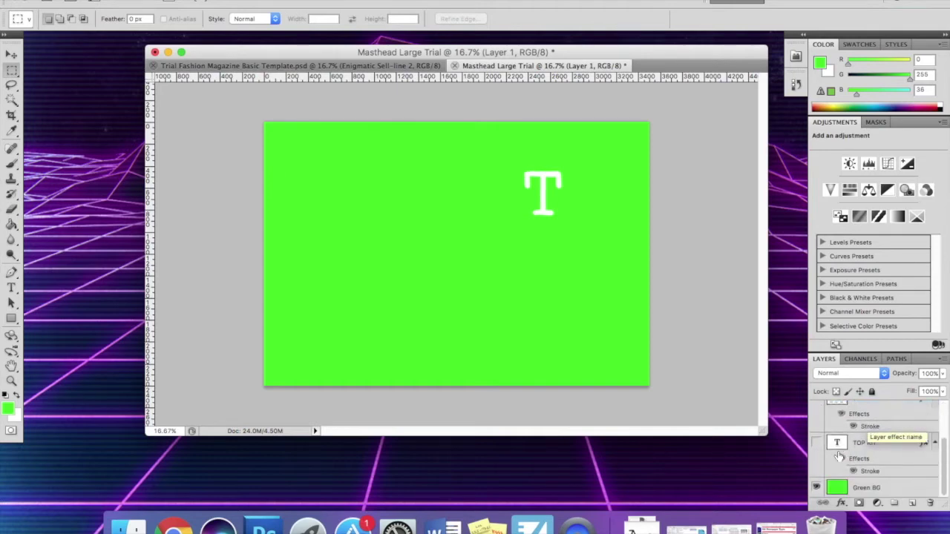
pyautogui.scroll(-2, 891, 438)
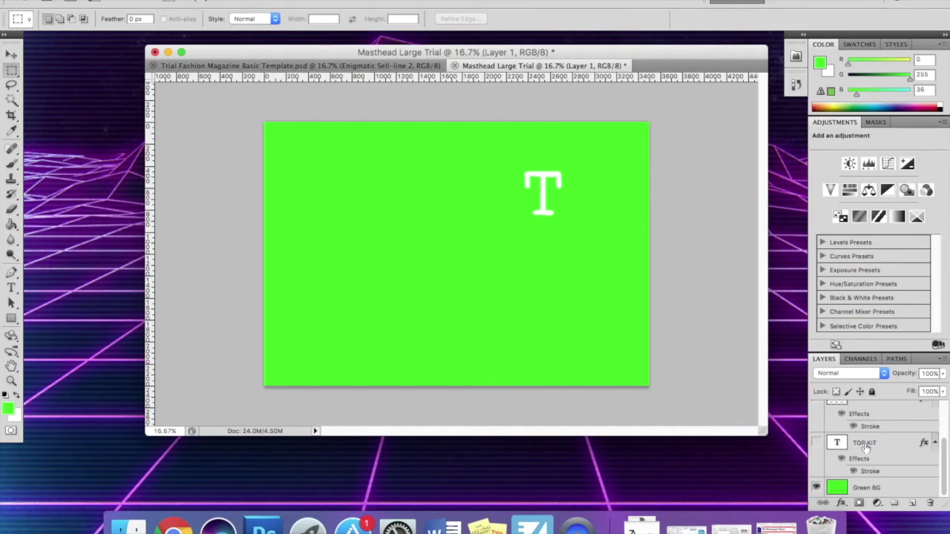
pyautogui.click(817, 443)
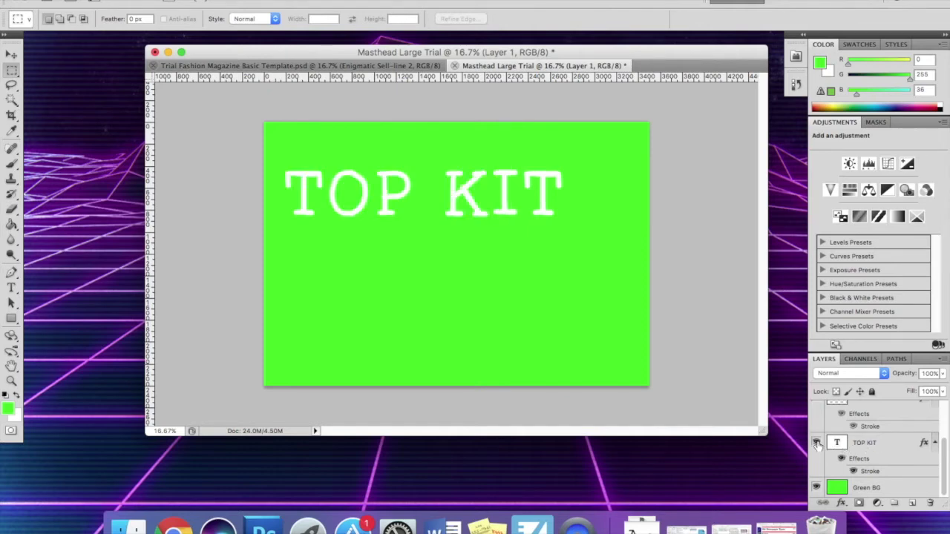
pyautogui.click(816, 443)
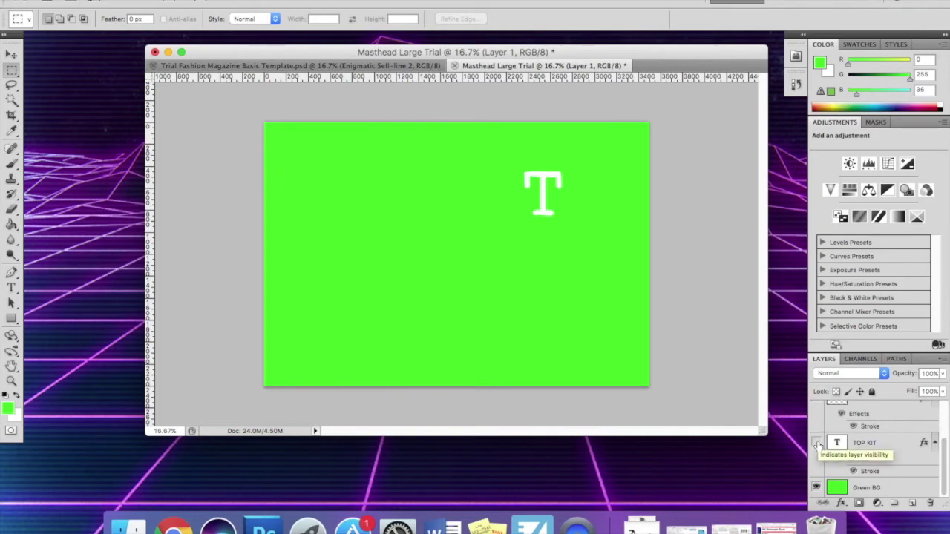
pyautogui.scroll(2, 889, 450)
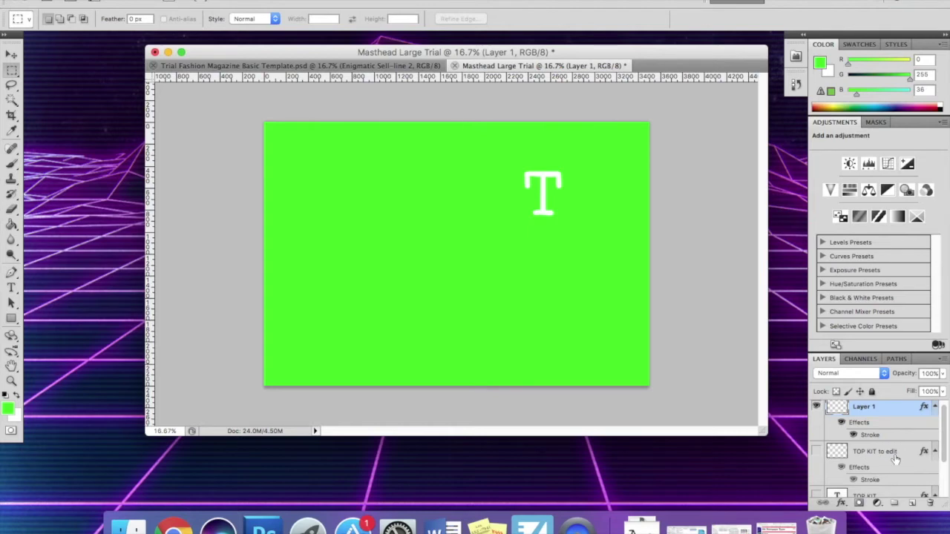
pyautogui.click(817, 454)
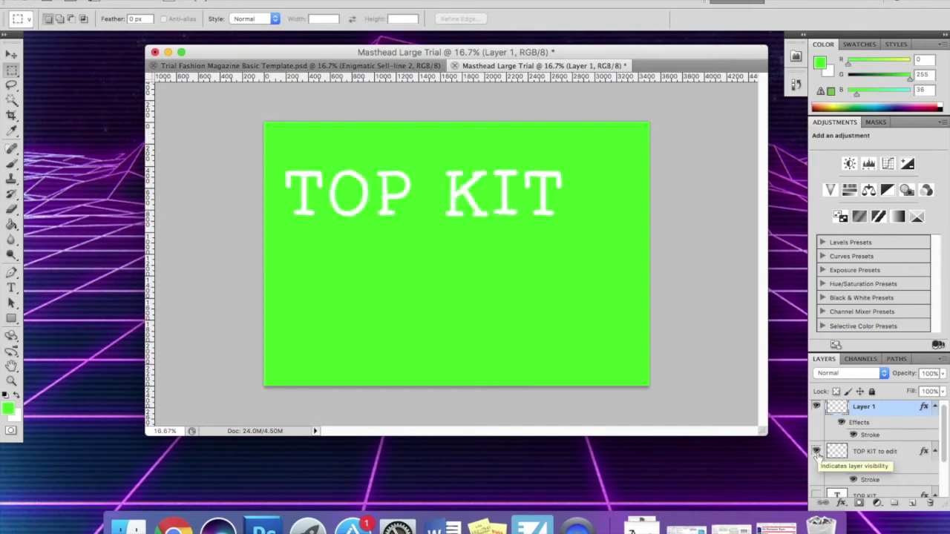
pyautogui.click(817, 454)
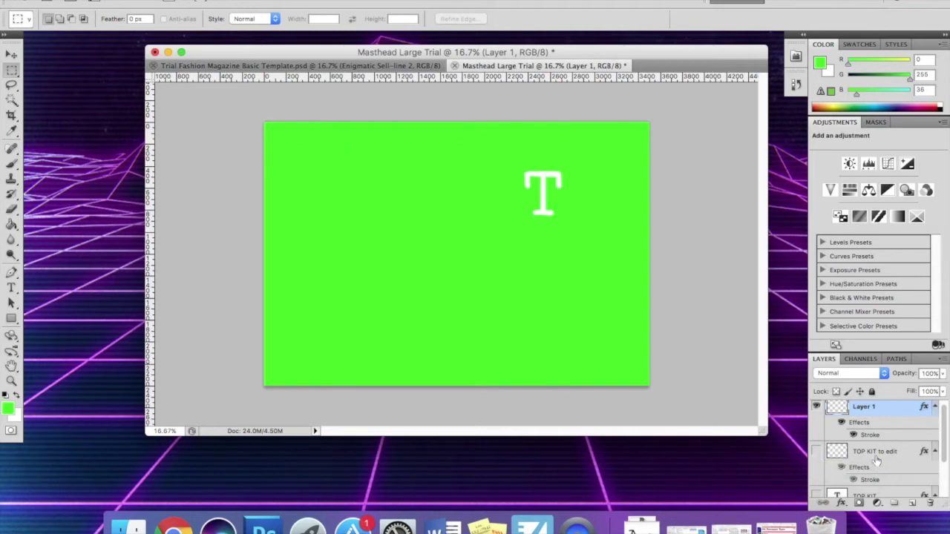
# Rename the layer holding the copied T as "Just T"
pyautogui.scroll(1, 876, 461)
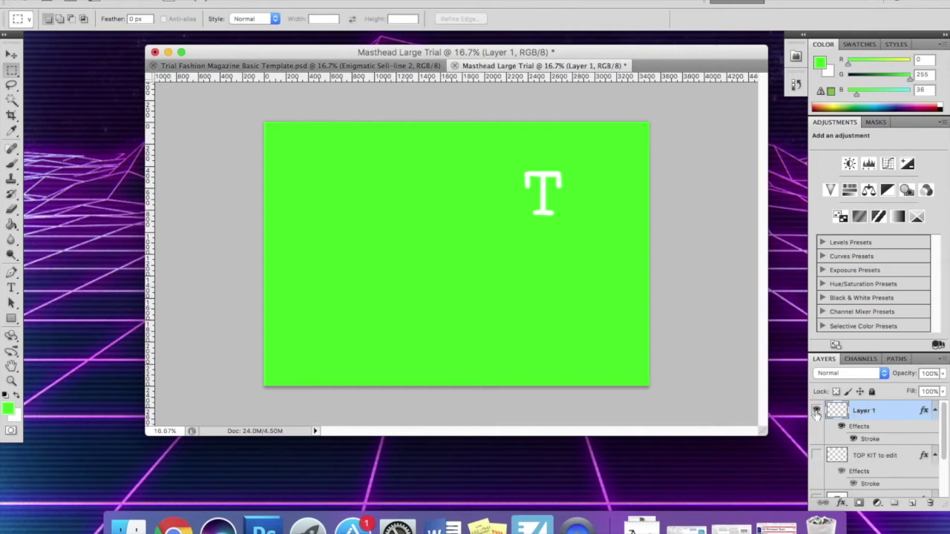
pyautogui.doubleClick(865, 413)
pyautogui.press('BackSpace')
pyautogui.write('Just T')
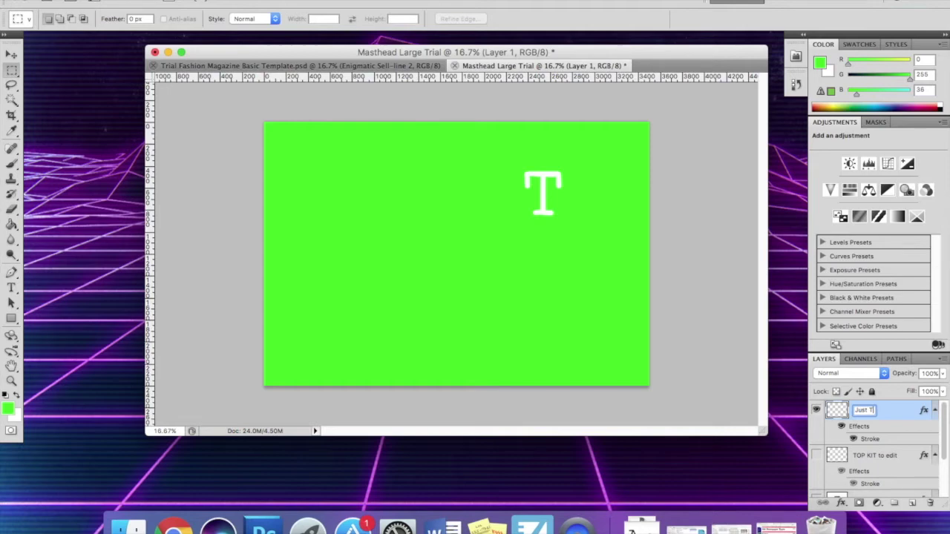
pyautogui.press('Return')
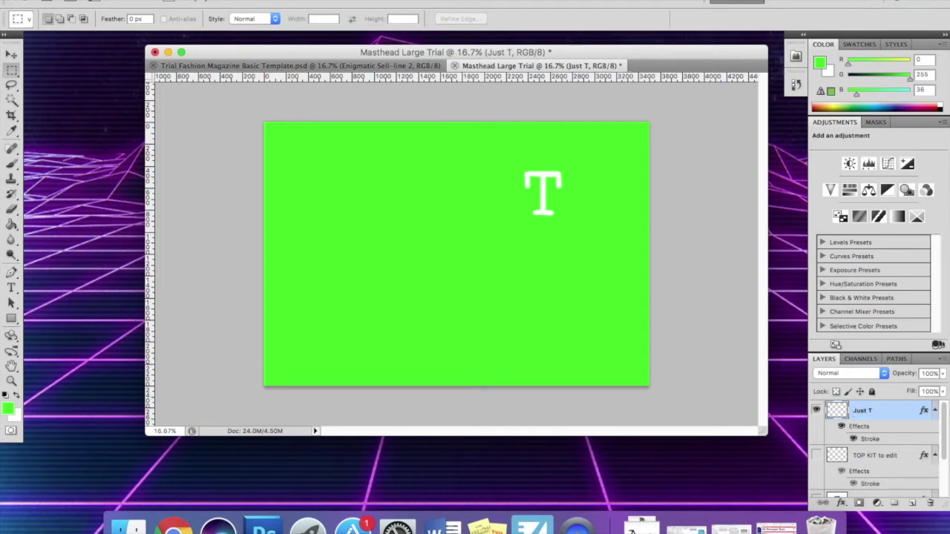
# With TOP KIT to edit shown and Just T hidden, copy the letter I onto its own layer named "Just I"
pyautogui.click(817, 455)
pyautogui.click(816, 411)
pyautogui.click(880, 455)
pyautogui.click(211, 2)
pyautogui.press('super+j')
pyautogui.doubleClick(861, 420)
pyautogui.write('Just I')
pyautogui.press('Return')
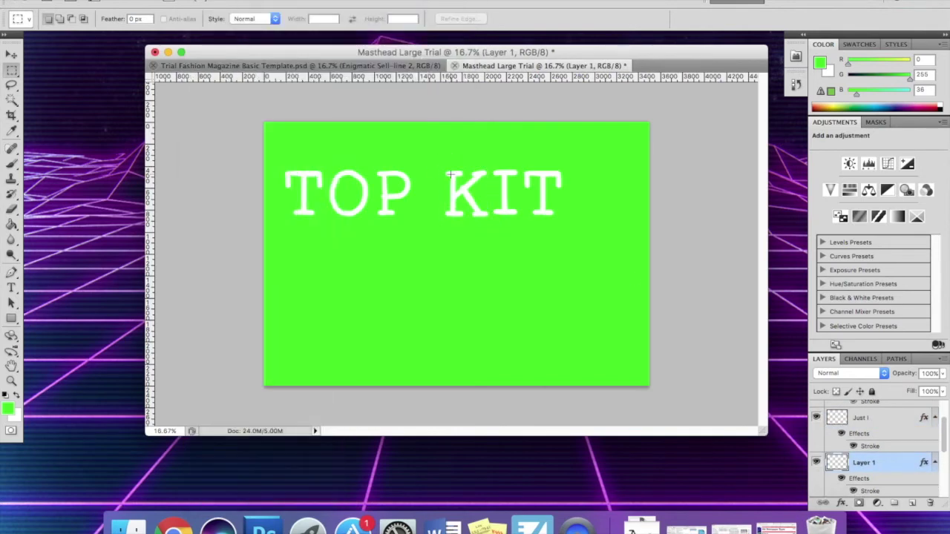
# Rename the layer holding the copied K as "Just K"
pyautogui.doubleClick(863, 462)
pyautogui.write('Just K')
pyautogui.press('Return')
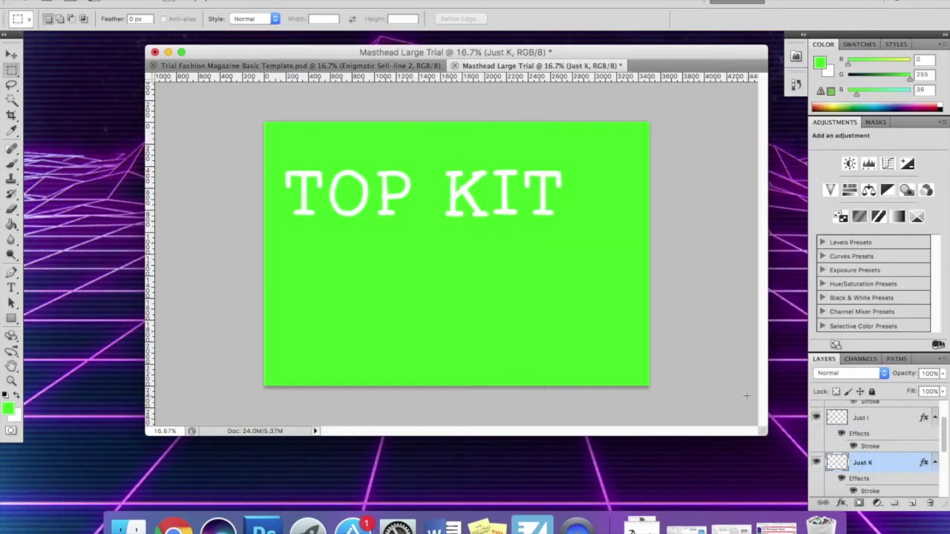
# Hide the Just K layer and copy the letter P from TOP KIT to edit onto its own layer named "Just P"
pyautogui.scroll(-1, 876, 445)
pyautogui.click(816, 417)
pyautogui.click(876, 461)
pyautogui.moveTo(375, 162); pyautogui.dragTo(413, 229)
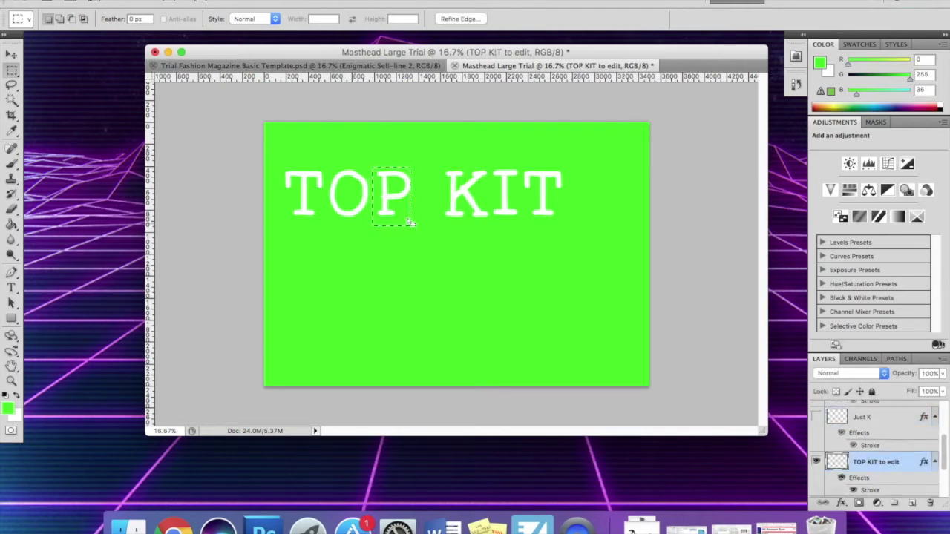
pyautogui.click(194, 0)
pyautogui.click(383, 72)
pyautogui.doubleClick(863, 462)
pyautogui.write('Jus')
pyautogui.press('Escape')
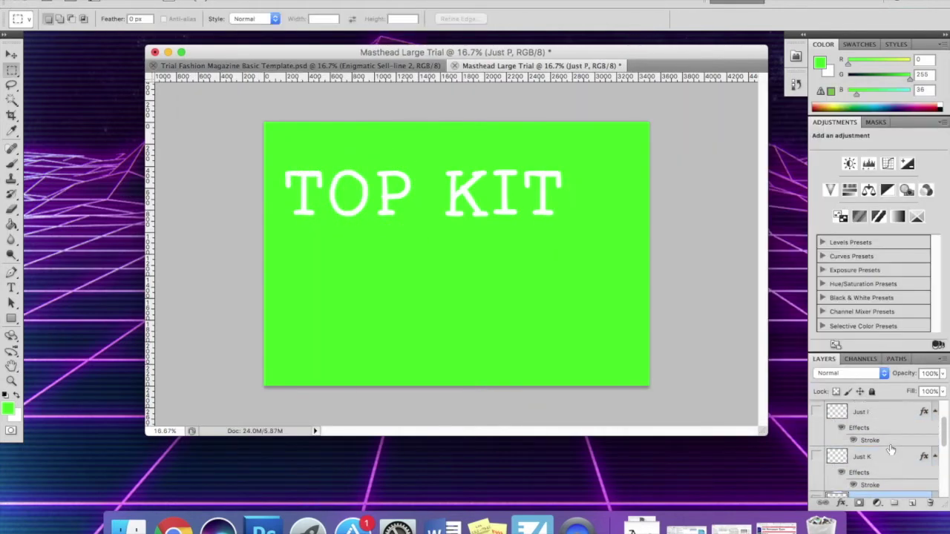
# Copy the letter O from TOP KIT to edit onto its own layer named "Just O"
pyautogui.hotkey('alt', '[')
pyautogui.click(194, 0)
pyautogui.press('super+j')
pyautogui.doubleClick(863, 434)
pyautogui.write('Just O')
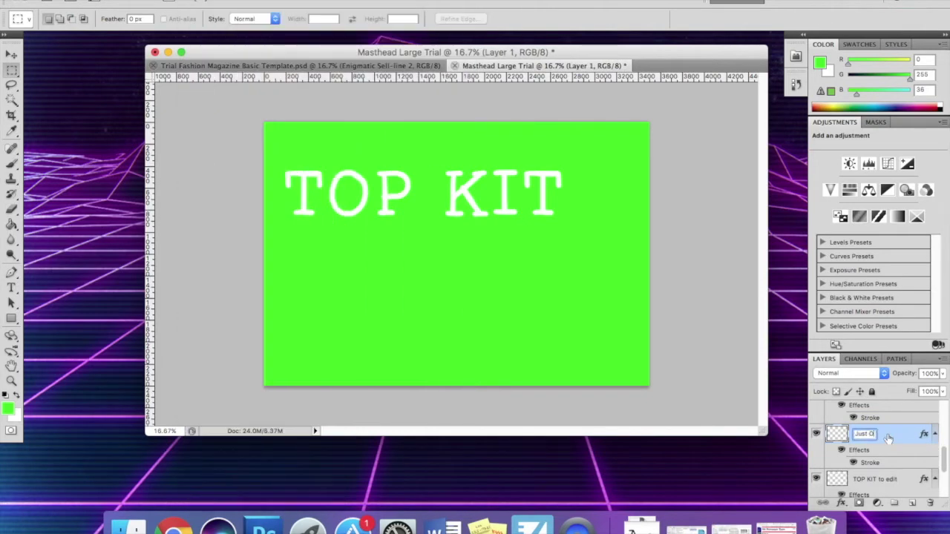
pyautogui.press('Return')
# Copy the first T of TOP from TOP KIT to edit onto its own layer named "Just First T"
pyautogui.hotkey('alt', '[')
pyautogui.click(194, 0)
pyautogui.click(390, 55)
pyautogui.doubleClick(872, 462)
pyautogui.write('Just First T')
pyautogui.click(900, 437)
pyautogui.scroll(-4, 894, 441)
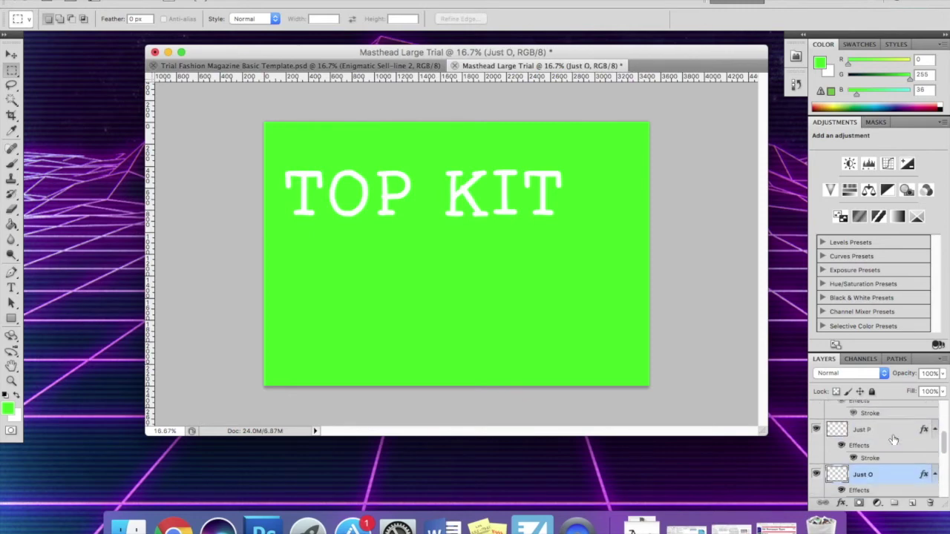
# Hide the TOP KIT to edit layer and show the Just T, Just I and Just K layers
pyautogui.scroll(4, 894, 441)
pyautogui.click(816, 439)
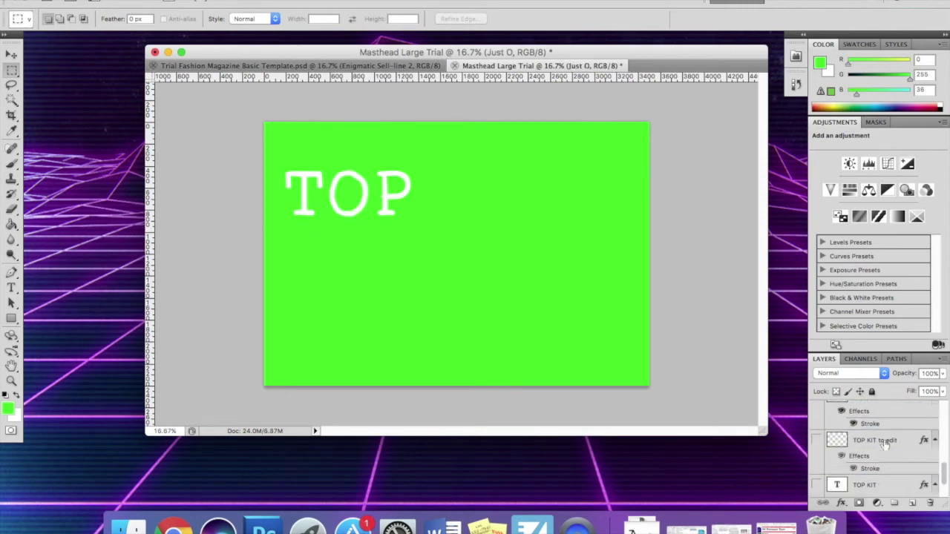
pyautogui.click(816, 440)
pyautogui.scroll(2, 854, 439)
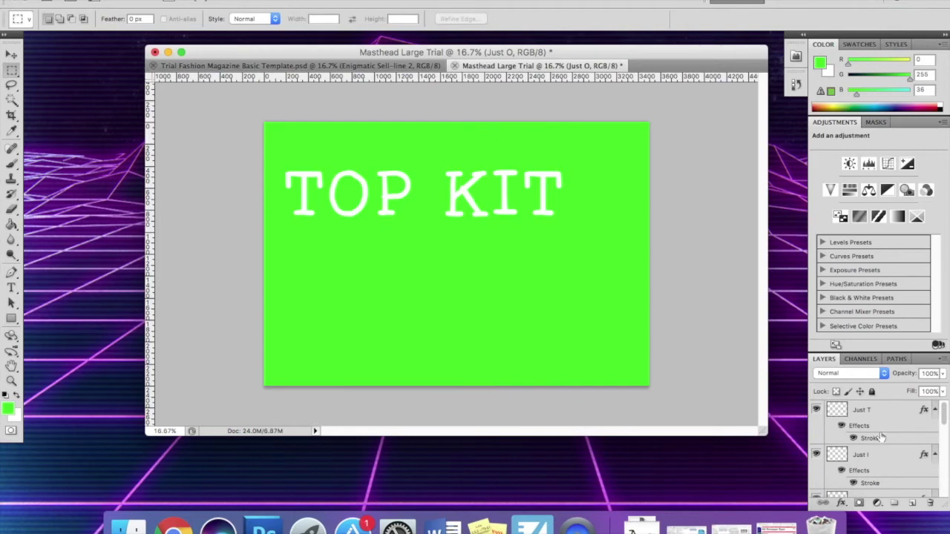
# Examine the whole layer stack, from the single-letter layers down to TOP KIT to edit, TOP KIT and Green BG
pyautogui.scroll(-5, 881, 438)
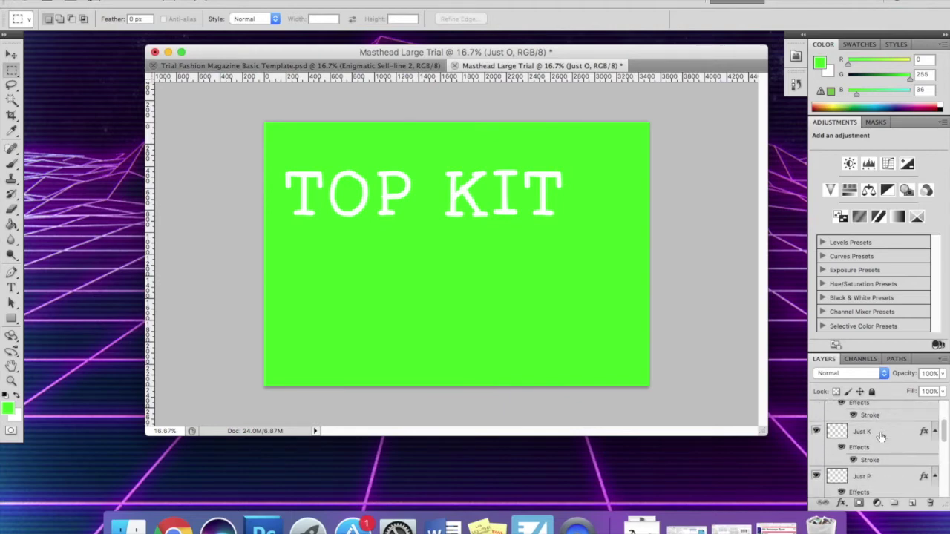
pyautogui.scroll(-3, 881, 436)
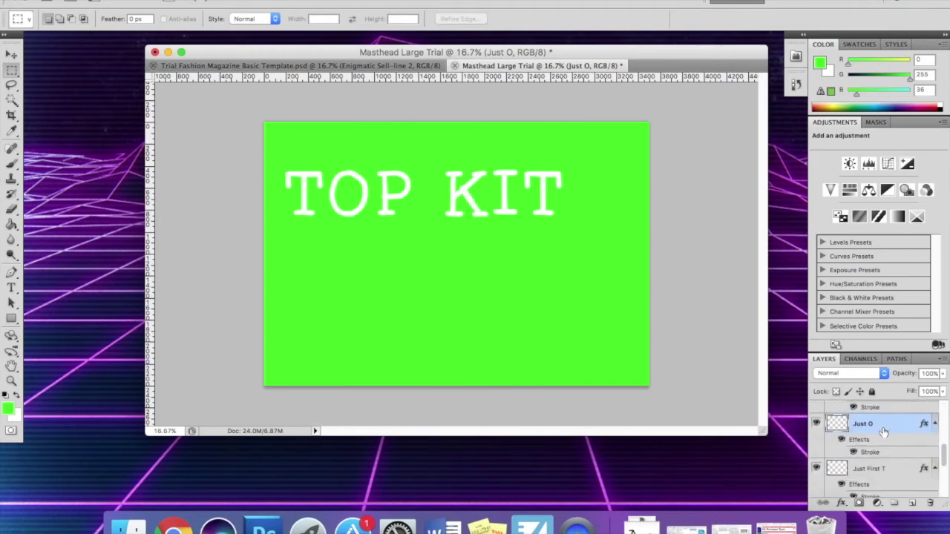
pyautogui.scroll(-3, 883, 432)
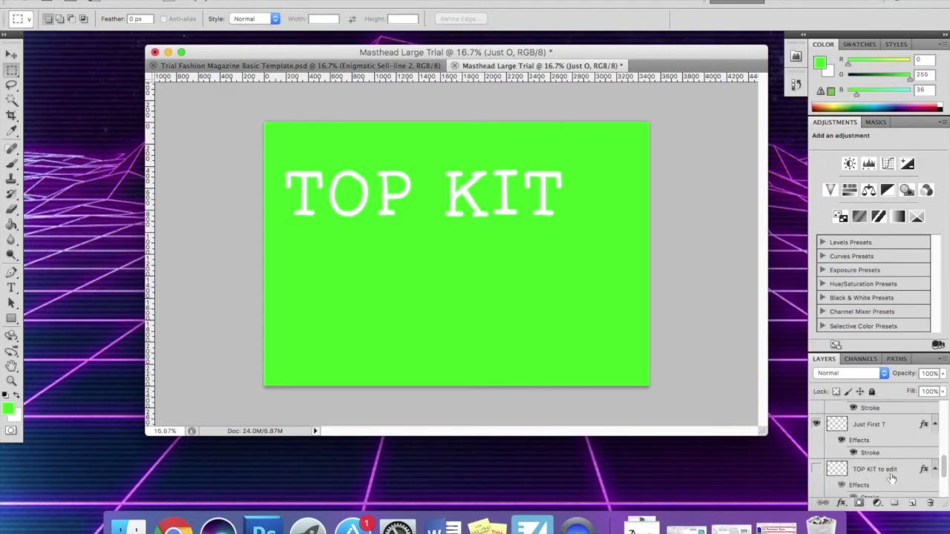
pyautogui.scroll(2, 891, 479)
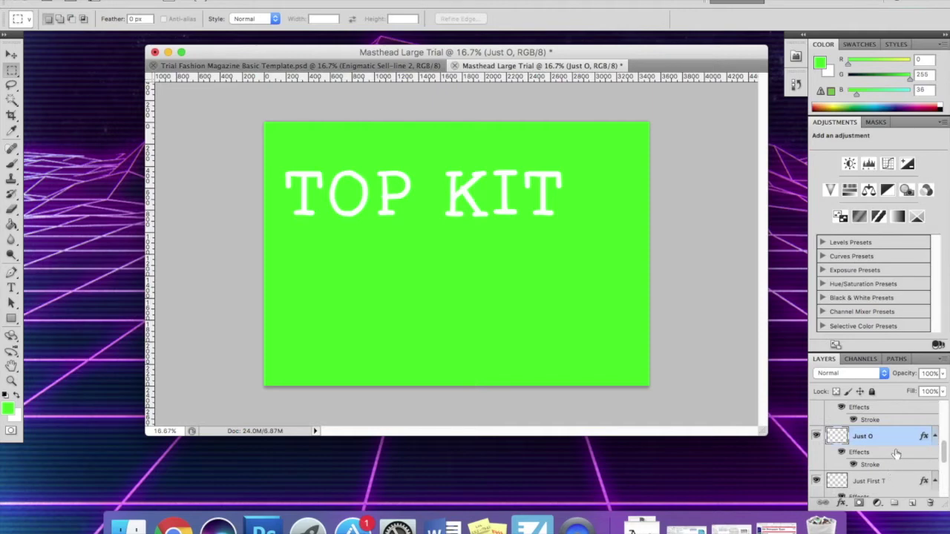
pyautogui.scroll(-5, 896, 454)
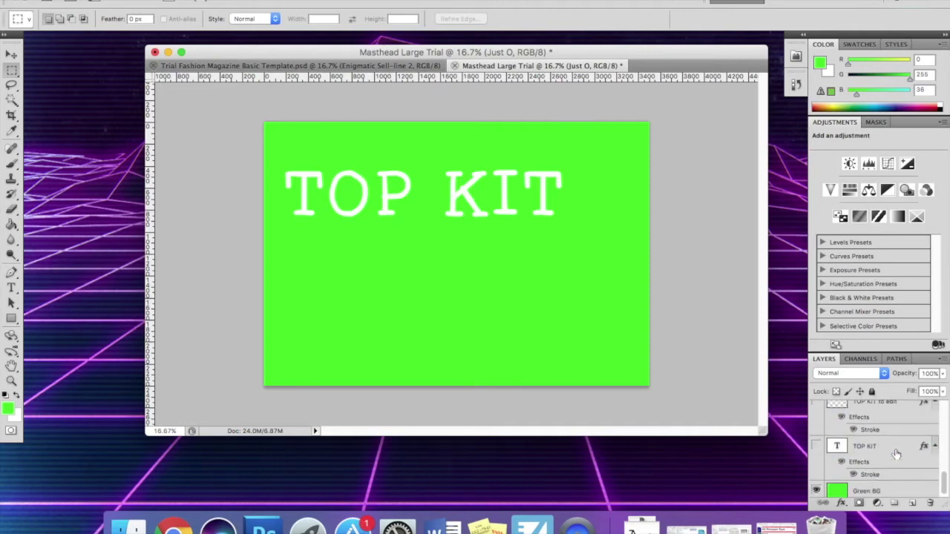
pyautogui.scroll(4, 883, 451)
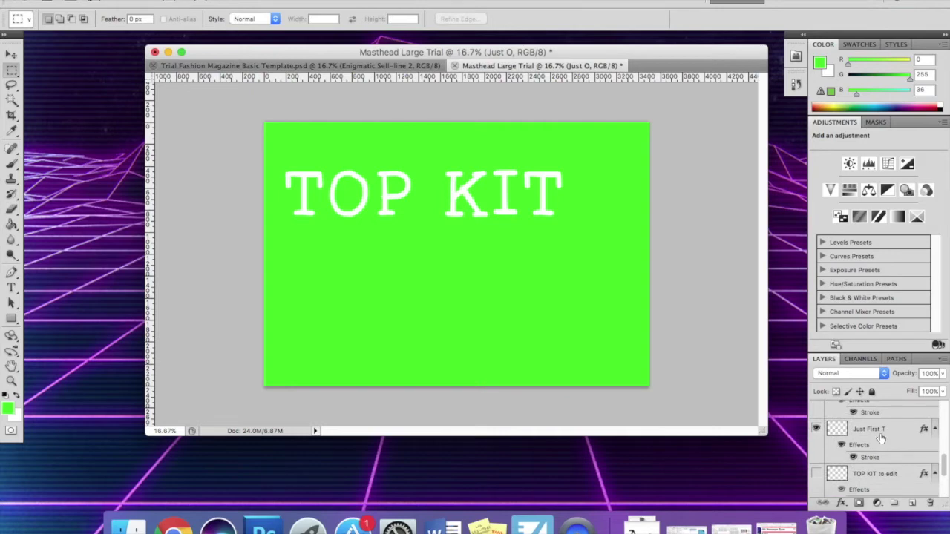
pyautogui.scroll(2, 881, 438)
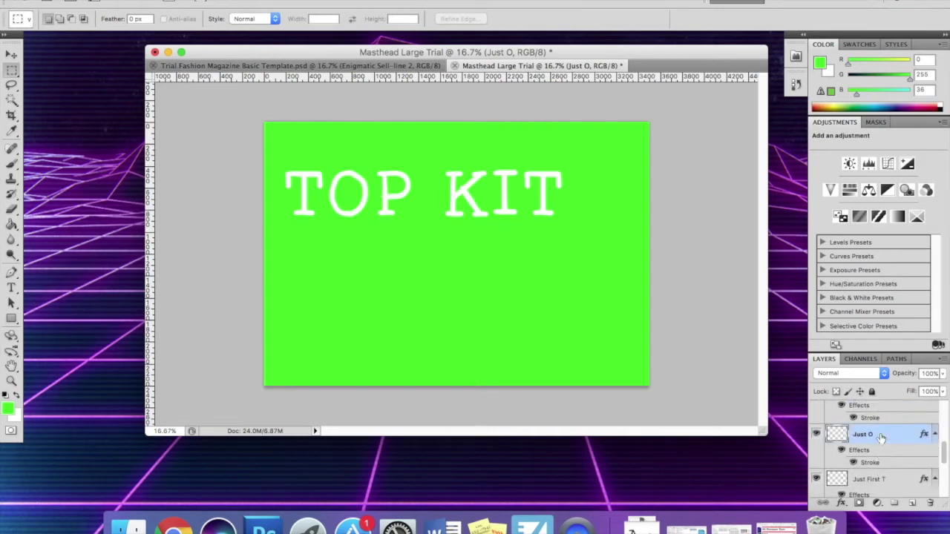
pyautogui.scroll(3, 881, 438)
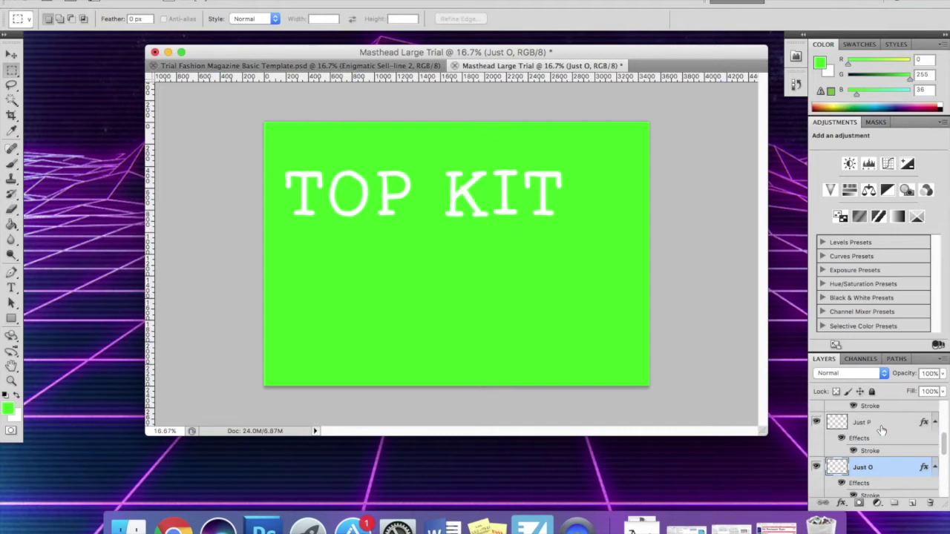
pyautogui.scroll(1, 876, 435)
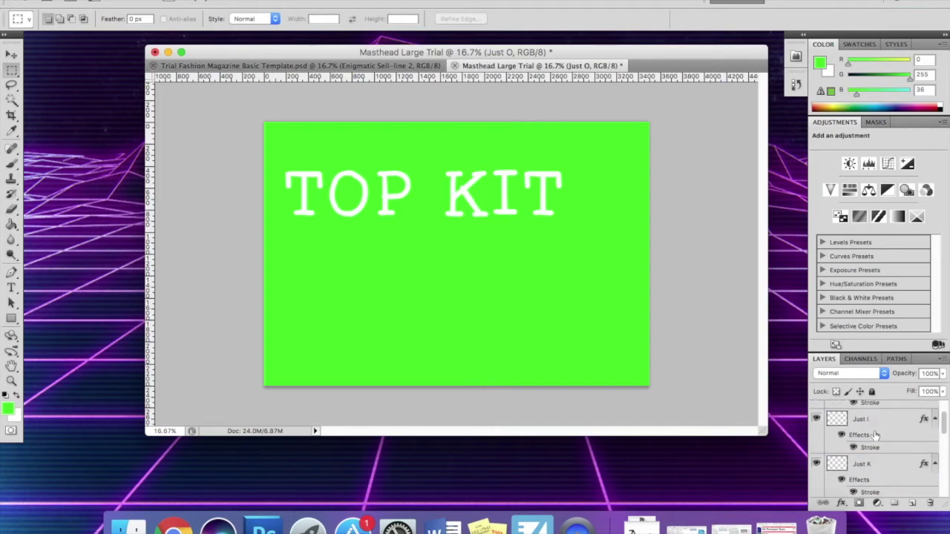
pyautogui.scroll(1, 880, 418)
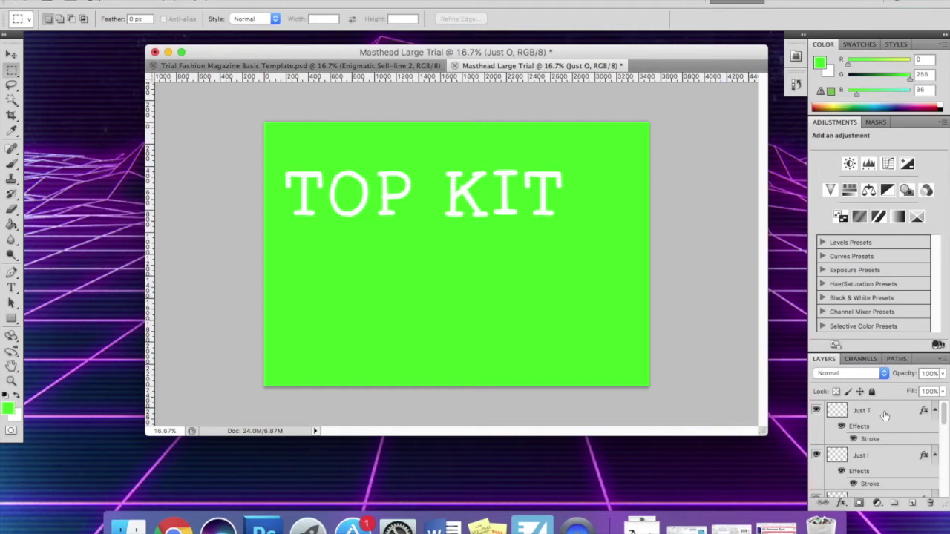
# Check the separate letters of KIT by hiding and reshowing the Just T, Just I and Just K layers
pyautogui.click(817, 411)
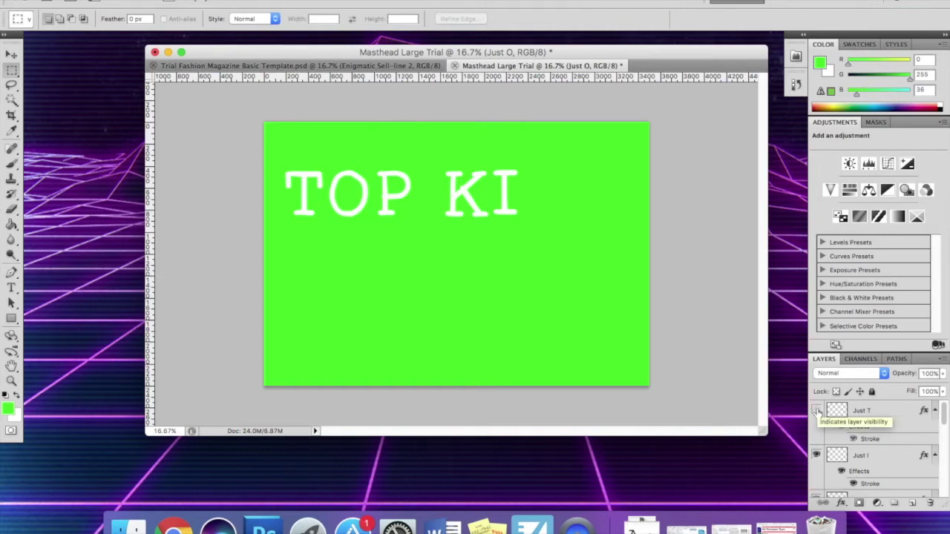
pyautogui.click(817, 455)
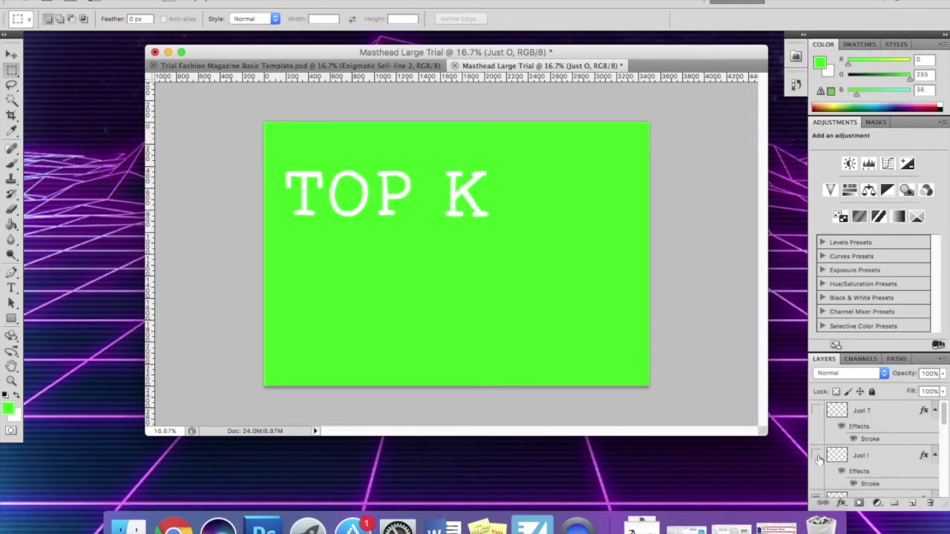
pyautogui.scroll(-2, 819, 459)
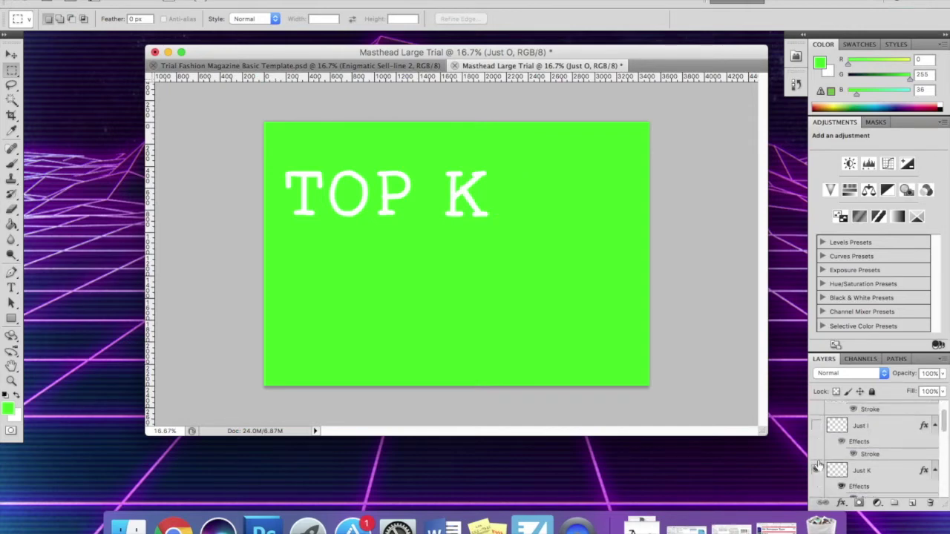
pyautogui.click(816, 470)
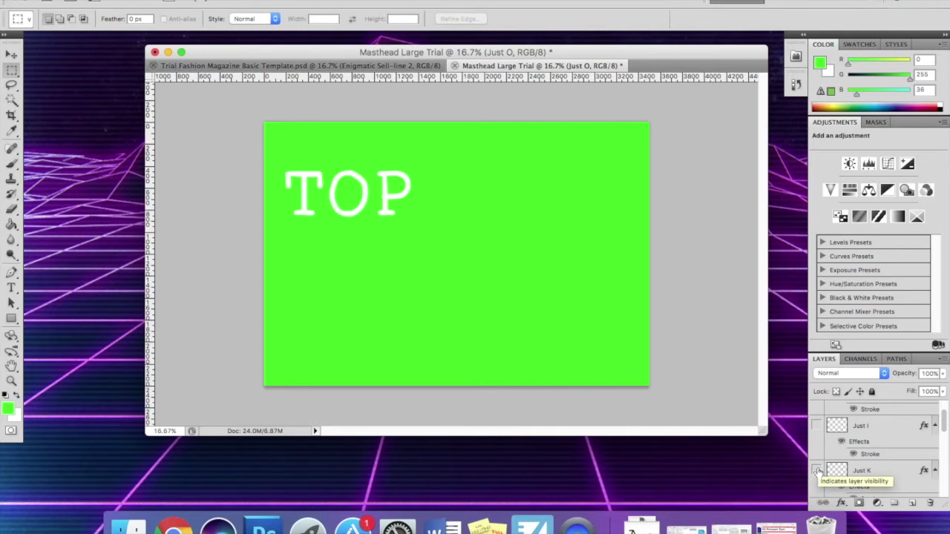
pyautogui.click(816, 471)
pyautogui.click(817, 427)
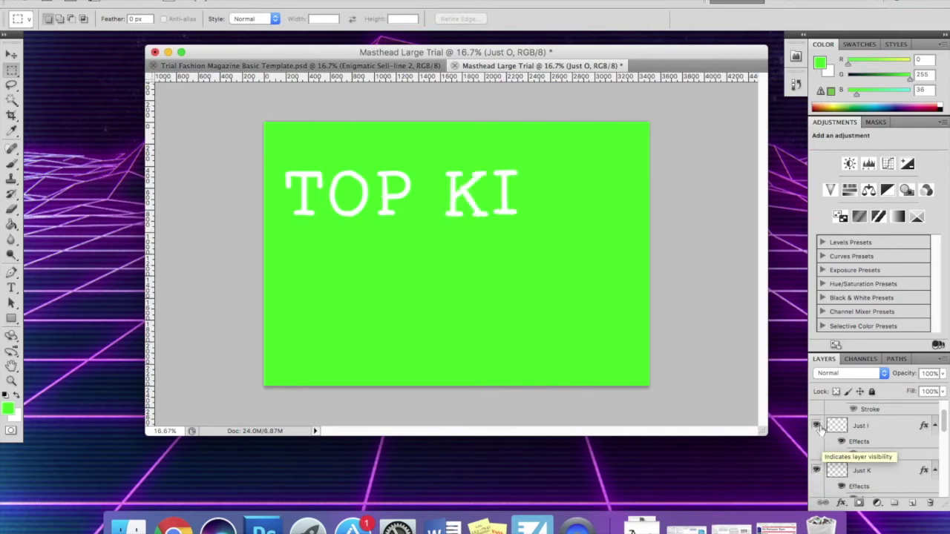
pyautogui.scroll(2, 821, 430)
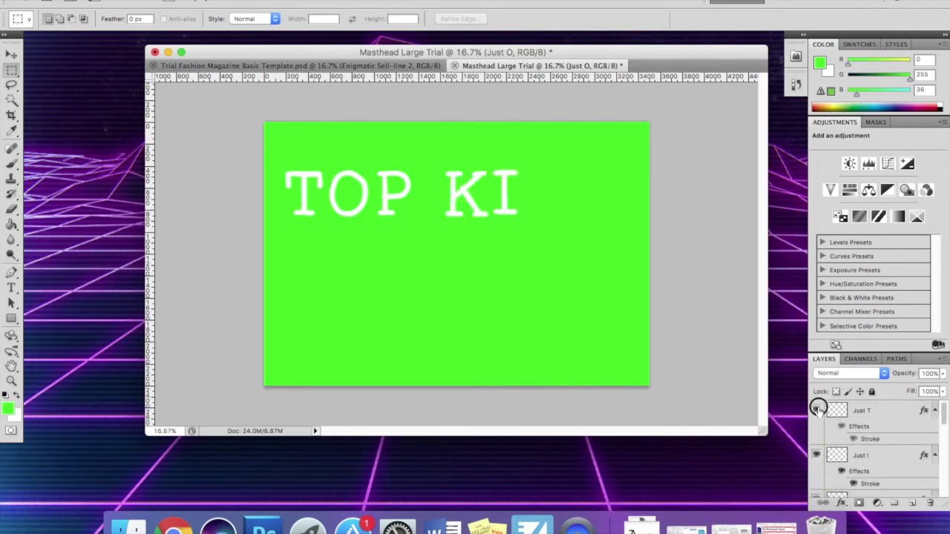
pyautogui.click(817, 410)
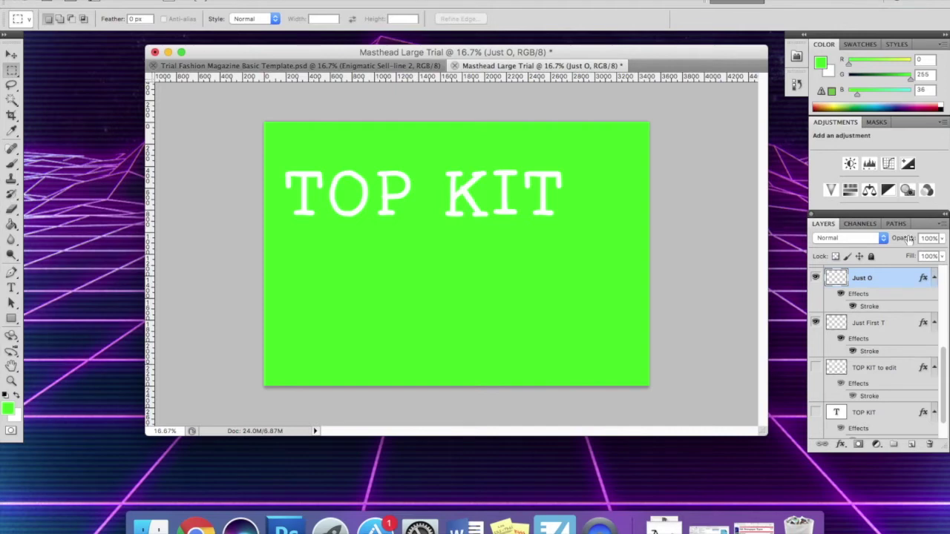
# Move the floating Layers panel slightly down and the Color and Adjustments panel group slightly up
pyautogui.moveTo(908, 214); pyautogui.dragTo(912, 239)
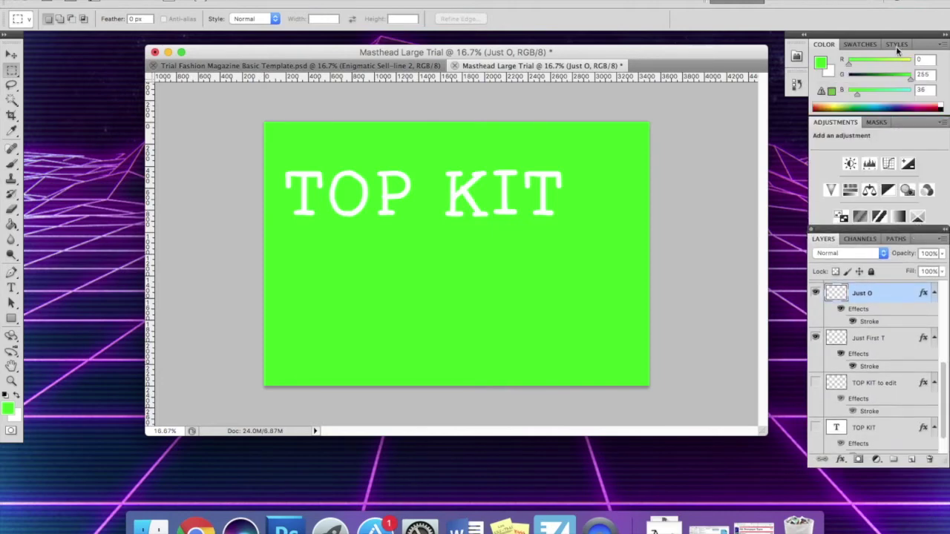
pyautogui.moveTo(896, 38)
pyautogui.mouseDown()
pyautogui.moveTo(891, 110)
pyautogui.moveTo(900, 20)
pyautogui.moveTo(903, 28)
pyautogui.mouseUp()
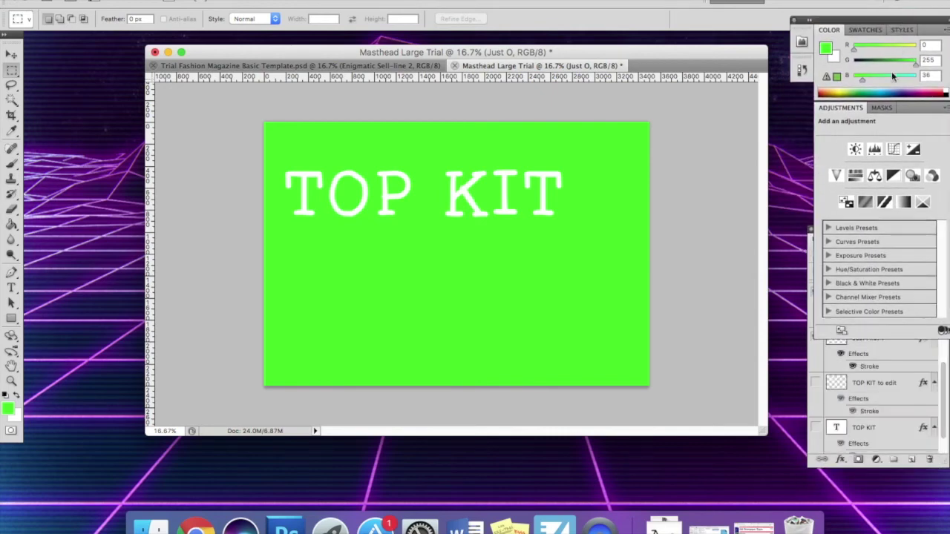
# Check the first T by hiding and reshowing the Just First T layer, nudging the Layers panel slightly up
pyautogui.click(811, 367)
pyautogui.click(816, 337)
pyautogui.click(871, 229)
pyautogui.moveTo(872, 228)
pyautogui.mouseDown()
pyautogui.moveTo(859, 228)
pyautogui.moveTo(870, 224)
pyautogui.mouseUp()
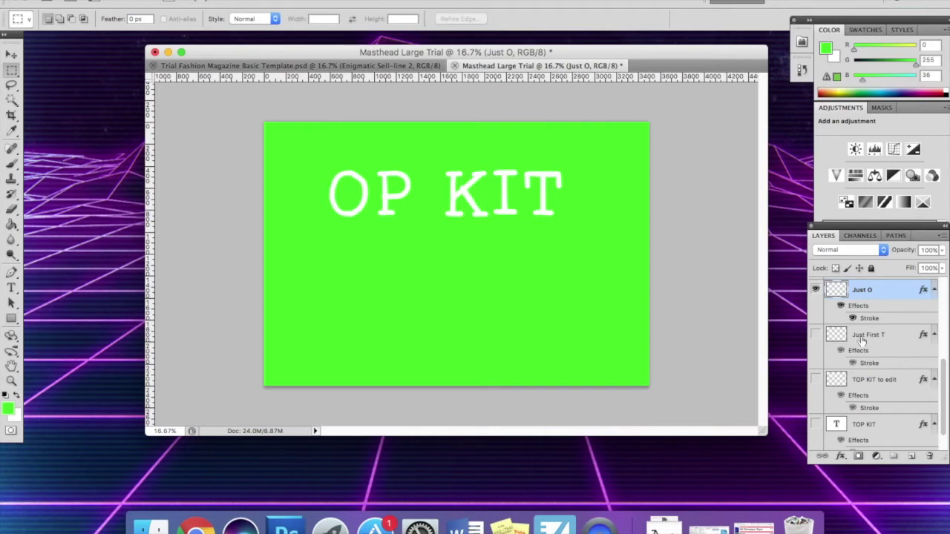
pyautogui.click(817, 337)
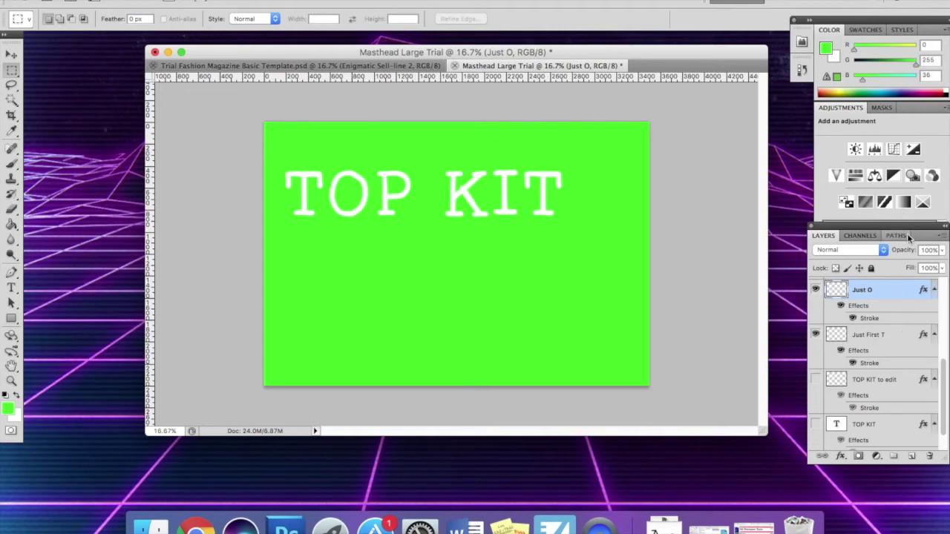
# Move the Layers panel farther up and lengthen it down to the dock so more layers fit
pyautogui.moveTo(907, 227); pyautogui.dragTo(908, 204)
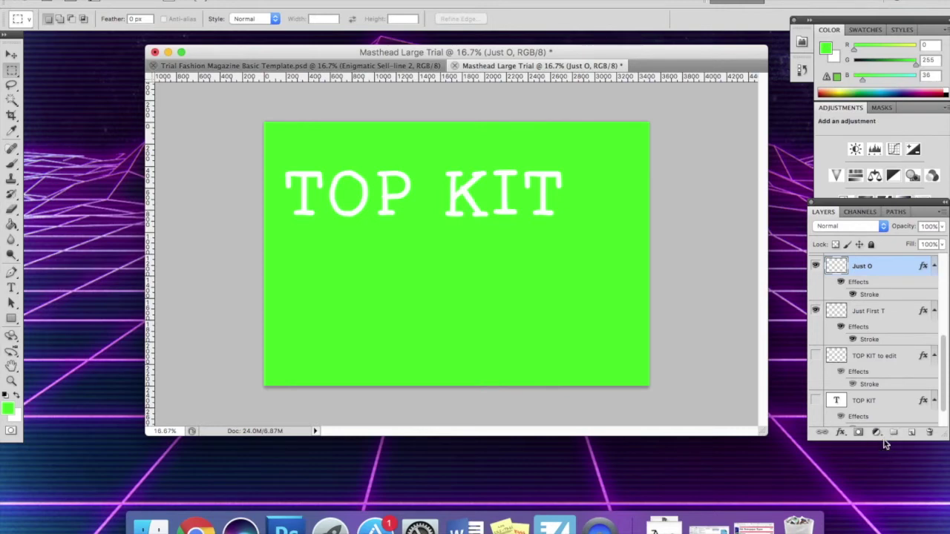
pyautogui.moveTo(884, 440); pyautogui.dragTo(883, 529)
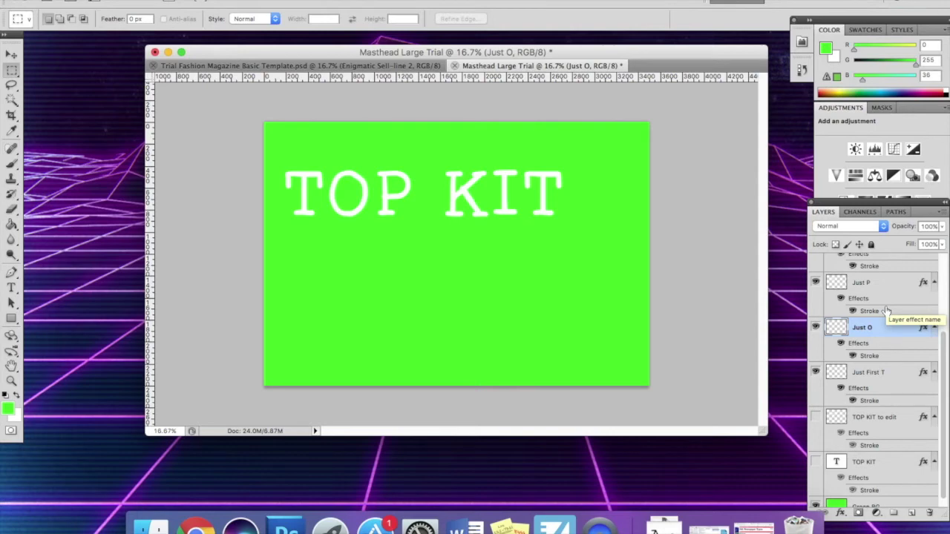
pyautogui.scroll(-1, 924, 363)
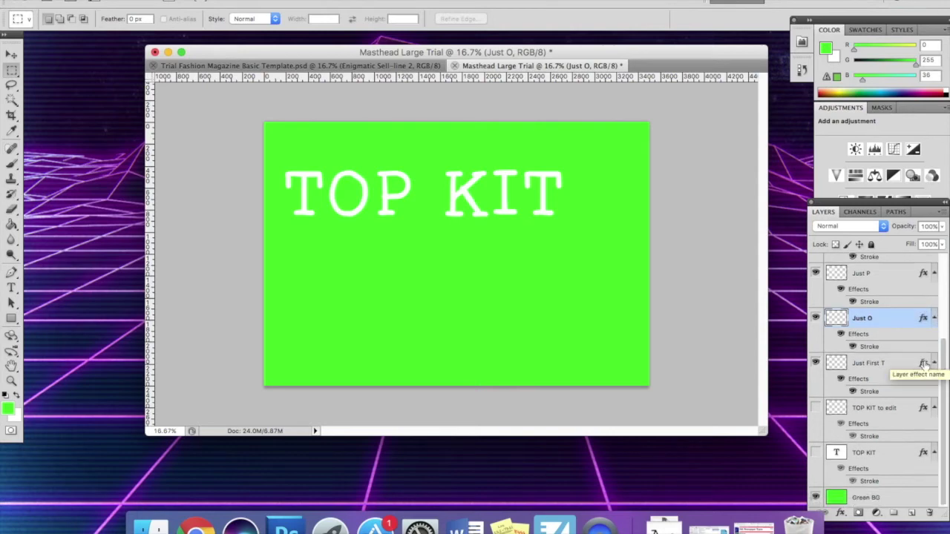
pyautogui.scroll(4, 924, 365)
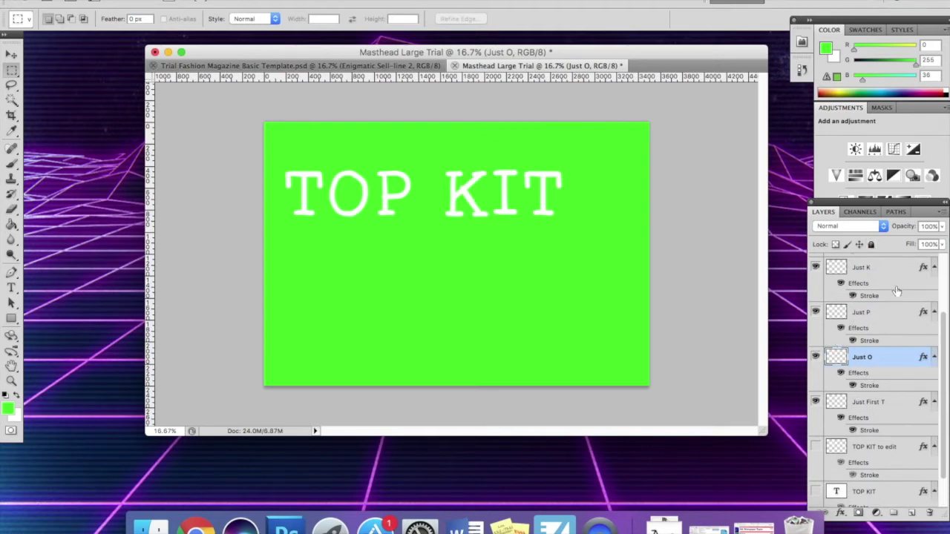
# Bake the stroke into the Just First T layer by converting it to a smart object and rasterizing it
pyautogui.click(884, 327)
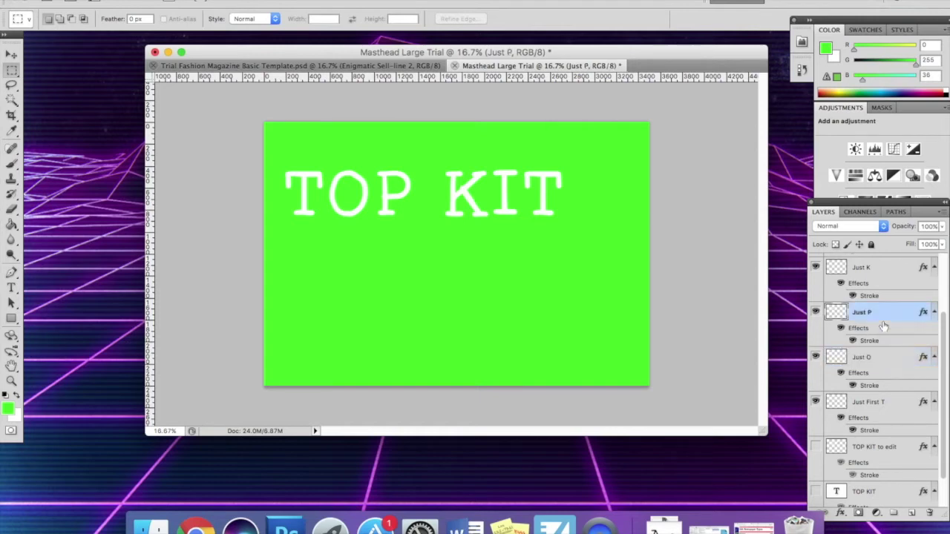
pyautogui.click(891, 403)
pyautogui.scroll(3, 892, 403)
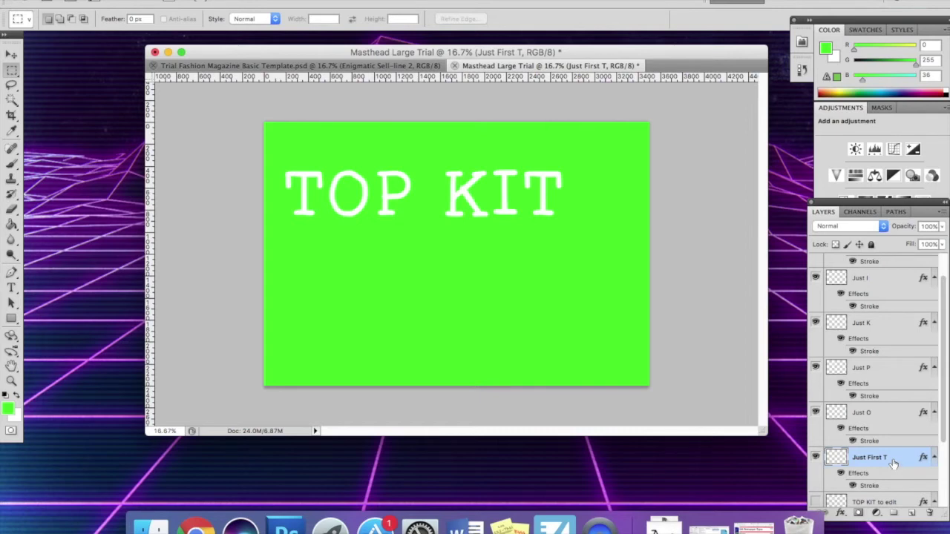
pyautogui.scroll(-2, 893, 463)
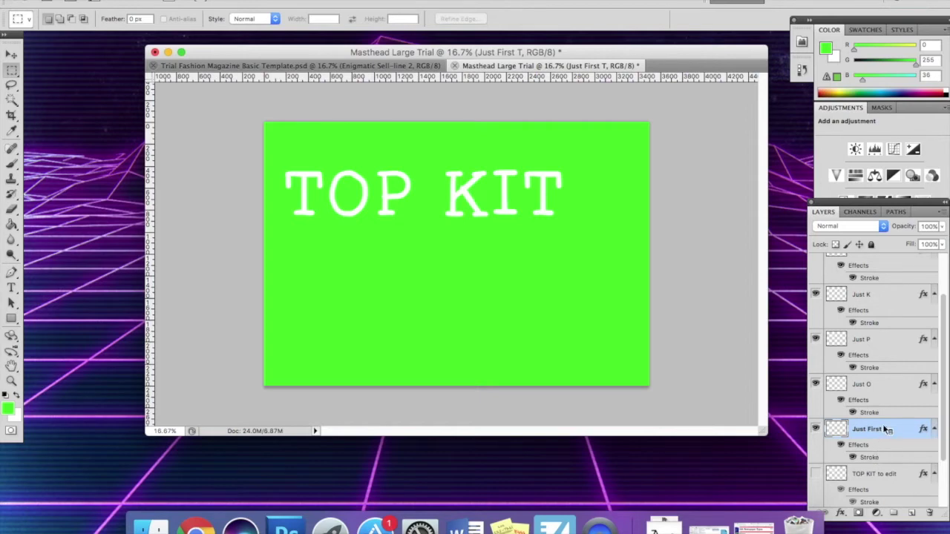
pyautogui.rightClick(883, 429)
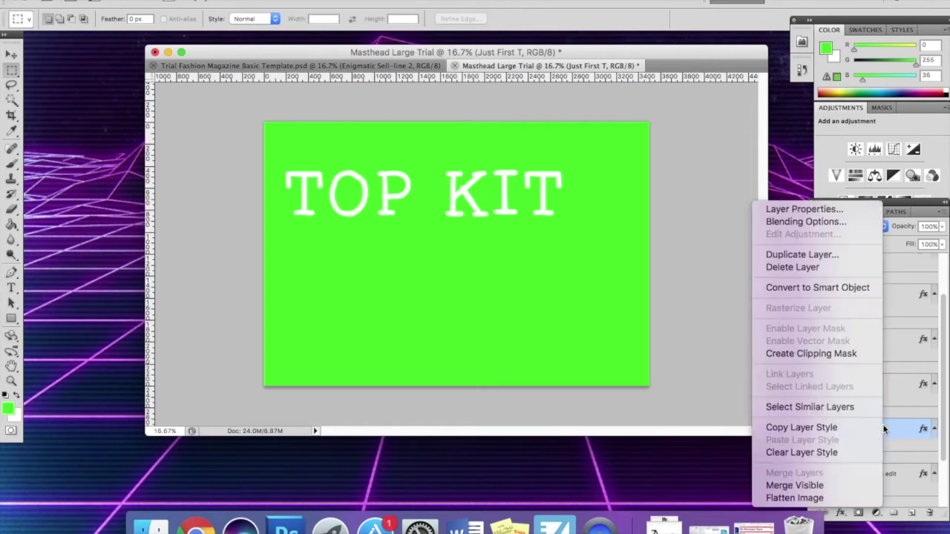
pyautogui.click(820, 289)
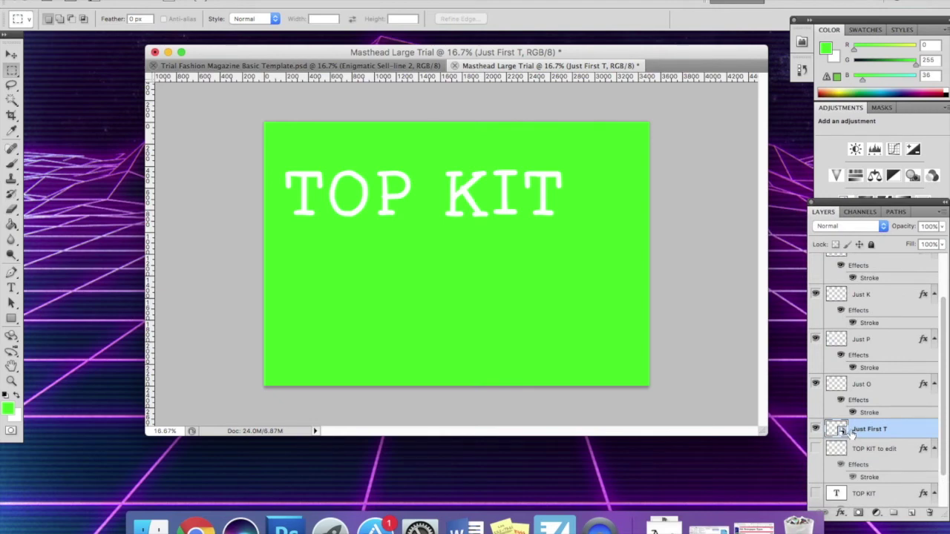
pyautogui.rightClick(851, 432)
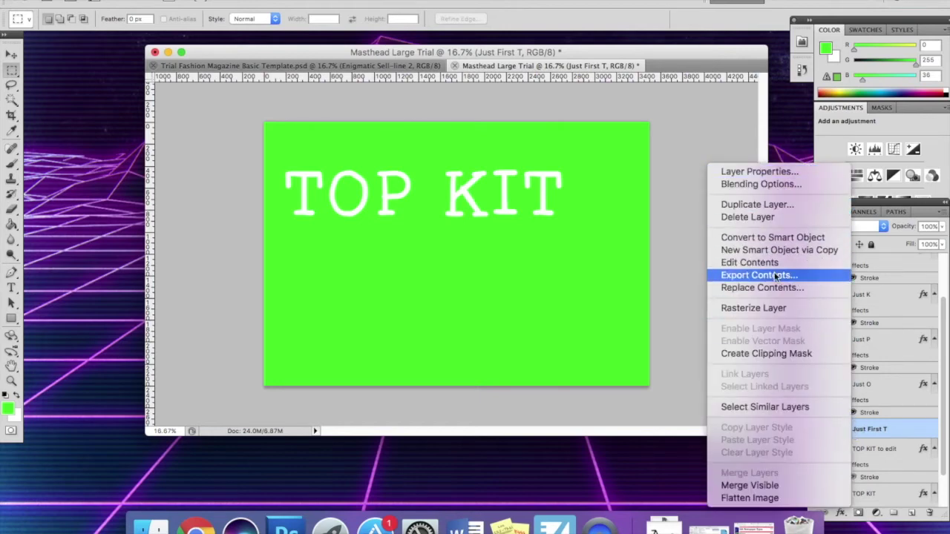
pyautogui.click(766, 308)
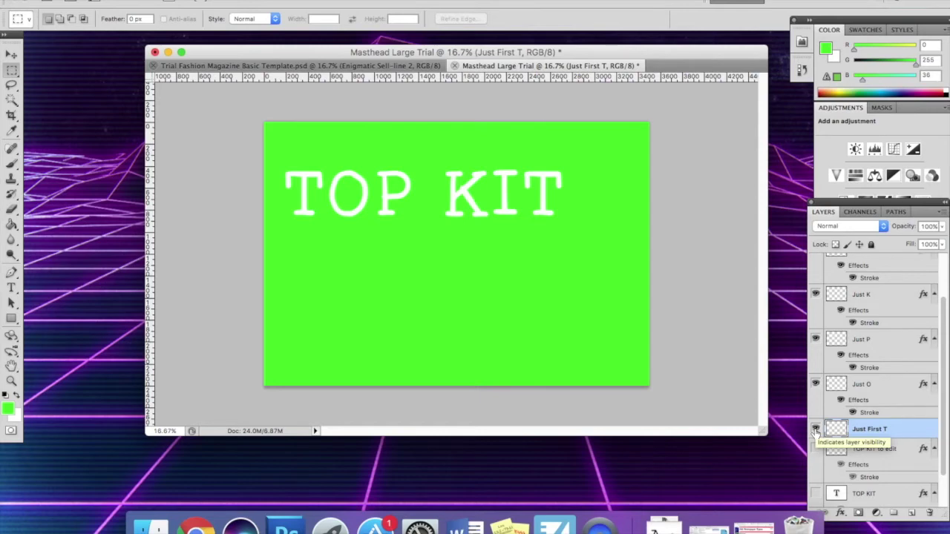
# Check the separate stroke on the Just O layer by hiding and reshowing its Stroke effect
pyautogui.click(883, 385)
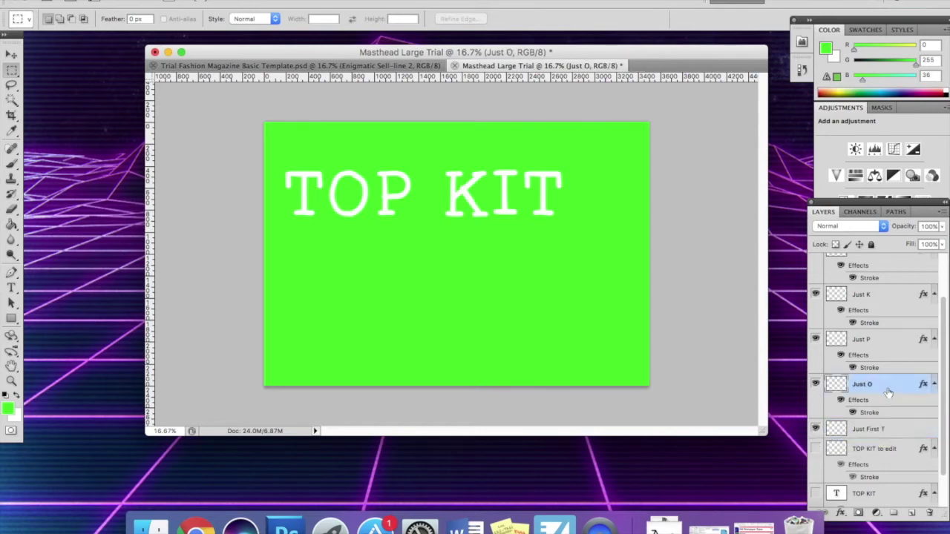
pyautogui.click(853, 411)
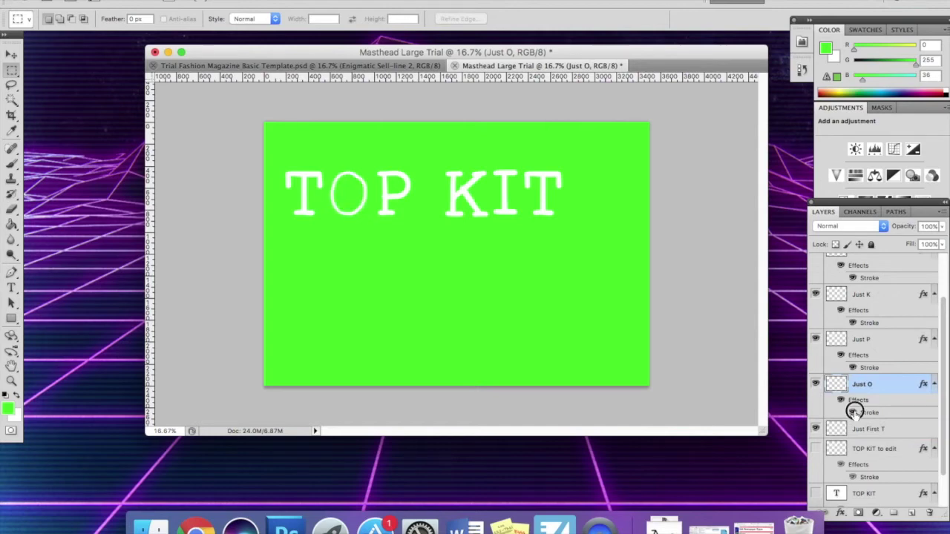
pyautogui.click(854, 412)
pyautogui.click(854, 413)
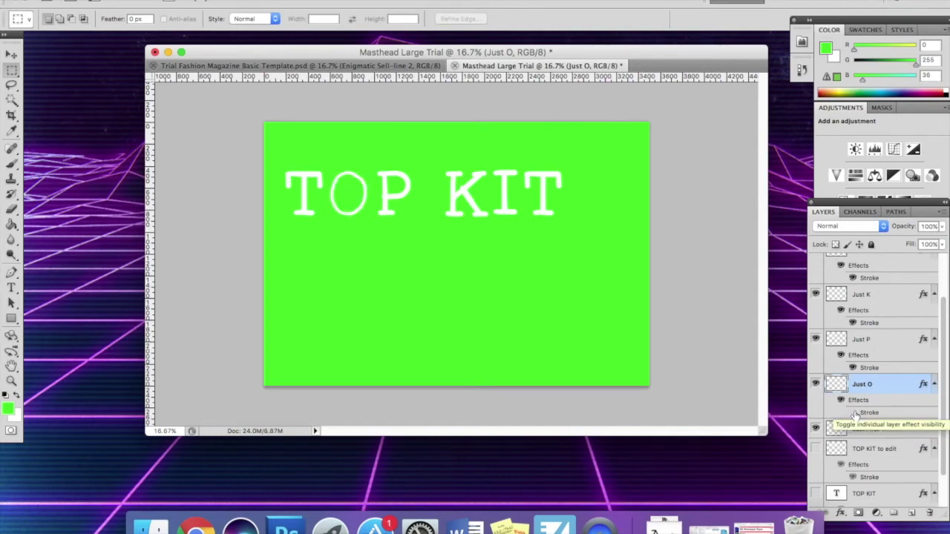
pyautogui.click(854, 412)
pyautogui.click(854, 413)
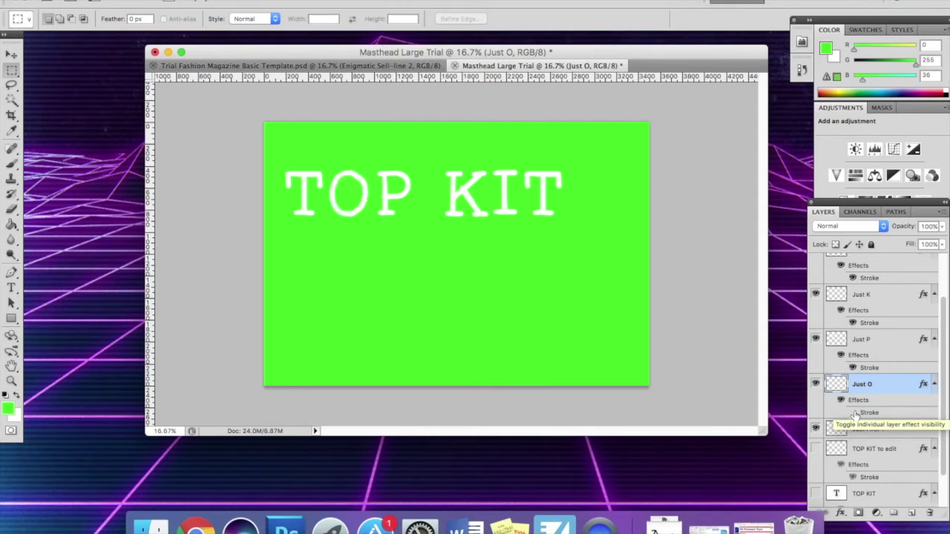
pyautogui.click(853, 414)
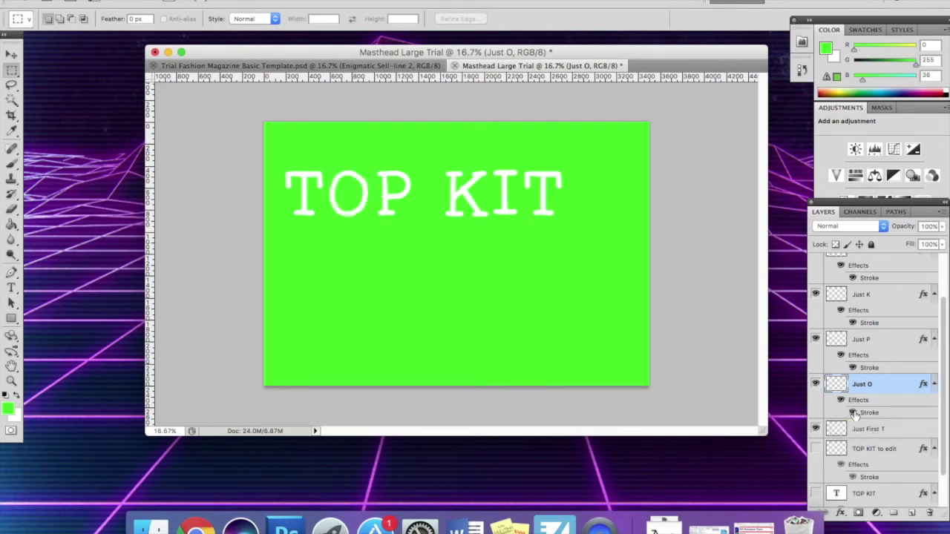
# Check the rasterized first T by hiding and reshowing the Just First T layer
pyautogui.click(898, 431)
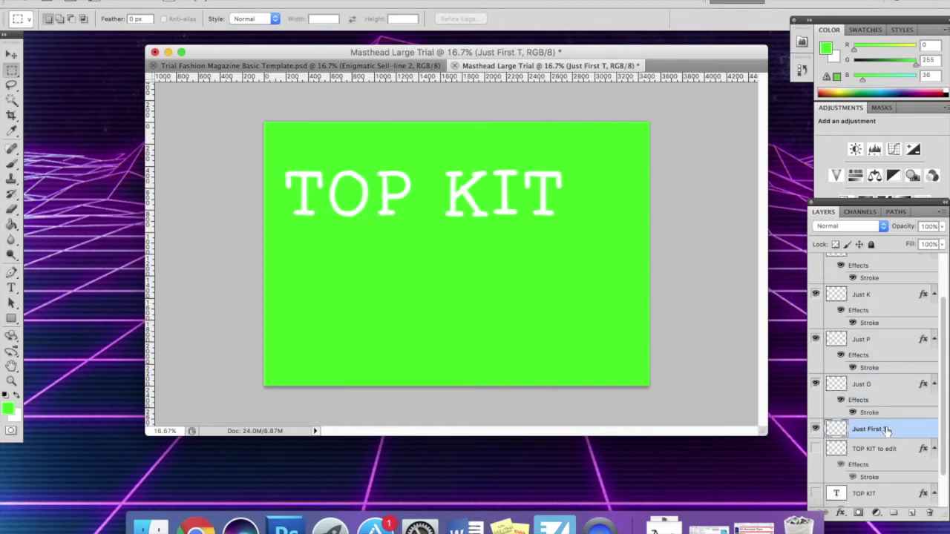
pyautogui.click(816, 429)
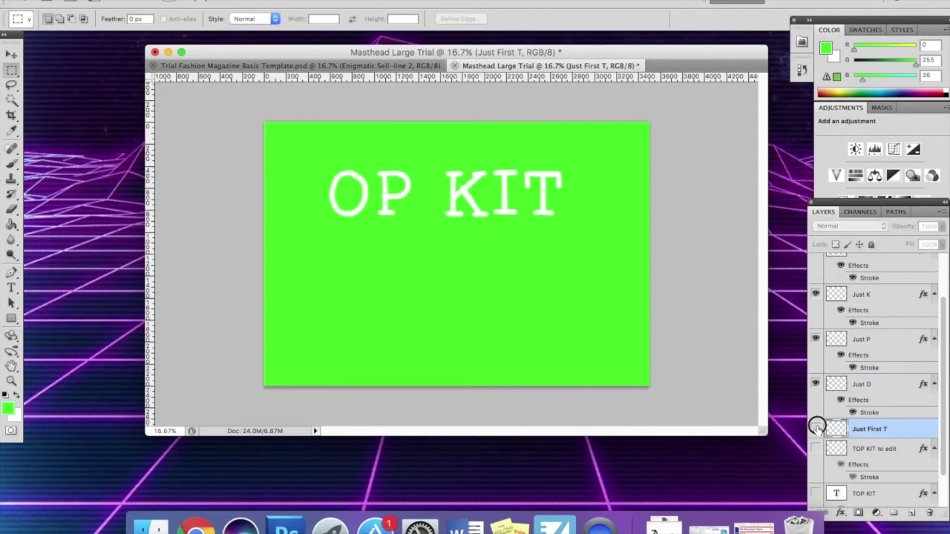
pyautogui.click(816, 429)
pyautogui.click(815, 428)
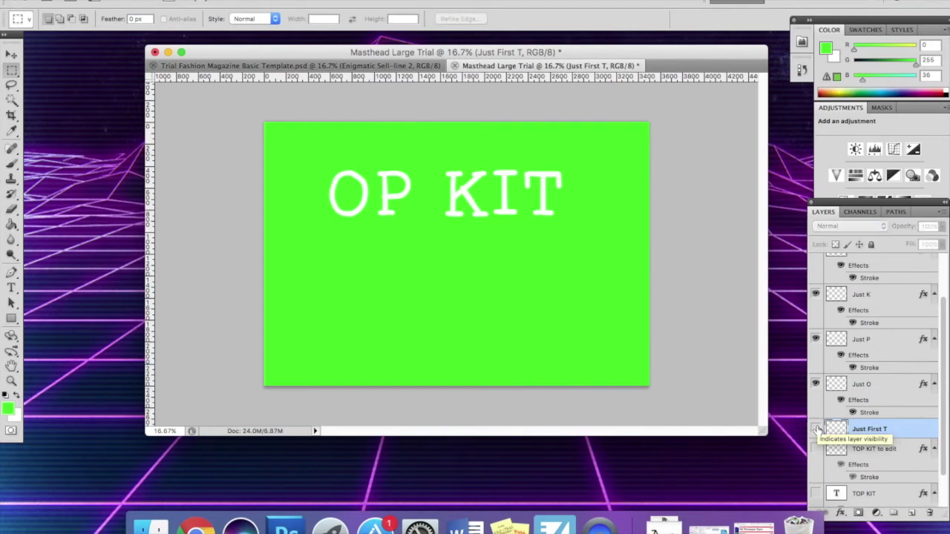
pyautogui.click(816, 429)
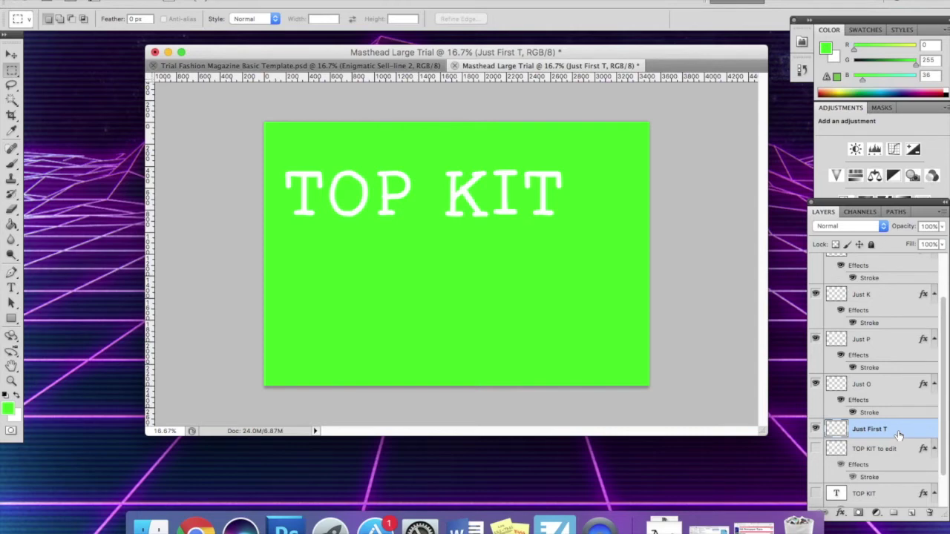
# Convert the Just O layer to a smart object and rasterize it to merge its stroke into the pixels
pyautogui.click(888, 390)
pyautogui.rightClick(888, 390)
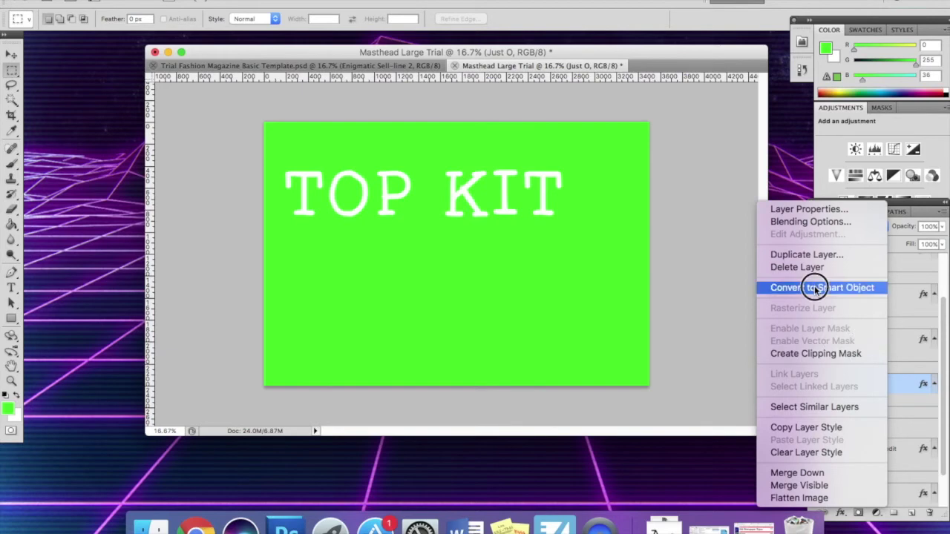
pyautogui.click(815, 290)
pyautogui.rightClick(883, 384)
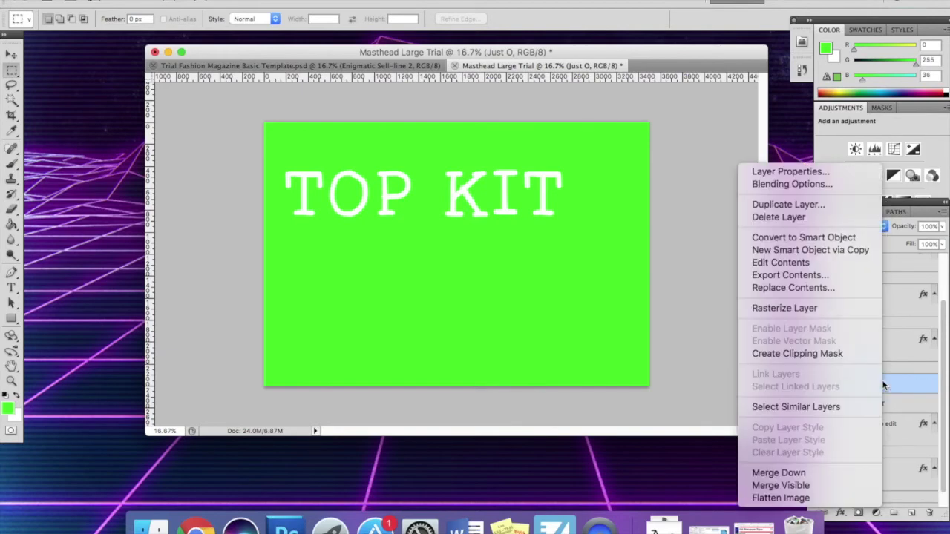
pyautogui.click(812, 308)
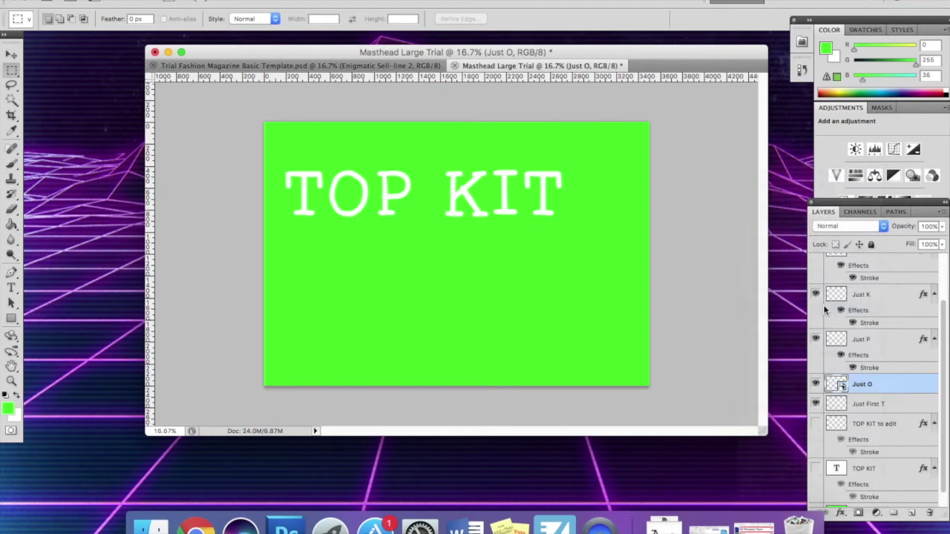
# Convert the Just P layer to a smart object and rasterize it so its stroke is baked in
pyautogui.click(883, 342)
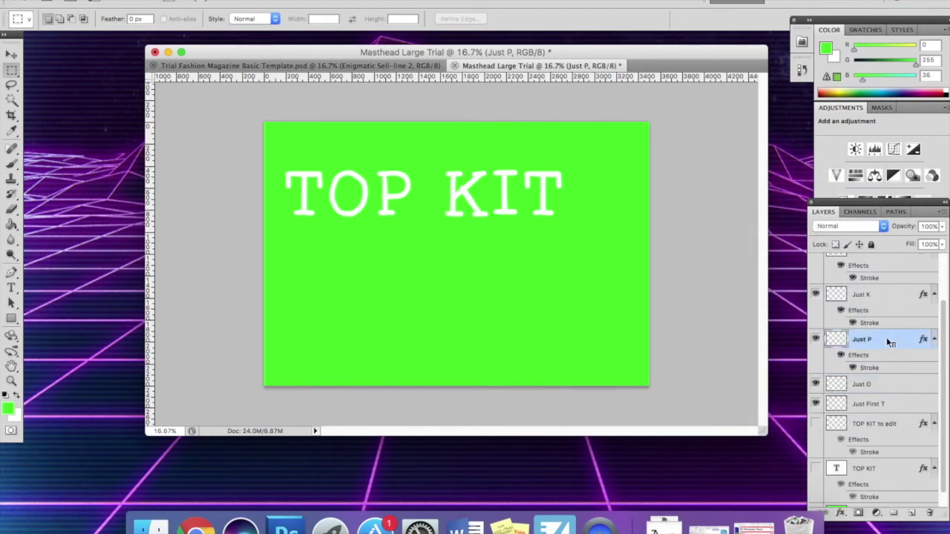
pyautogui.rightClick(887, 341)
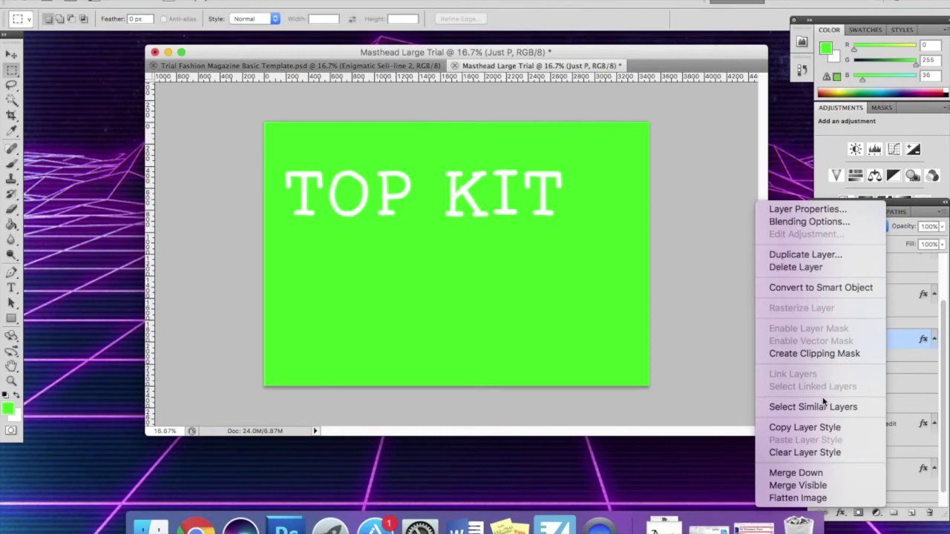
pyautogui.click(896, 343)
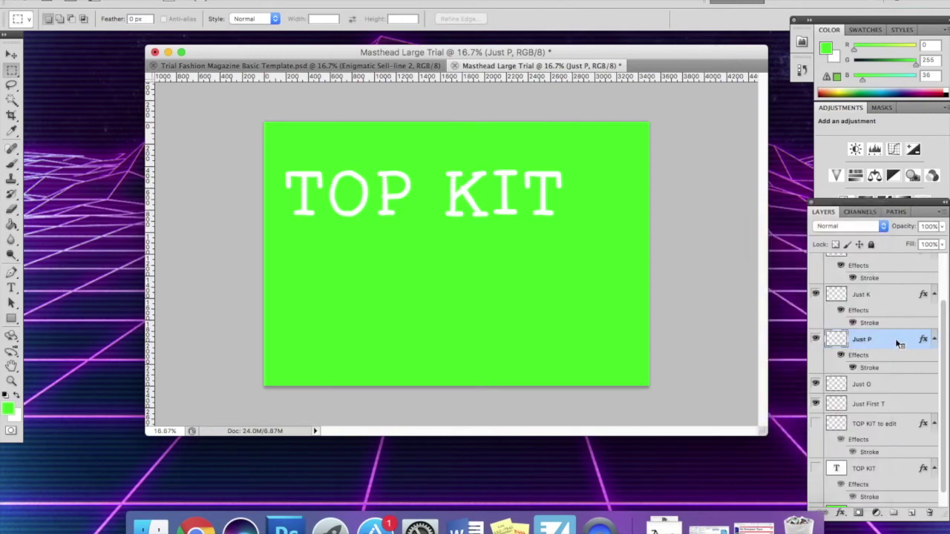
pyautogui.rightClick(896, 342)
pyautogui.click(838, 288)
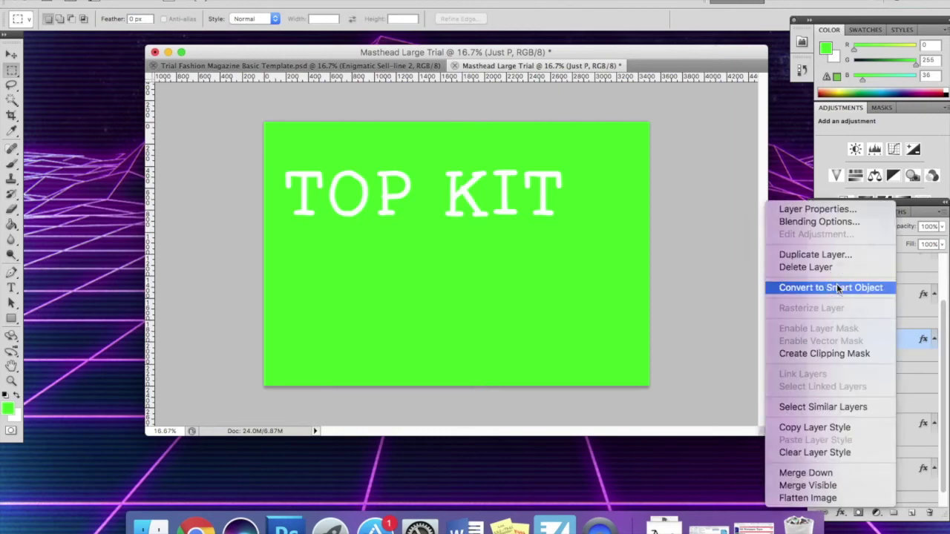
pyautogui.rightClick(884, 347)
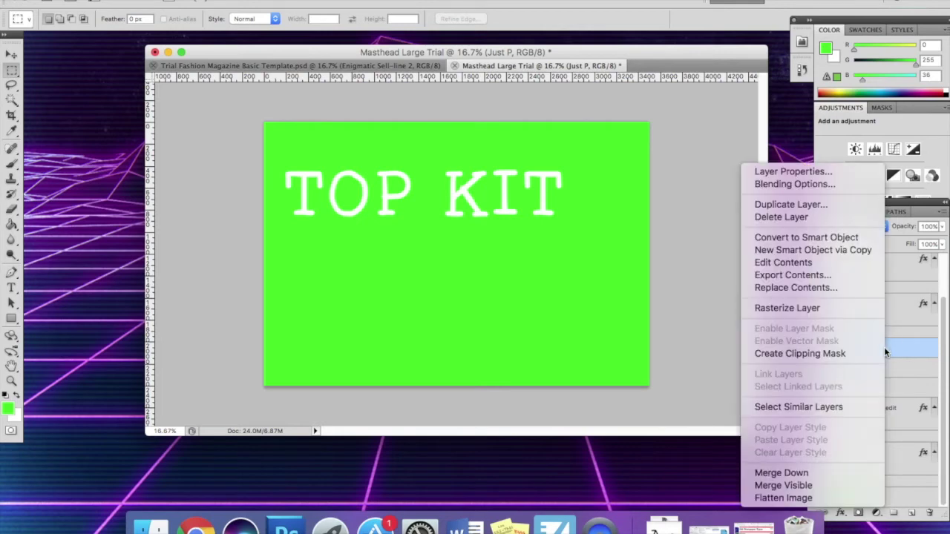
pyautogui.click(813, 307)
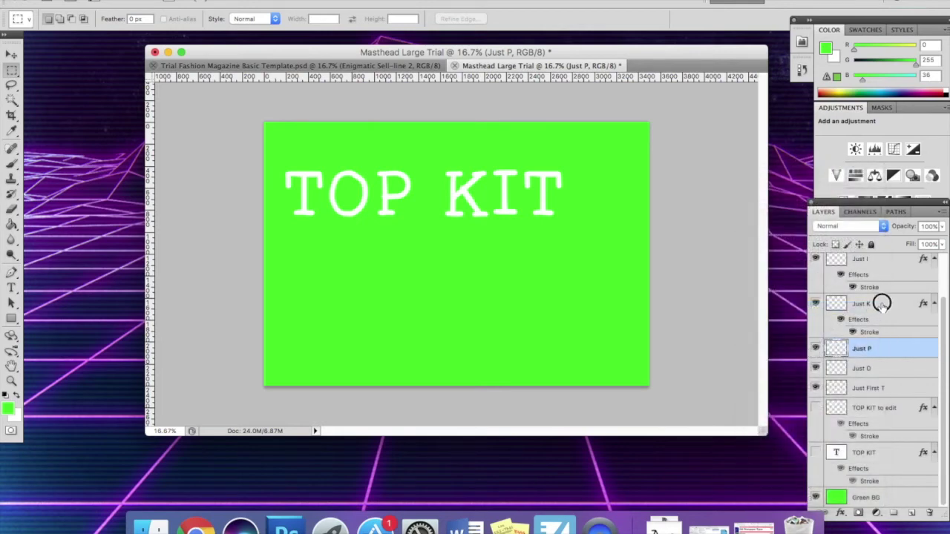
# Flatten the stroke into the Just K layer by converting it to a smart object and rasterizing it
pyautogui.click(882, 307)
pyautogui.rightClick(882, 307)
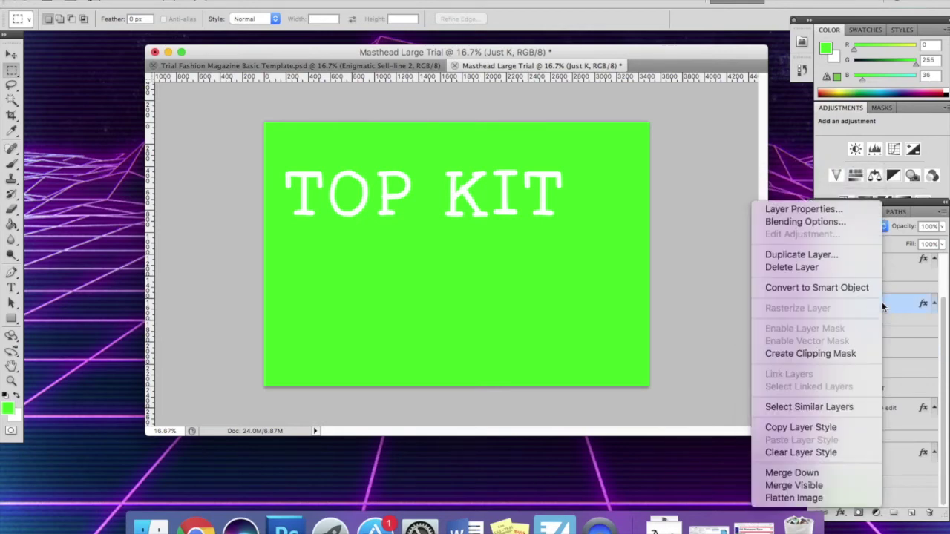
pyautogui.click(844, 290)
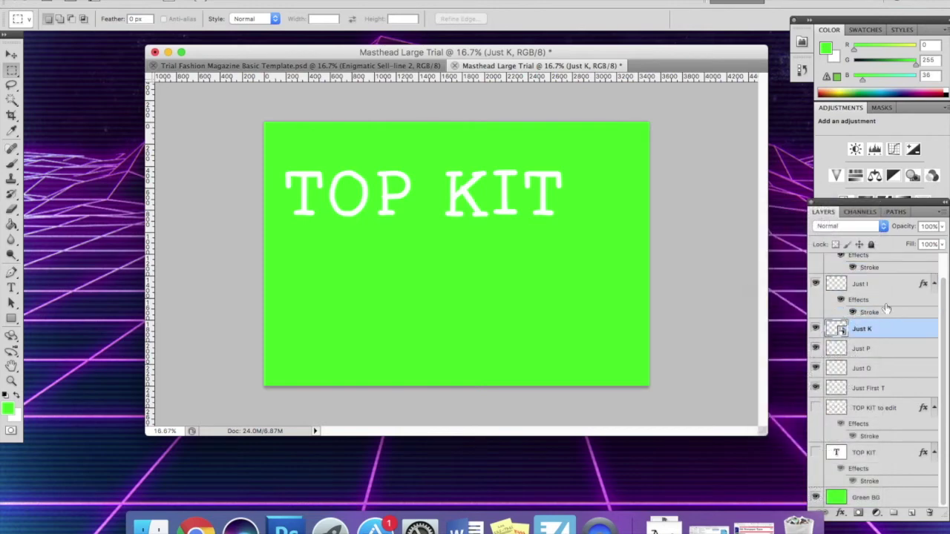
pyautogui.rightClick(884, 324)
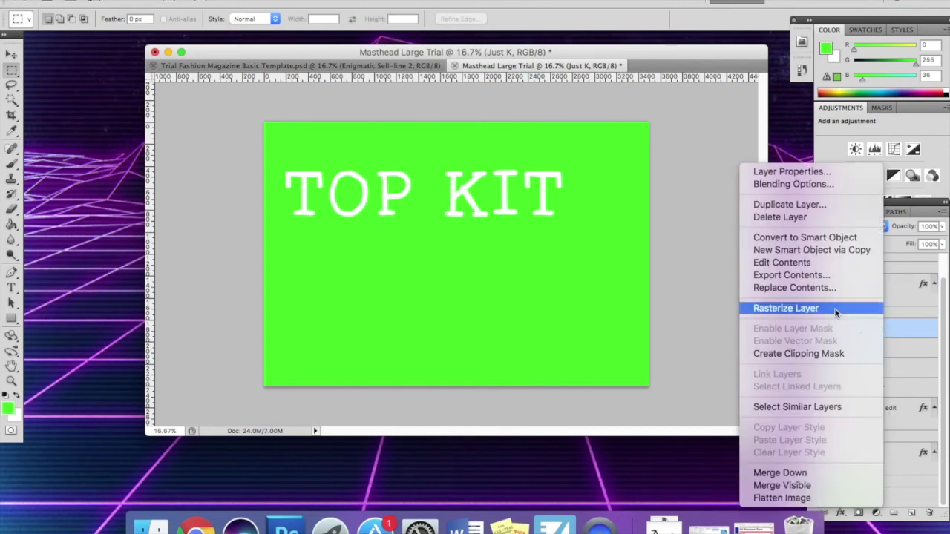
pyautogui.click(809, 308)
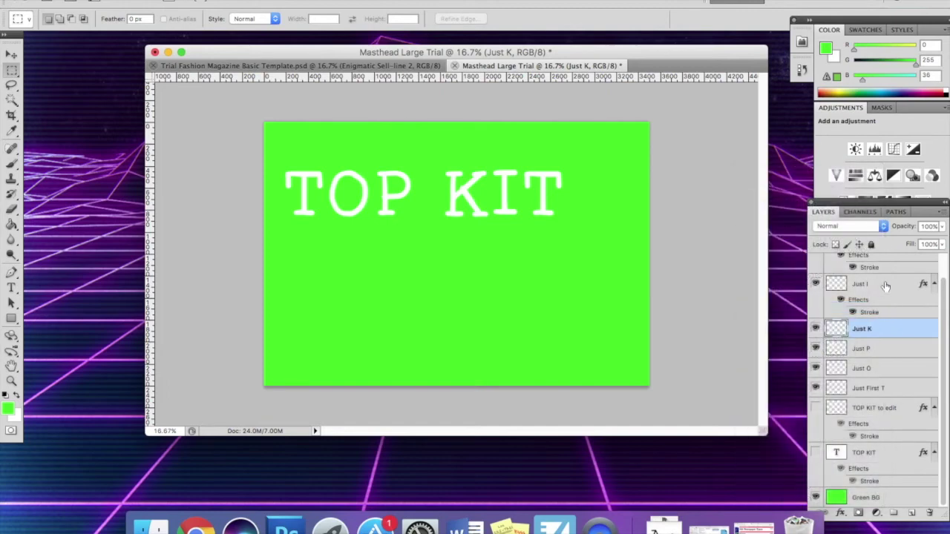
# Convert the Just I layer to a smart object and rasterize it to make its stroke part of the letter
pyautogui.click(885, 284)
pyautogui.scroll(1, 885, 285)
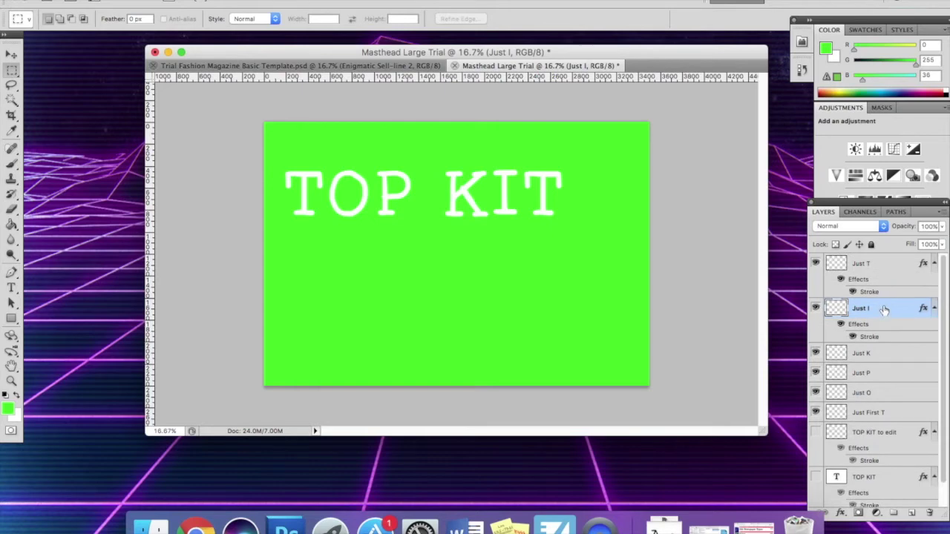
pyautogui.rightClick(884, 309)
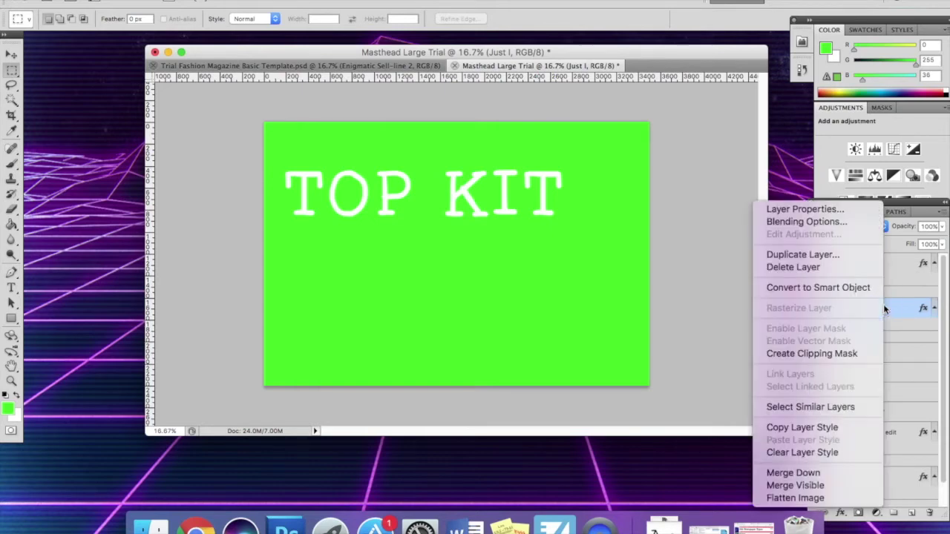
pyautogui.click(807, 295)
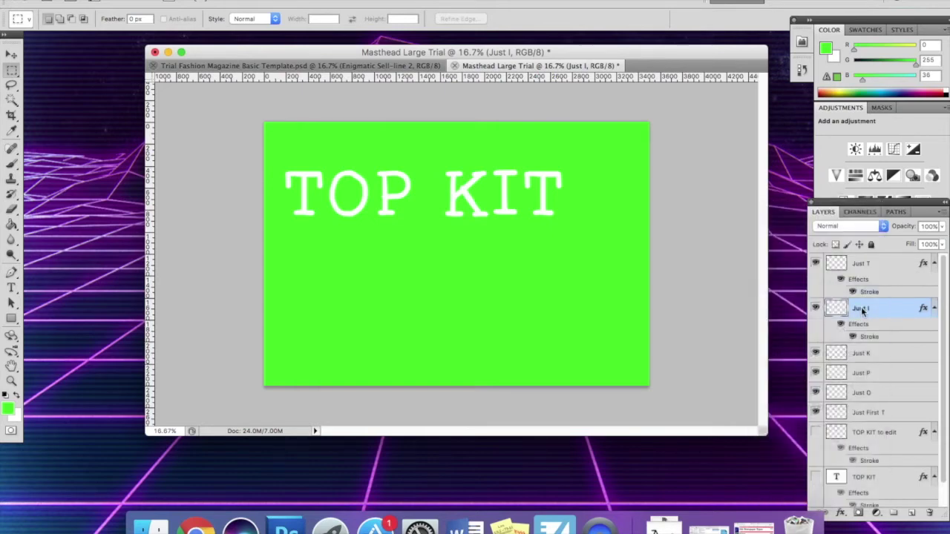
pyautogui.rightClick(887, 312)
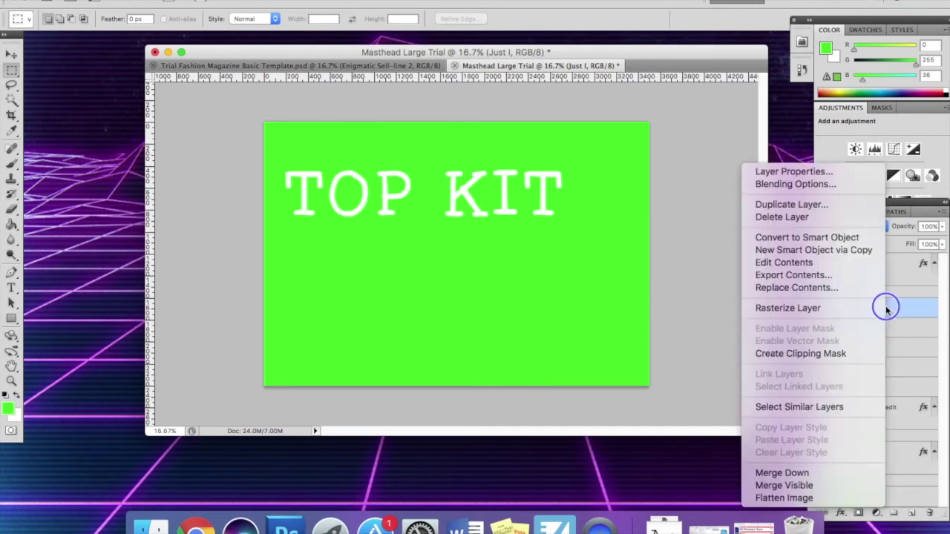
pyautogui.click(803, 307)
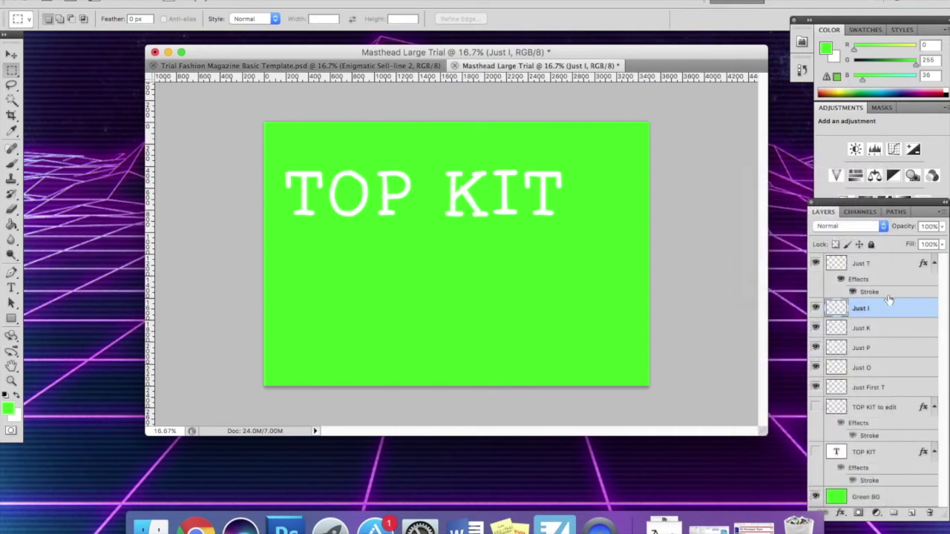
# Check the original text layers by showing and rehiding TOP KIT to edit and TOP KIT
pyautogui.click(817, 412)
pyautogui.click(816, 412)
pyautogui.click(815, 450)
pyautogui.click(815, 451)
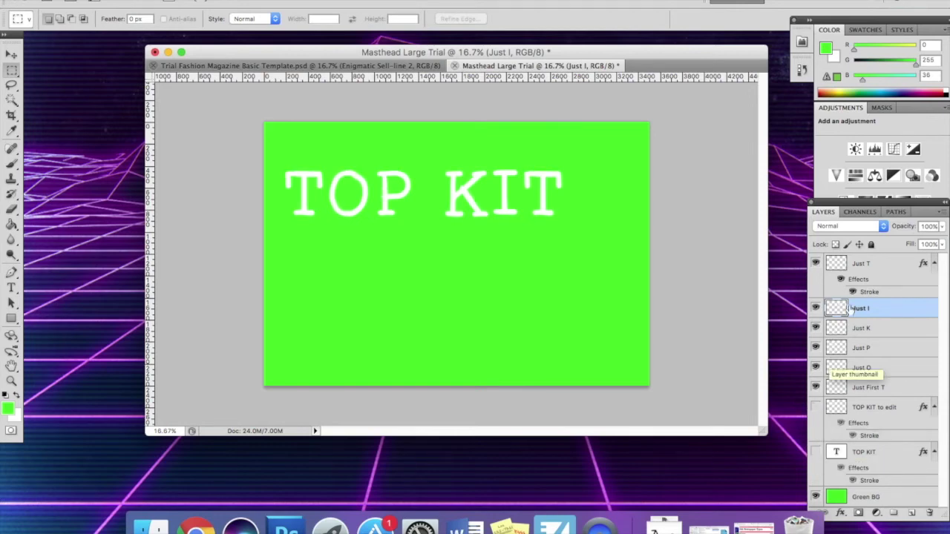
# Convert the Just T layer to a smart object and rasterize it so its stroke becomes part of the letter
pyautogui.click(878, 271)
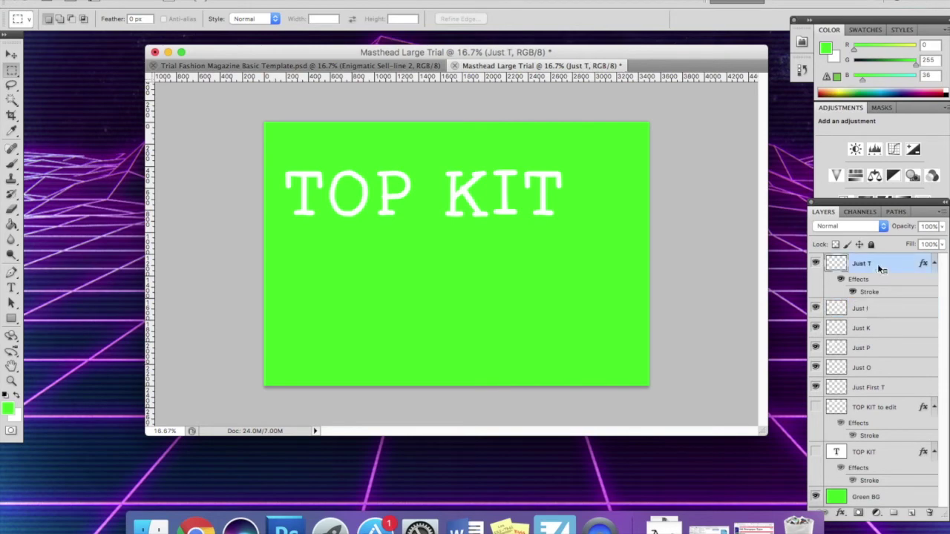
pyautogui.rightClick(879, 267)
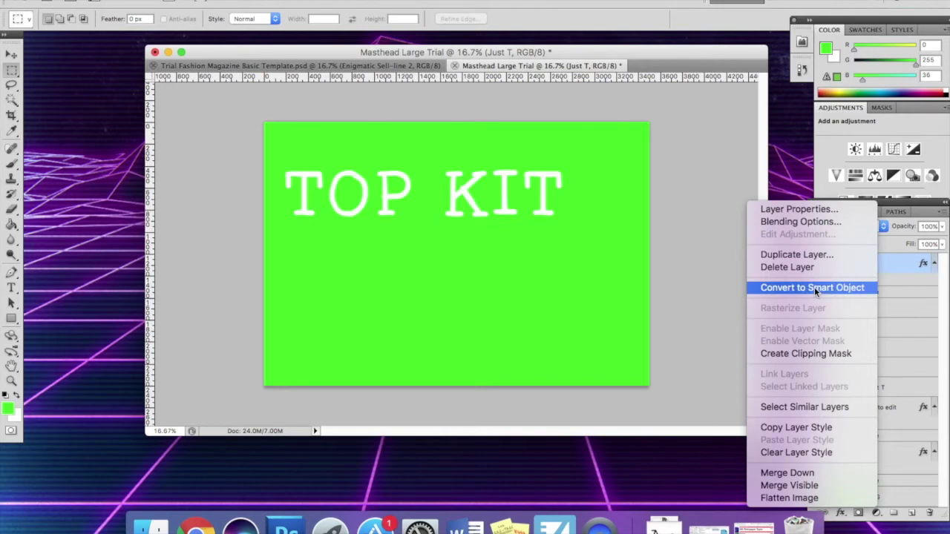
pyautogui.click(814, 287)
pyautogui.rightClick(888, 266)
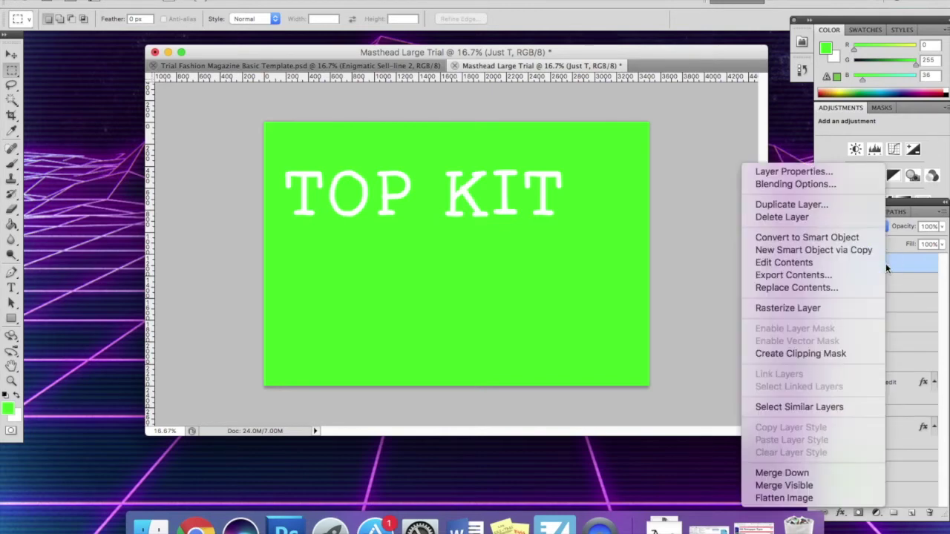
pyautogui.click(808, 309)
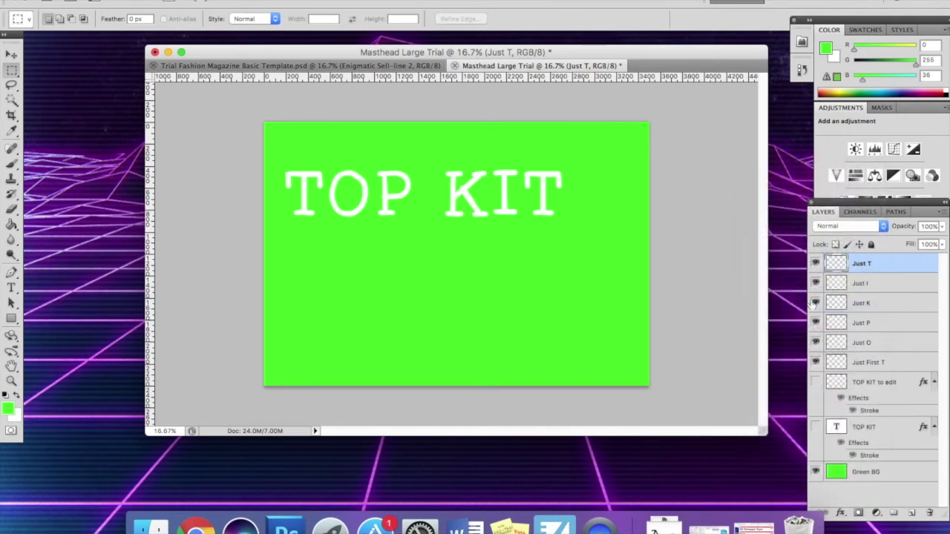
# Check the separate letters by hiding and reshowing the Just T, Just I and Just K layers
pyautogui.click(815, 264)
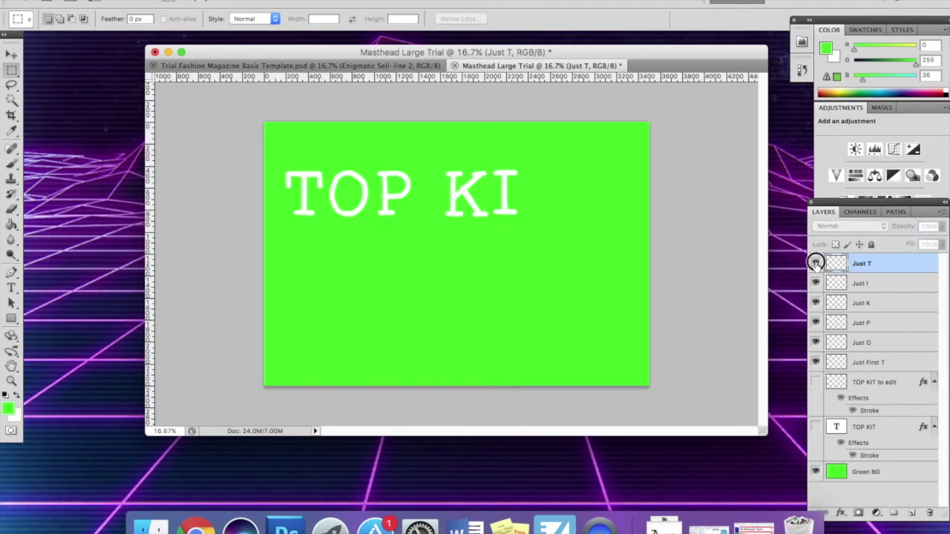
pyautogui.click(816, 283)
pyautogui.click(816, 283)
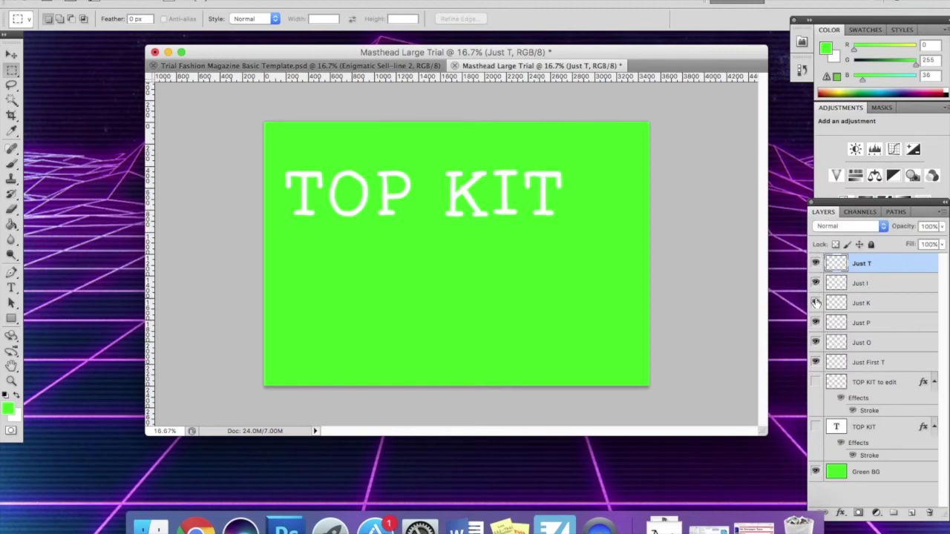
pyautogui.click(815, 303)
pyautogui.click(816, 302)
# Try selecting contiguous letter layers, from Just T through Just First T and from Just First T through Just K
pyautogui.keyDown('shift'); pyautogui.click(892, 363); pyautogui.keyUp('shift')
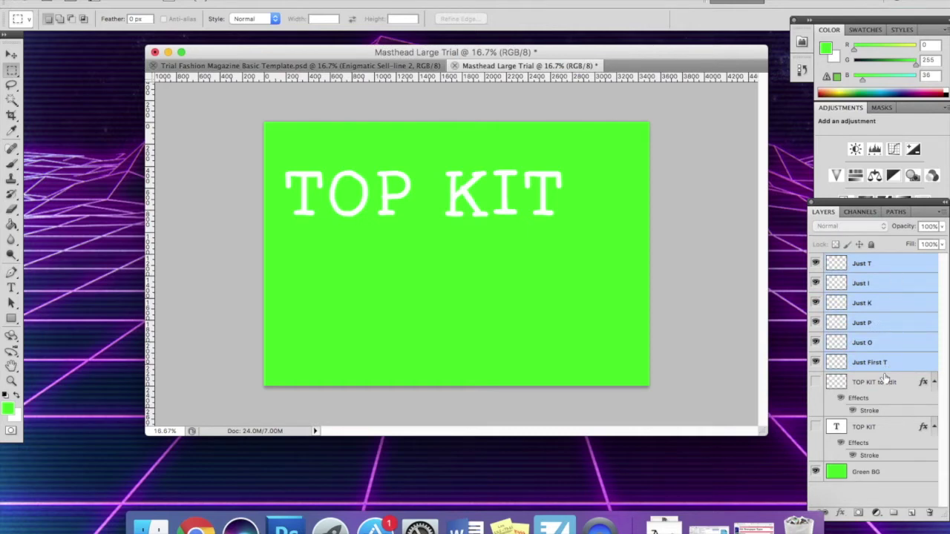
pyautogui.click(885, 382)
pyautogui.click(882, 367)
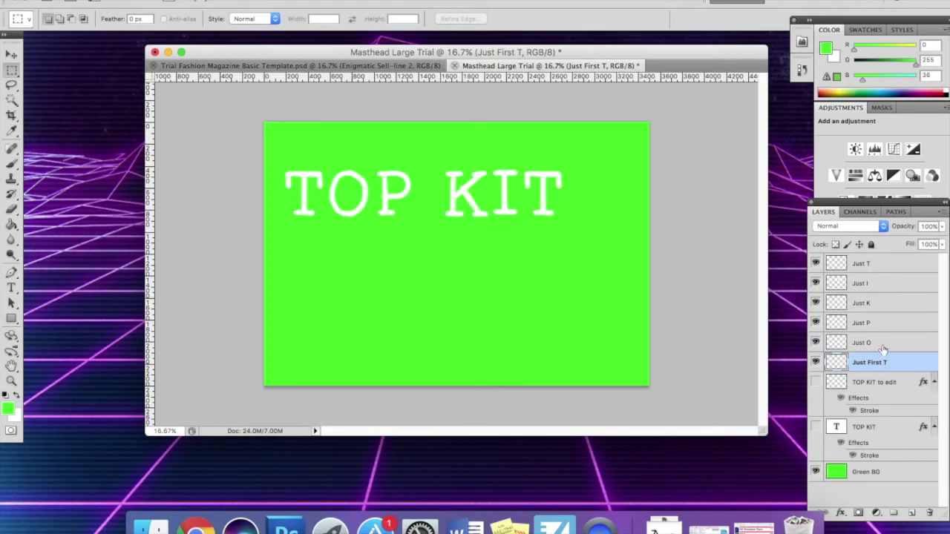
pyautogui.keyDown('shift'); pyautogui.click(883, 346); pyautogui.keyUp('shift')
pyautogui.keyDown('shift'); pyautogui.click(883, 304); pyautogui.keyUp('shift')
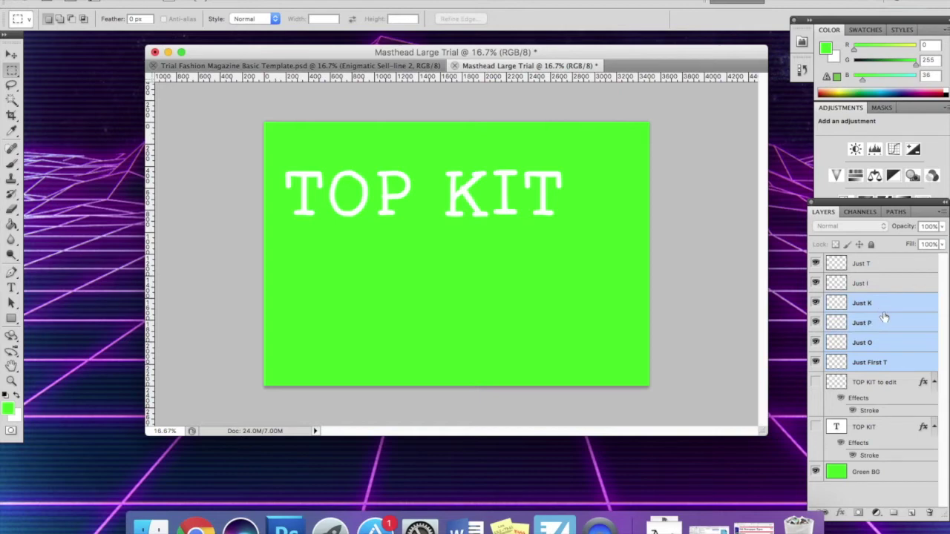
pyautogui.click(885, 284)
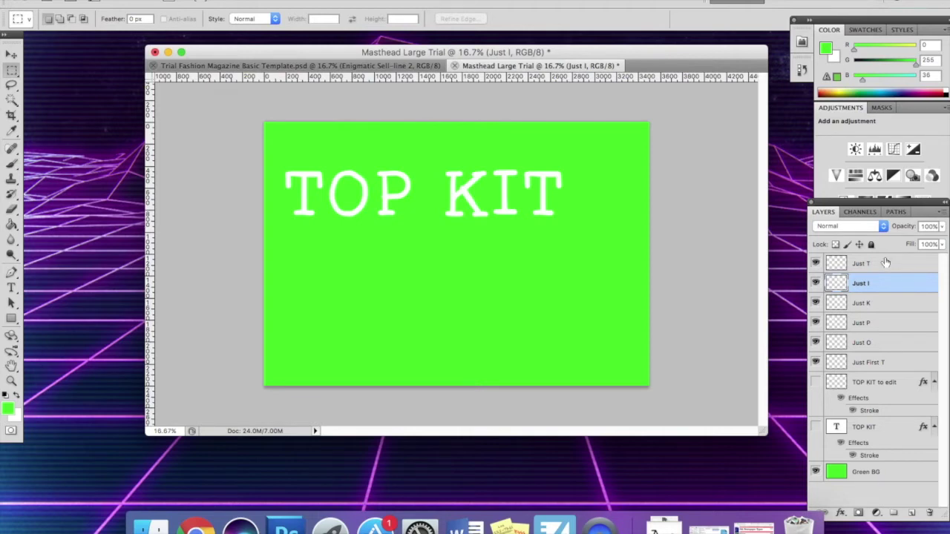
# Try a non-adjacent layer selection of Just First T, Just P and Just I, ending on Just K alone
pyautogui.click(876, 363)
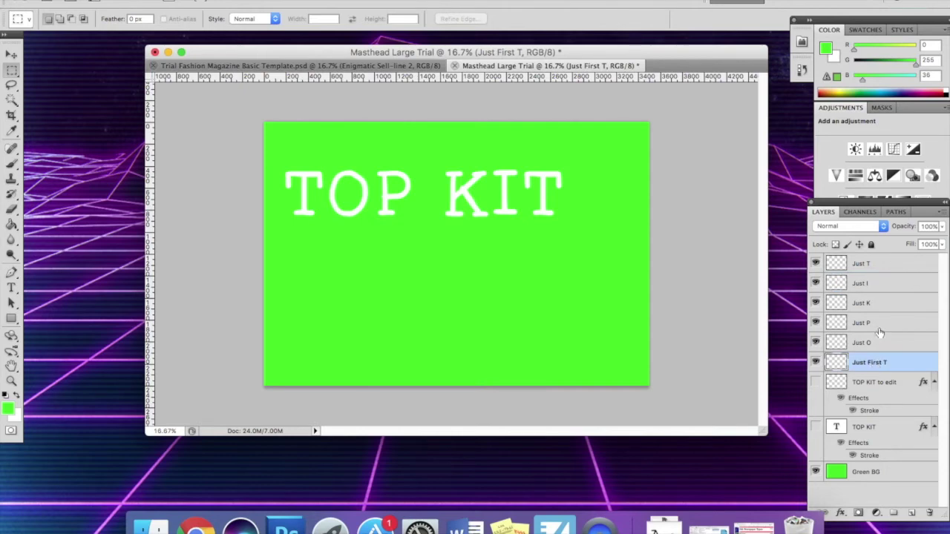
pyautogui.keyDown('super'); pyautogui.click(878, 322); pyautogui.keyUp('super')
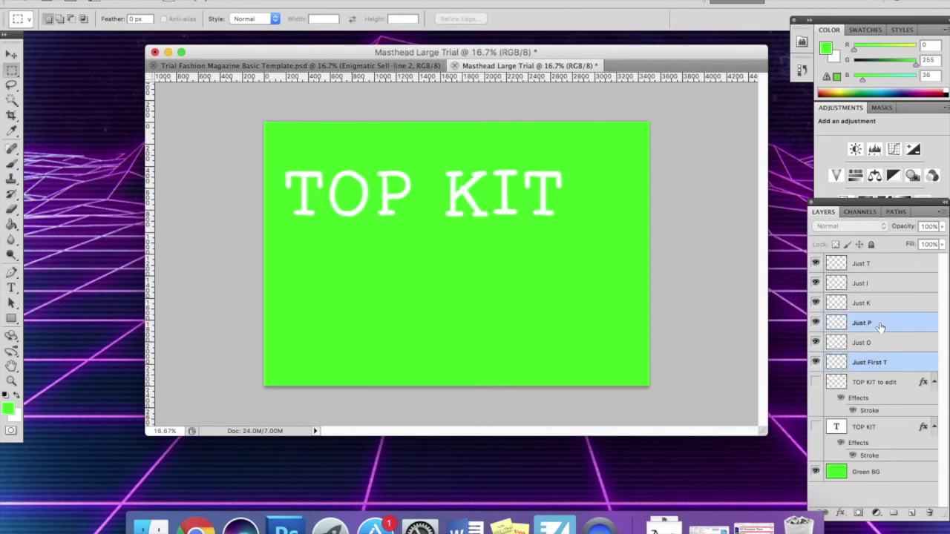
pyautogui.keyDown('super'); pyautogui.click(883, 286); pyautogui.keyUp('super')
pyautogui.click(881, 306)
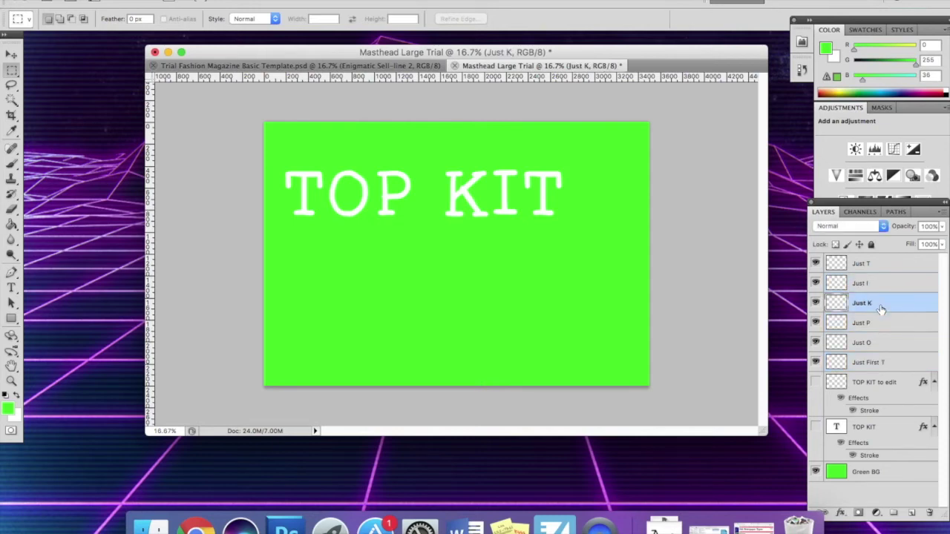
# Select all six letter layers from Just First T through Just T and dismiss the browser notification
pyautogui.click(874, 363)
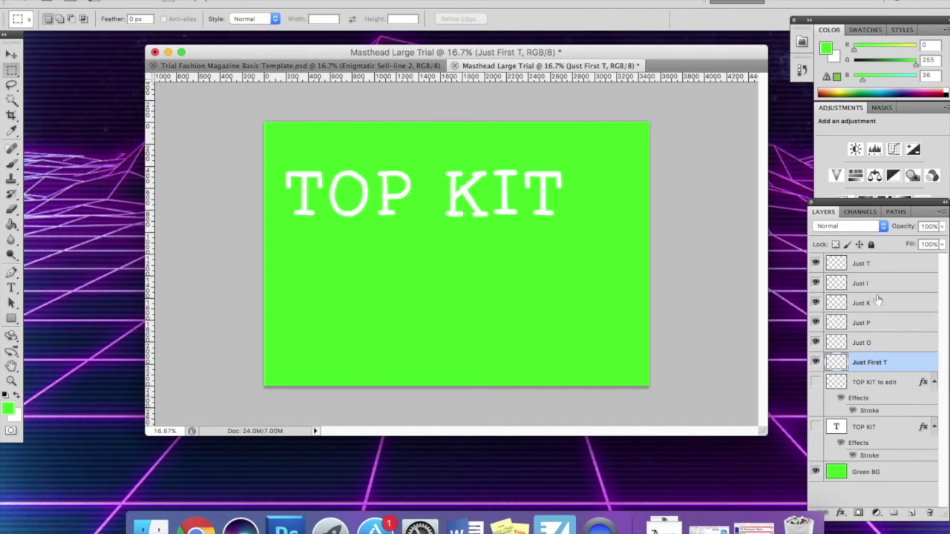
pyautogui.keyDown('shift'); pyautogui.click(880, 272); pyautogui.keyUp('shift')
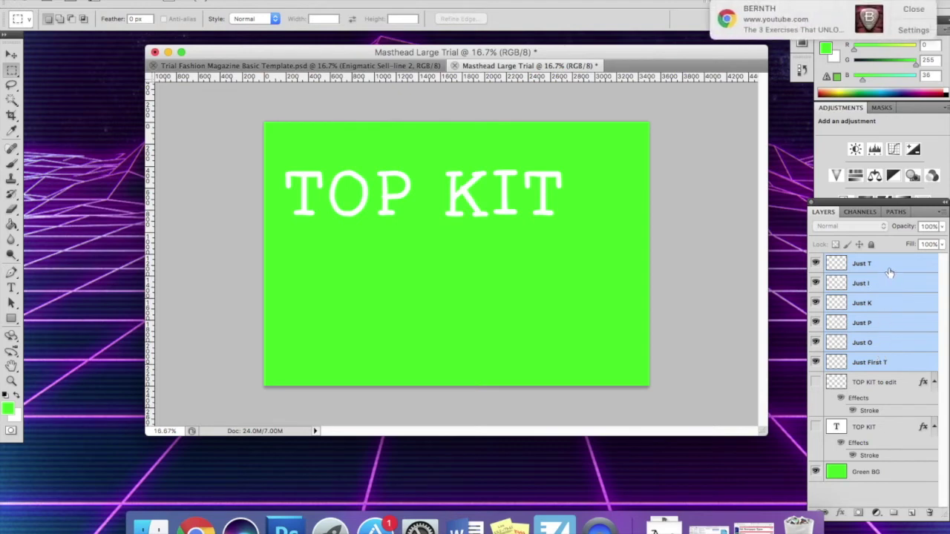
pyautogui.click(919, 10)
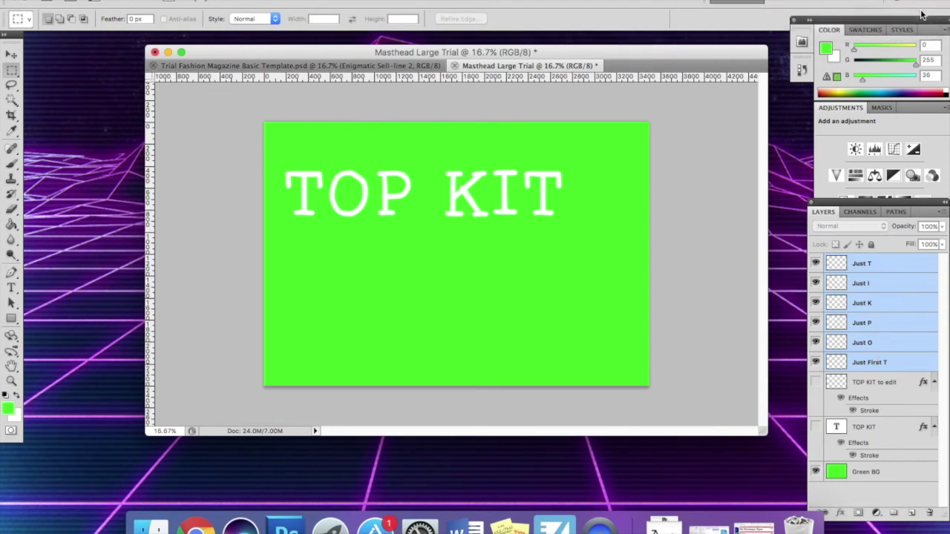
# Move the Just First T layer right with the Move tool so the T sits close to the O
pyautogui.click(881, 346)
pyautogui.click(888, 363)
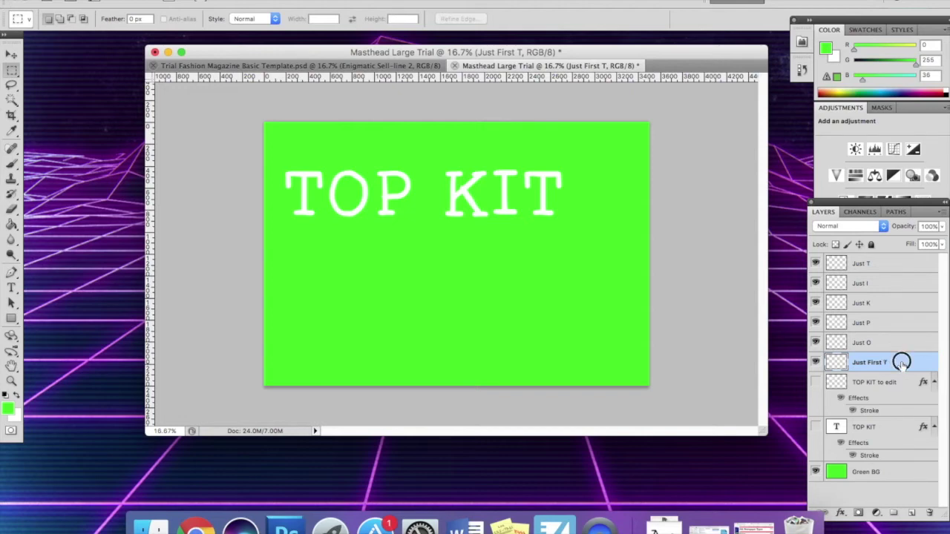
pyautogui.click(11, 55)
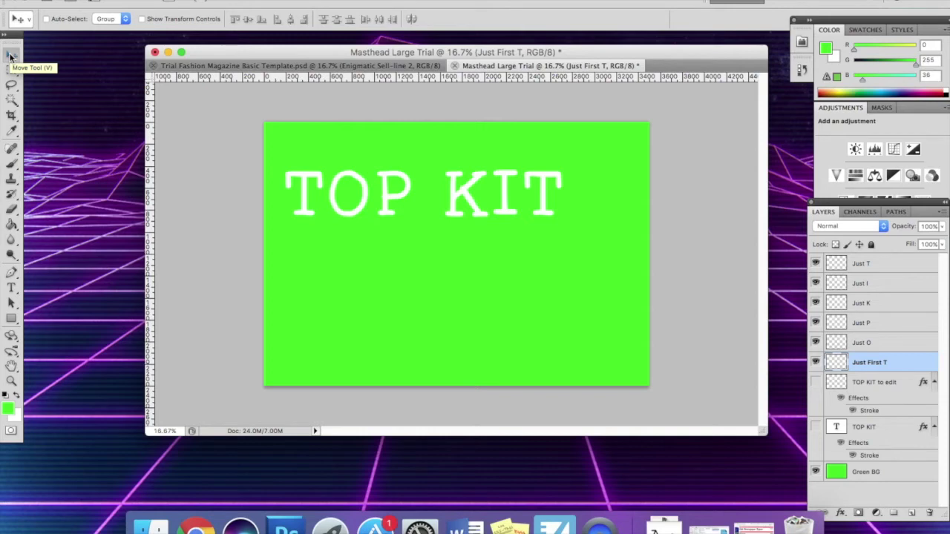
pyautogui.hotkey('shift', 'Right')
pyautogui.hotkey('shift', 'Right')
pyautogui.hotkey('shift', 'Right')
pyautogui.hotkey('shift', 'Right')
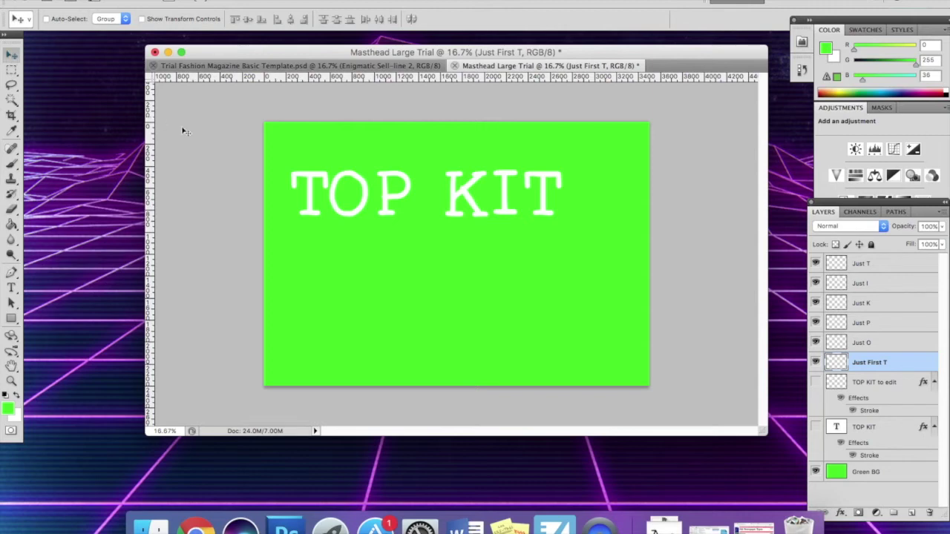
# Move the Just P layer left and fine-tune it so the P sits close beside the O
pyautogui.click(893, 324)
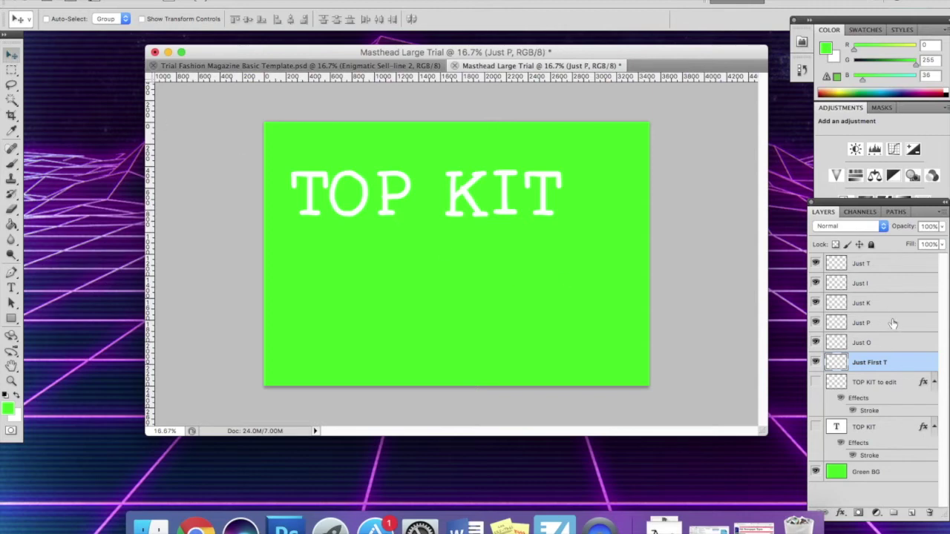
pyautogui.hotkey('shift', 'Left')
pyautogui.hotkey('shift', 'Left')
pyautogui.hotkey('shift', 'Left')
pyautogui.hotkey('shift', 'Left')
pyautogui.hotkey('shift', 'Left')
pyautogui.hotkey('shift', 'Left')
pyautogui.hotkey('shift', 'Left')
pyautogui.hotkey('shift', 'Left')
pyautogui.hotkey('shift', 'Left')
pyautogui.hotkey('shift', 'Left')
pyautogui.hotkey('shift', 'Left')
pyautogui.hotkey('shift', 'Left')
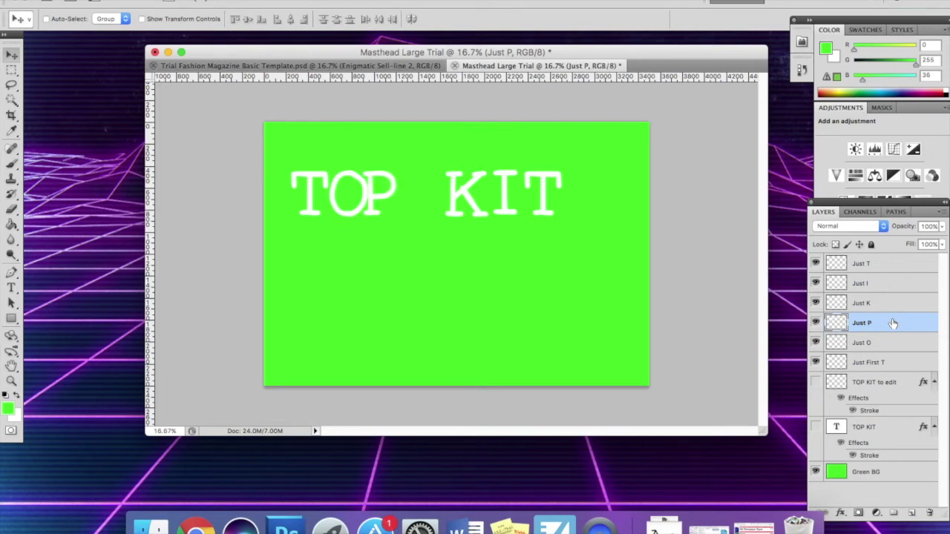
pyautogui.hotkey('shift', 'Right')
pyautogui.hotkey('shift', 'Right')
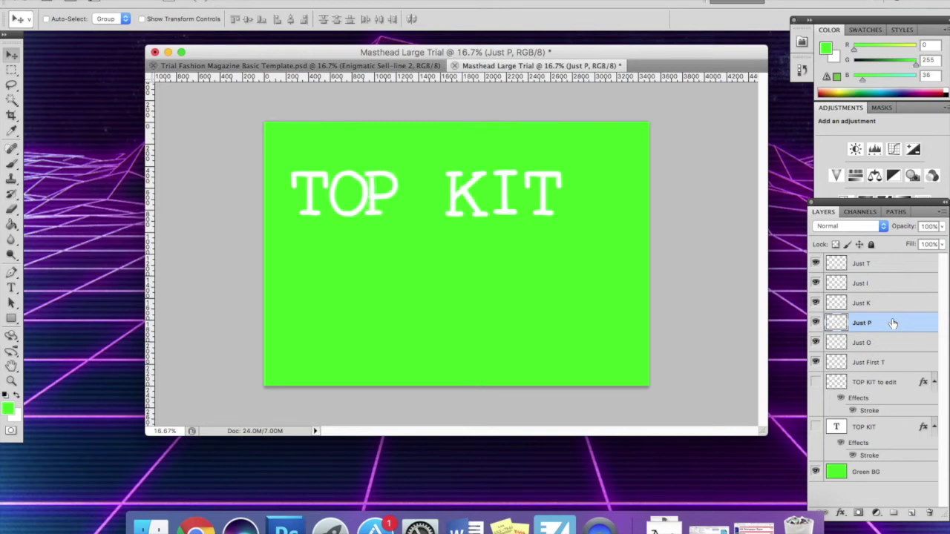
pyautogui.hotkey('shift', 'Right')
pyautogui.hotkey('shift', 'Right')
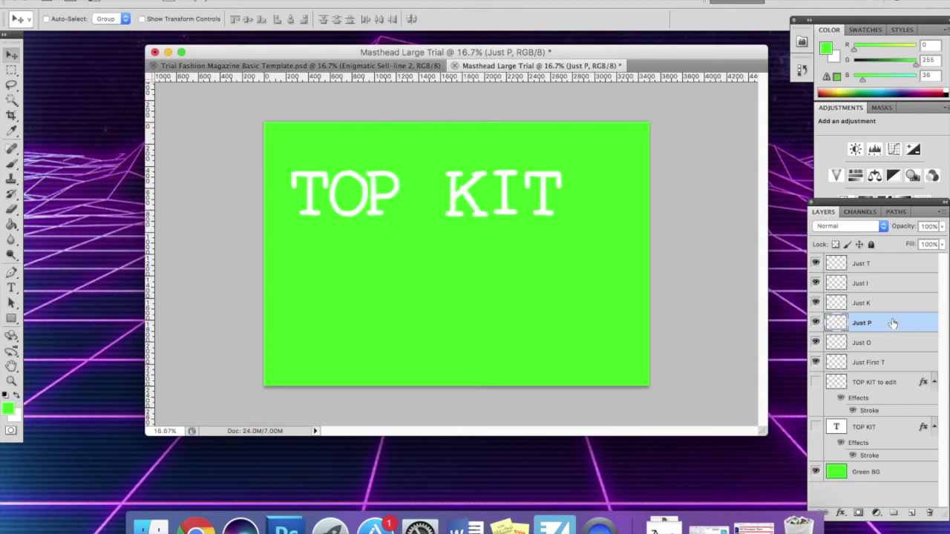
# Move the Just P, Just O and Just First T layers together to the right until TOP closes up to the K
pyautogui.keyDown('shift'); pyautogui.click(891, 364); pyautogui.keyUp('shift')
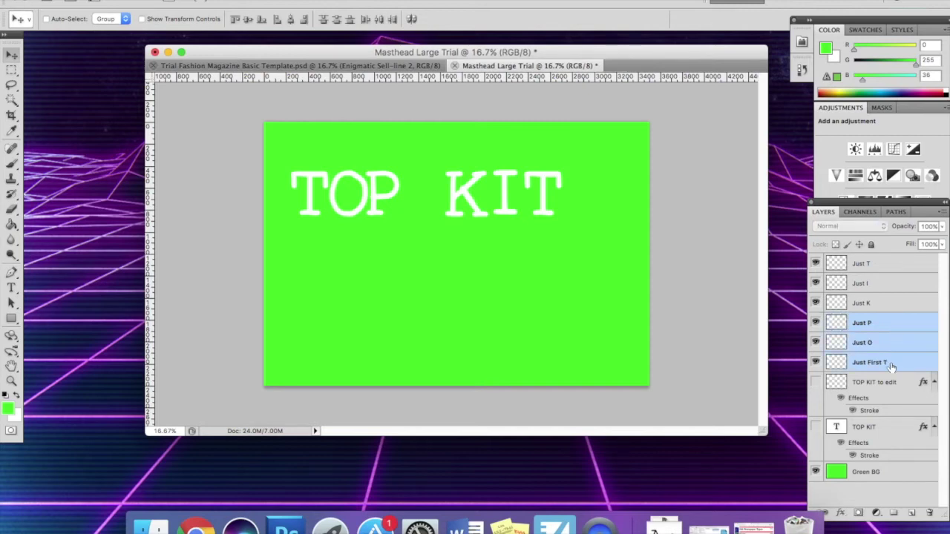
pyautogui.hotkey('shift', 'Right')
pyautogui.hotkey('shift', 'Right')
pyautogui.hotkey('shift', 'Right')
pyautogui.hotkey('shift', 'Right')
pyautogui.hotkey('shift', 'Right')
pyautogui.hotkey('shift', 'Right')
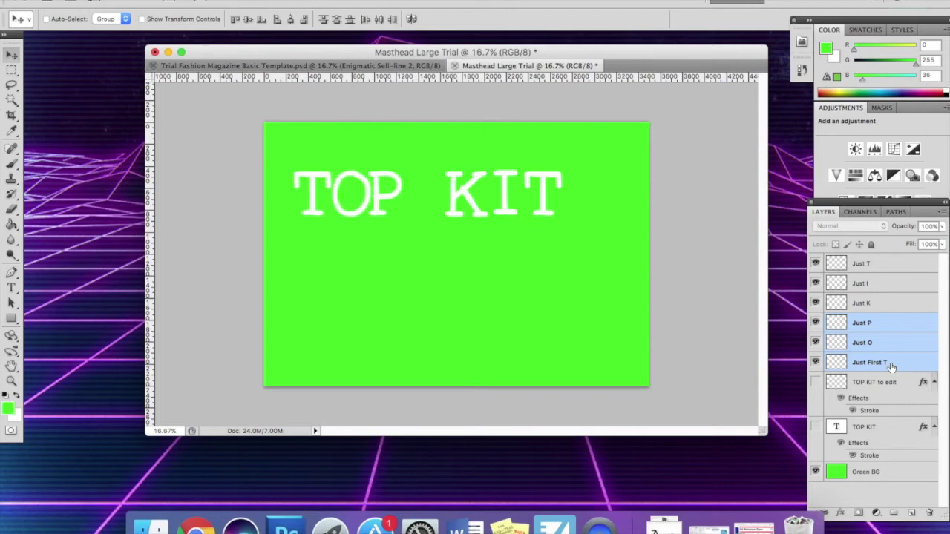
pyautogui.hotkey('shift', 'Right')
pyautogui.hotkey('shift', 'Right')
pyautogui.hotkey('shift', 'Right')
pyautogui.hotkey('shift', 'Right')
pyautogui.hotkey('shift', 'Right')
pyautogui.hotkey('shift', 'Right')
pyautogui.hotkey('shift', 'Right')
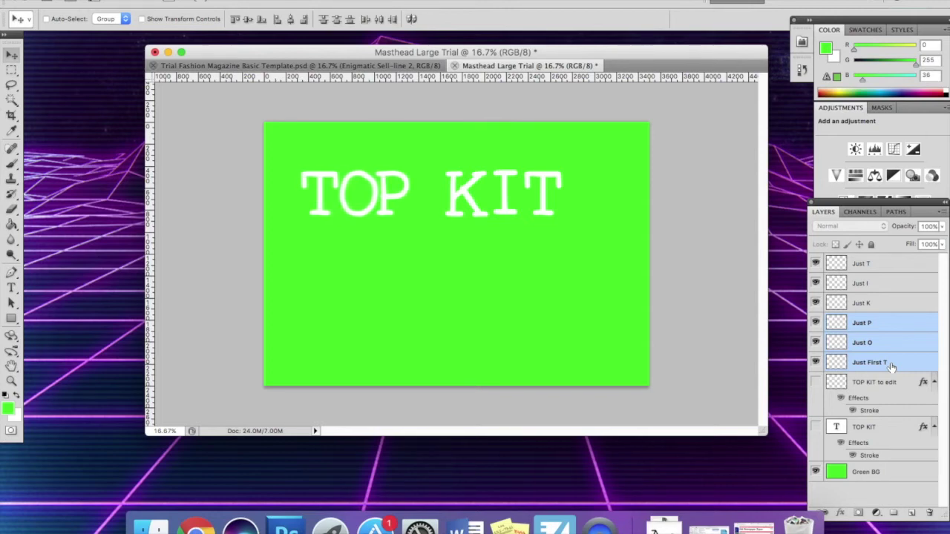
pyautogui.hotkey('shift', 'Right')
pyautogui.hotkey('shift', 'Right')
pyautogui.hotkey('shift', 'Right')
pyautogui.hotkey('shift', 'Right')
pyautogui.hotkey('shift', 'Right')
pyautogui.hotkey('shift', 'Right')
pyautogui.hotkey('shift', 'Right')
pyautogui.hotkey('shift', 'Right')
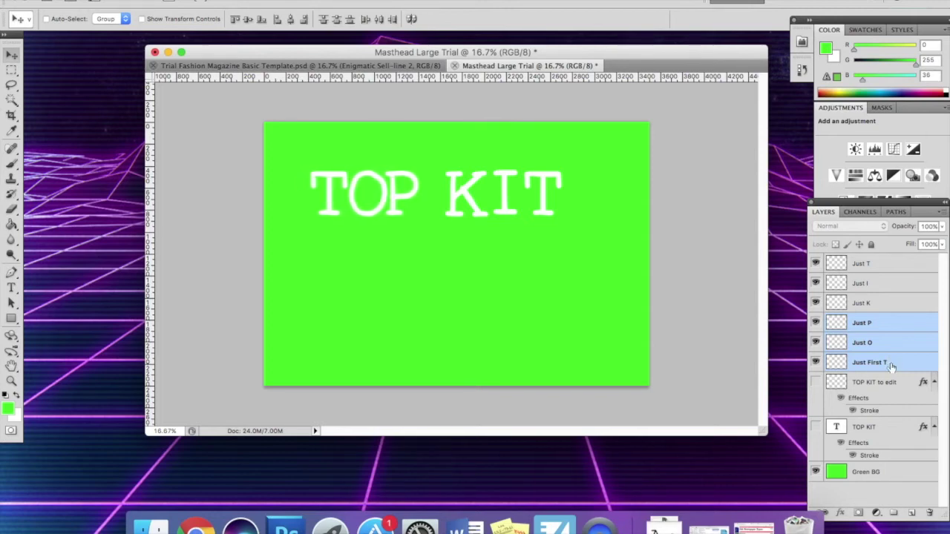
pyautogui.hotkey('shift', 'Right')
pyautogui.hotkey('shift', 'Right')
pyautogui.hotkey('shift', 'Right')
pyautogui.hotkey('shift', 'Right')
pyautogui.hotkey('shift', 'Right')
pyautogui.hotkey('shift', 'Right')
pyautogui.hotkey('shift', 'Right')
pyautogui.hotkey('shift', 'Right')
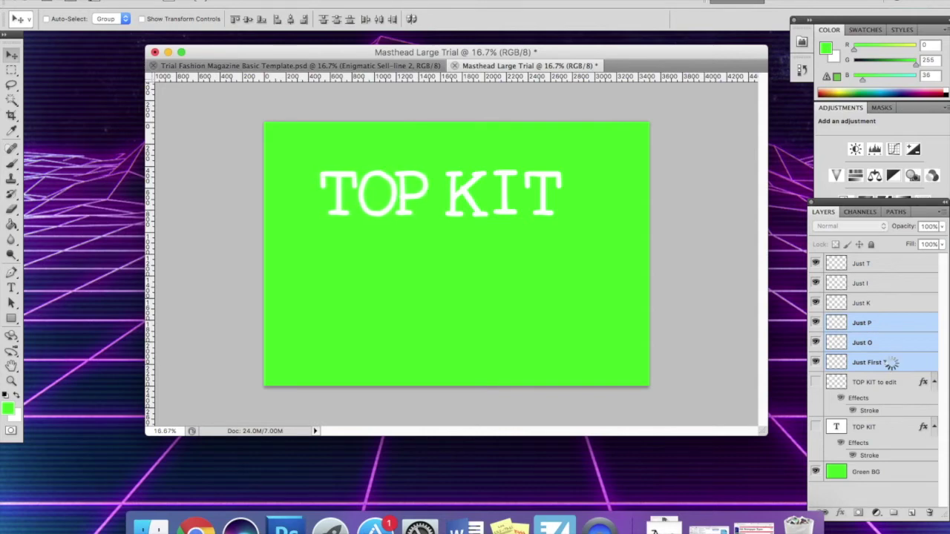
pyautogui.hotkey('shift', 'Right')
pyautogui.hotkey('shift', 'Right')
pyautogui.hotkey('shift', 'Right')
pyautogui.hotkey('shift', 'Right')
pyautogui.hotkey('shift', 'Right')
pyautogui.hotkey('shift', 'Right')
pyautogui.hotkey('shift', 'Right')
pyautogui.hotkey('shift', 'Right')
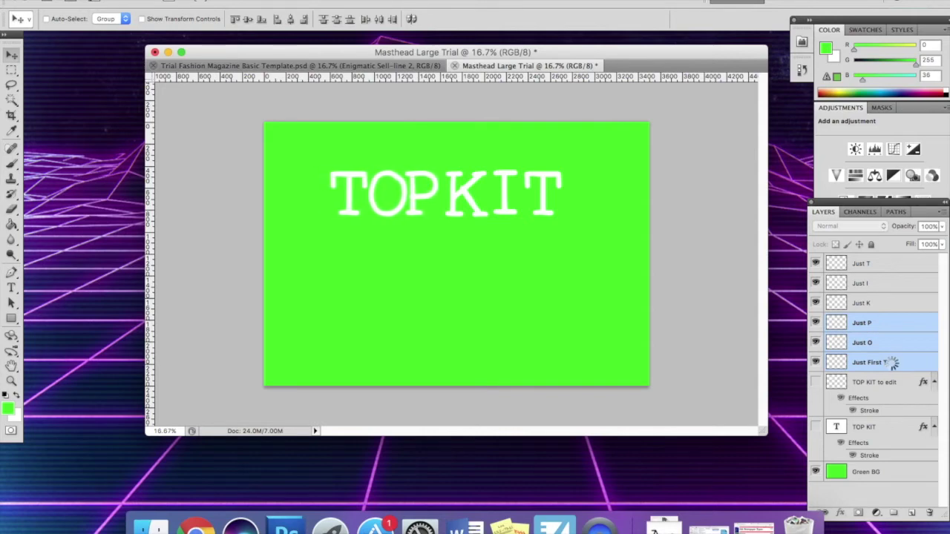
# Move the three TOP letter layers back left to leave a narrow word gap before the K
pyautogui.hotkey('shift', 'Left')
pyautogui.hotkey('shift', 'Left')
pyautogui.hotkey('shift', 'Left')
pyautogui.hotkey('shift', 'Left')
pyautogui.hotkey('shift', 'Left')
pyautogui.hotkey('shift', 'Left')
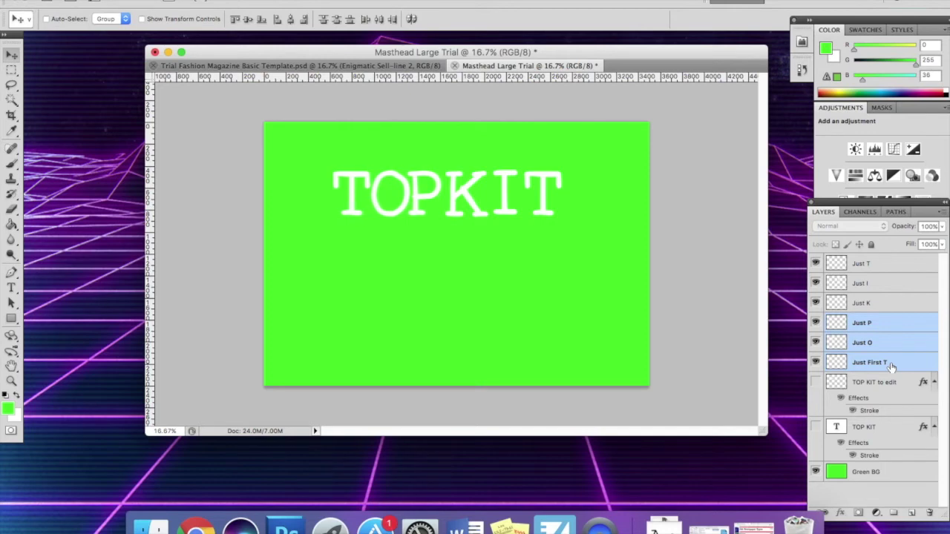
pyautogui.hotkey('shift', 'Left')
pyautogui.hotkey('shift', 'Left')
pyautogui.hotkey('shift', 'Left')
pyautogui.hotkey('shift', 'Left')
pyautogui.hotkey('shift', 'Left')
pyautogui.hotkey('shift', 'Left')
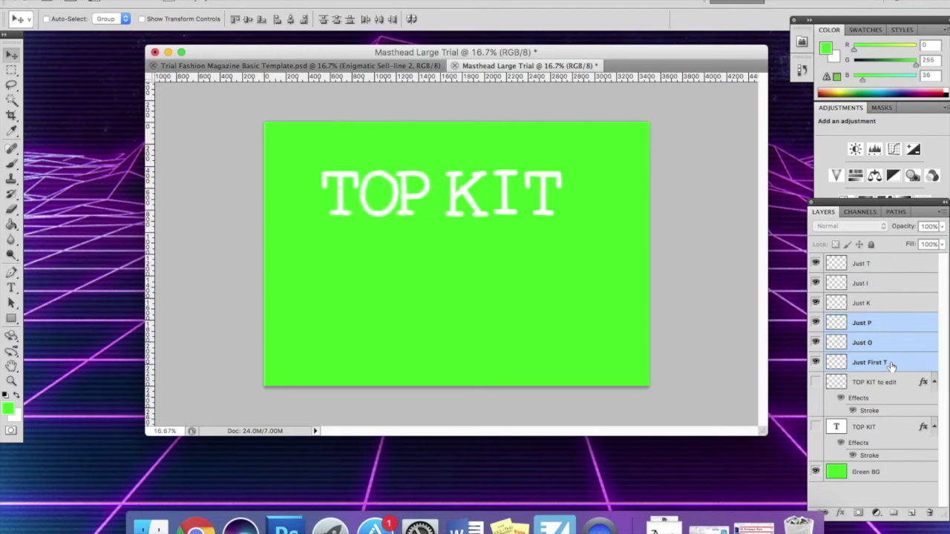
# Nudge the letter on the Just I layer toward the K until the two letters' serifs meet
pyautogui.click(894, 305)
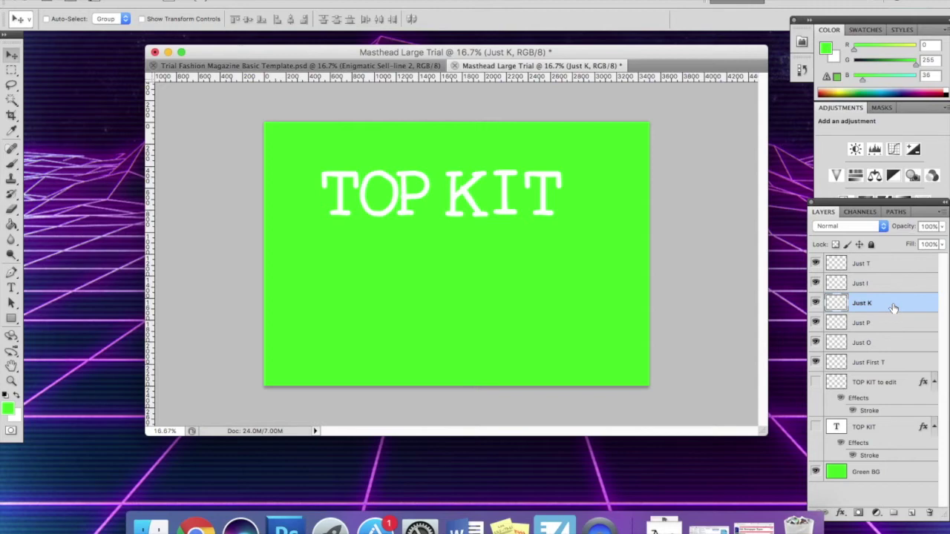
pyautogui.click(888, 283)
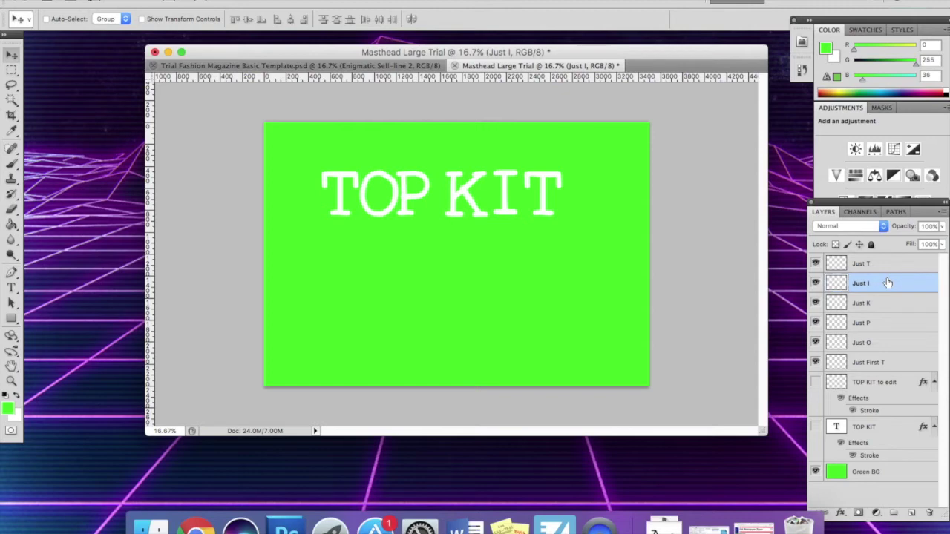
pyautogui.hotkey('shift', 'Left')
pyautogui.hotkey('shift', 'Left')
pyautogui.hotkey('shift', 'Left')
pyautogui.hotkey('shift', 'Down')
pyautogui.hotkey('shift', 'Down')
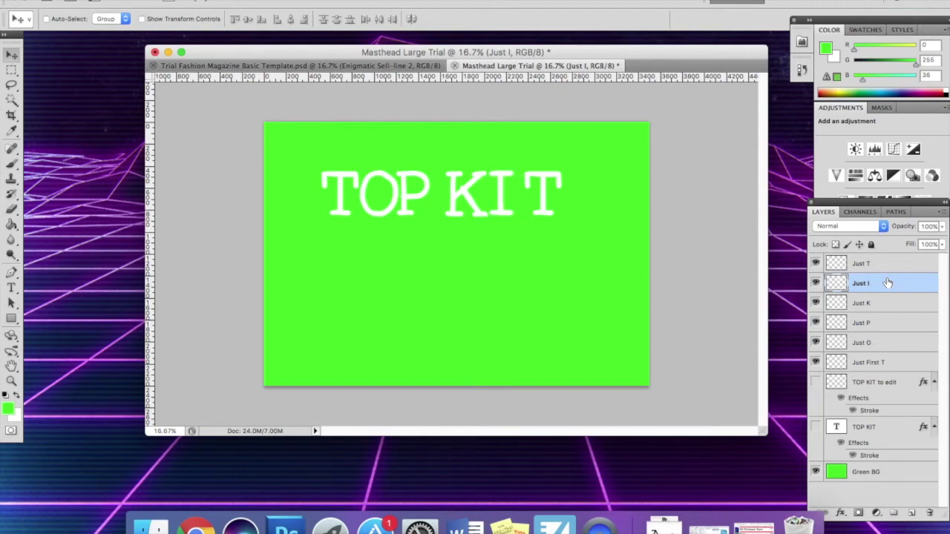
pyautogui.hotkey('shift', 'Down')
pyautogui.hotkey('shift', 'Up')
pyautogui.hotkey('shift', 'Right')
pyautogui.hotkey('shift', 'Right')
pyautogui.hotkey('shift', 'Right')
pyautogui.hotkey('shift', 'Down')
# Nudge the final T left against the I, and shift the K slightly right to tighten the word KIT
pyautogui.click(883, 265)
pyautogui.hotkey('shift', 'Left')
pyautogui.hotkey('shift', 'Left')
pyautogui.hotkey('shift', 'Left')
pyautogui.hotkey('shift', 'Left')
pyautogui.hotkey('shift', 'Left')
pyautogui.hotkey('shift', 'Left')
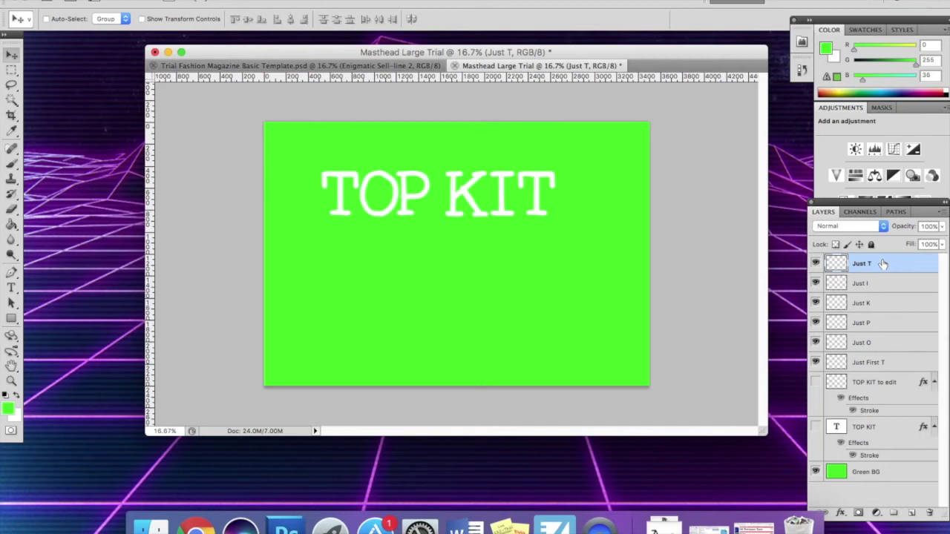
pyautogui.hotkey('shift', 'Left')
pyautogui.hotkey('shift', 'Left')
pyautogui.hotkey('shift', 'Right')
pyautogui.hotkey('shift', 'Left')
pyautogui.hotkey('shift', 'Left')
pyautogui.hotkey('shift', 'Left')
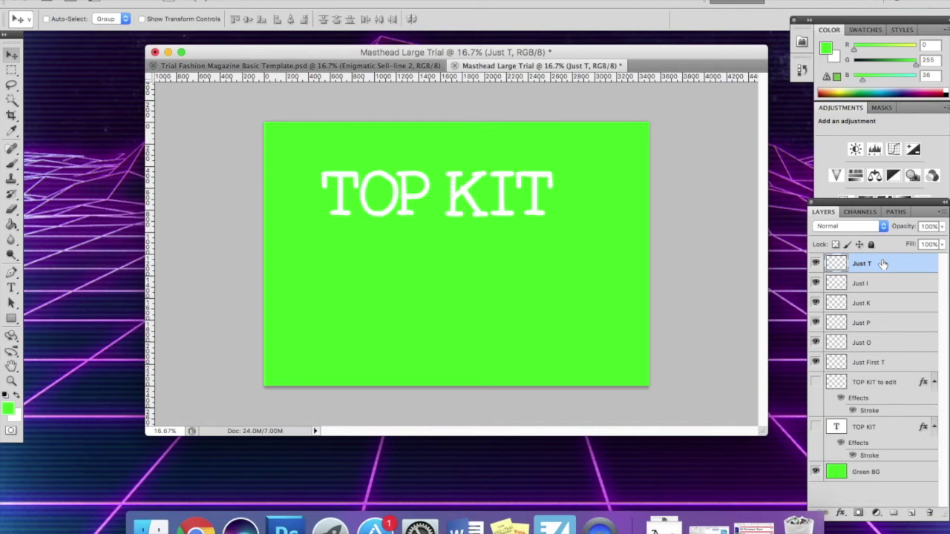
pyautogui.hotkey('shift', 'Right')
pyautogui.hotkey('shift', 'Right')
pyautogui.click(883, 302)
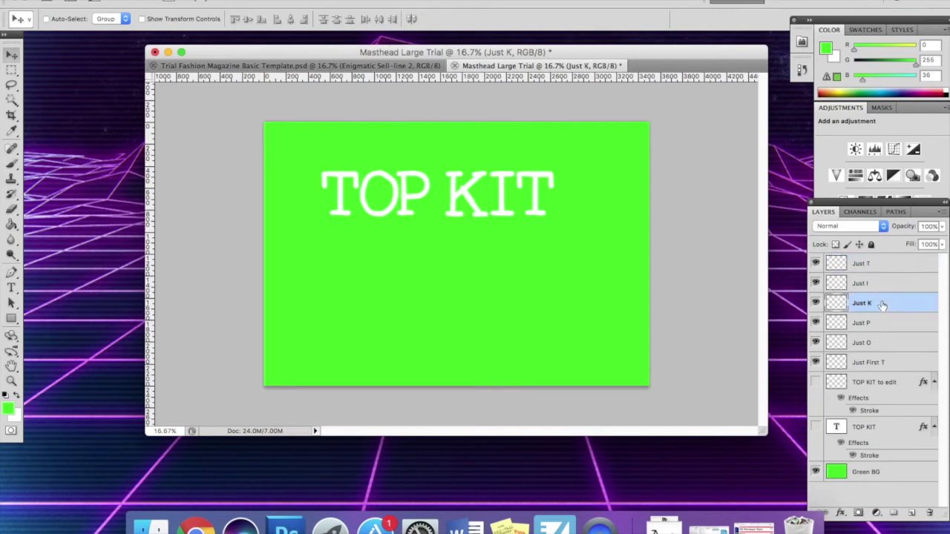
pyautogui.hotkey('shift', 'Right')
# Select the Just K, Just I and Just T layers together and move them left, close to the P
pyautogui.keyDown('shift'); pyautogui.click(889, 268); pyautogui.keyUp('shift')
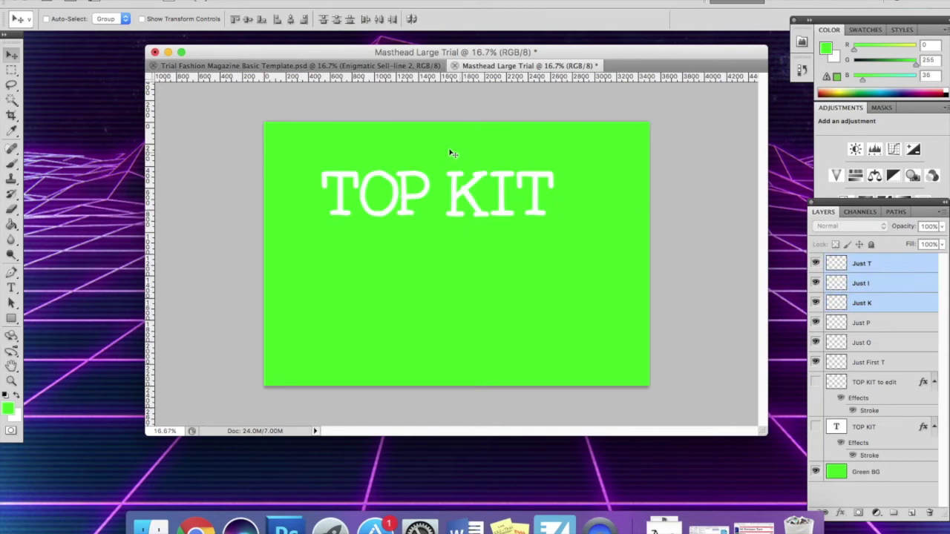
pyautogui.click(12, 56)
pyautogui.click(478, 179)
pyautogui.moveTo(477, 179)
pyautogui.mouseDown()
pyautogui.moveTo(489, 184)
pyautogui.moveTo(479, 269)
pyautogui.moveTo(386, 289)
pyautogui.moveTo(400, 174)
pyautogui.moveTo(483, 187)
pyautogui.moveTo(412, 274)
pyautogui.moveTo(433, 214)
pyautogui.moveTo(455, 233)
pyautogui.moveTo(446, 212)
pyautogui.moveTo(465, 181)
pyautogui.mouseUp()
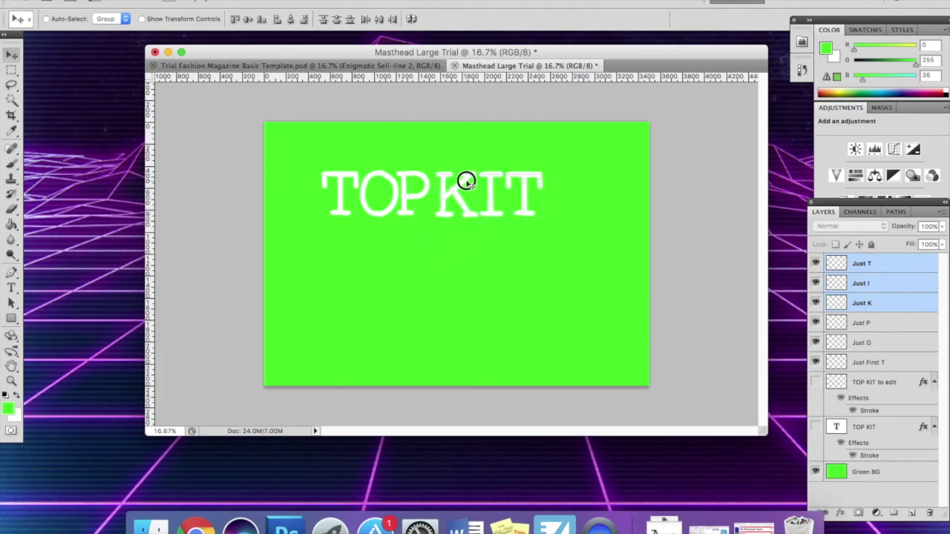
pyautogui.moveTo(466, 182); pyautogui.dragTo(466, 182)
# Merge the selected K, I and T layers and rename the merged layer "KIT all"
pyautogui.rightClick(891, 306)
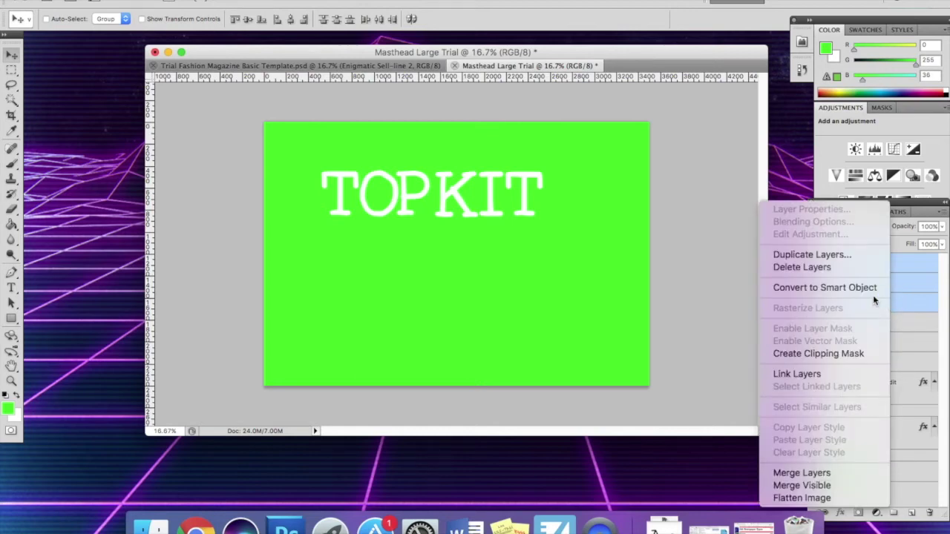
pyautogui.click(820, 473)
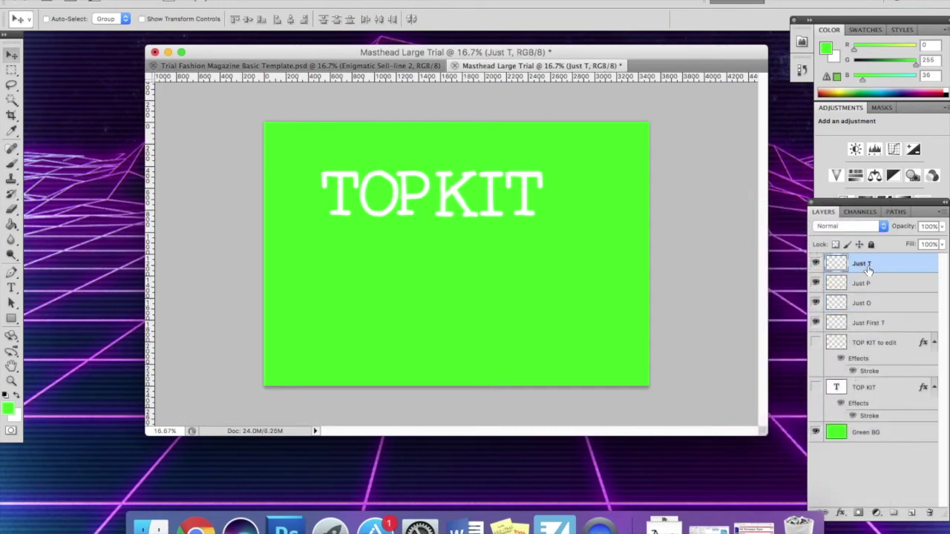
pyautogui.doubleClick(867, 267)
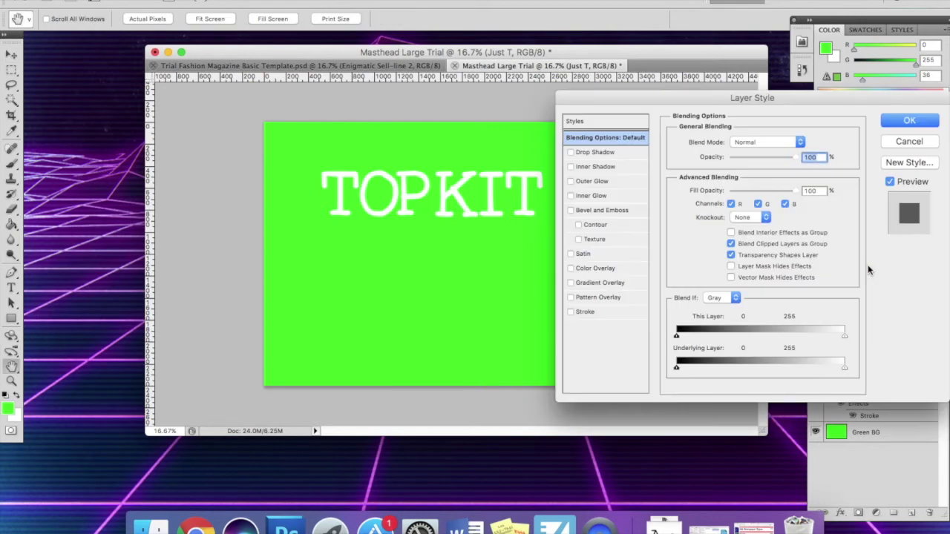
pyautogui.click(908, 121)
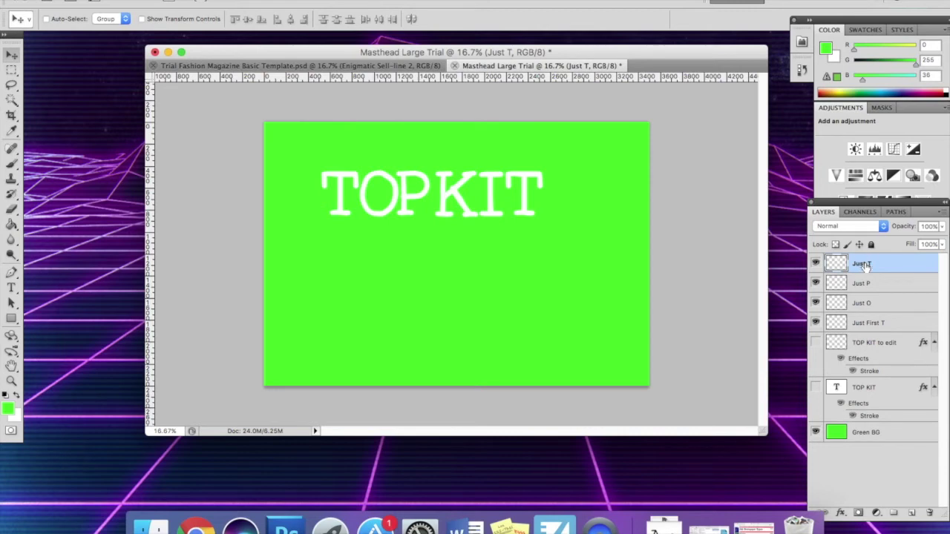
pyautogui.doubleClick(864, 266)
pyautogui.press('BackSpace')
pyautogui.write('KIT all')
# Merge the Just First T, Just O and Just P layers and rename the merged layer "TOP all"
pyautogui.click(898, 325)
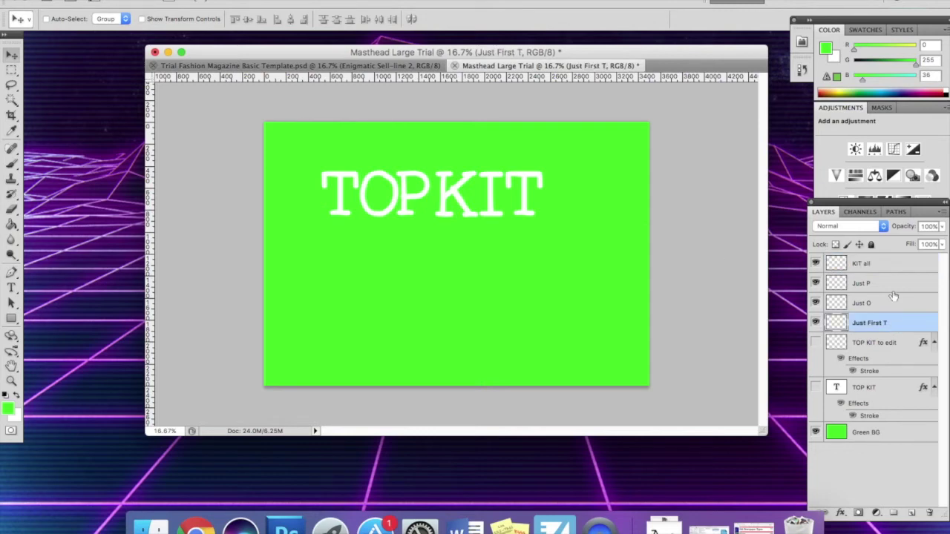
pyautogui.keyDown('shift'); pyautogui.click(892, 288); pyautogui.keyUp('shift')
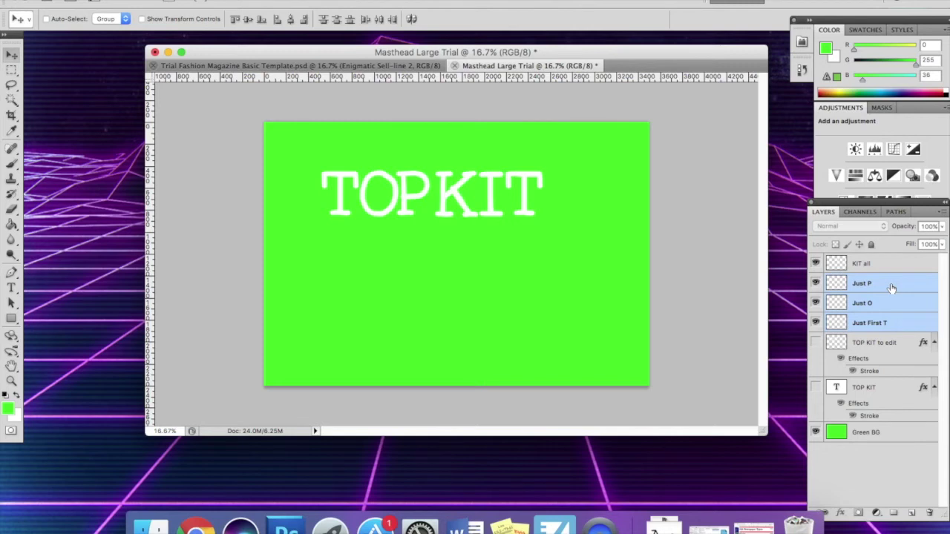
pyautogui.rightClick(893, 285)
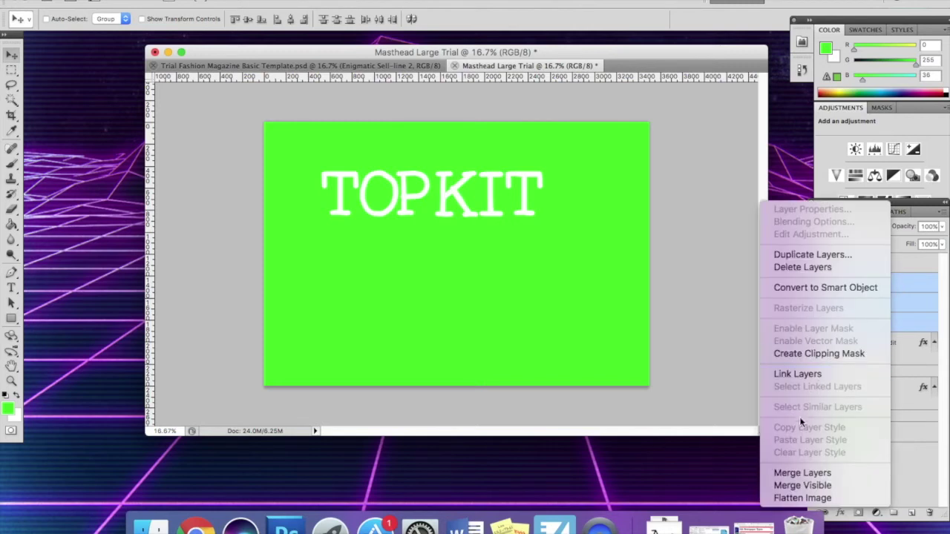
pyautogui.click(804, 475)
pyautogui.press('super+e')
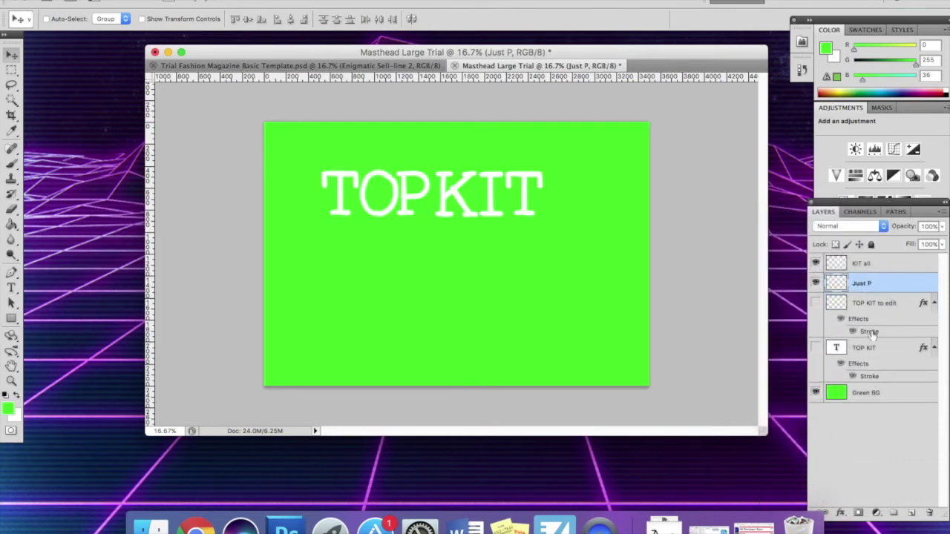
pyautogui.doubleClick(864, 283)
pyautogui.press('BackSpace')
pyautogui.write('TOP all')
pyautogui.press('Return')
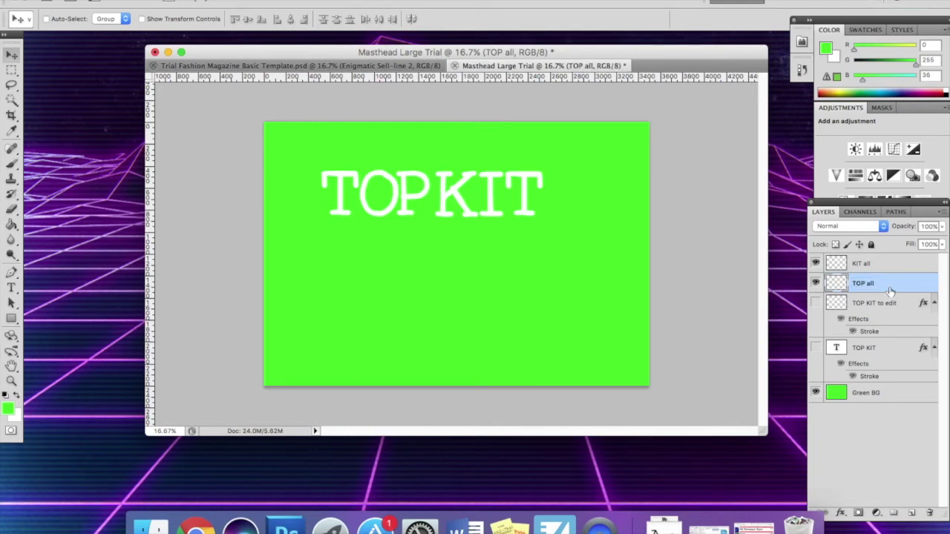
# Toggle the visibility of the TOP all and KIT all layers to check which word each one holds
pyautogui.click(816, 283)
pyautogui.click(816, 283)
pyautogui.click(816, 263)
pyautogui.click(816, 263)
# Move the word TOP up and to the right so that its P overlaps the upper part of the K
pyautogui.moveTo(403, 187); pyautogui.dragTo(419, 160)
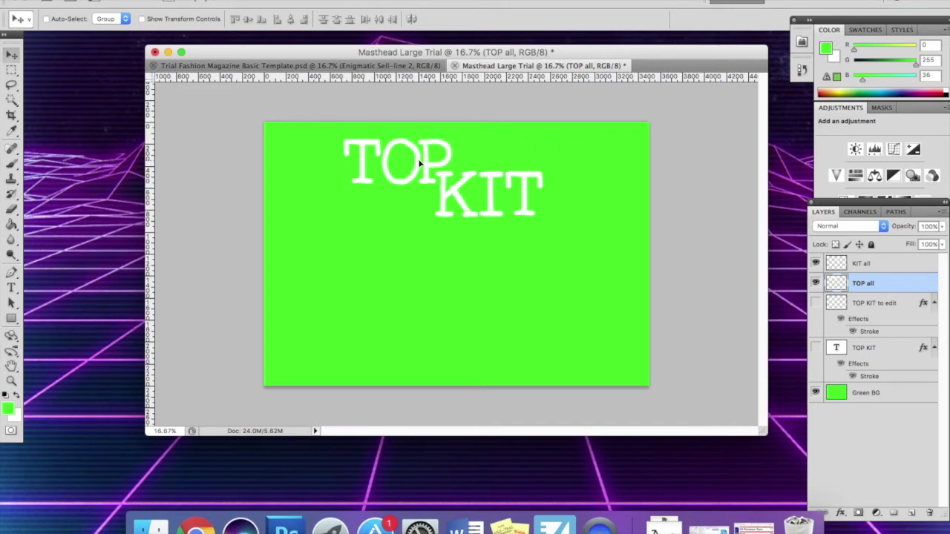
pyautogui.press('Left')
pyautogui.press('Left')
pyautogui.press('Left')
pyautogui.press('Left')
pyautogui.press('Left')
pyautogui.press('Left')
pyautogui.press('Left')
pyautogui.press('Left')
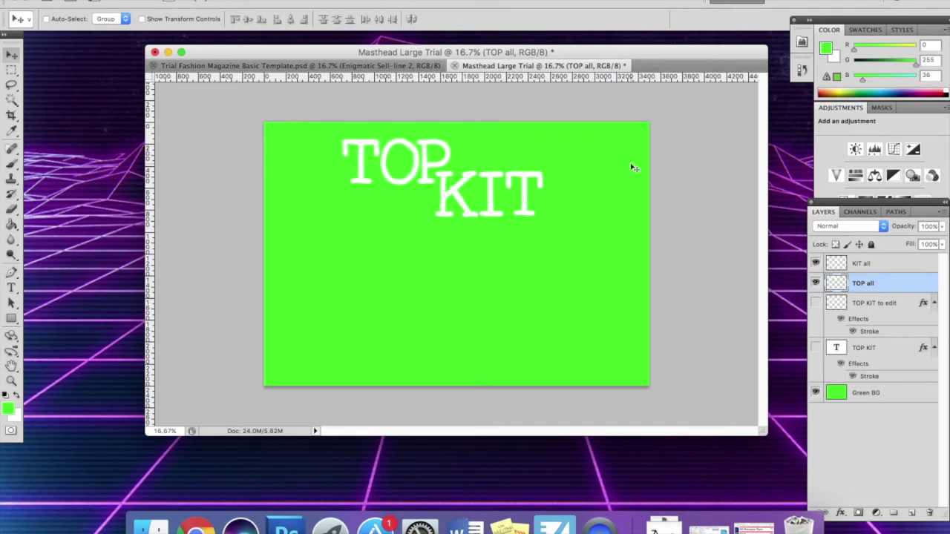
pyautogui.press('Right')
pyautogui.press('Right')
pyautogui.press('Right')
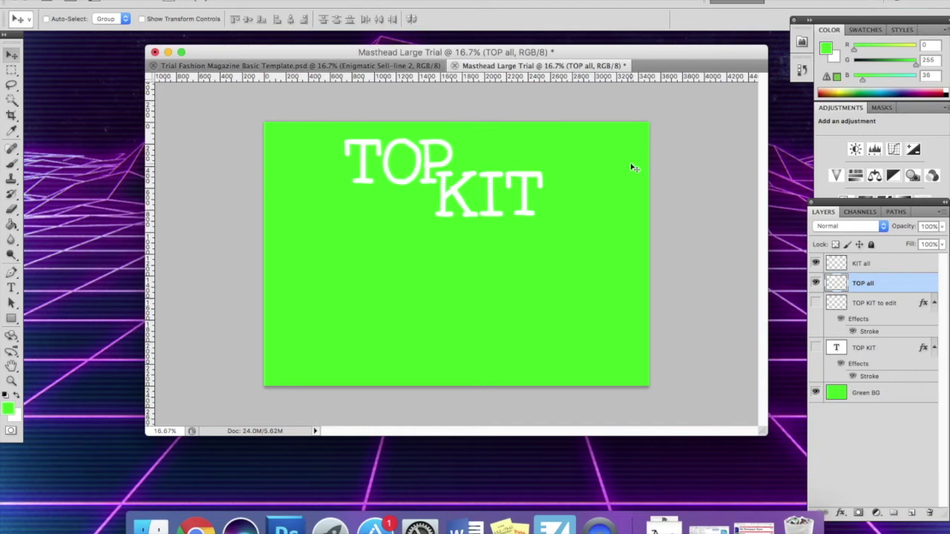
# Try a higher position for the word TOP above KIT, and nudge it back down
pyautogui.press('Up')
pyautogui.press('Up')
pyautogui.press('Up')
pyautogui.press('Up')
pyautogui.press('Up')
pyautogui.press('Up')
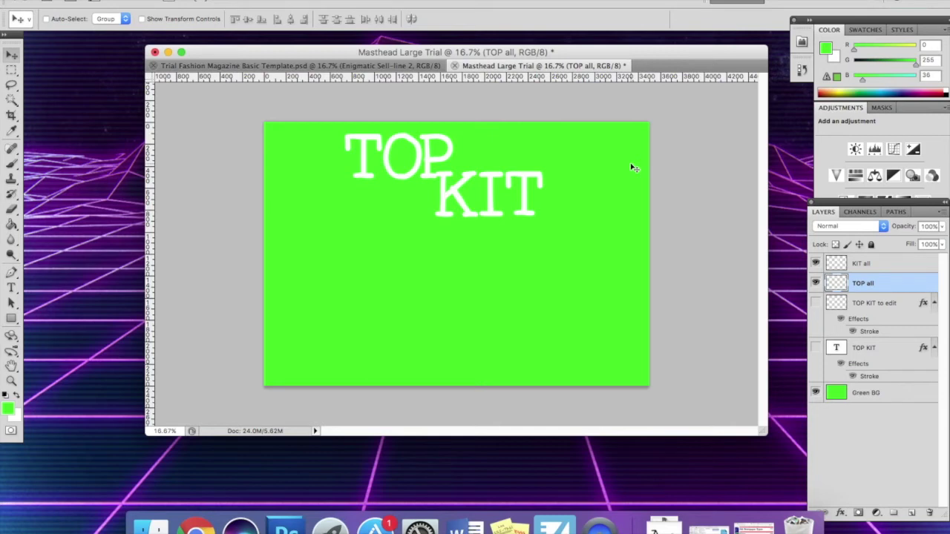
pyautogui.press('Up')
pyautogui.press('Down')
pyautogui.press('Down')
pyautogui.press('Down')
pyautogui.press('Down')
pyautogui.press('Down')
pyautogui.press('Down')
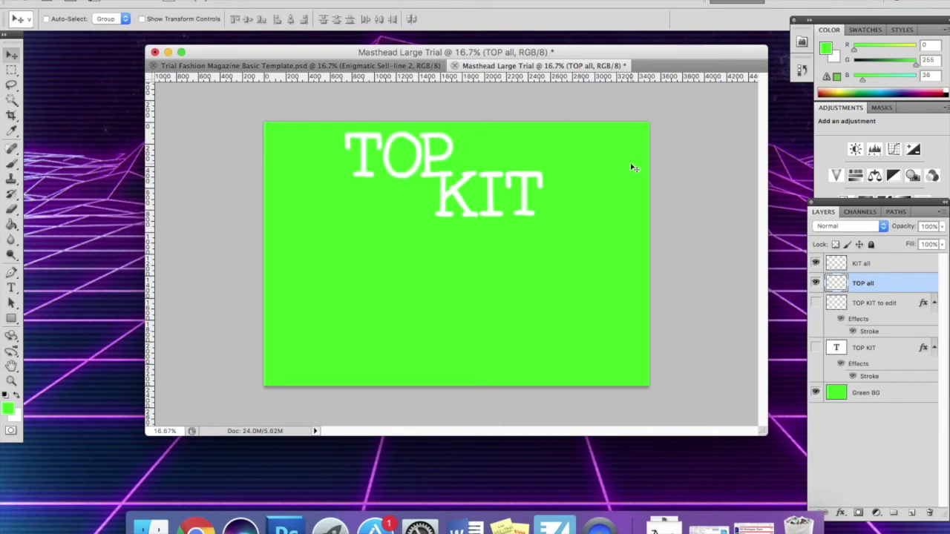
pyautogui.press('Down')
pyautogui.press('Down')
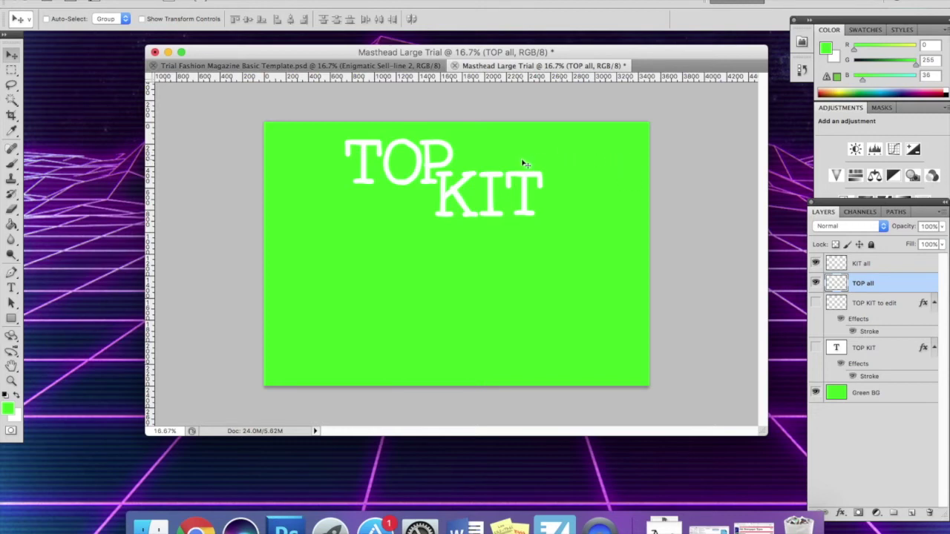
# Duplicate the KIT all and TOP all layers together within the Masthead Large Trial document
pyautogui.keyDown('shift'); pyautogui.click(881, 264); pyautogui.keyUp('shift')
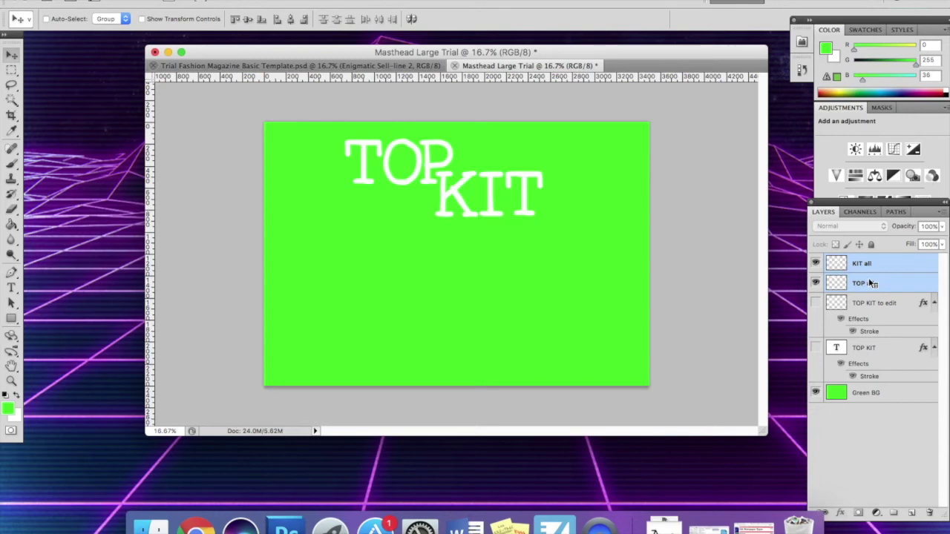
pyautogui.rightClick(869, 283)
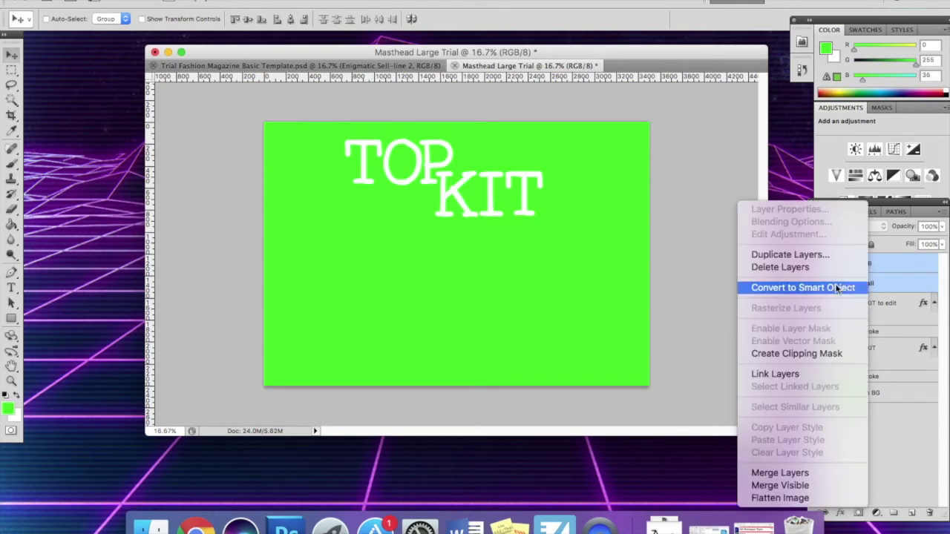
pyautogui.click(815, 255)
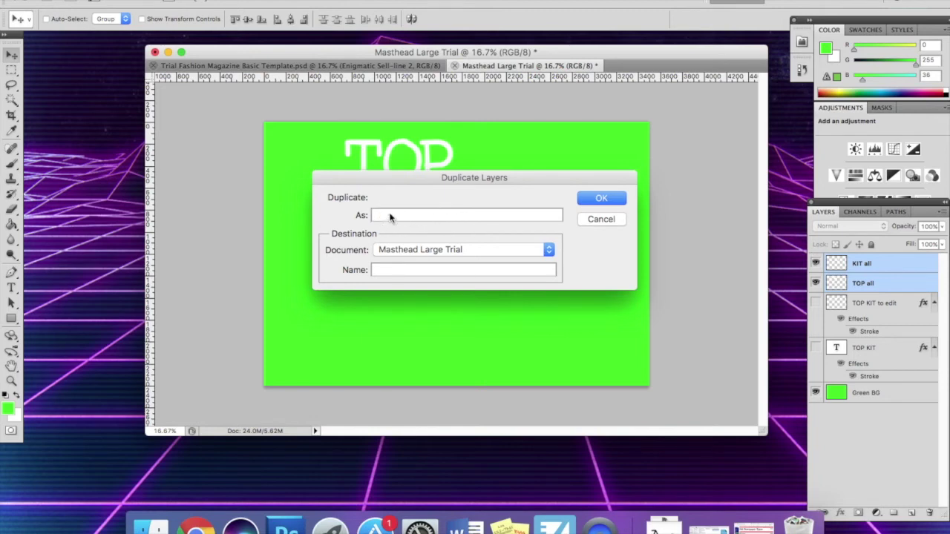
pyautogui.click(600, 199)
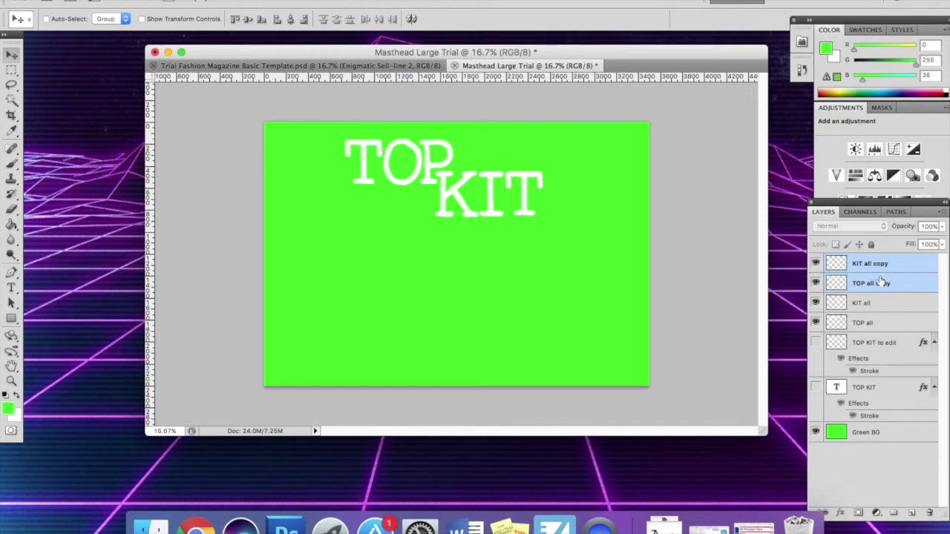
# Toggle the visibility of the two duplicated layers to compare them with the originals
pyautogui.click(816, 282)
pyautogui.click(816, 264)
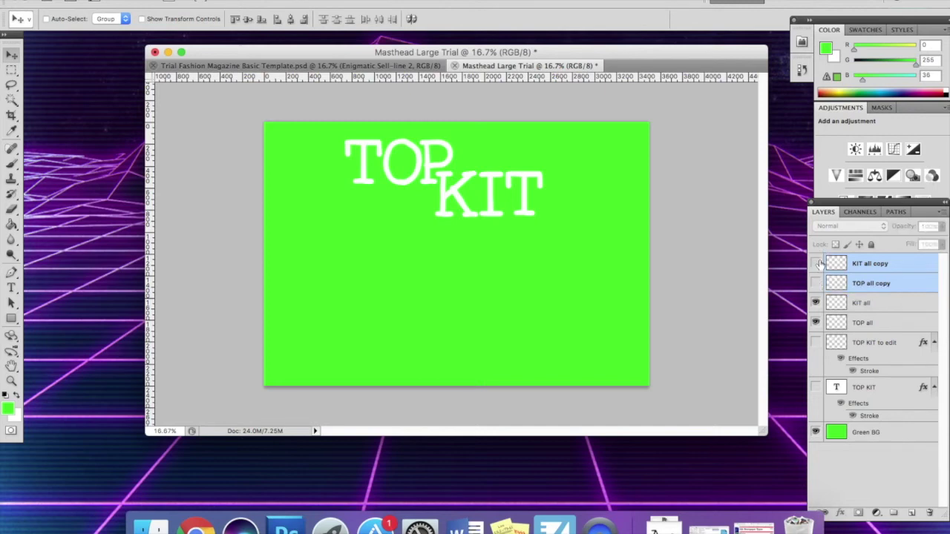
pyautogui.click(816, 263)
pyautogui.click(815, 283)
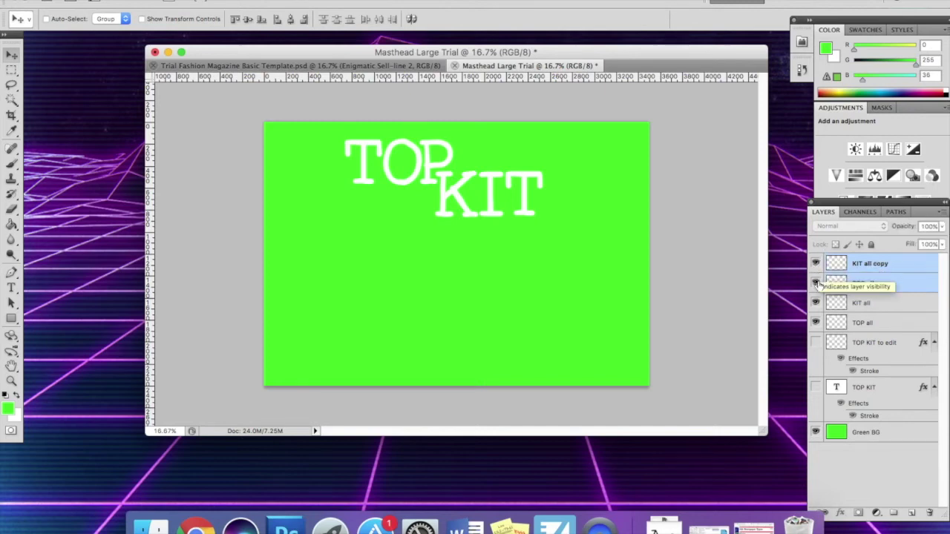
pyautogui.click(816, 264)
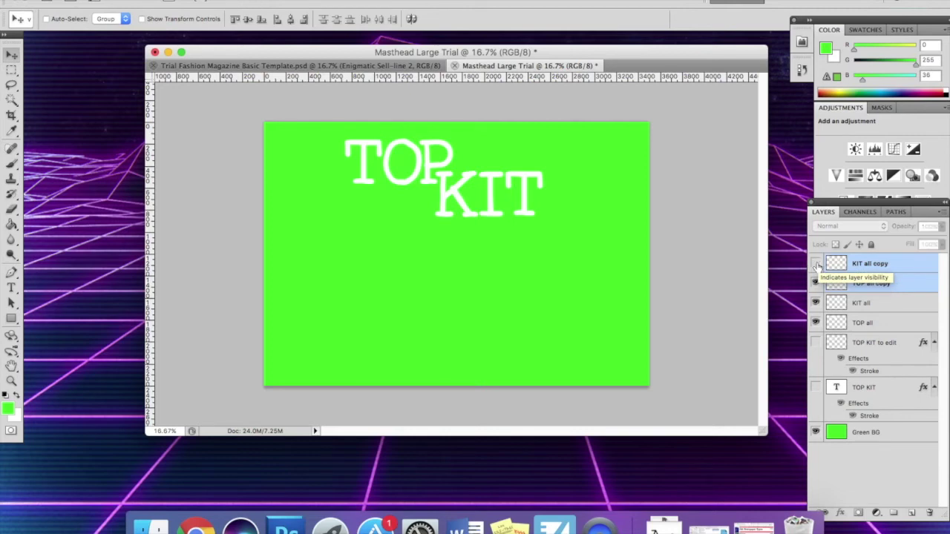
pyautogui.click(816, 282)
pyautogui.click(816, 263)
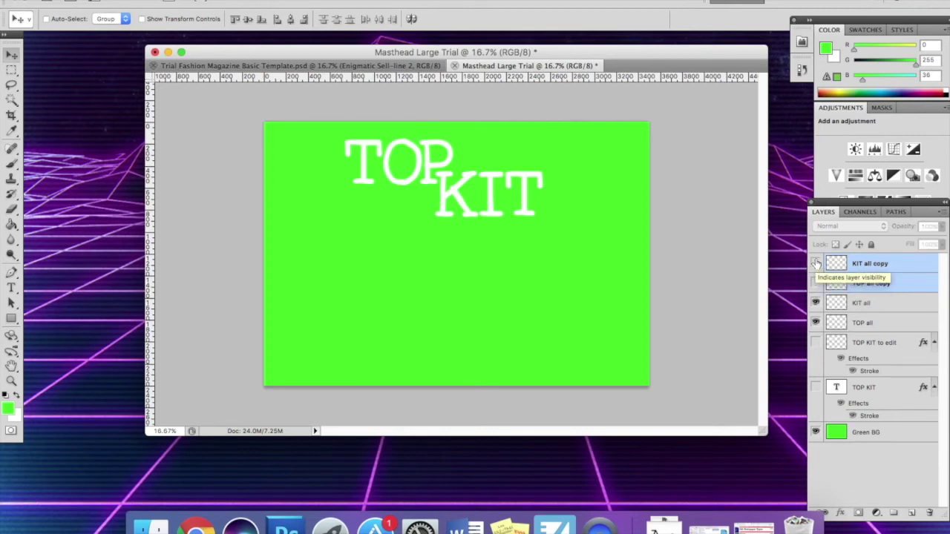
pyautogui.click(816, 283)
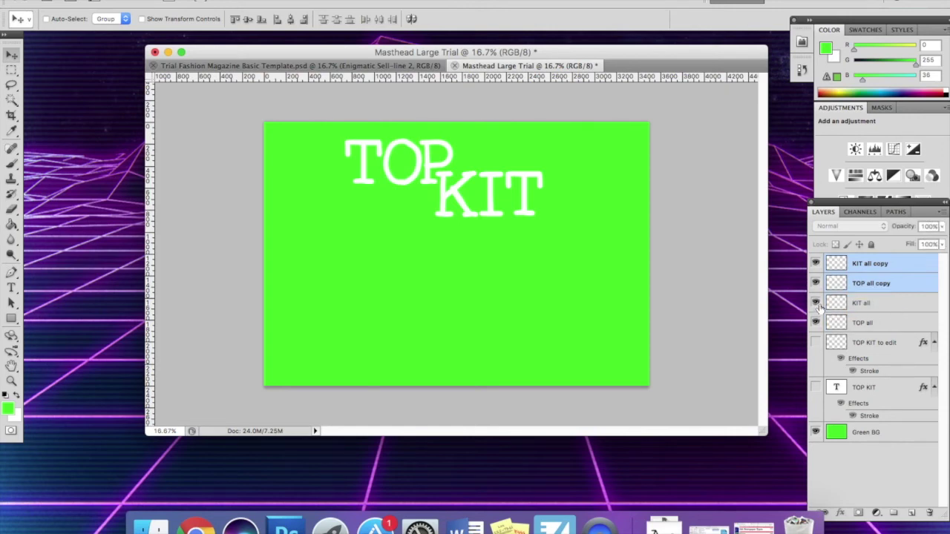
# Hide the original KIT all and TOP all layers and merge their two copies into one layer
pyautogui.moveTo(816, 303); pyautogui.dragTo(815, 323)
pyautogui.rightClick(868, 284)
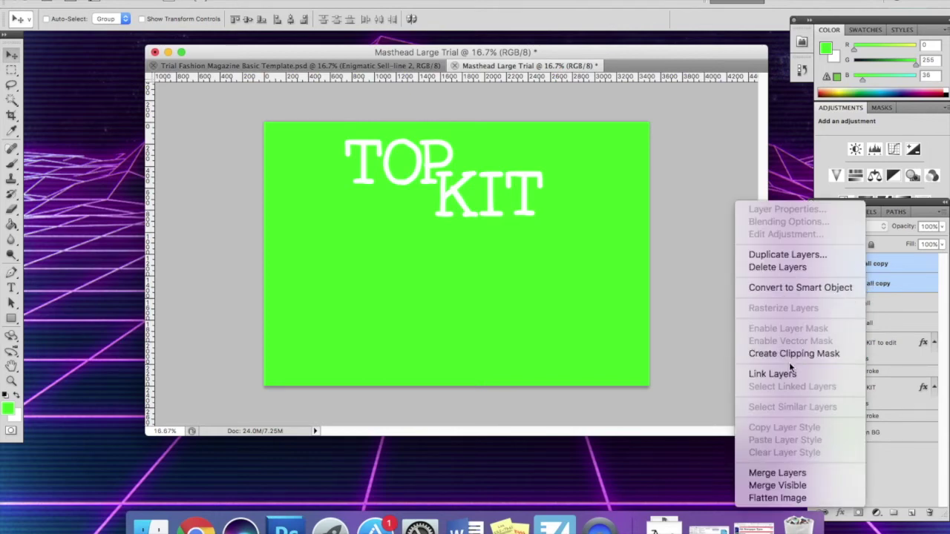
pyautogui.click(784, 472)
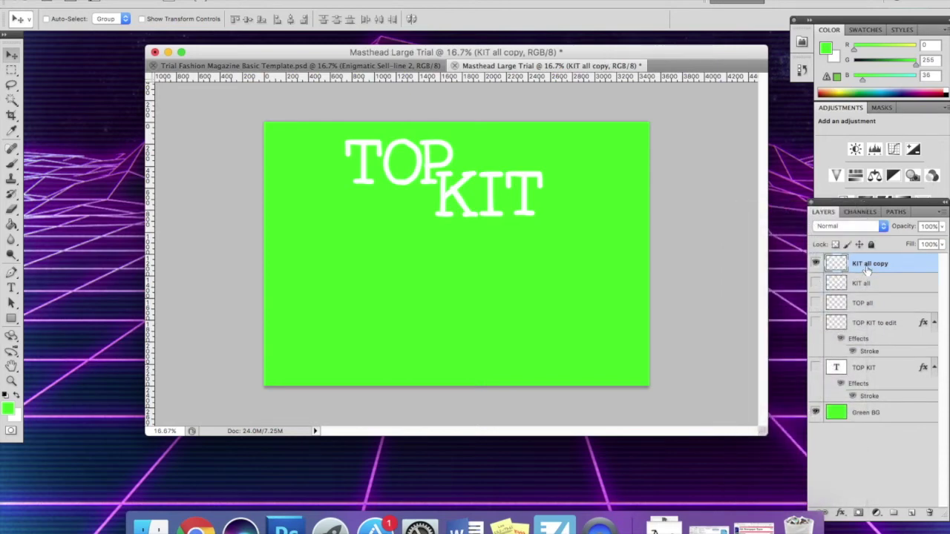
# Toggle the visibility of the merged KIT all copy layer to check that it holds both words
pyautogui.click(815, 263)
pyautogui.click(816, 264)
pyautogui.click(815, 265)
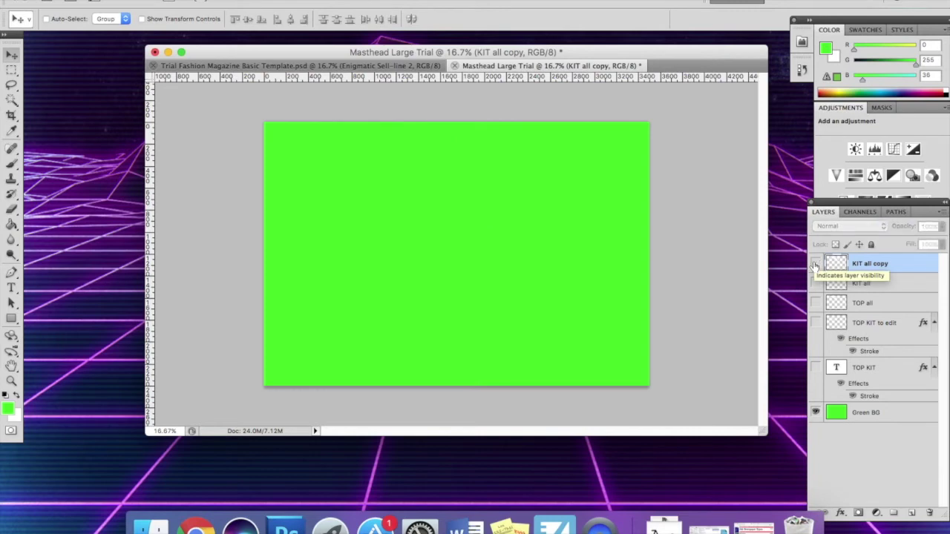
pyautogui.click(816, 264)
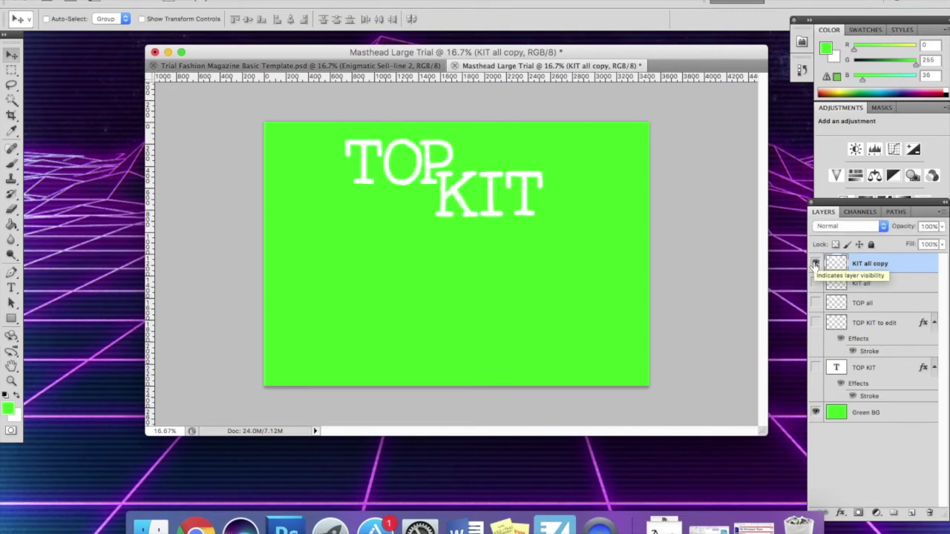
# Rename the merged layer as TOPKIT Interlock final and move its lettering slightly lower on the green canvas
pyautogui.doubleClick(873, 265)
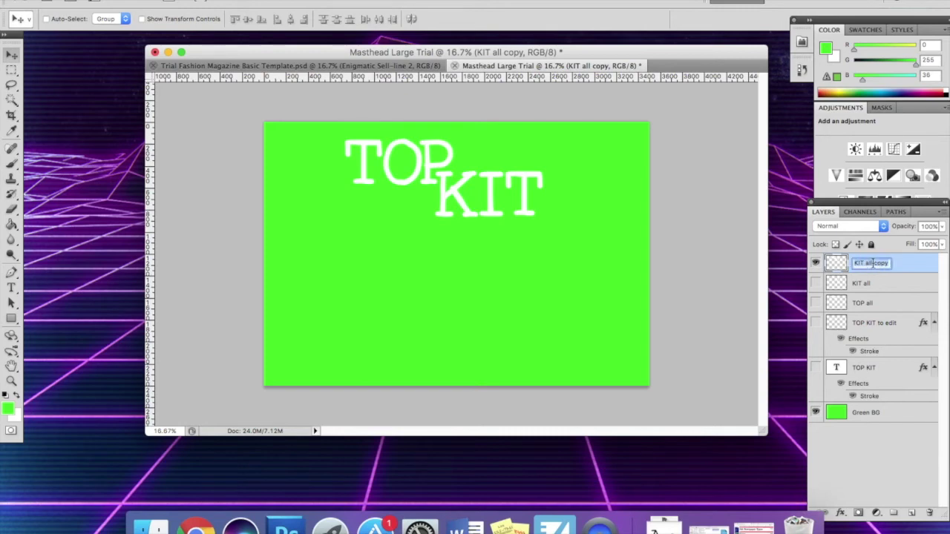
pyautogui.press('BackSpace')
pyautogui.write('TOPKIT Interlock final')
pyautogui.press('Return')
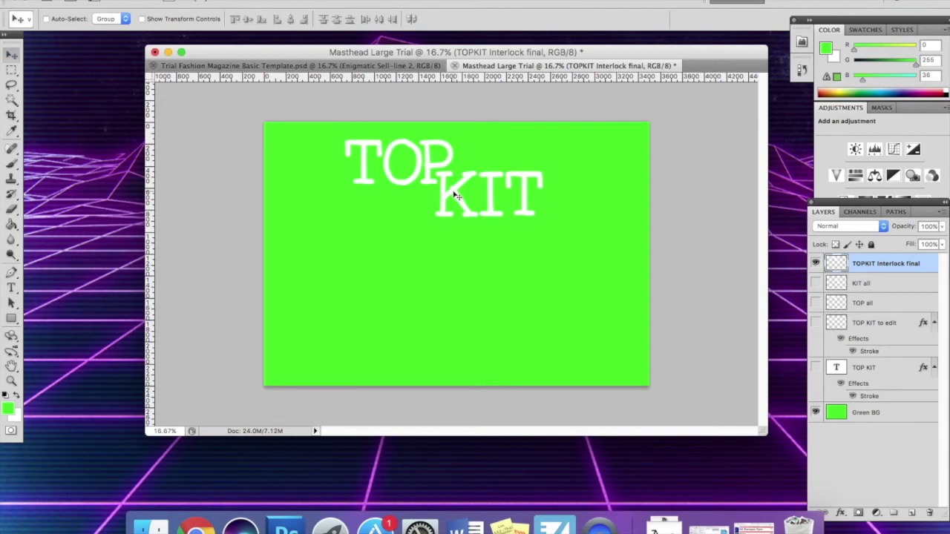
pyautogui.moveTo(456, 195); pyautogui.dragTo(449, 228)
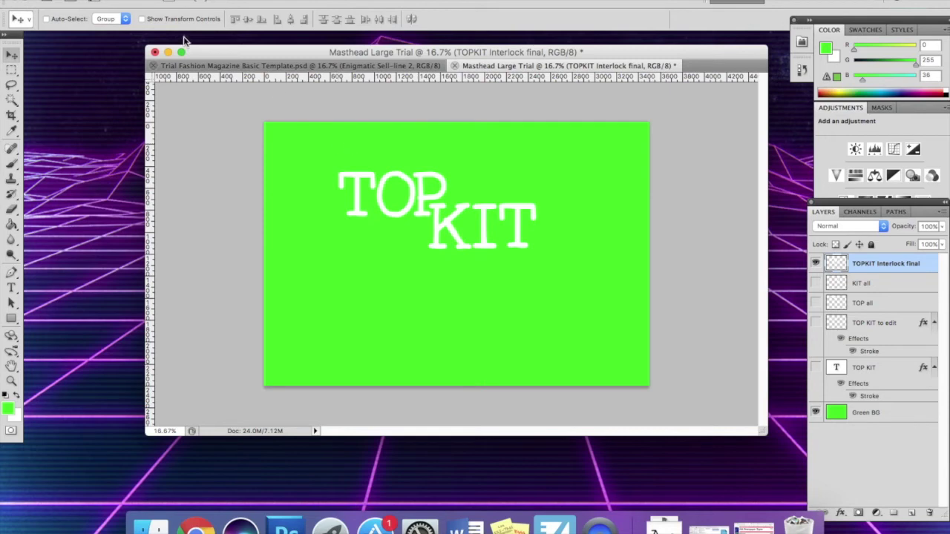
# Try stretching the TOPKIT Interlock final lettering with Scale to about 112% width and 110% height
pyautogui.click(103, 0)
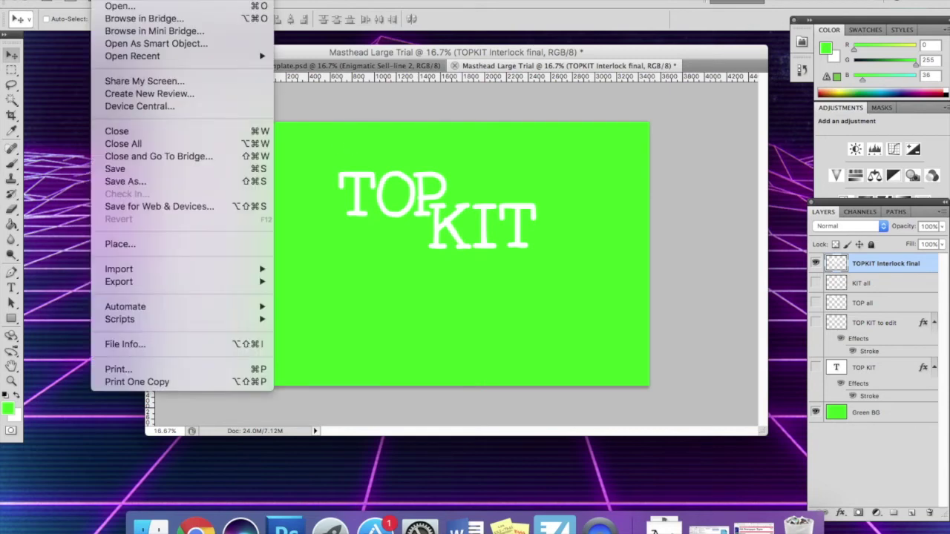
pyautogui.moveTo(136, 0)
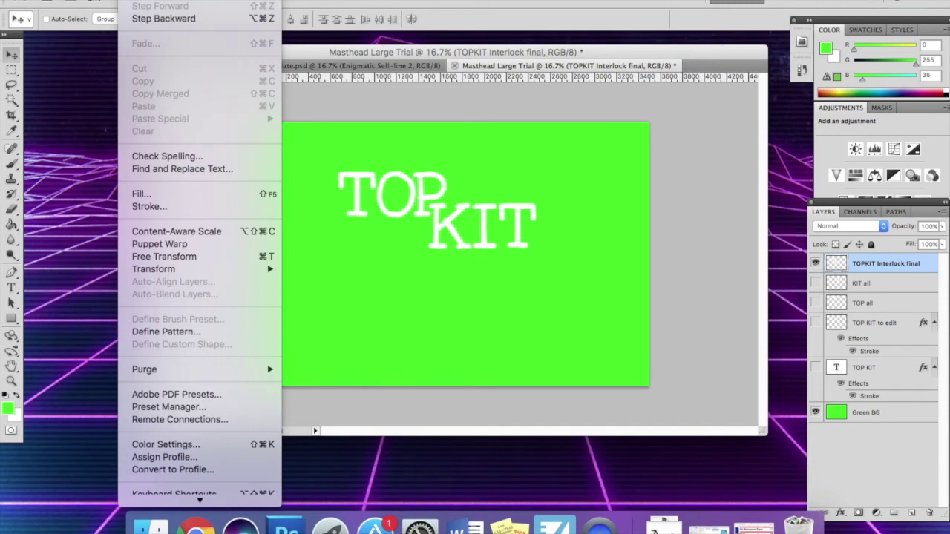
pyautogui.moveTo(167, 272)
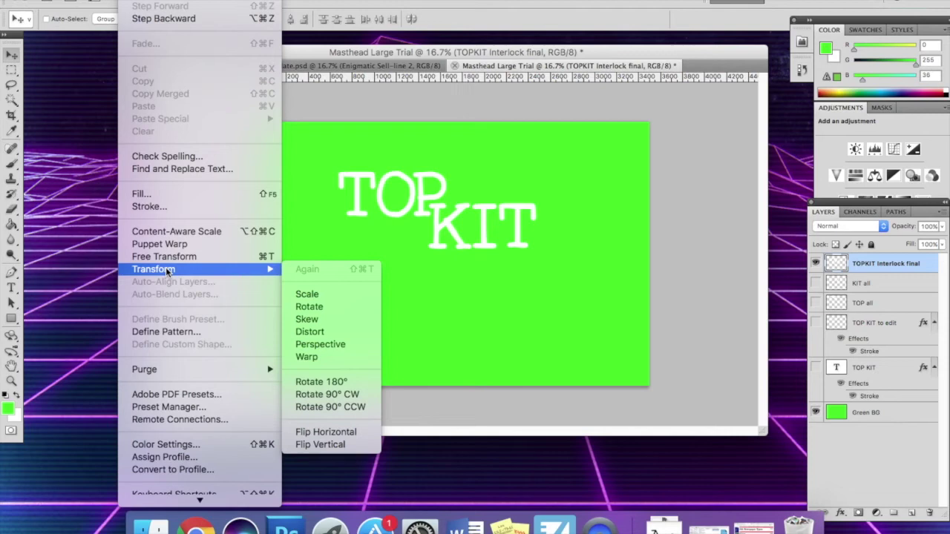
pyautogui.click(307, 294)
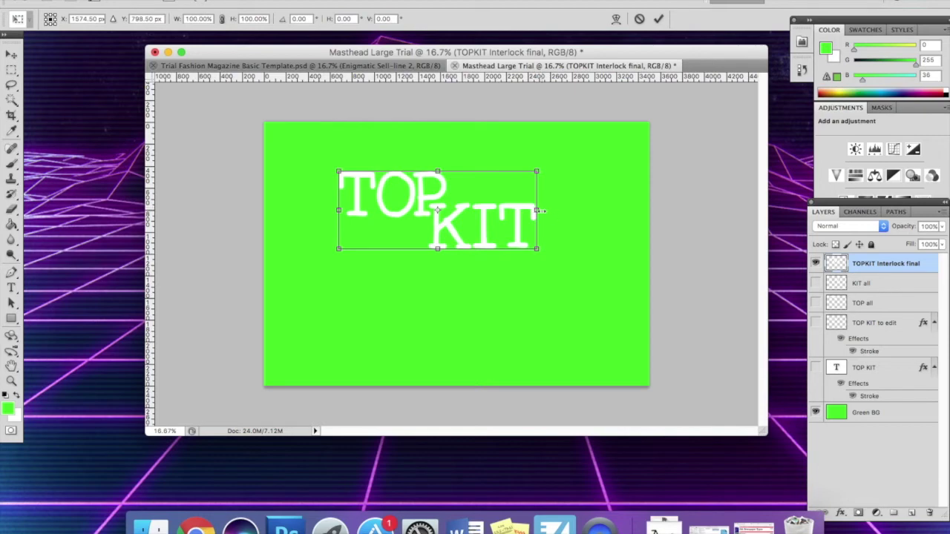
pyautogui.moveTo(541, 211); pyautogui.dragTo(588, 205)
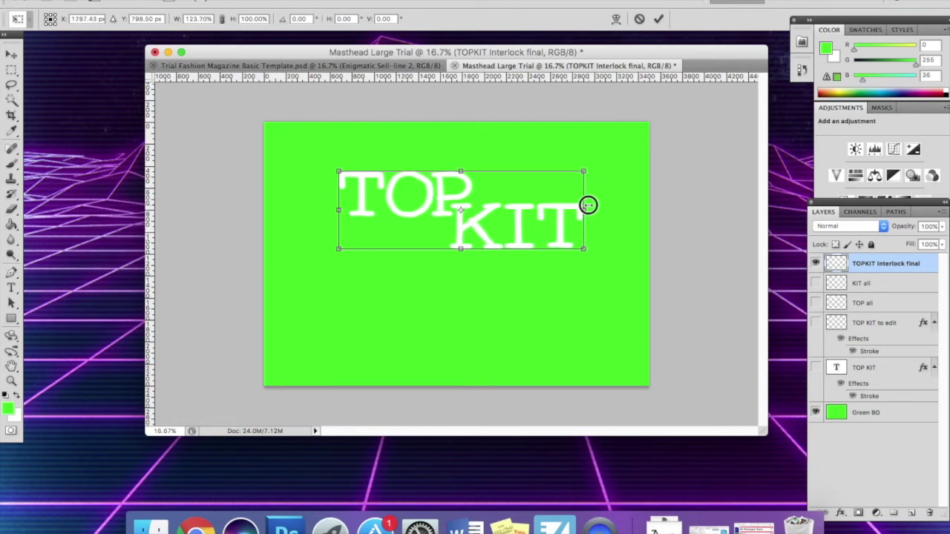
pyautogui.moveTo(588, 205); pyautogui.dragTo(561, 205)
pyautogui.moveTo(449, 250)
pyautogui.mouseDown()
pyautogui.moveTo(439, 324)
pyautogui.moveTo(440, 257)
pyautogui.mouseUp()
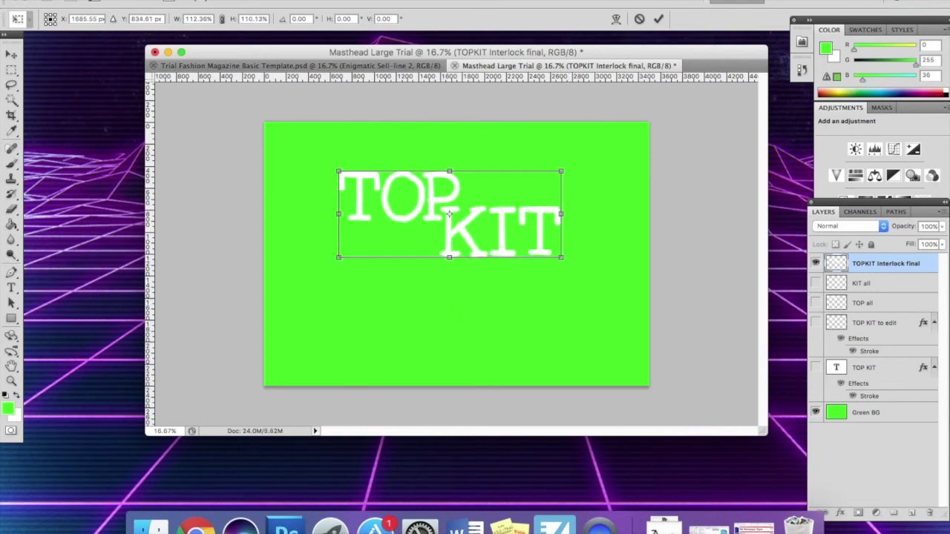
pyautogui.press('Return')
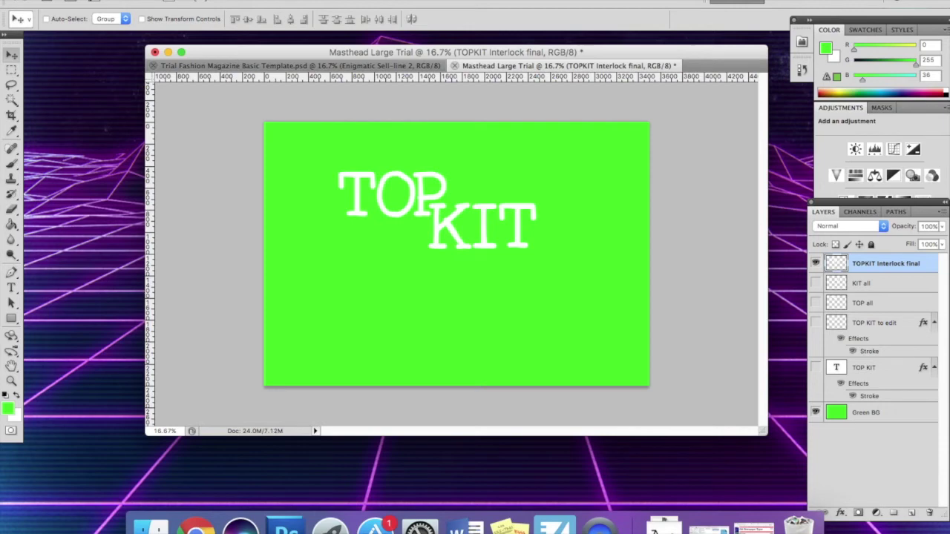
# Try scaling the masthead lettering from its corners, both proportionally and freely, ending at about 93% width and 106% height
pyautogui.click(134, 0)
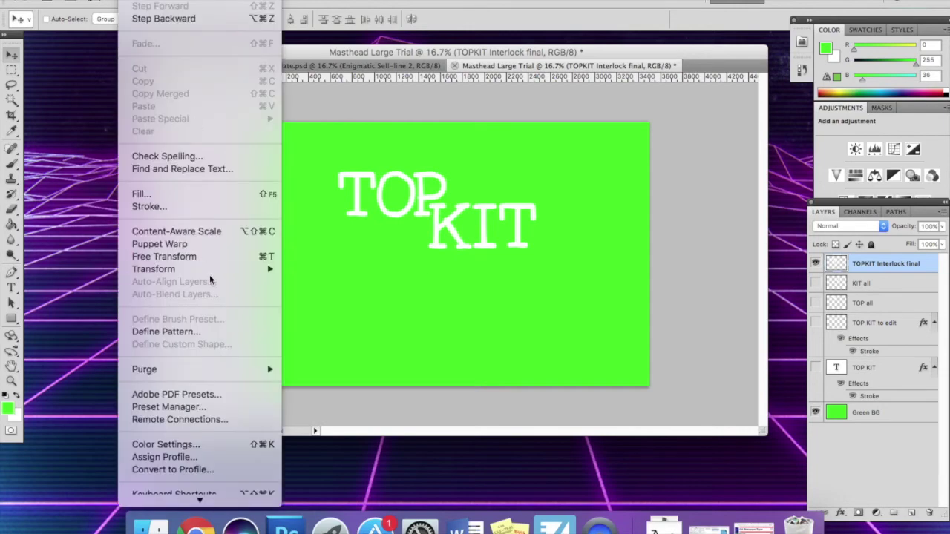
pyautogui.moveTo(212, 269)
pyautogui.click(337, 295)
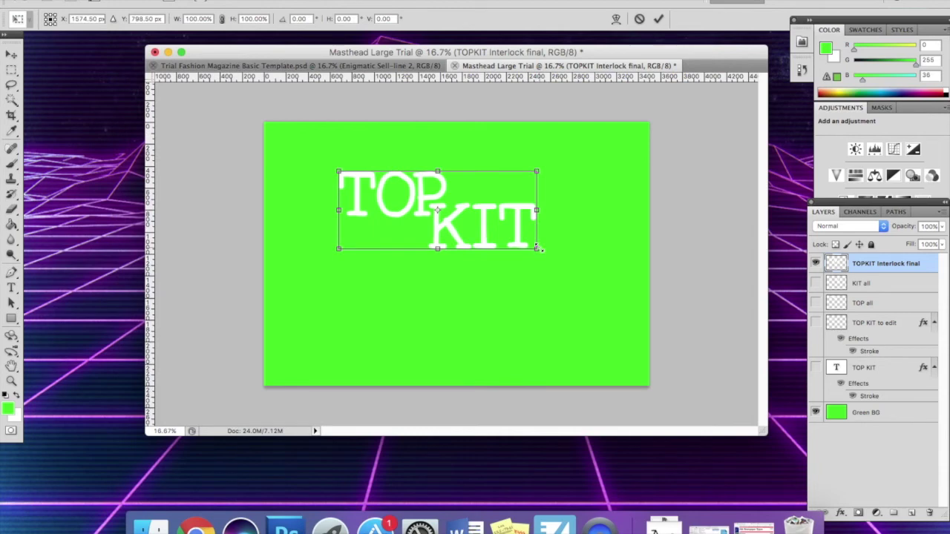
pyautogui.moveTo(539, 246); pyautogui.dragTo(515, 250)
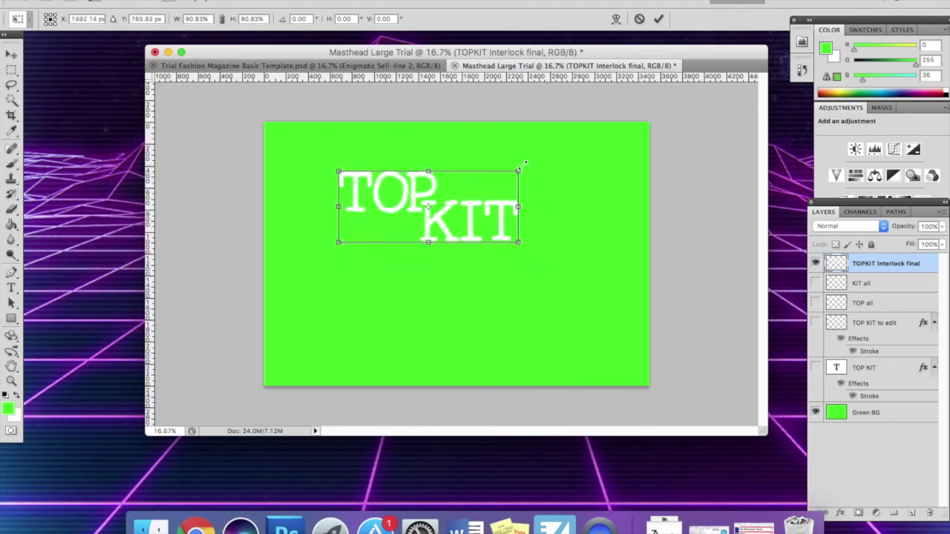
pyautogui.moveTo(521, 169)
pyautogui.mouseDown()
pyautogui.moveTo(575, 144)
pyautogui.moveTo(519, 174)
pyautogui.moveTo(575, 148)
pyautogui.moveTo(529, 180)
pyautogui.mouseUp()
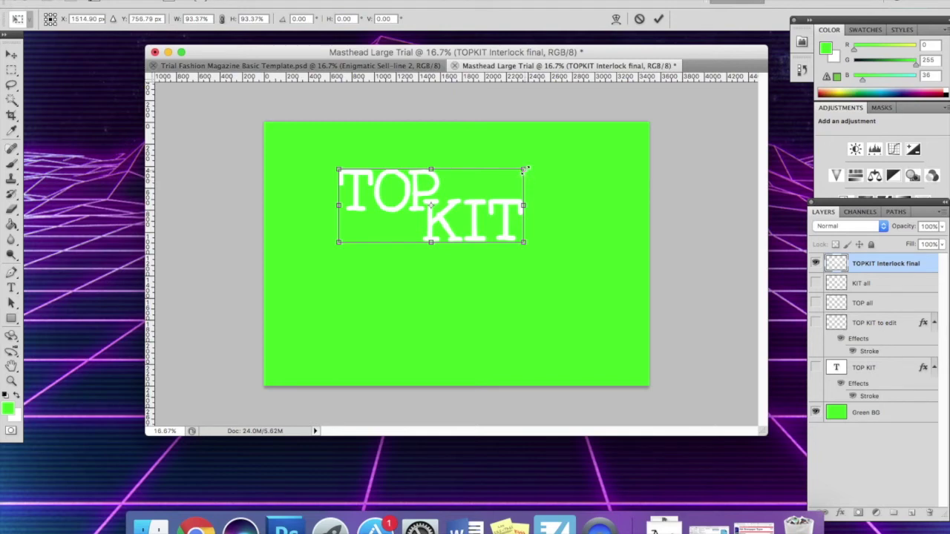
pyautogui.moveTo(525, 169); pyautogui.dragTo(550, 163)
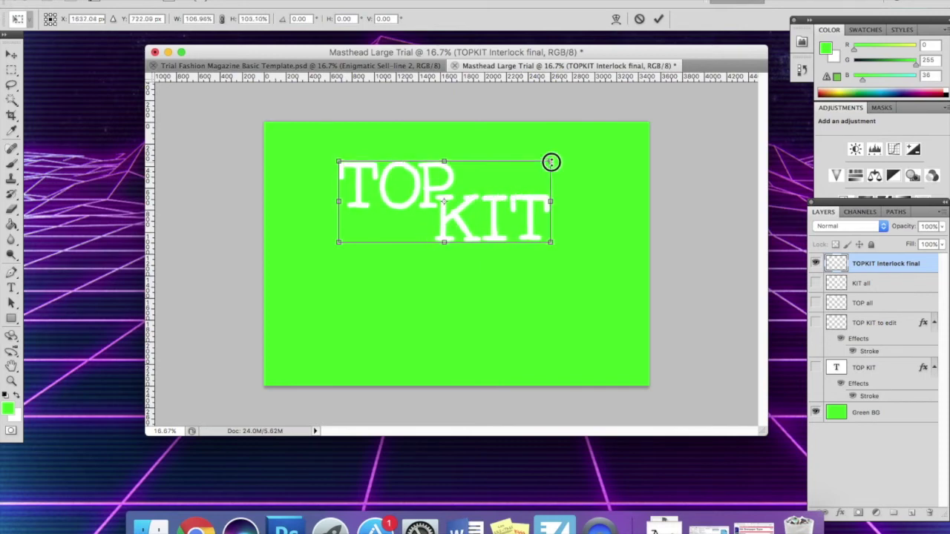
pyautogui.moveTo(551, 162); pyautogui.dragTo(522, 158)
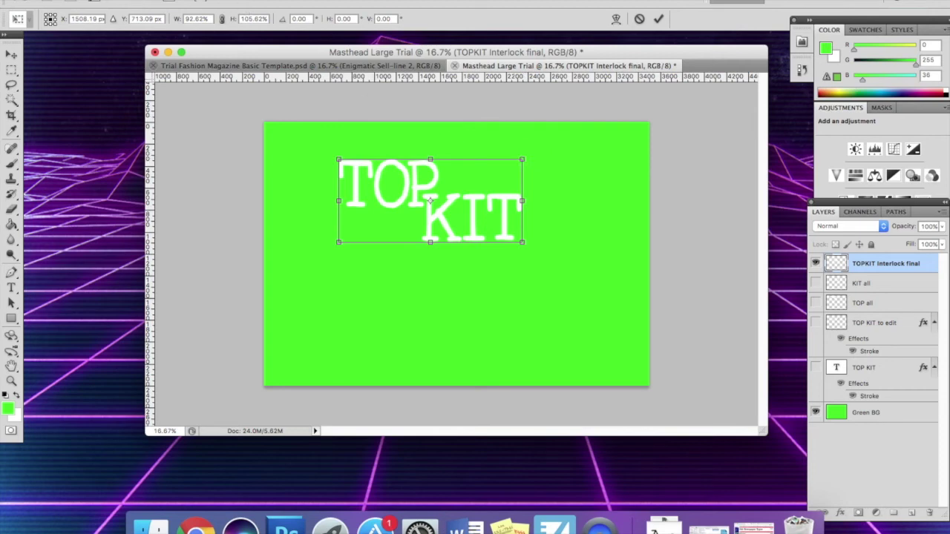
pyautogui.press('Return')
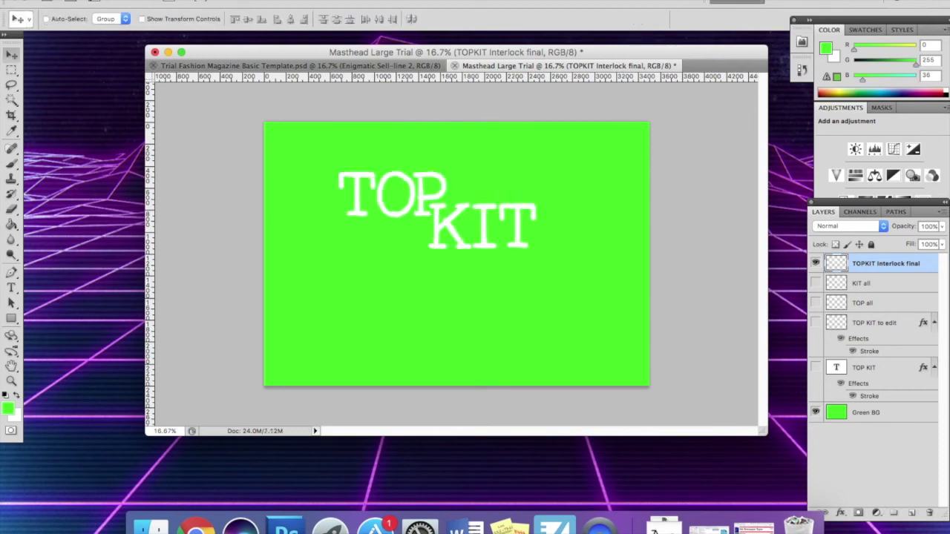
# Try rotating the masthead lettering counter-clockwise by about 14 degrees, reduced to about 8 degrees, and cancel the rotation
pyautogui.click(138, 0)
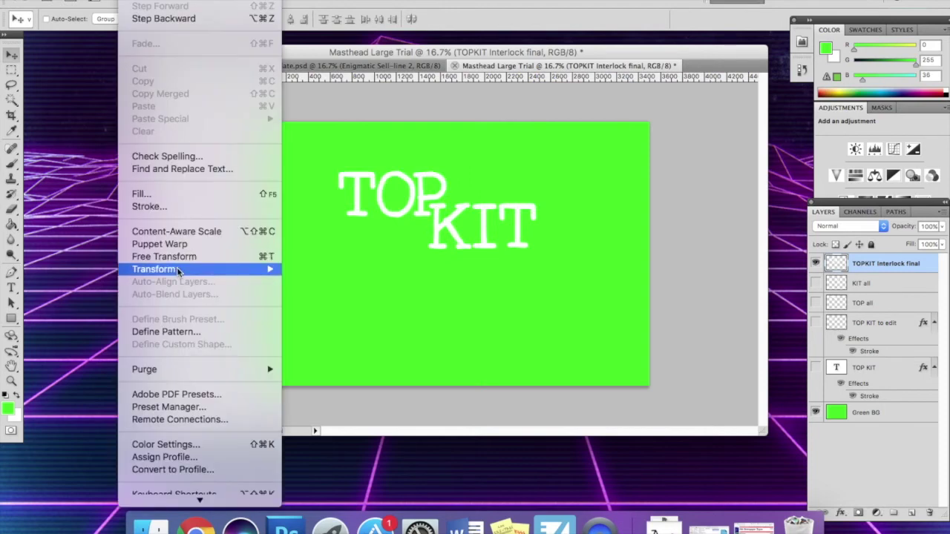
pyautogui.moveTo(182, 271)
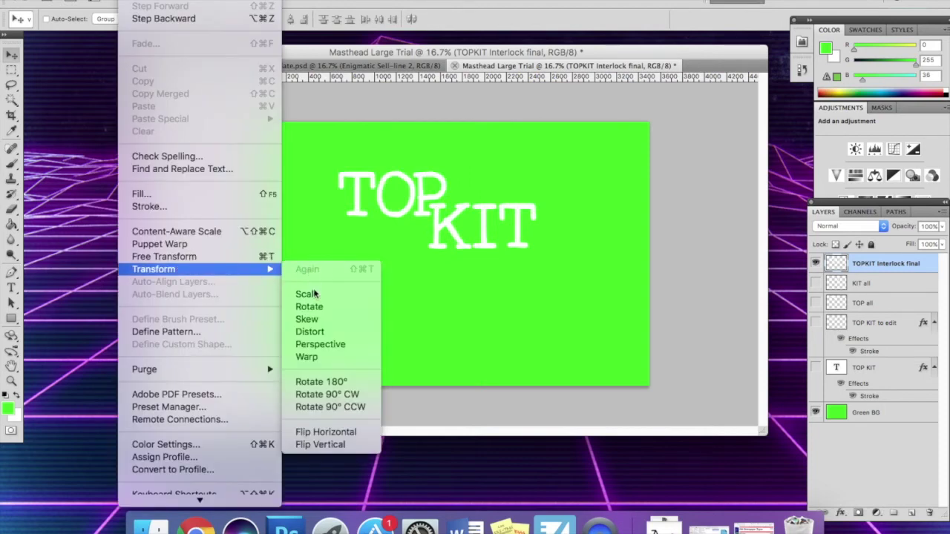
pyautogui.click(319, 310)
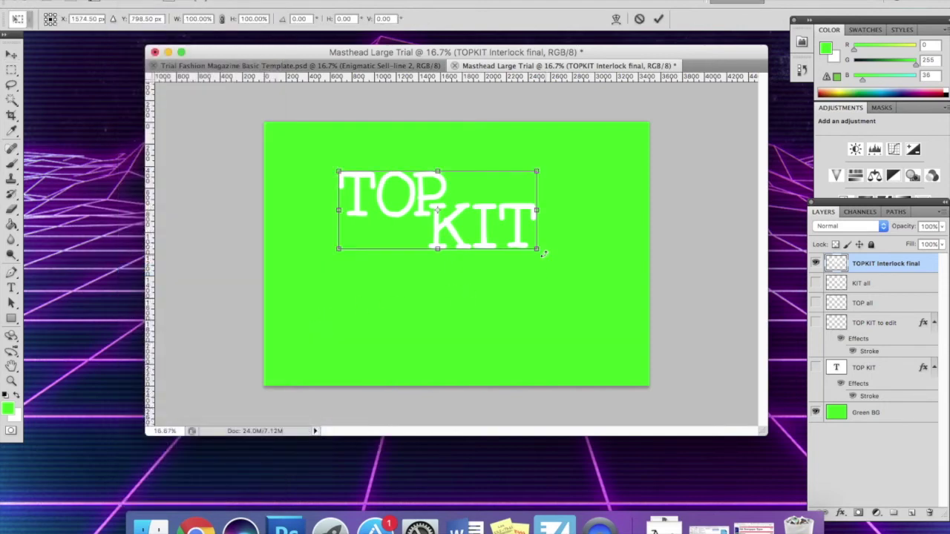
pyautogui.moveTo(545, 254); pyautogui.dragTo(557, 228)
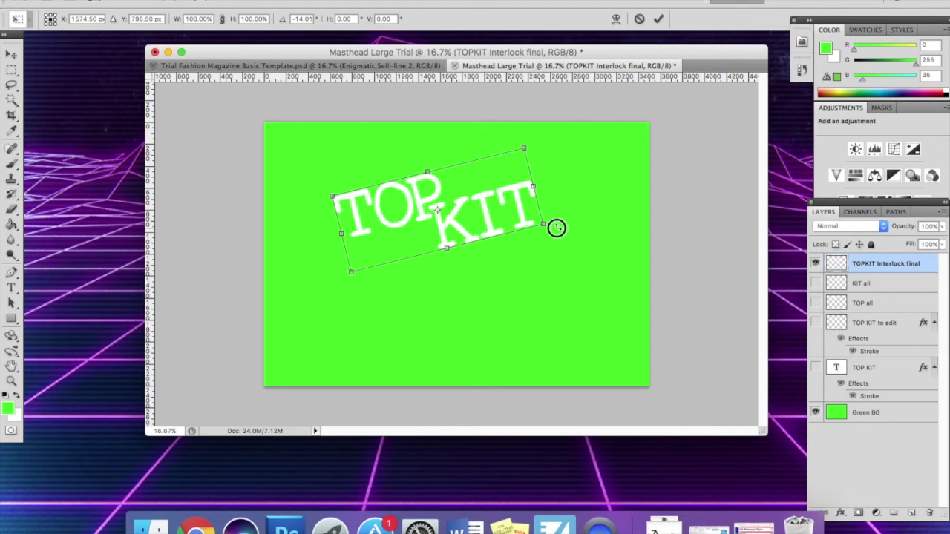
pyautogui.moveTo(557, 228)
pyautogui.mouseDown()
pyautogui.moveTo(556, 257)
pyautogui.moveTo(559, 241)
pyautogui.mouseUp()
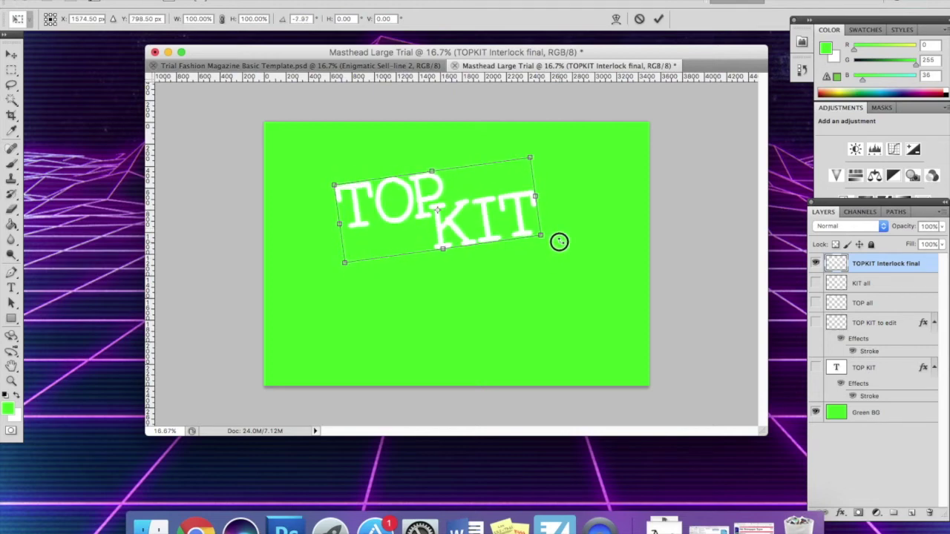
pyautogui.press('Escape')
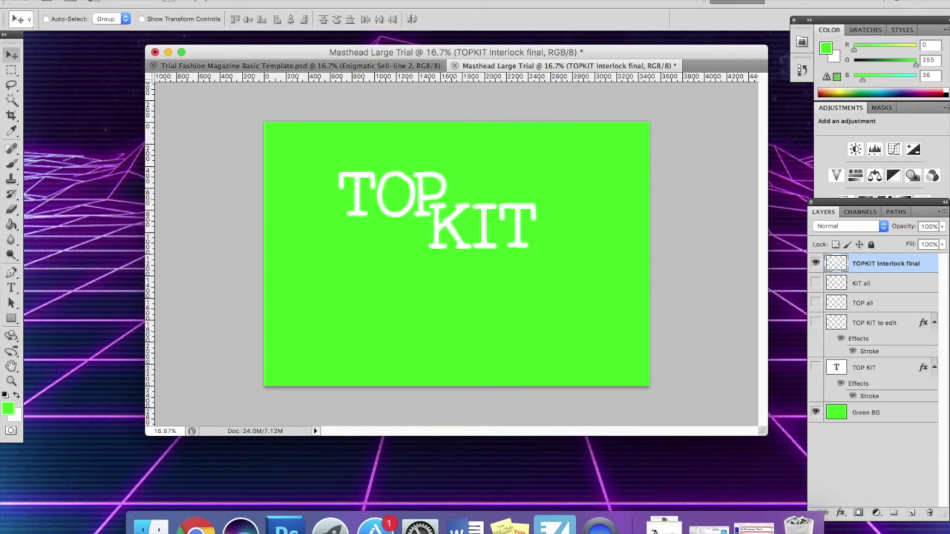
# Try a Perspective transform that narrows the upper edge of the masthead lettering, and undo it
pyautogui.click(137, 2)
pyautogui.moveTo(206, 269)
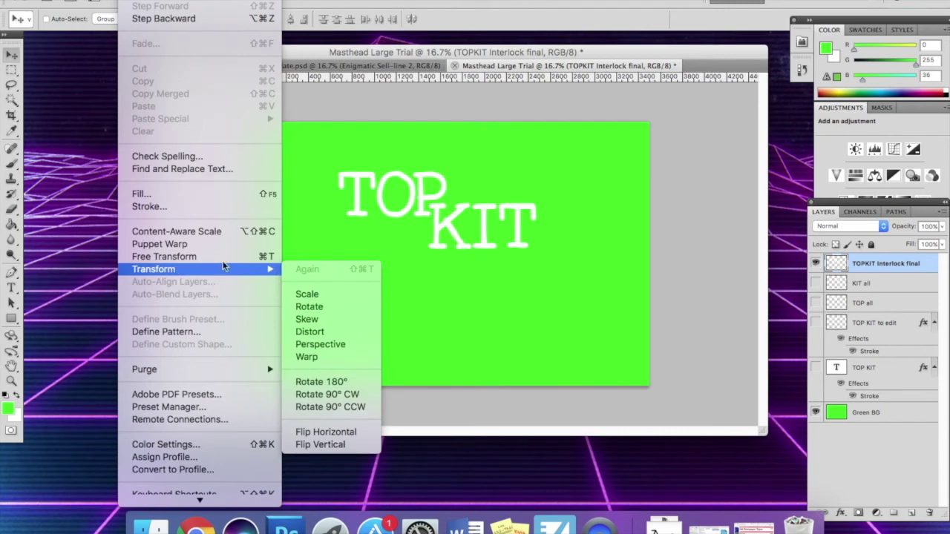
pyautogui.click(331, 345)
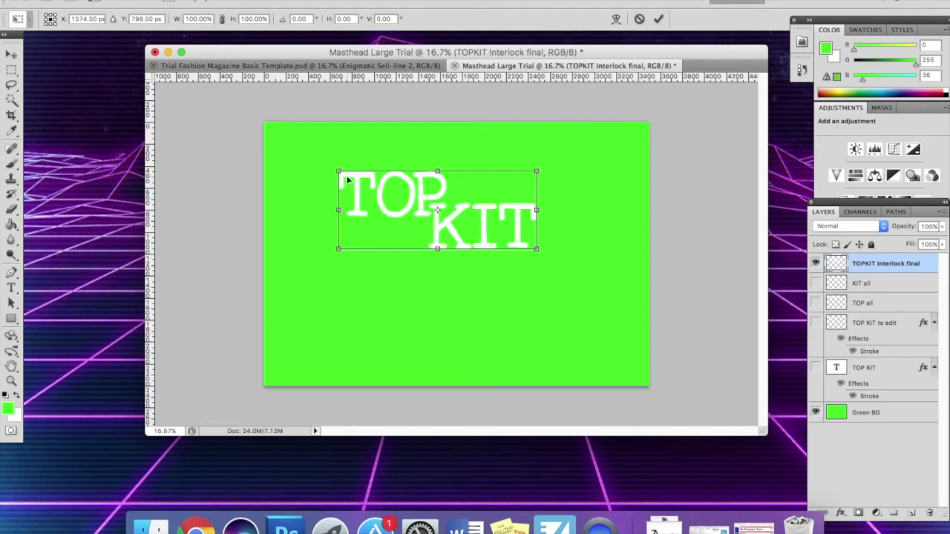
pyautogui.moveTo(340, 172); pyautogui.dragTo(362, 172)
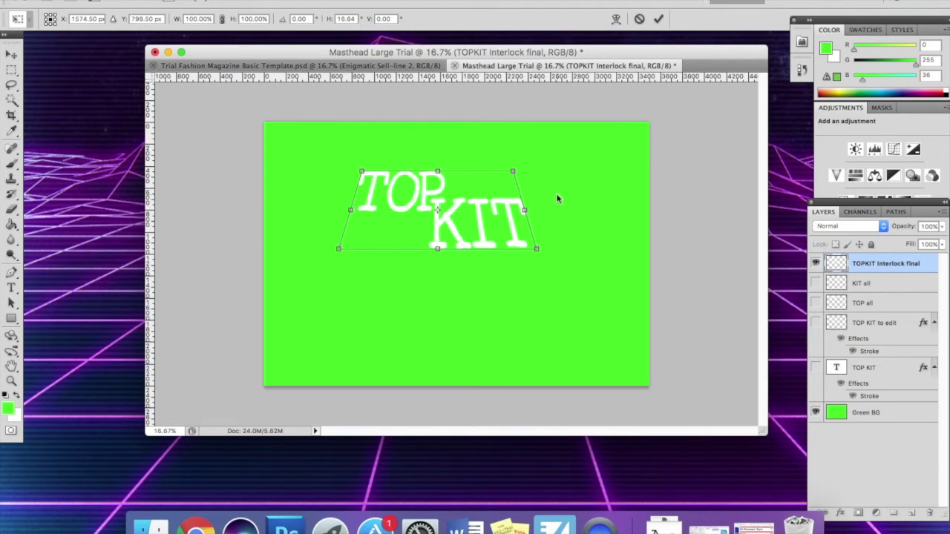
pyautogui.press('Return')
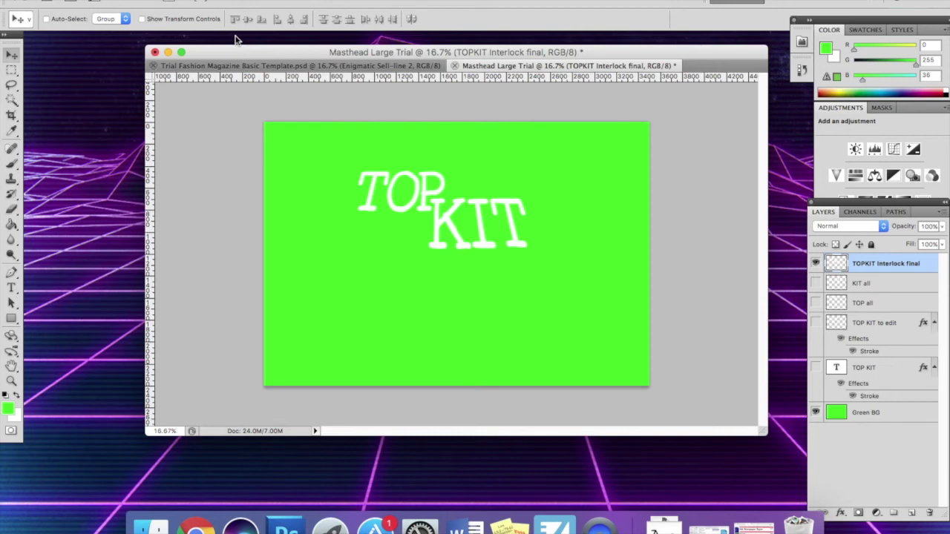
pyautogui.click(137, 0)
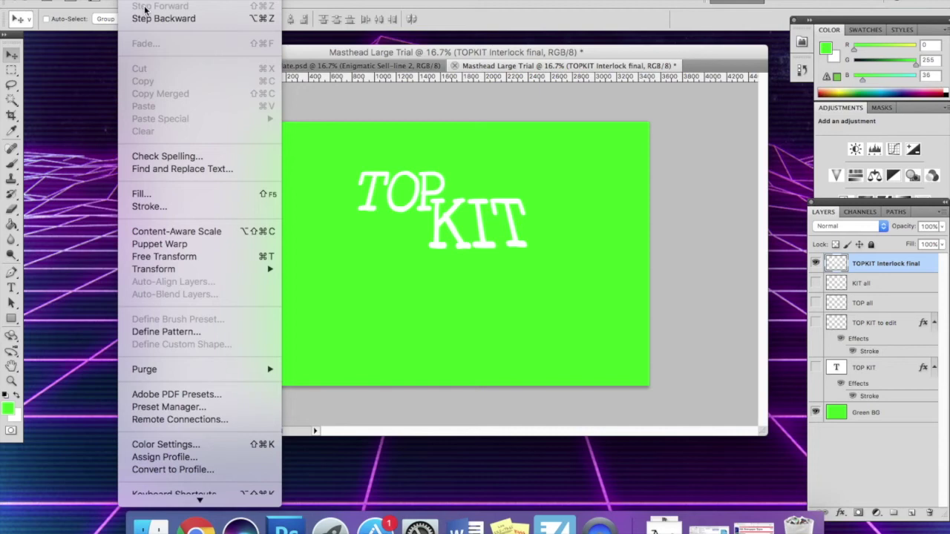
pyautogui.click(147, 17)
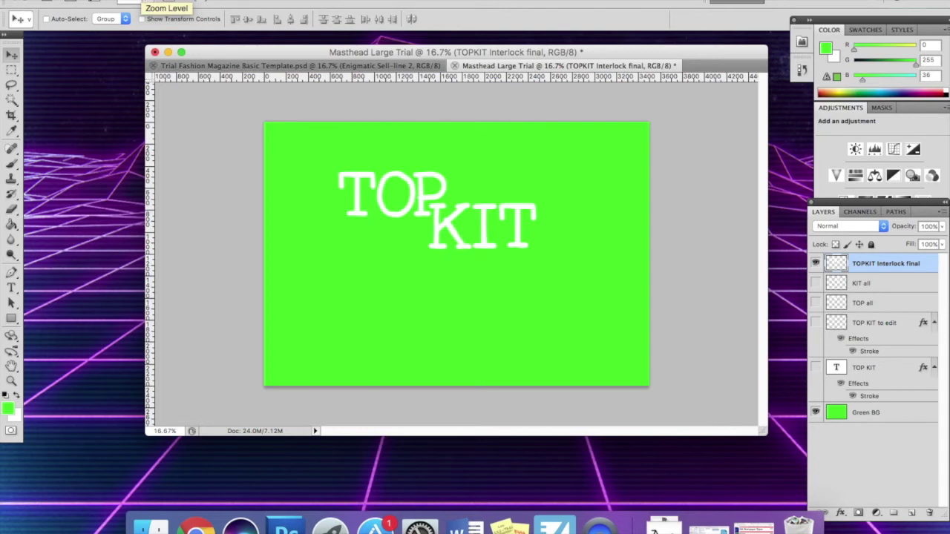
# Apply a Perspective transform to the masthead that slightly shortens its right edge, so the lettering tapers towards KIT
pyautogui.click(138, 1)
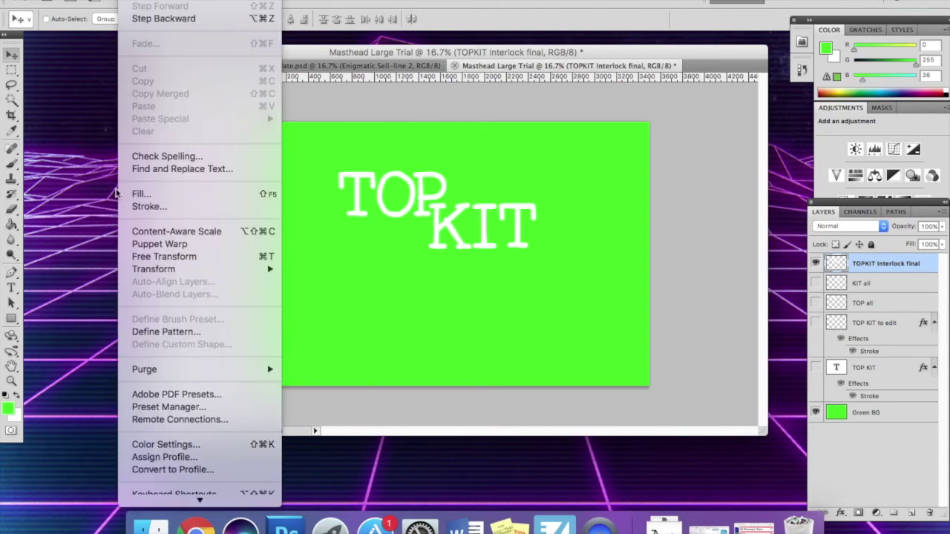
pyautogui.moveTo(230, 271)
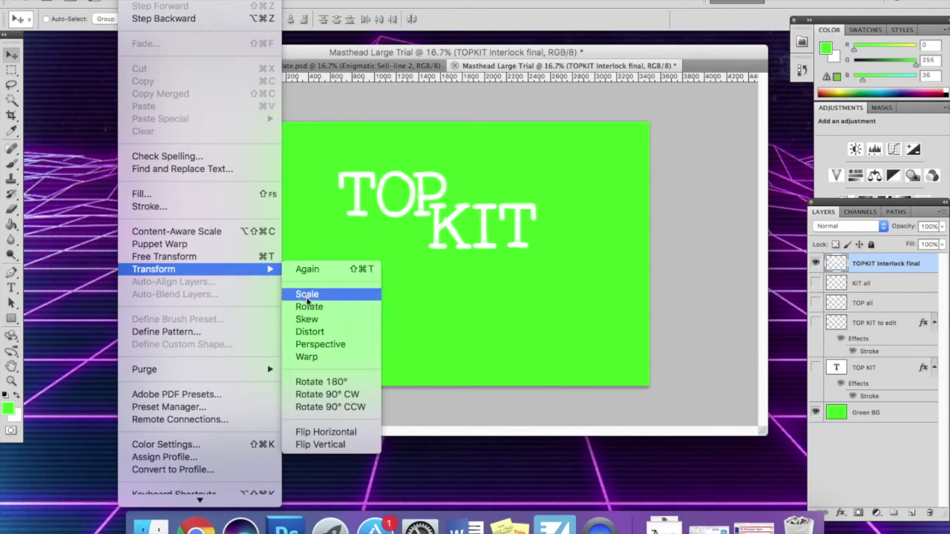
pyautogui.click(313, 346)
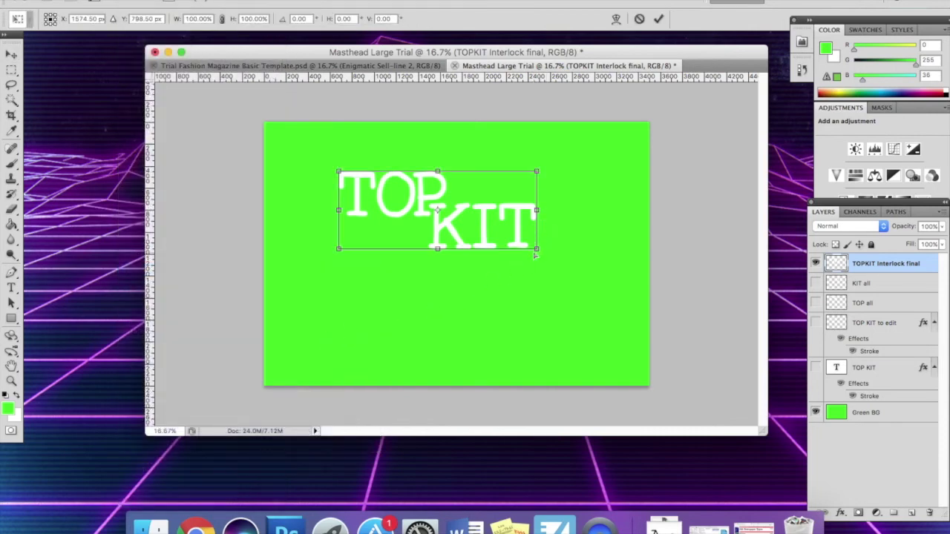
pyautogui.moveTo(536, 250); pyautogui.dragTo(536, 242)
pyautogui.press('Return')
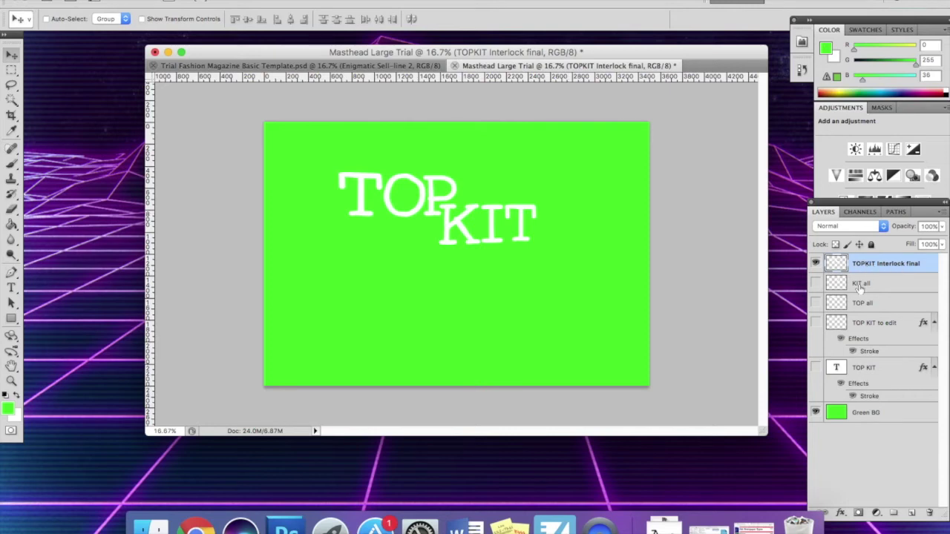
# Try adding a Stroke layer style to the TOPKIT Interlock final layer and switch it off again
pyautogui.click(841, 517)
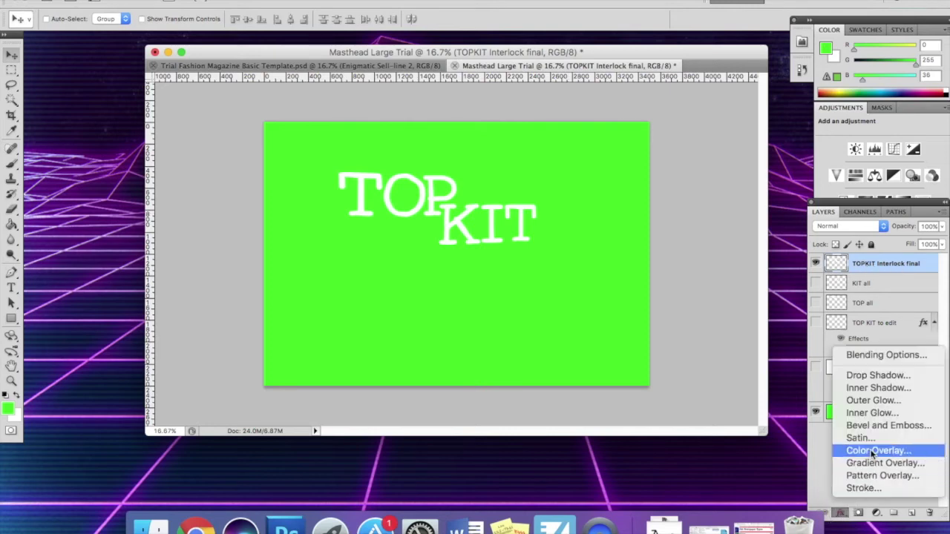
pyautogui.click(860, 487)
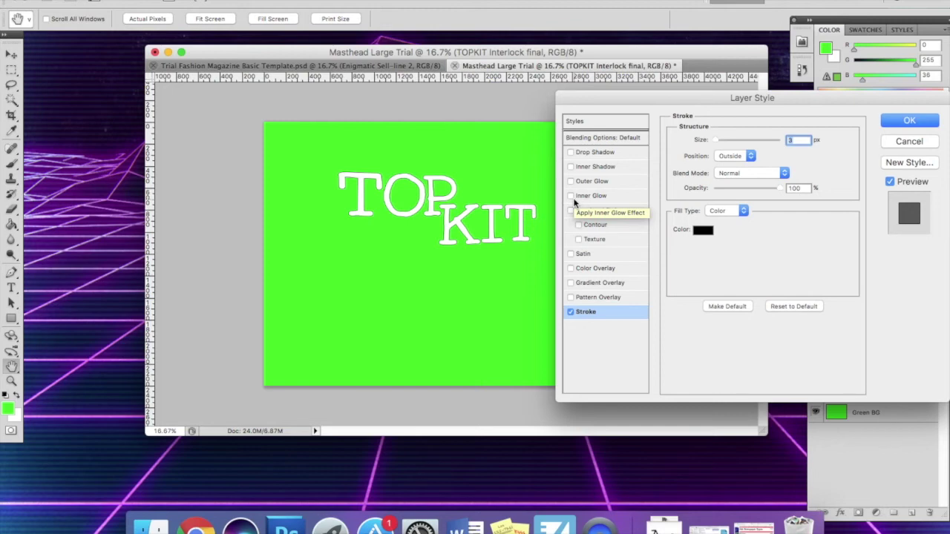
pyautogui.click(570, 313)
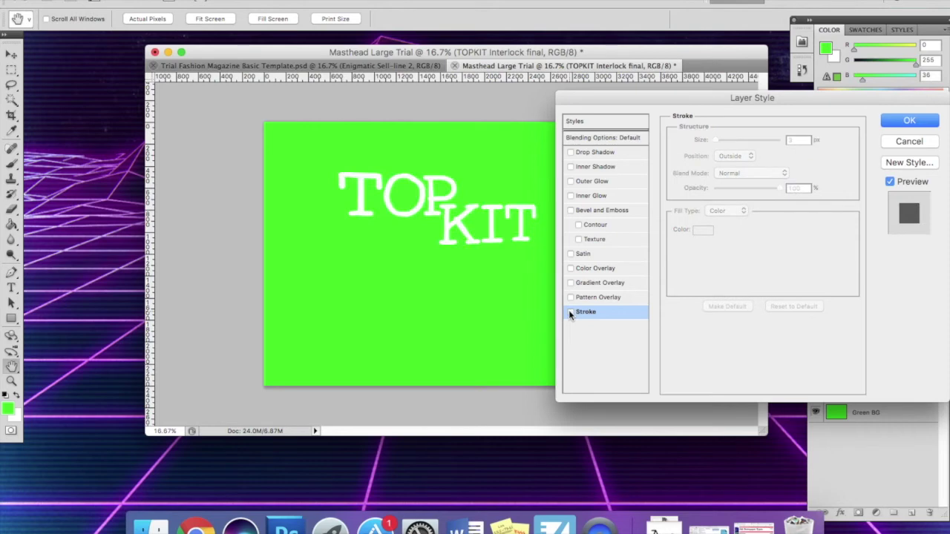
pyautogui.click(935, 123)
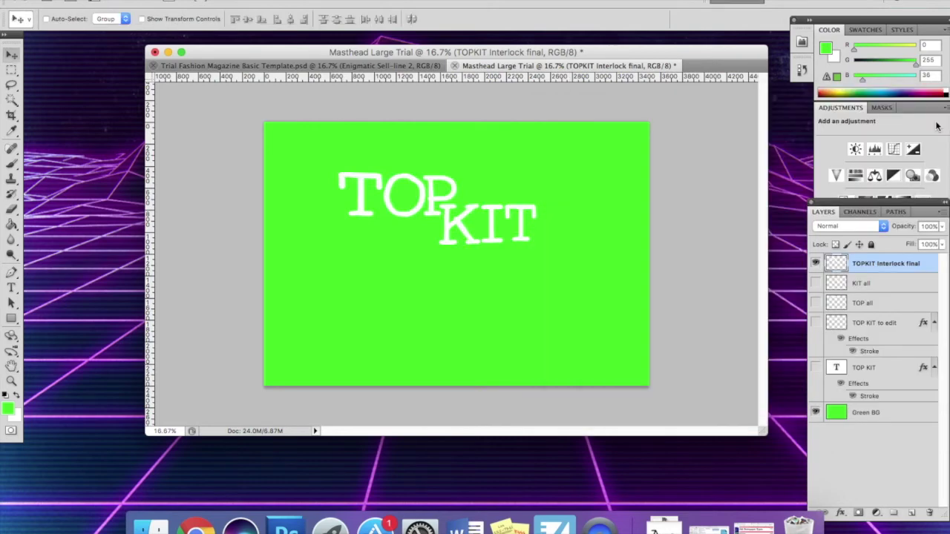
# Crop the canvas to a rectangular marquee drawn closely around the TOP KIT lettering and clear the selection
pyautogui.click(14, 71)
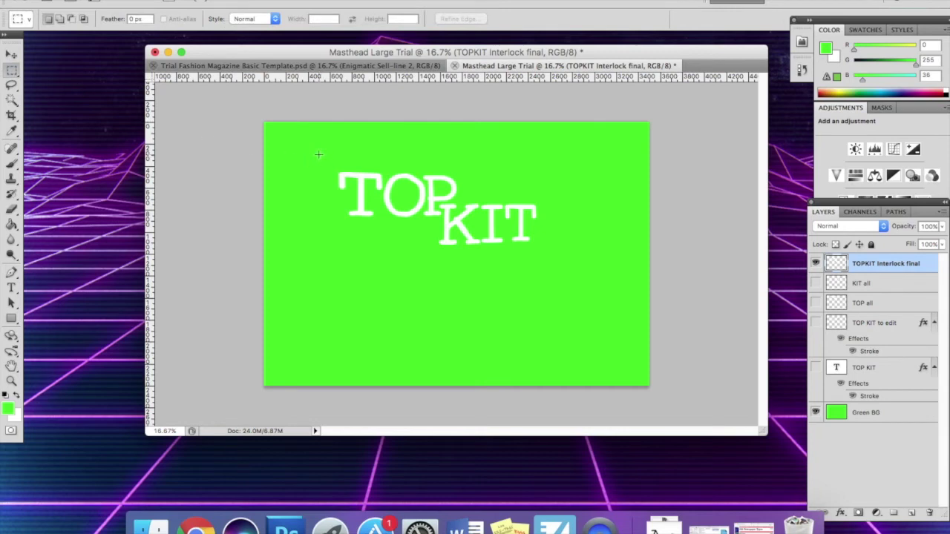
pyautogui.moveTo(319, 154); pyautogui.dragTo(558, 269)
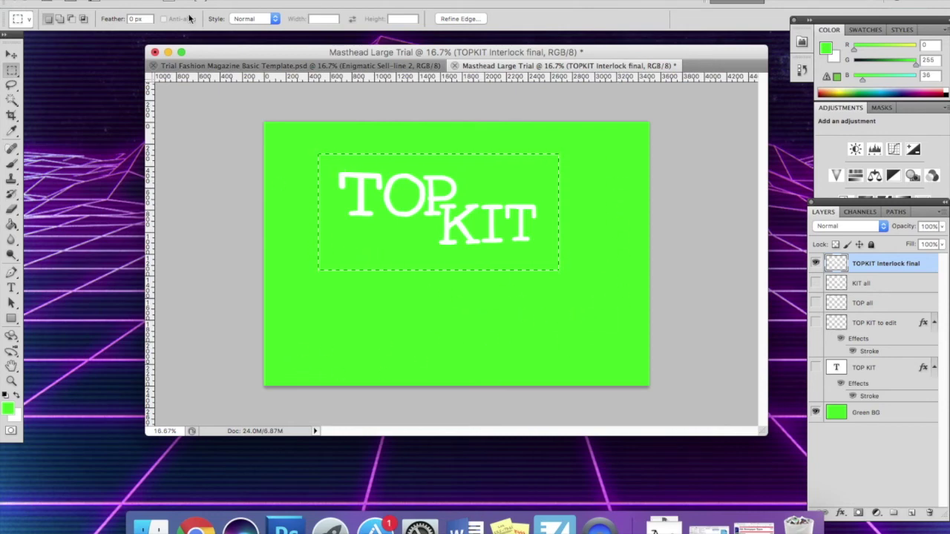
pyautogui.click(141, 2)
pyautogui.moveTo(172, 1)
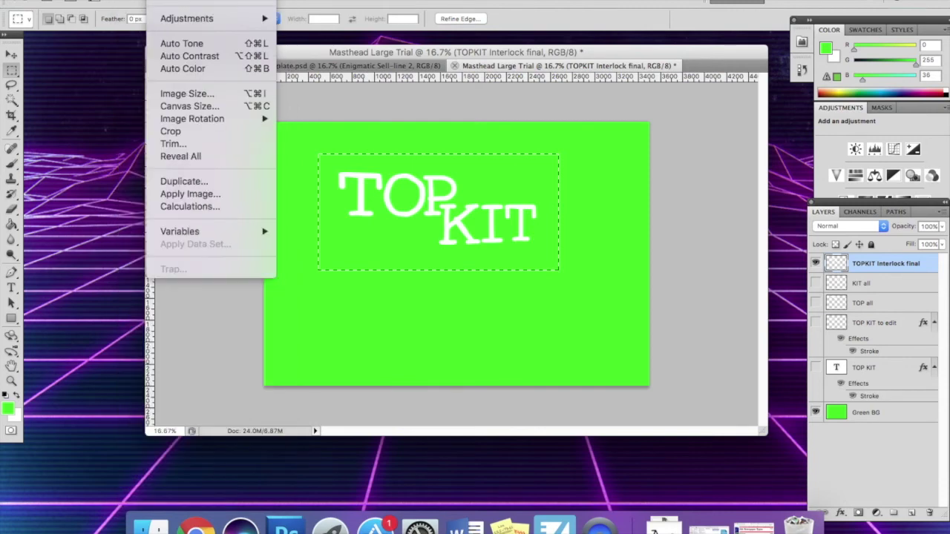
pyautogui.click(184, 131)
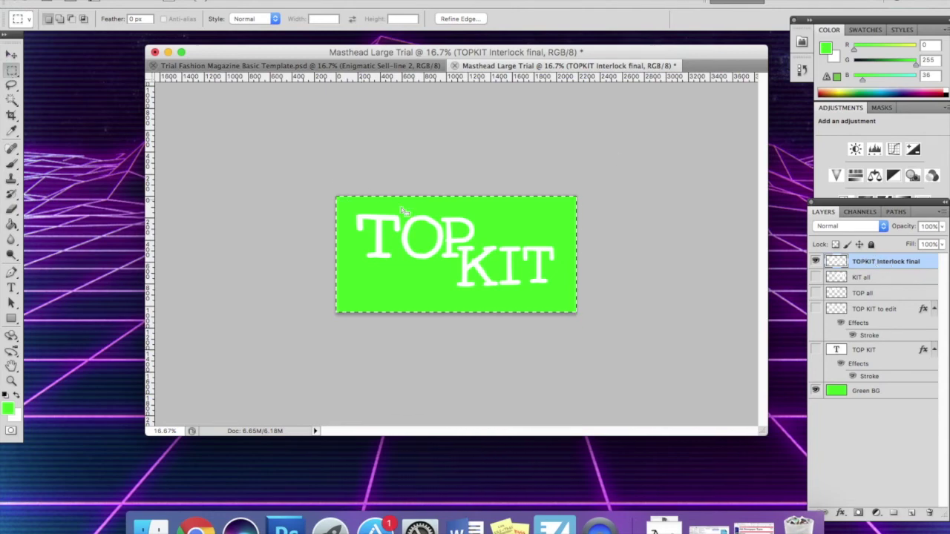
pyautogui.click(469, 238)
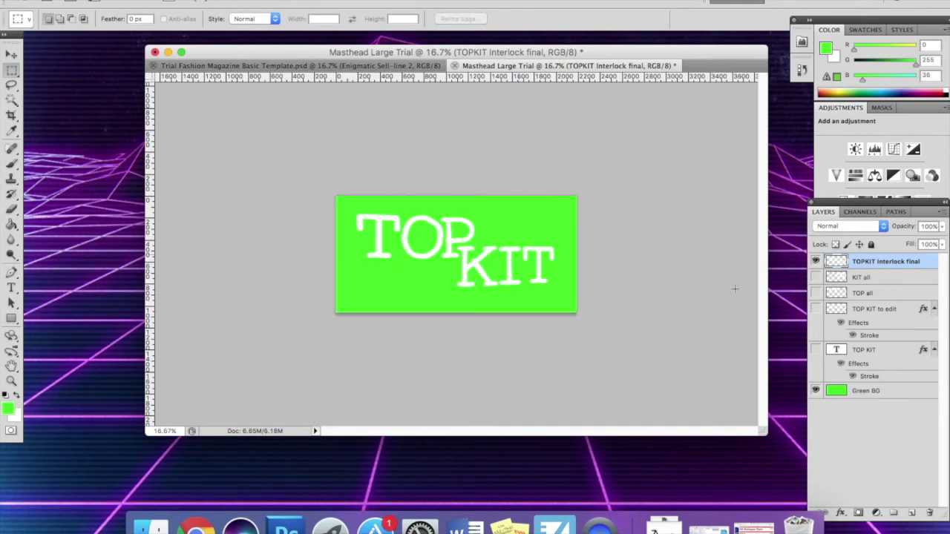
# Rename the TOPKIT Interlock final layer as "TOPKIT Interlock White"
pyautogui.doubleClick(901, 266)
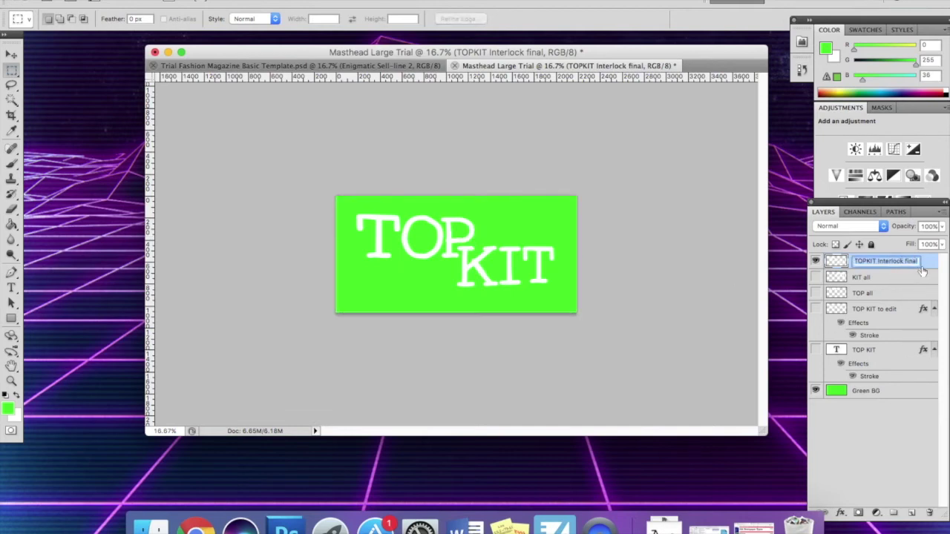
pyautogui.click(920, 262)
pyautogui.press('BackSpace')
pyautogui.press('BackSpace')
pyautogui.press('BackSpace')
pyautogui.press('BackSpace')
pyautogui.press('BackSpace')
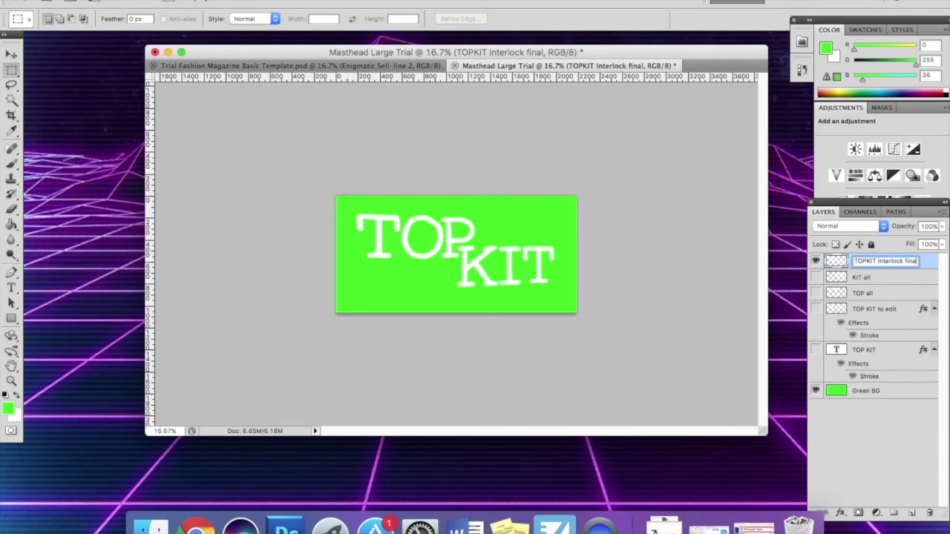
pyautogui.write('White')
pyautogui.press('Return')
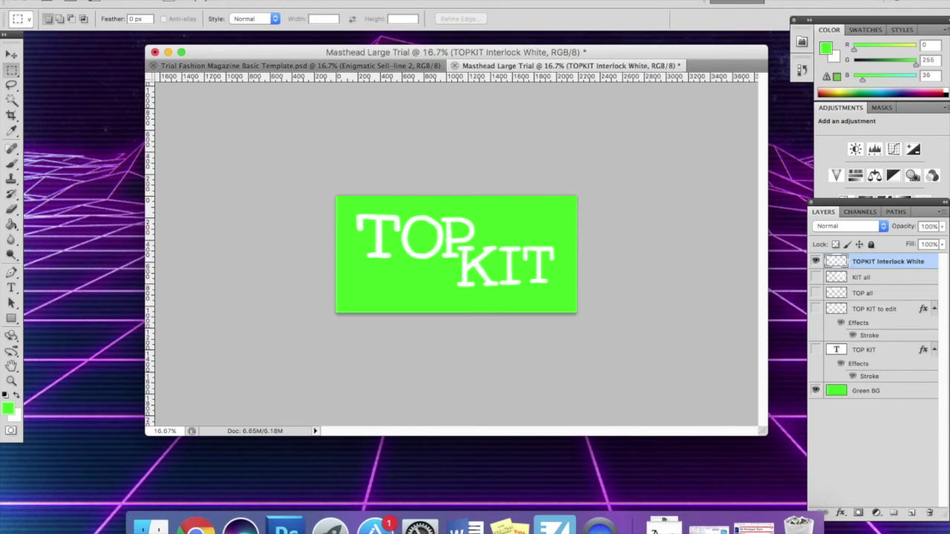
# Toggle the visibility of the TOPKIT Interlock White layer to check the lettering against the green background
pyautogui.click(816, 261)
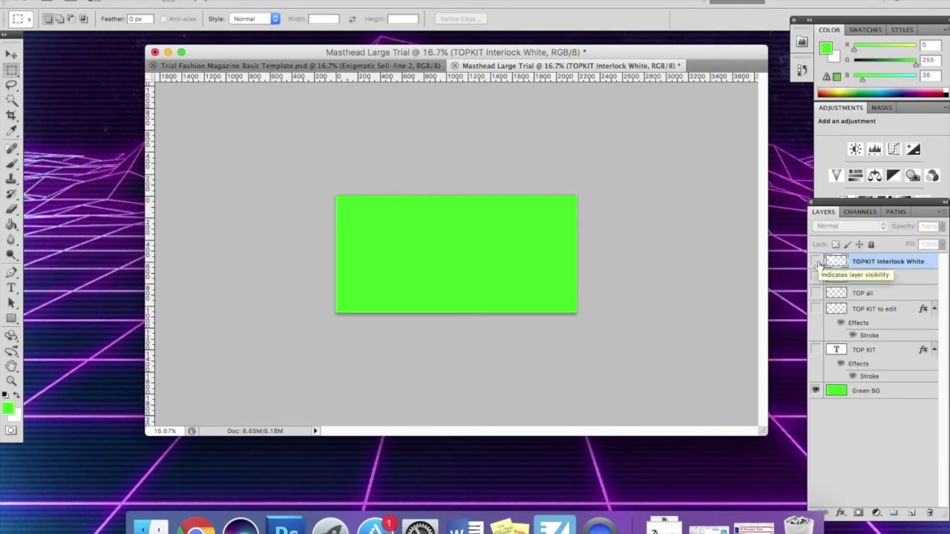
pyautogui.click(816, 261)
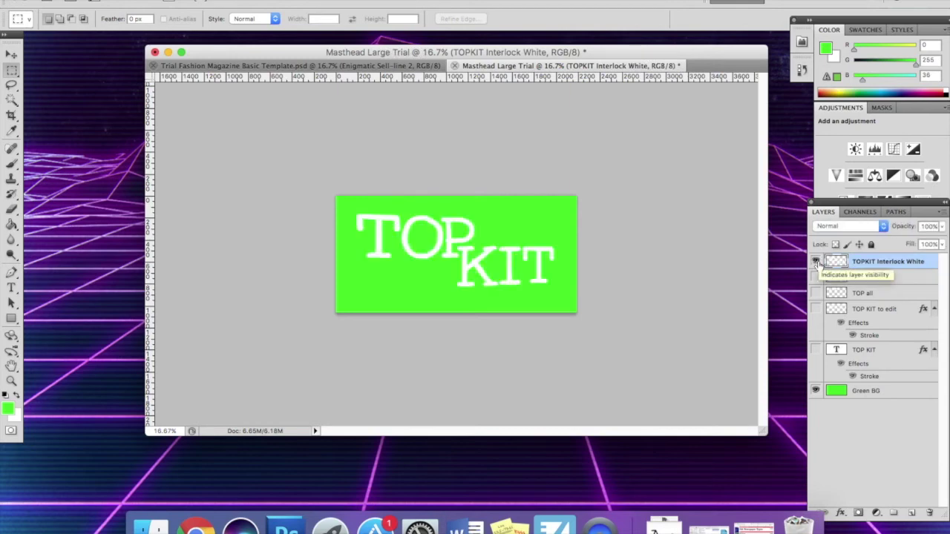
pyautogui.click(816, 261)
pyautogui.click(815, 261)
pyautogui.click(816, 261)
pyautogui.click(816, 261)
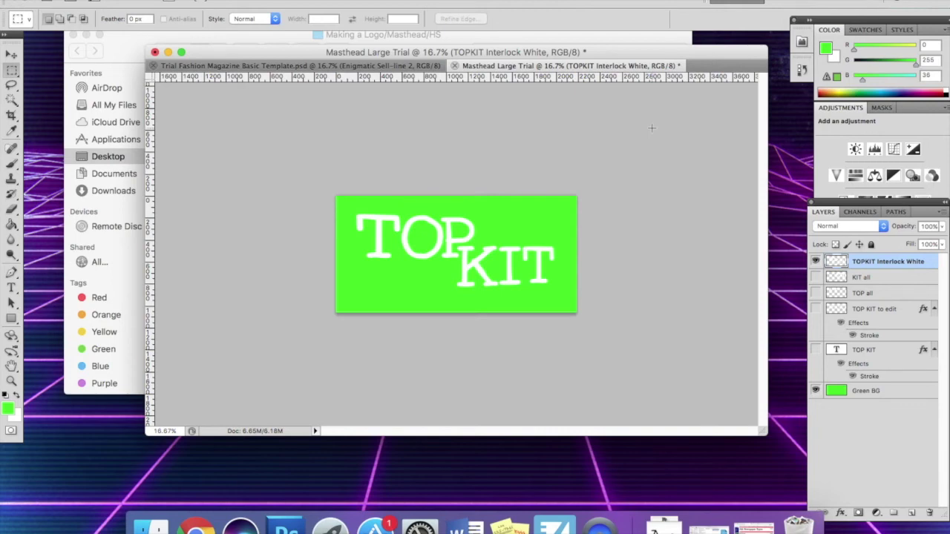
# Duplicate the TOPKIT Interlock White layer in the same document under the name "TOPKIT Interlock Black"
pyautogui.rightClick(878, 264)
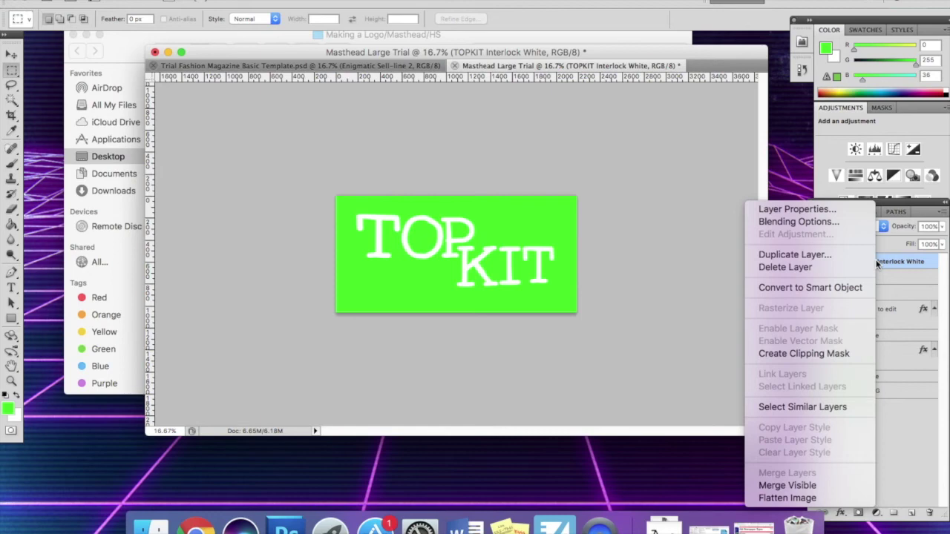
pyautogui.click(800, 253)
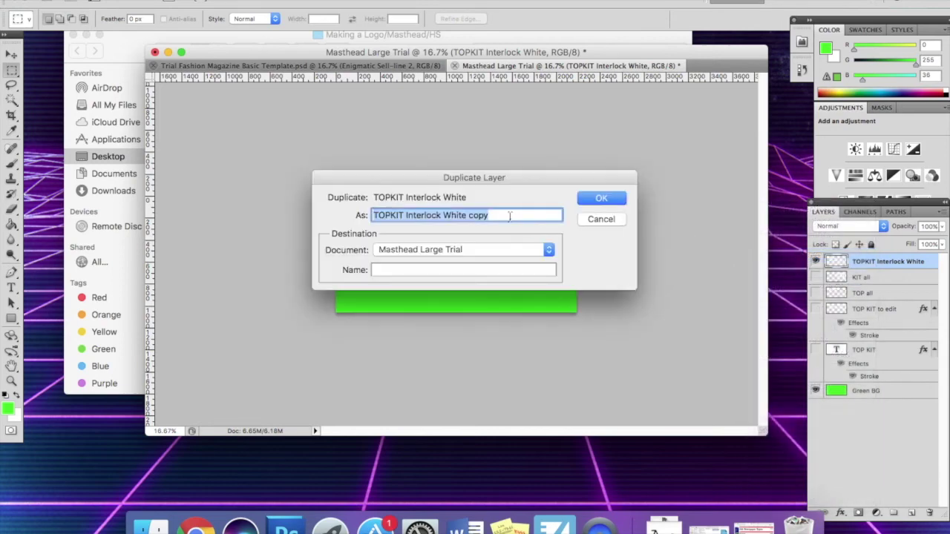
pyautogui.click(500, 214)
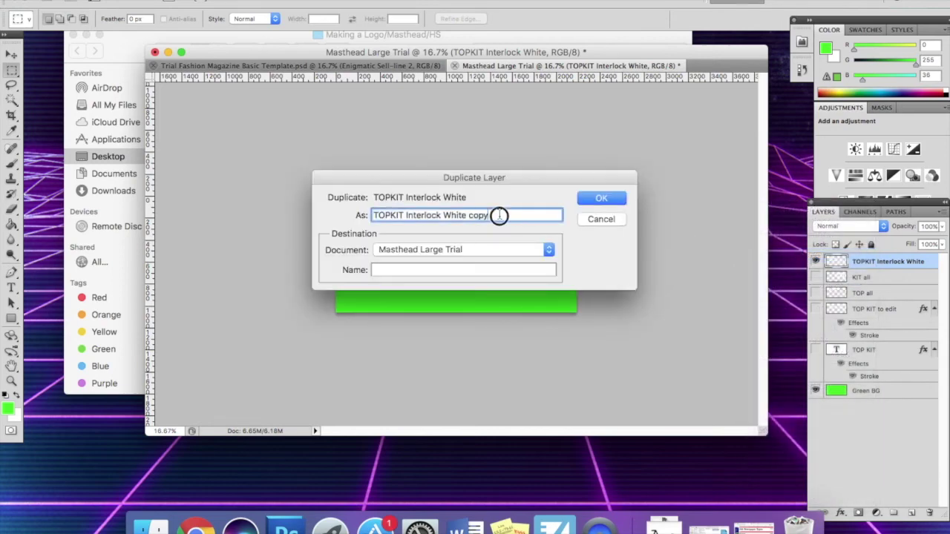
pyautogui.press('BackSpace')
pyautogui.press('BackSpace')
pyautogui.press('BackSpace')
pyautogui.press('BackSpace')
pyautogui.press('BackSpace')
pyautogui.press('BackSpace')
pyautogui.press('BackSpace')
pyautogui.press('BackSpace')
pyautogui.press('BackSpace')
pyautogui.press('BackSpace')
pyautogui.write('Black')
pyautogui.click(601, 198)
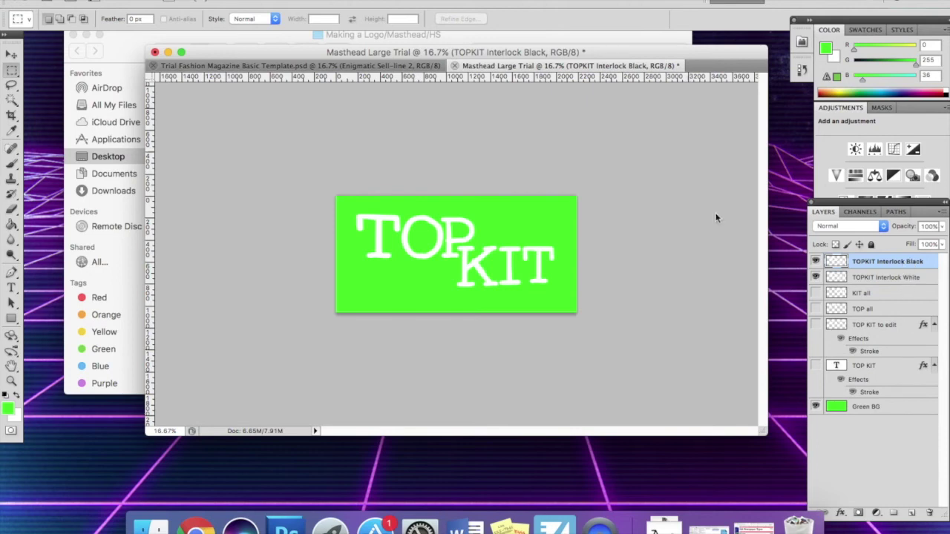
# Hide the TOPKIT Interlock White layer and invert the colours of the TOPKIT Interlock Black layer
pyautogui.click(816, 277)
pyautogui.click(171, 0)
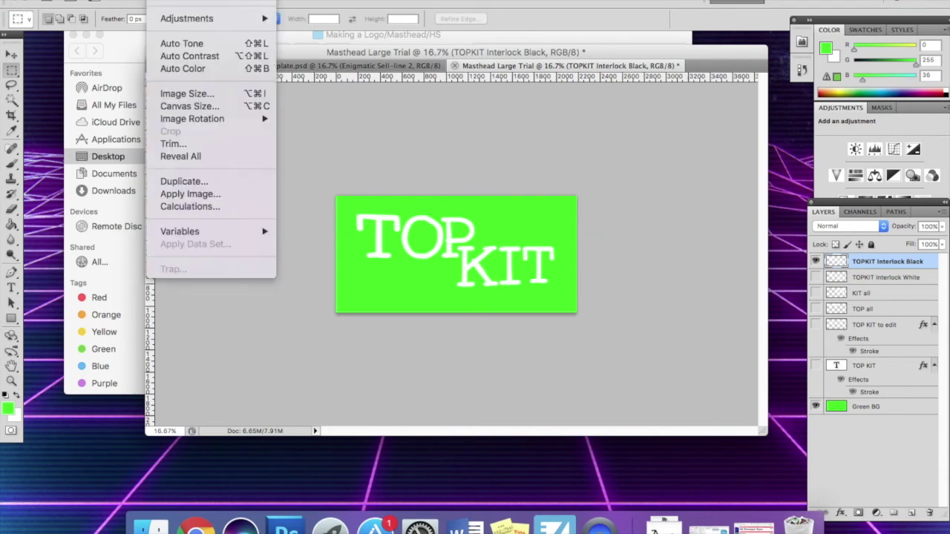
pyautogui.moveTo(204, 0)
pyautogui.moveTo(241, 0)
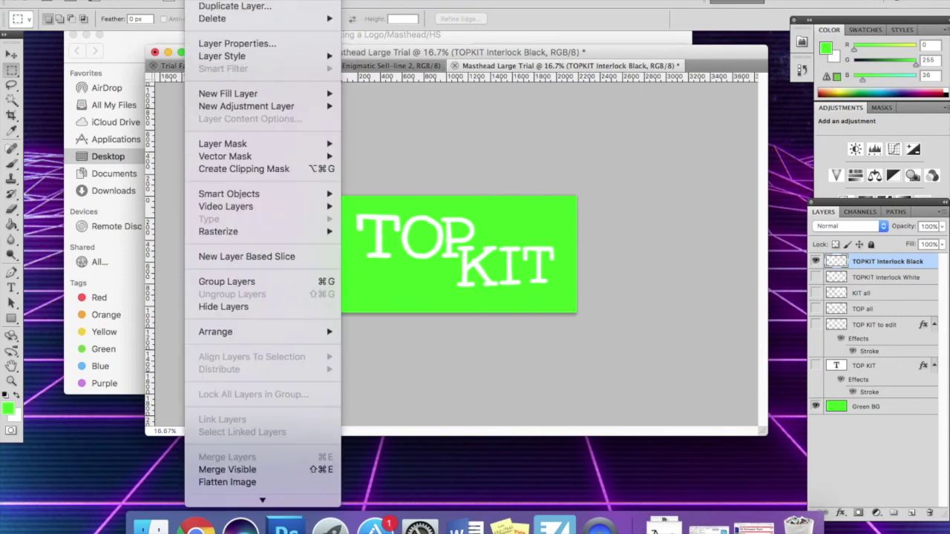
pyautogui.moveTo(167, 0)
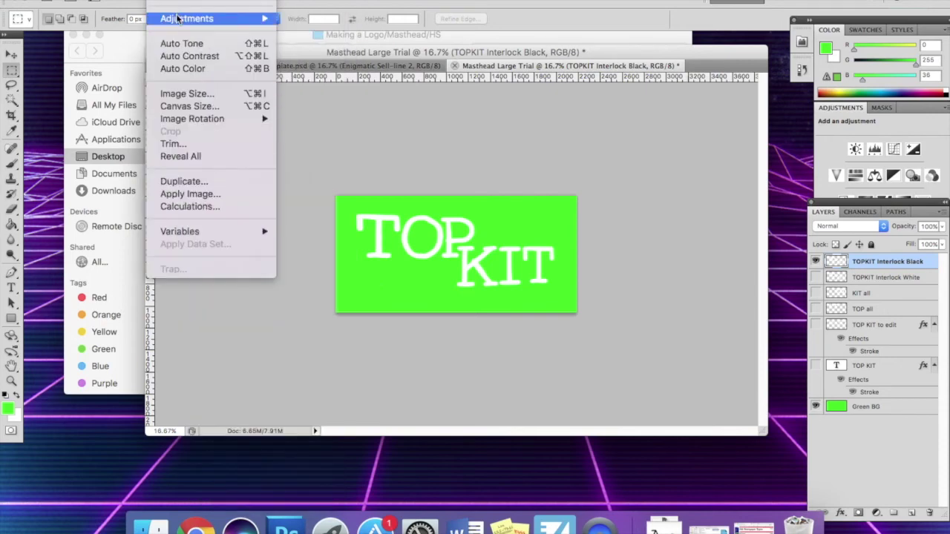
pyautogui.moveTo(179, 18)
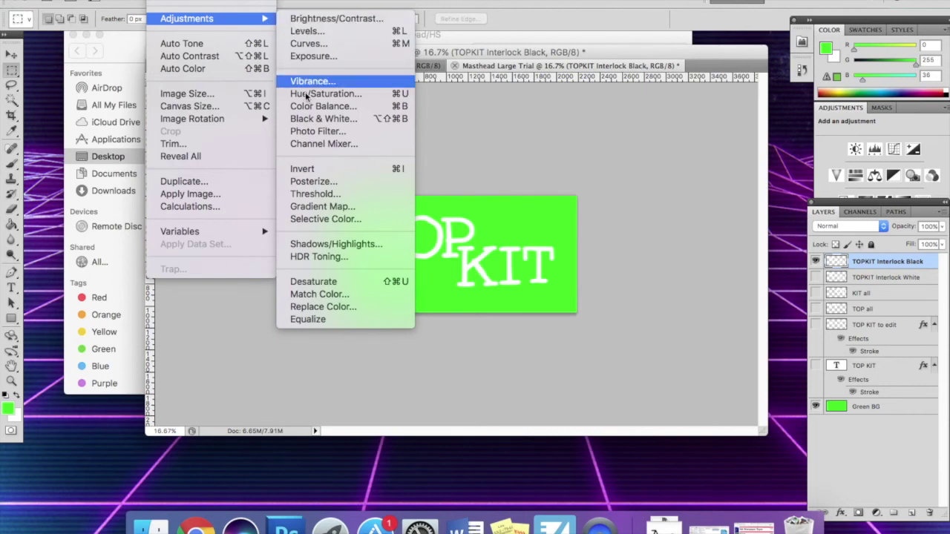
pyautogui.click(304, 169)
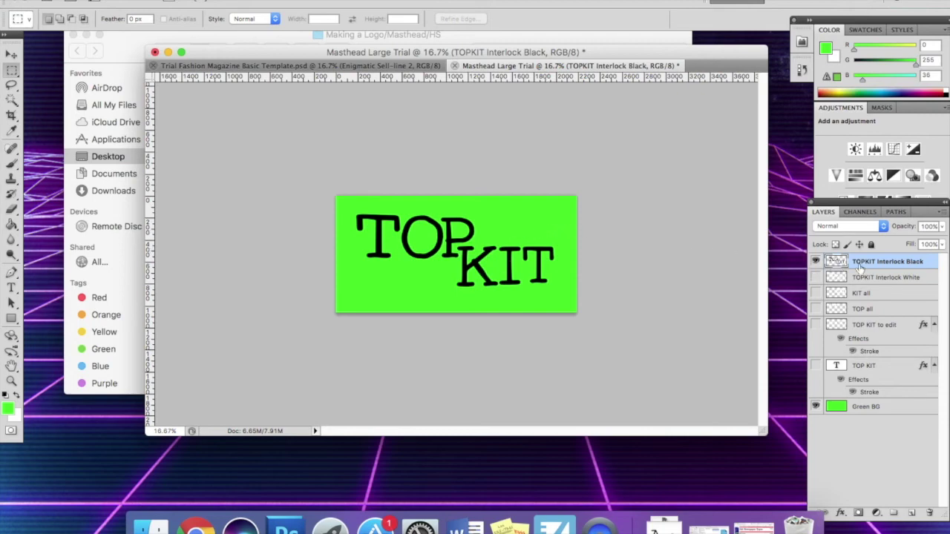
# Compare the black and white mastheads by moving the black layer below the white one and back and toggling their visibility
pyautogui.click(815, 277)
pyautogui.moveTo(885, 263); pyautogui.dragTo(888, 281)
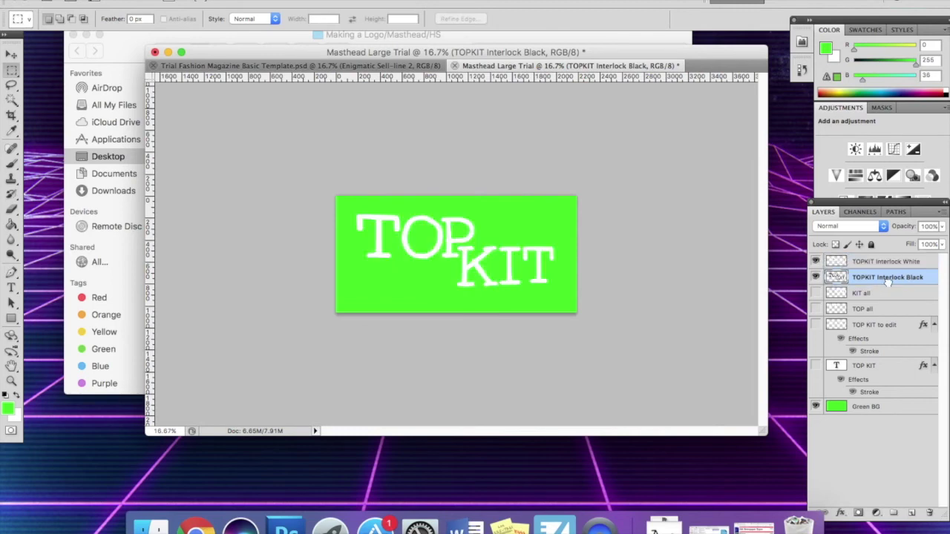
pyautogui.moveTo(888, 281); pyautogui.dragTo(888, 260)
pyautogui.click(816, 276)
pyautogui.click(816, 261)
pyautogui.click(815, 261)
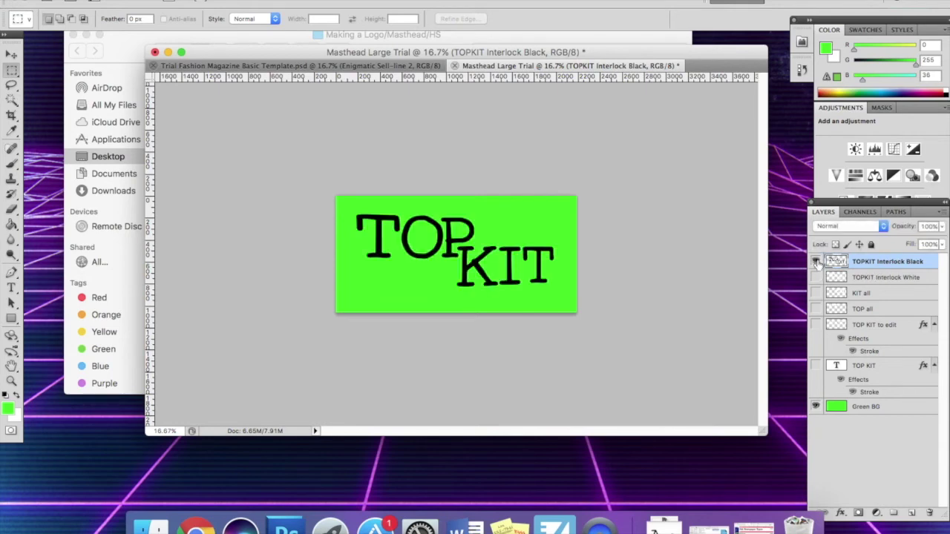
pyautogui.click(816, 277)
pyautogui.click(883, 278)
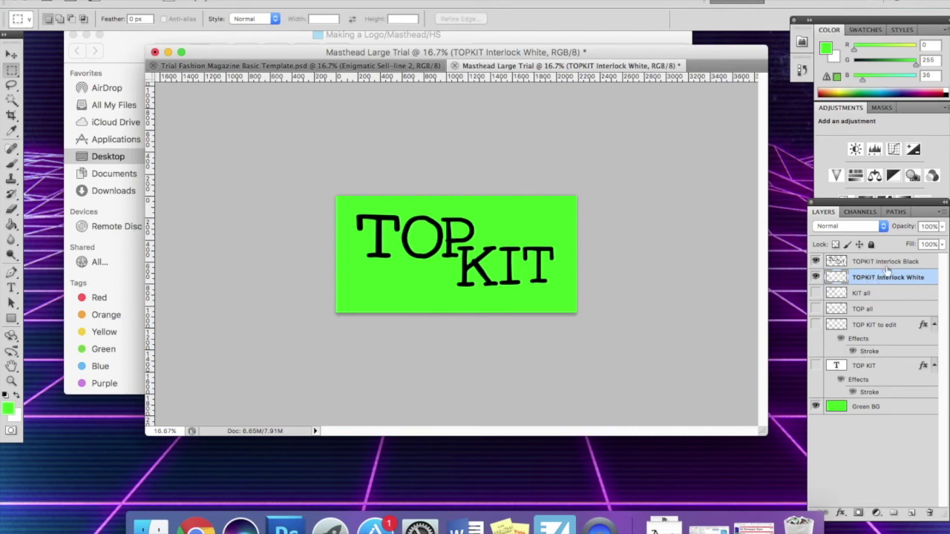
pyautogui.click(887, 262)
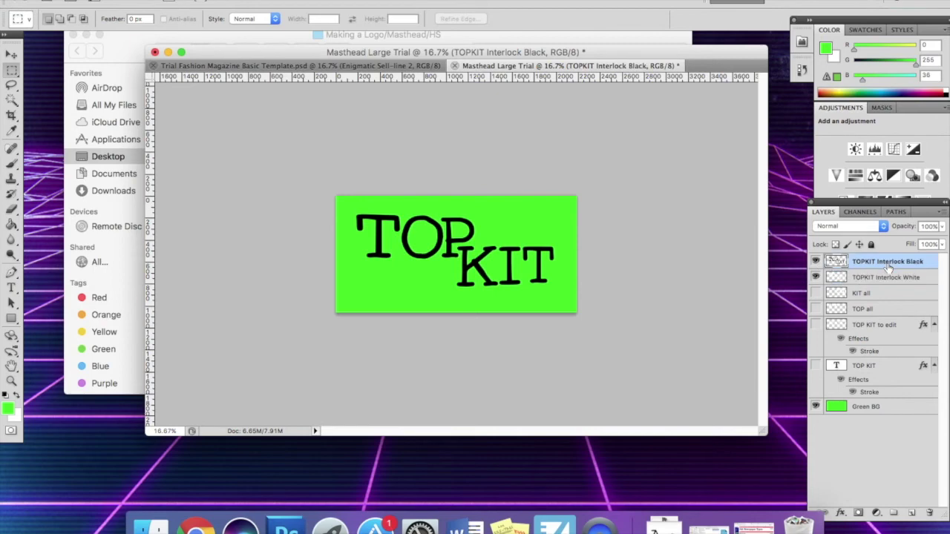
# Hide the Green BG and TOPKIT Interlock White layers, keeping only the black lettering shown on the transparent canvas
pyautogui.click(816, 407)
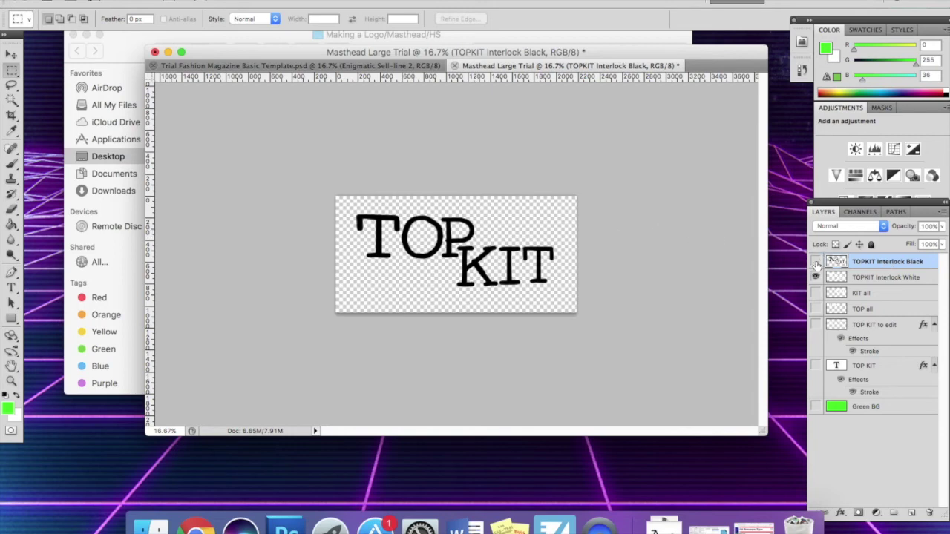
pyautogui.click(815, 262)
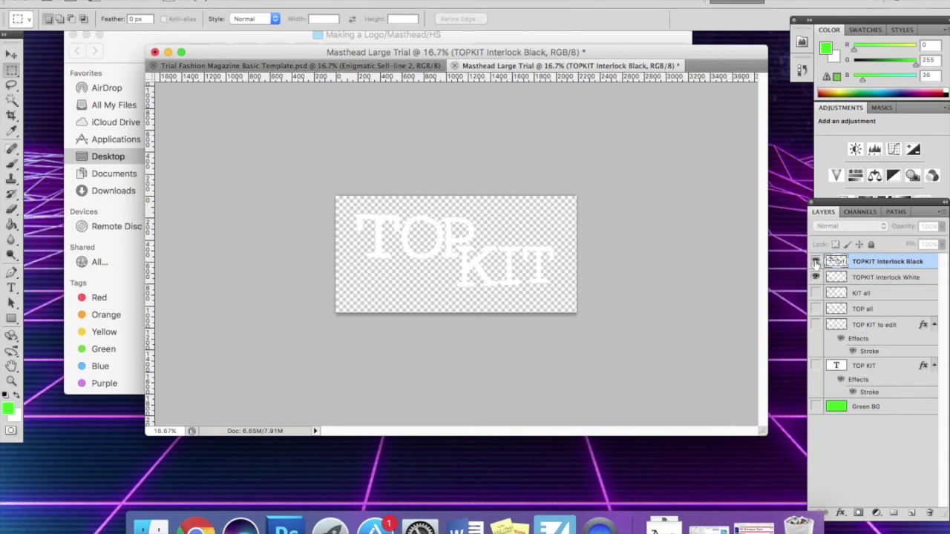
pyautogui.click(816, 261)
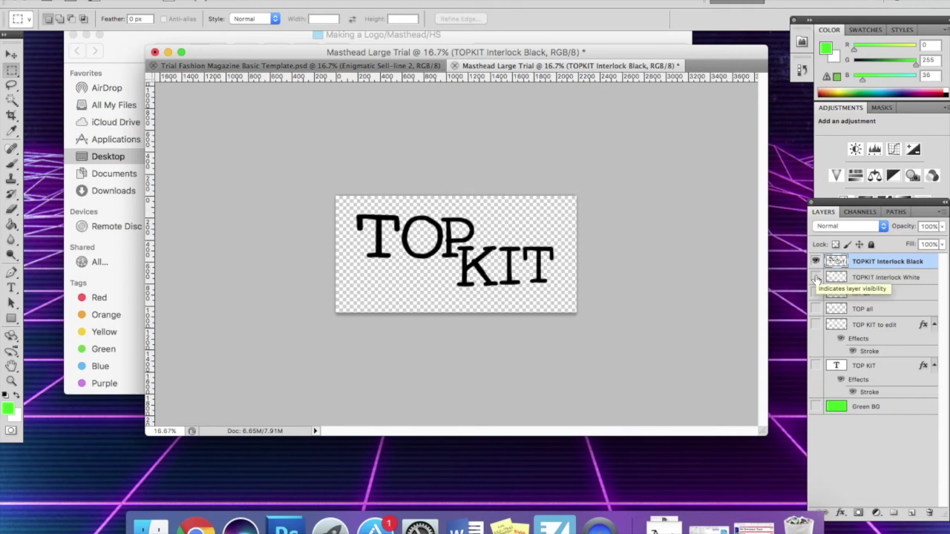
# Duplicate the TOPKIT Interlock Black layer in the same document under the name "TOPKIT Interlock Red stroke"
pyautogui.rightClick(898, 265)
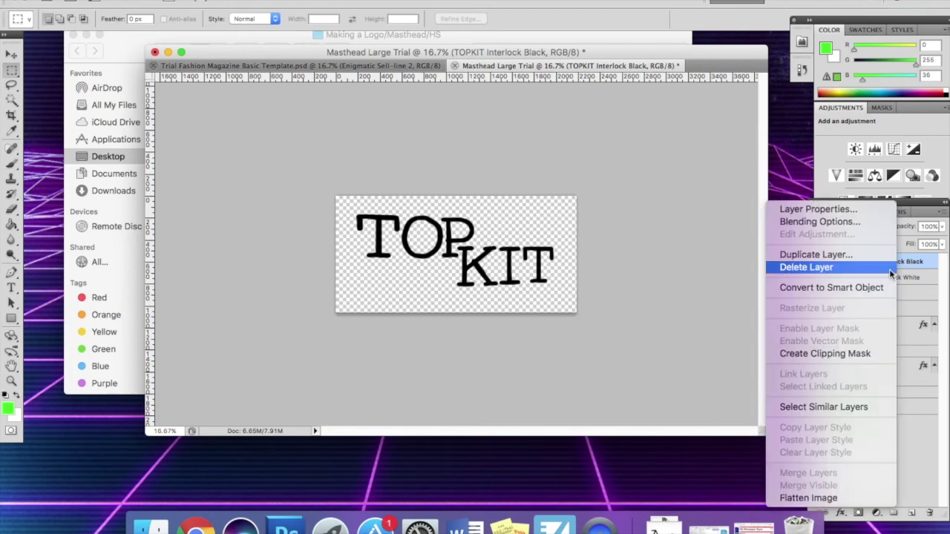
pyautogui.click(829, 258)
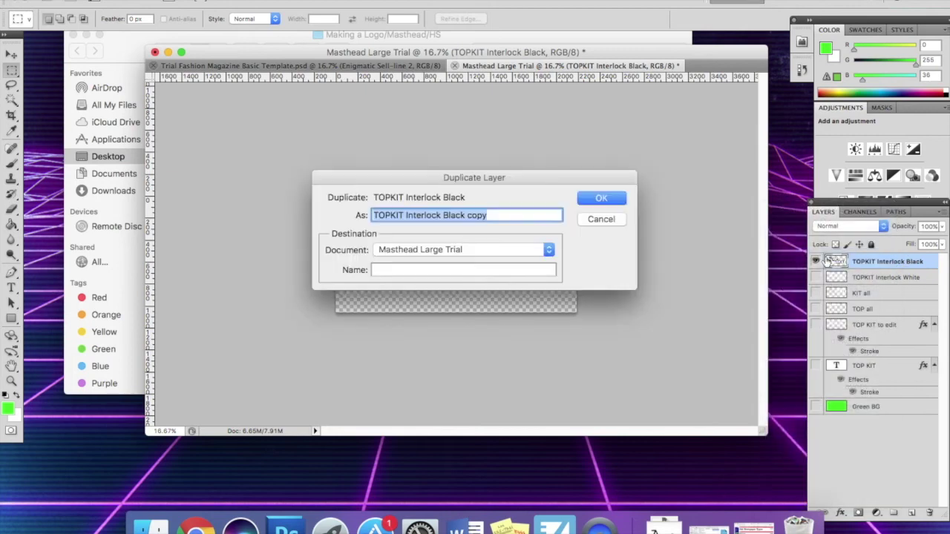
pyautogui.click(492, 216)
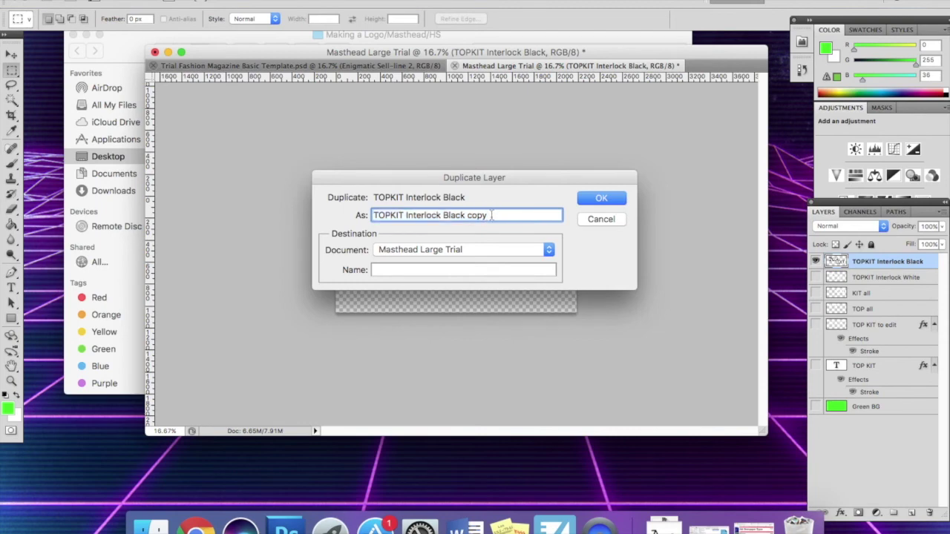
pyautogui.moveTo(491, 215); pyautogui.dragTo(446, 216)
pyautogui.press('BackSpace')
pyautogui.write('Red stroke')
pyautogui.click(600, 199)
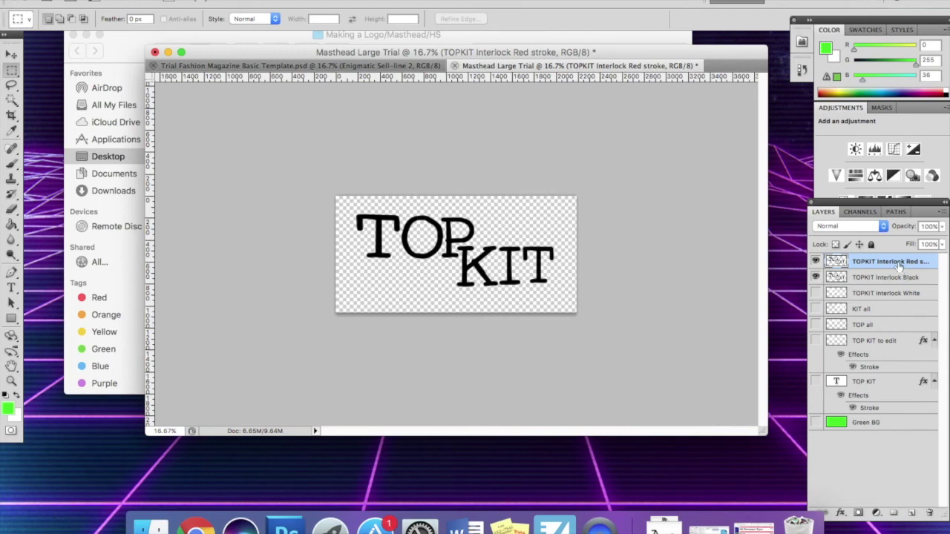
# Set the foreground colour to pure red, ff0000
pyautogui.click(9, 409)
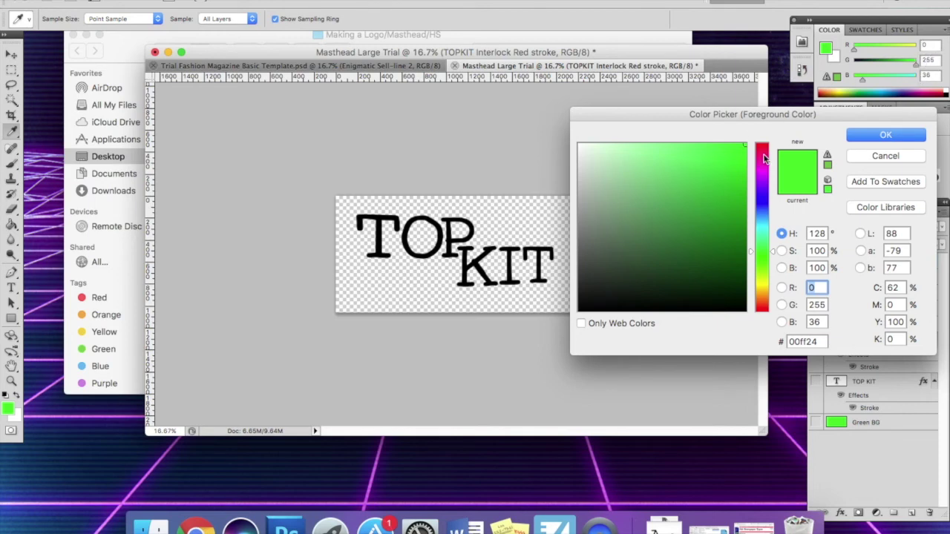
pyautogui.moveTo(765, 158); pyautogui.dragTo(764, 144)
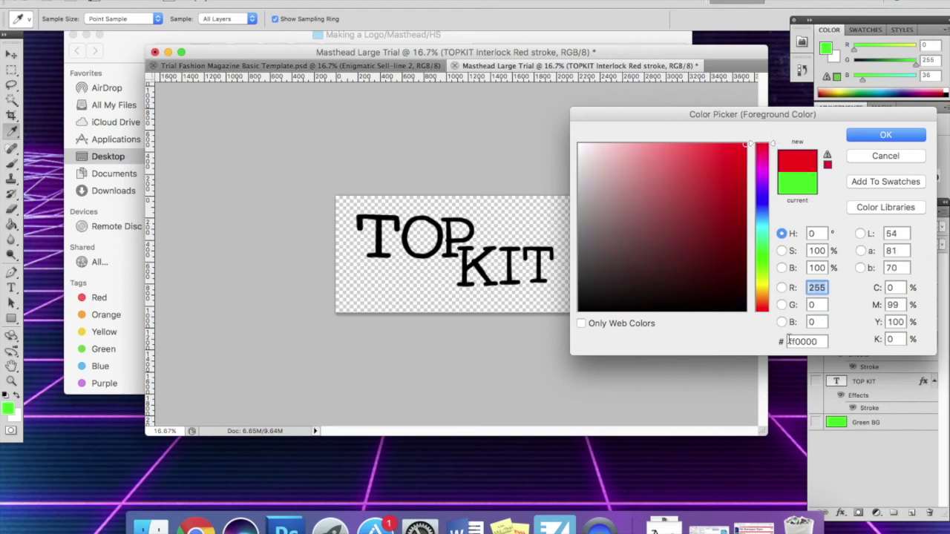
pyautogui.moveTo(821, 341); pyautogui.dragTo(770, 339)
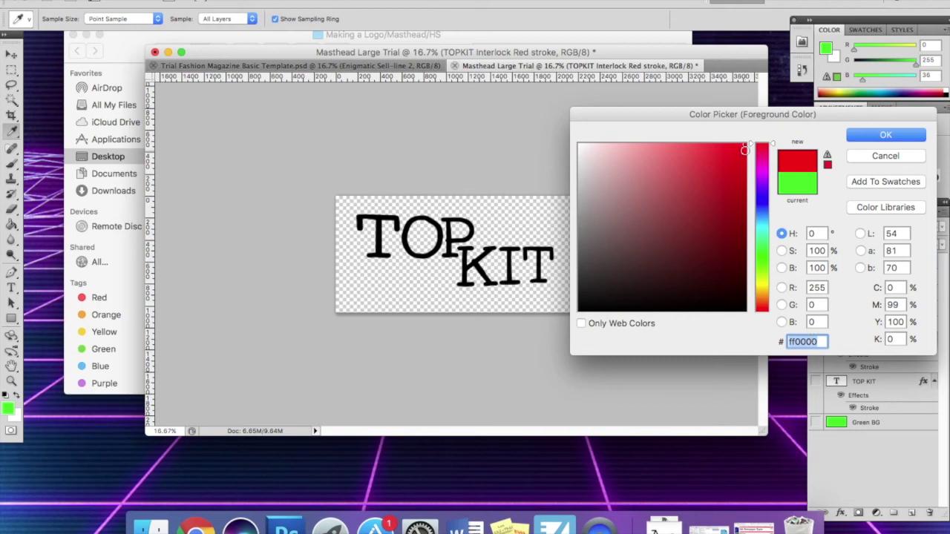
pyautogui.moveTo(746, 147)
pyautogui.mouseDown()
pyautogui.moveTo(640, 220)
pyautogui.moveTo(712, 199)
pyautogui.moveTo(731, 163)
pyautogui.moveTo(692, 188)
pyautogui.moveTo(721, 188)
pyautogui.moveTo(754, 137)
pyautogui.mouseUp()
pyautogui.click(108, 2)
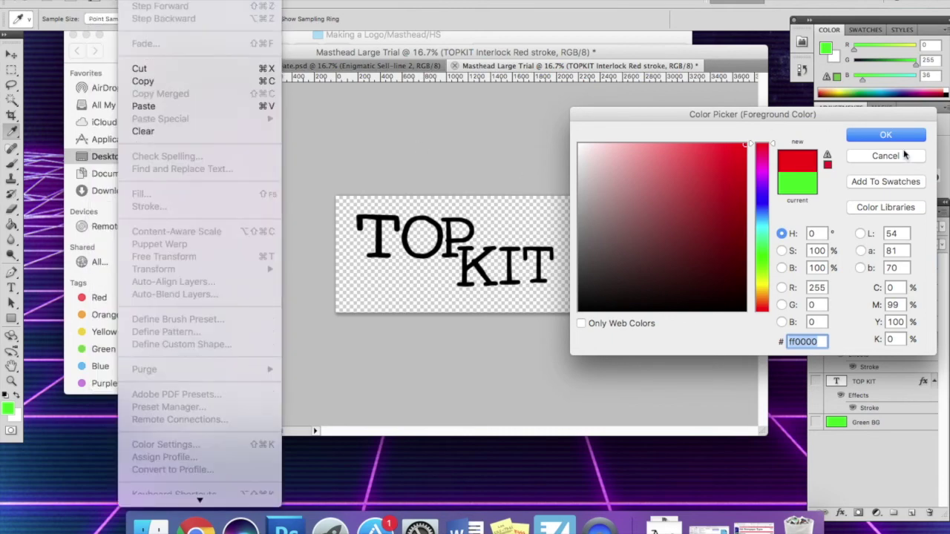
pyautogui.click(685, 103)
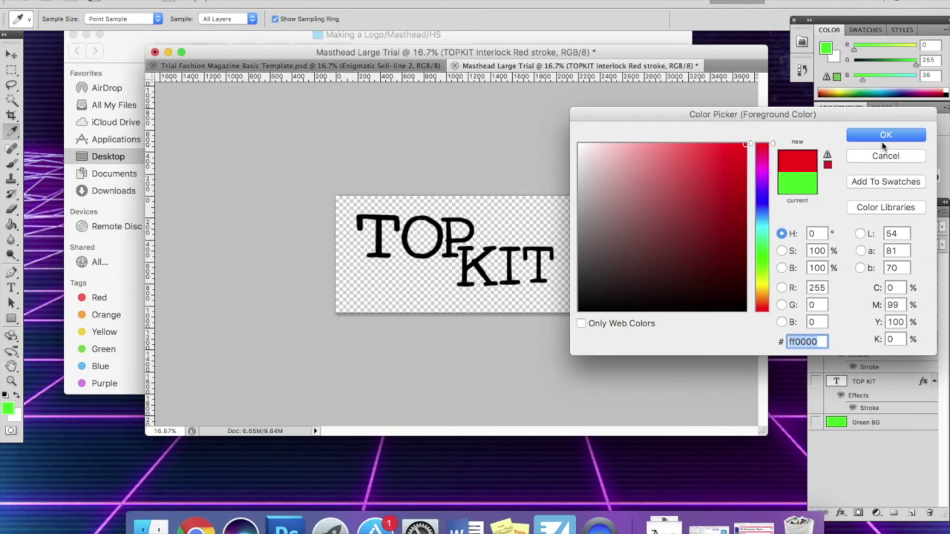
pyautogui.click(884, 136)
pyautogui.click(885, 136)
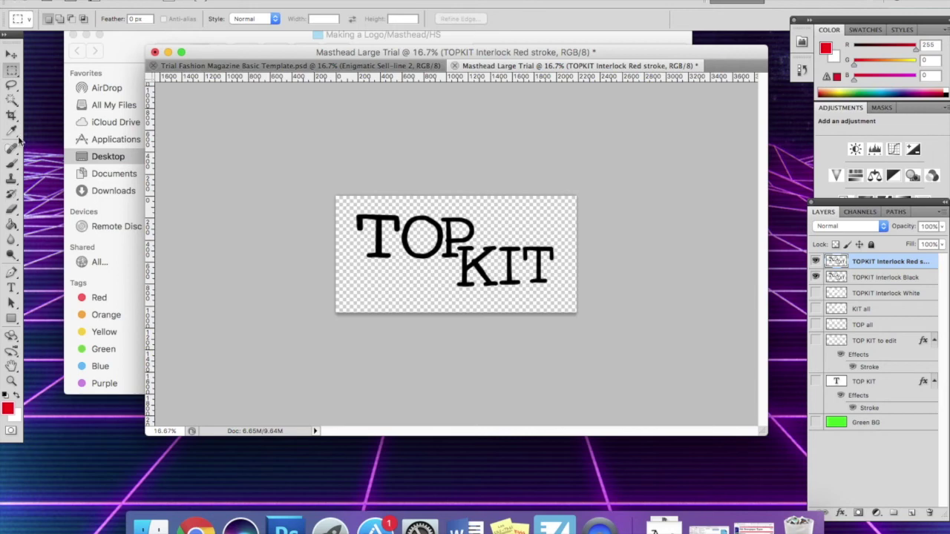
# Select all the TOP KIT letters on the TOPKIT Interlock Red stroke layer with the Magic Wand, fill them with red and deselect
pyautogui.click(12, 102)
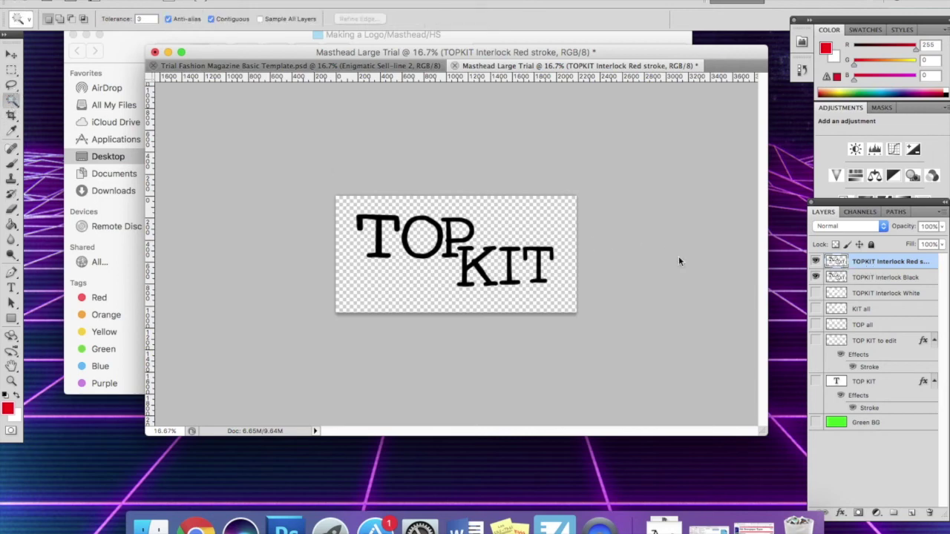
pyautogui.click(380, 221)
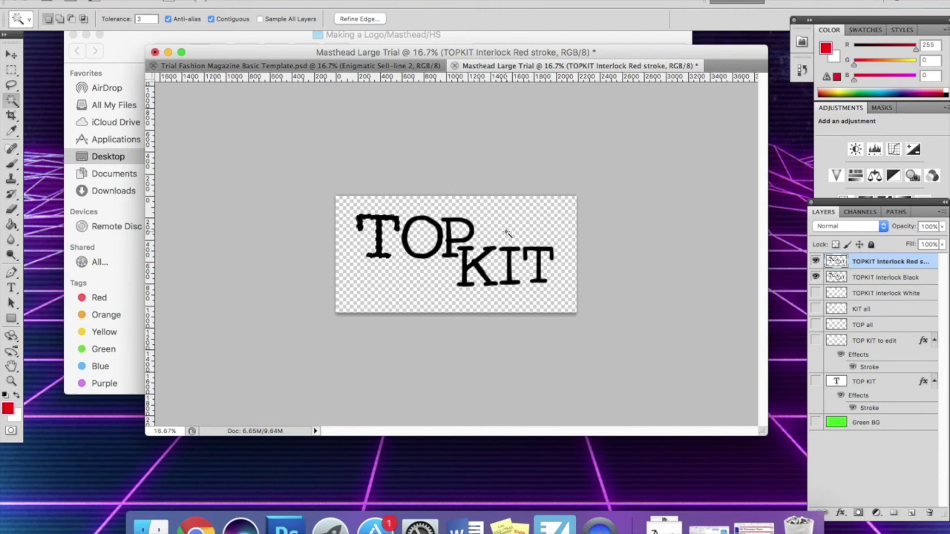
pyautogui.press('shift')
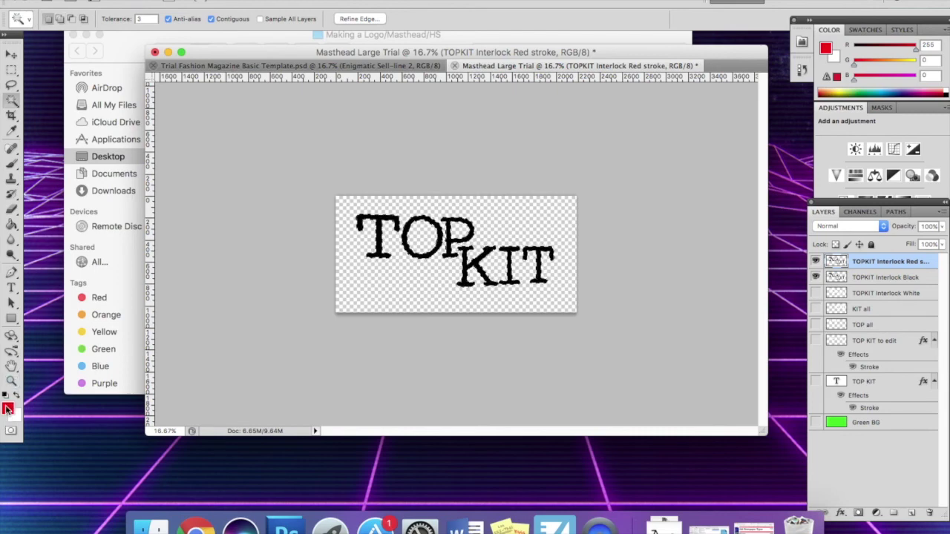
pyautogui.click(12, 224)
pyautogui.click(375, 217)
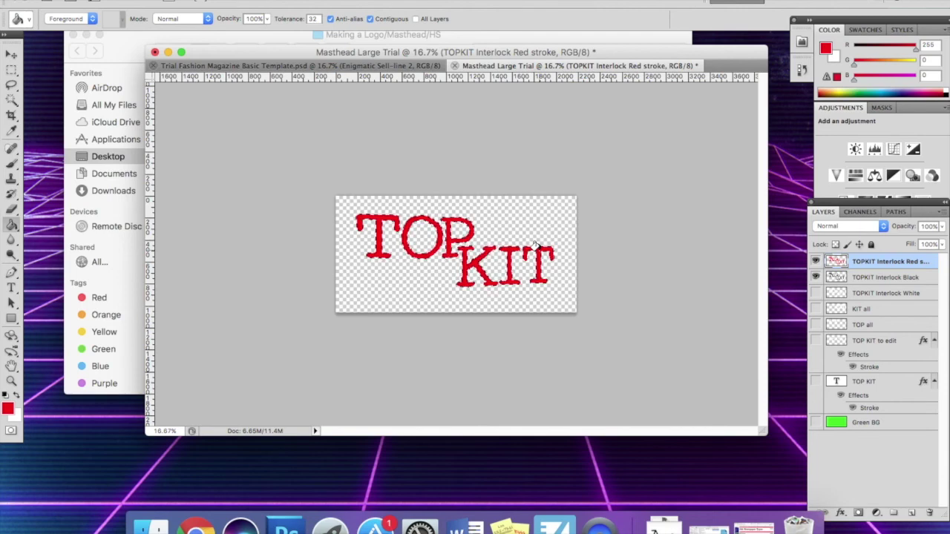
pyautogui.click(11, 69)
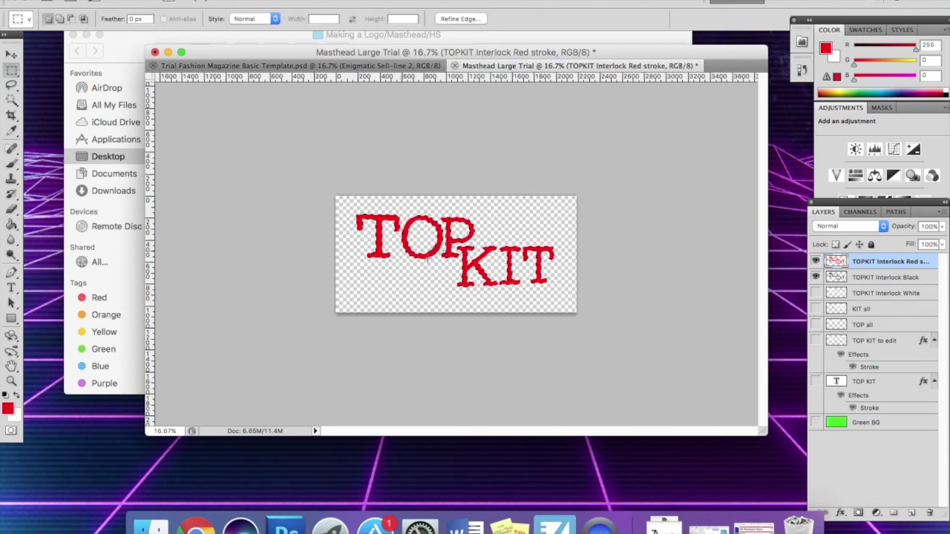
pyautogui.click(436, 281)
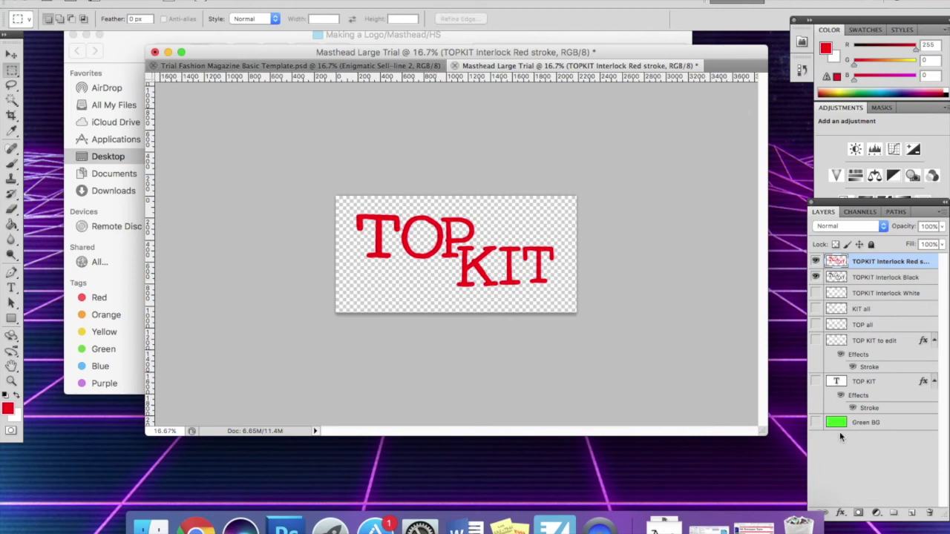
# Add a 10 px black outside Stroke effect to the TOPKIT Interlock Red stroke layer
pyautogui.click(841, 516)
pyautogui.click(841, 515)
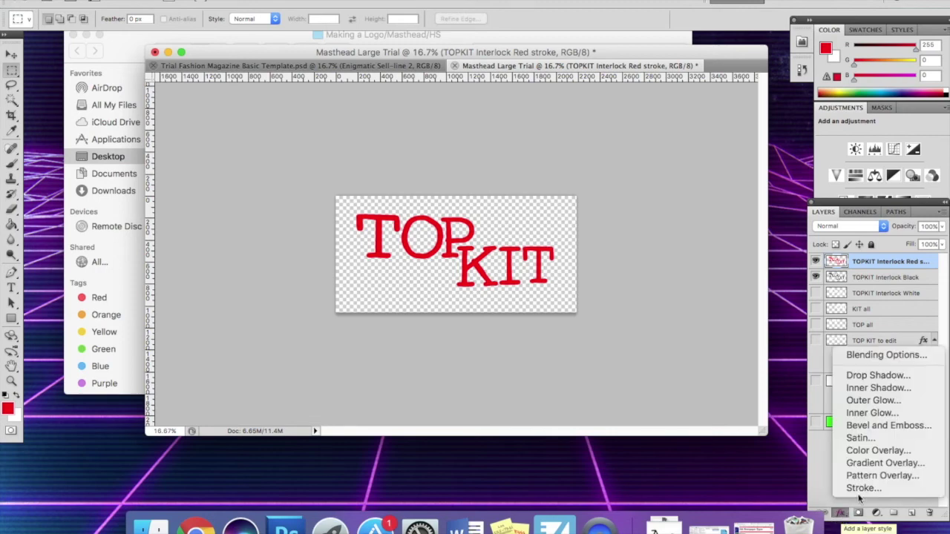
pyautogui.click(862, 488)
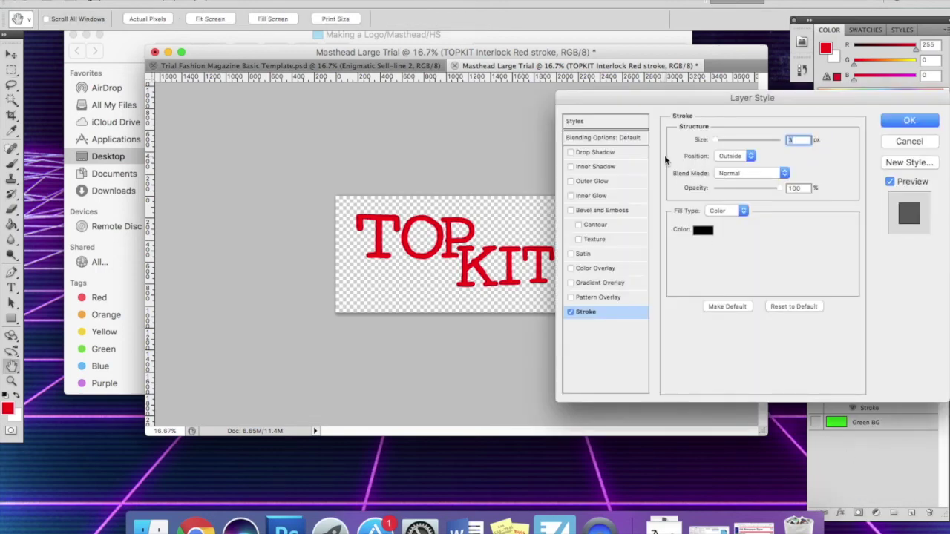
pyautogui.click(716, 142)
pyautogui.moveTo(716, 141); pyautogui.dragTo(721, 144)
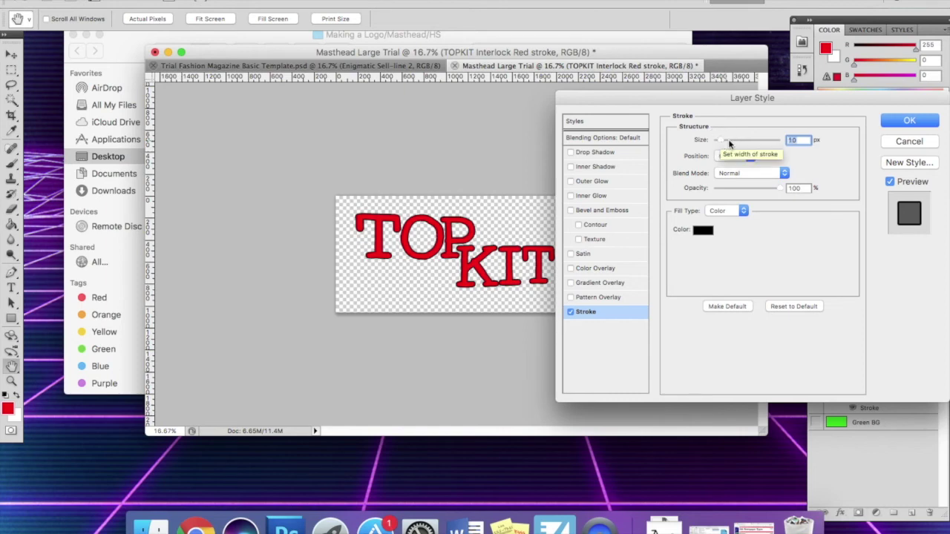
pyautogui.click(908, 121)
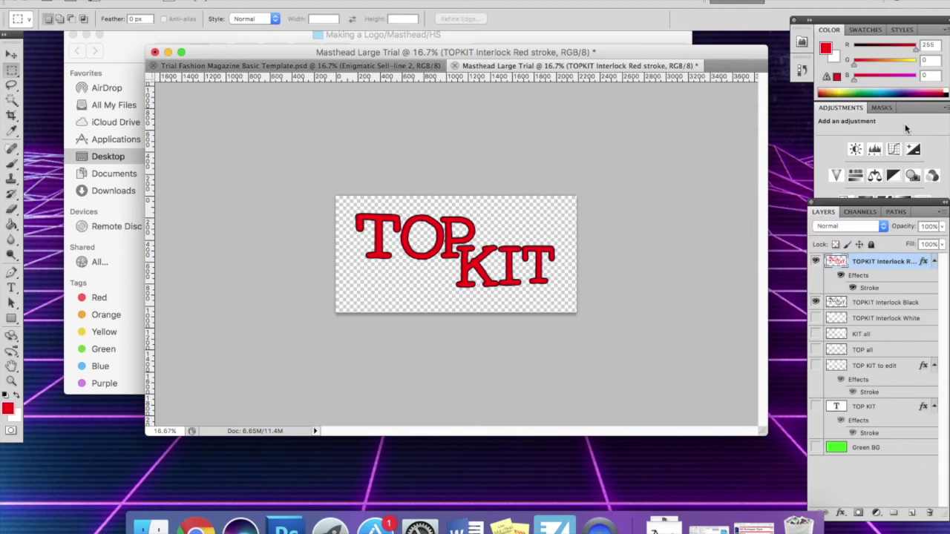
# Duplicate the TOPKIT Interlock Red stroke layer in the same document under the name "TOPKIT Interlock Stroke variable"
pyautogui.rightClick(874, 261)
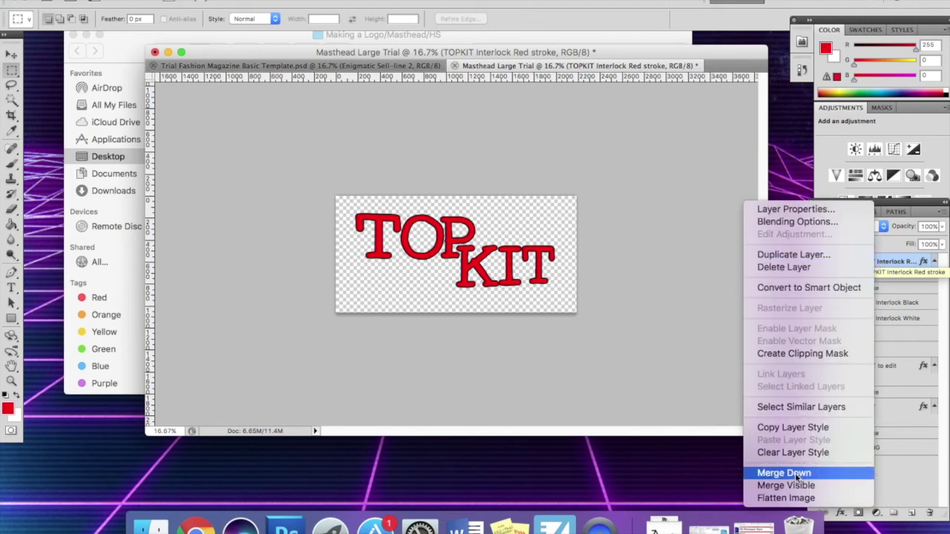
pyautogui.click(799, 255)
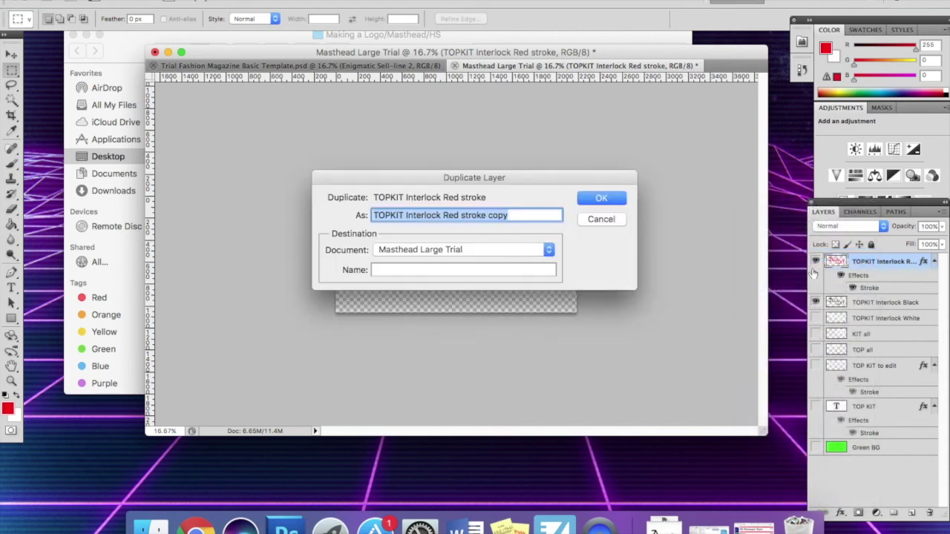
pyautogui.press('Right')
pyautogui.press('BackSpace')
pyautogui.press('BackSpace')
pyautogui.press('BackSpace')
pyautogui.press('BackSpace')
pyautogui.press('BackSpace')
pyautogui.press('BackSpace')
pyautogui.press('BackSpace')
pyautogui.press('BackSpace')
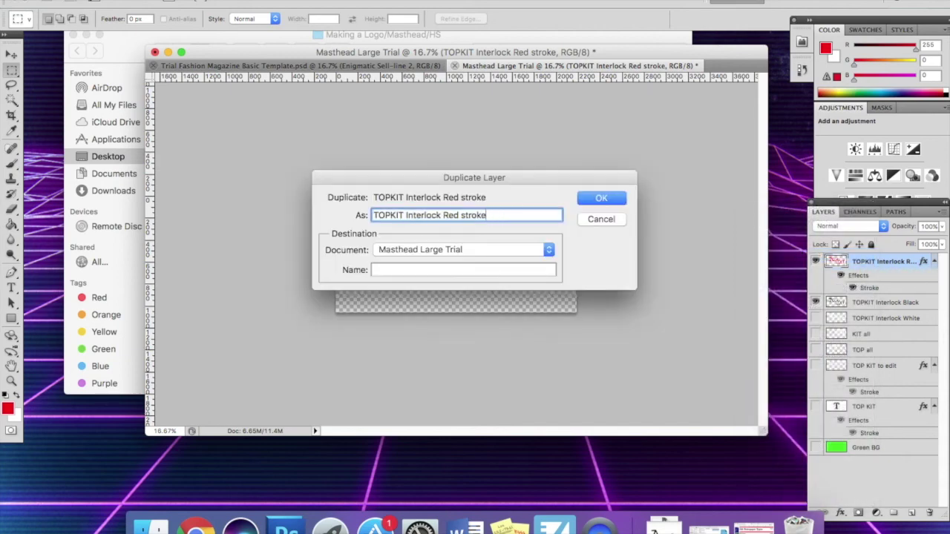
pyautogui.press('BackSpace')
pyautogui.press('BackSpace')
pyautogui.press('BackSpace')
pyautogui.press('BackSpace')
pyautogui.press('BackSpace')
pyautogui.press('BackSpace')
pyautogui.press('BackSpace')
pyautogui.write('Stroke variable')
pyautogui.click(614, 200)
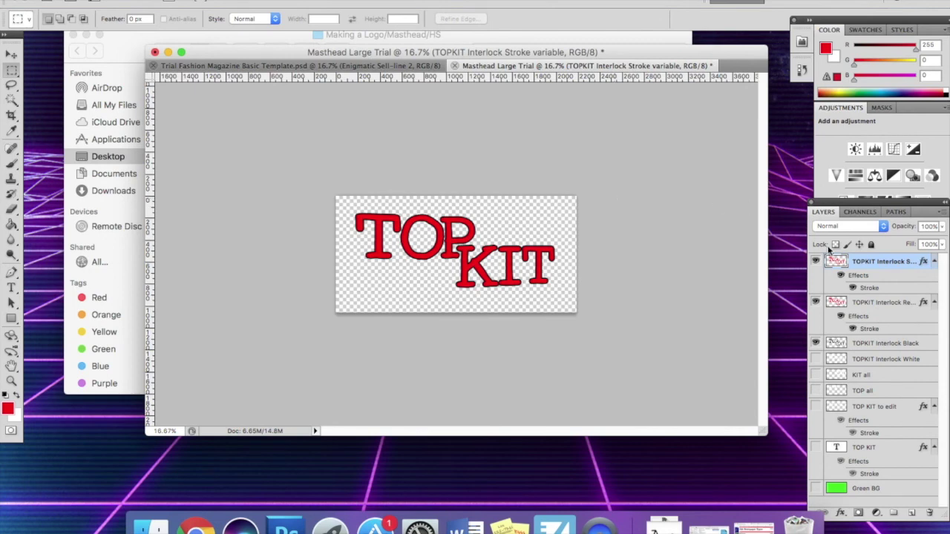
# Change the stroke colour of the TOPKIT Interlock Stroke variable layer to bright cyan
pyautogui.doubleClick(866, 290)
pyautogui.click(703, 230)
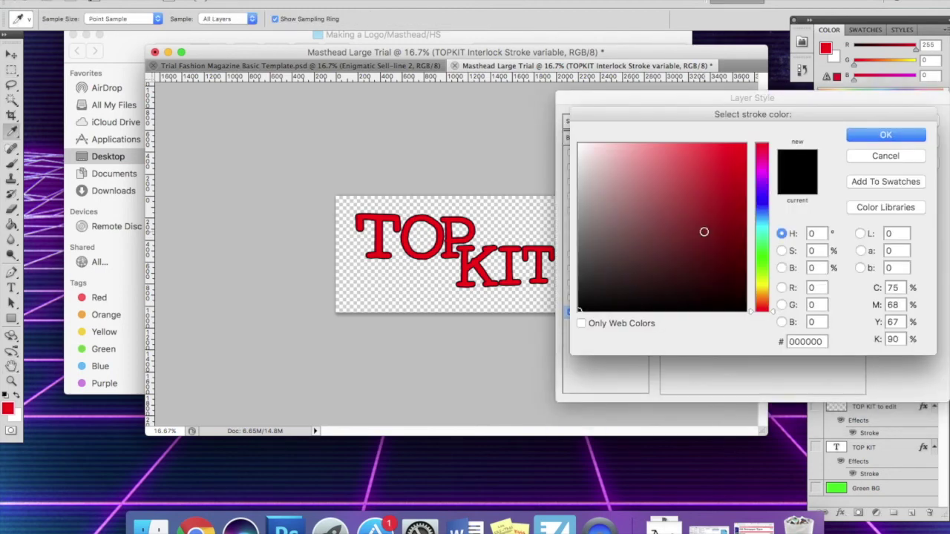
pyautogui.moveTo(765, 252); pyautogui.dragTo(772, 222)
pyautogui.moveTo(718, 168); pyautogui.dragTo(790, 126)
pyautogui.click(897, 134)
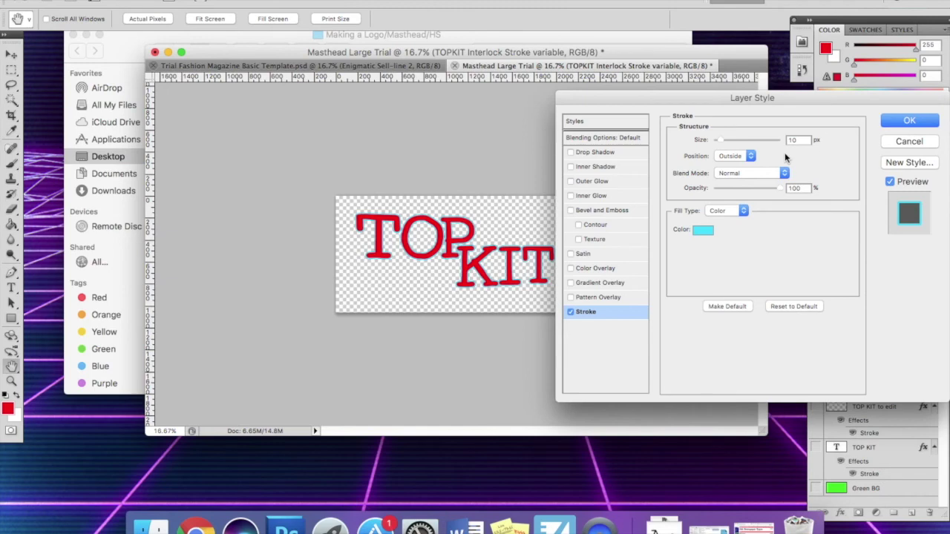
pyautogui.click(907, 122)
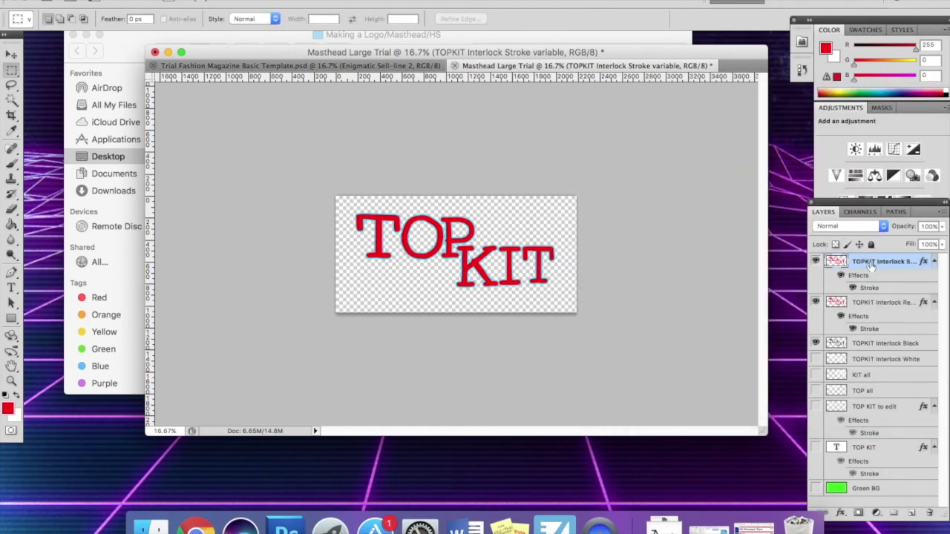
# Toggle the TOPKIT Interlock Stroke variable layer to compare it with the red stroke version, leaving it hidden
pyautogui.click(816, 262)
pyautogui.click(816, 262)
pyautogui.click(817, 261)
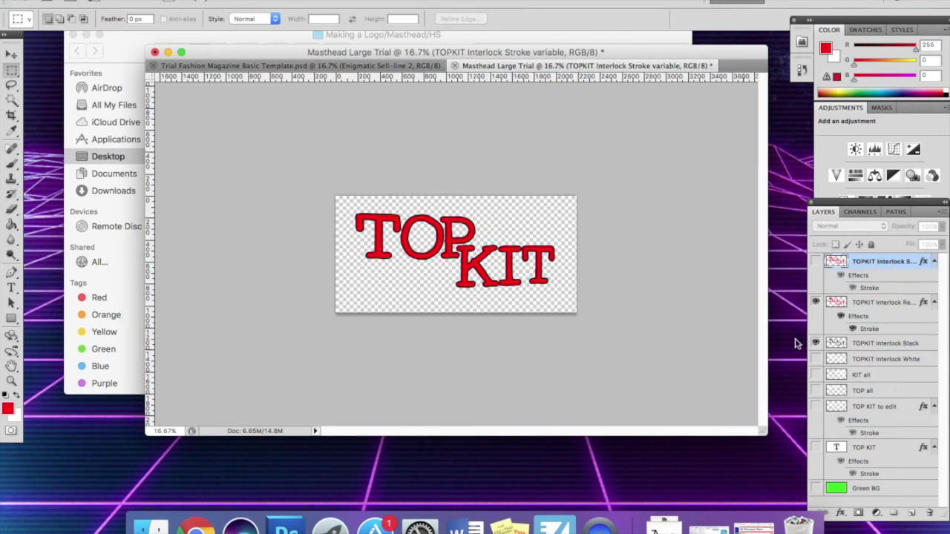
# Compare the red stroke, black and white mastheads by toggling the visibility of their layers
pyautogui.click(815, 302)
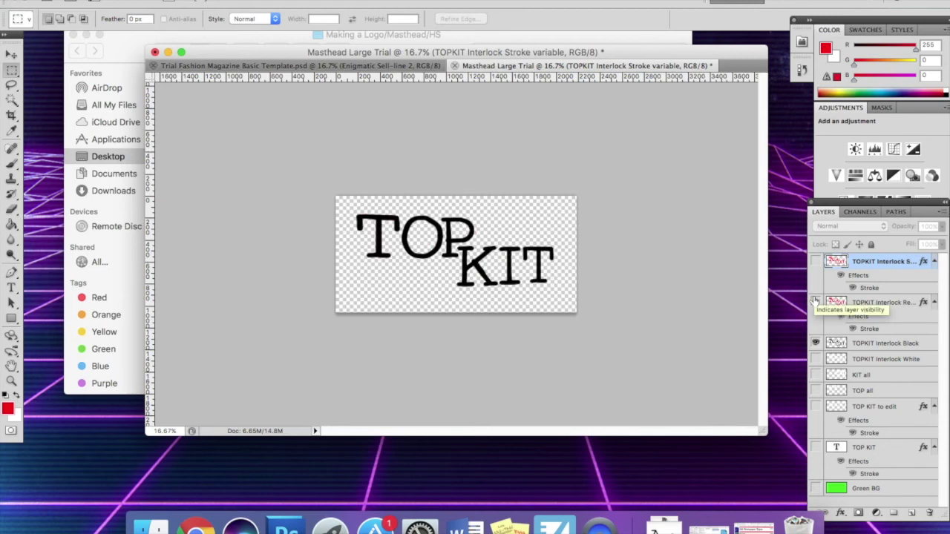
pyautogui.click(815, 343)
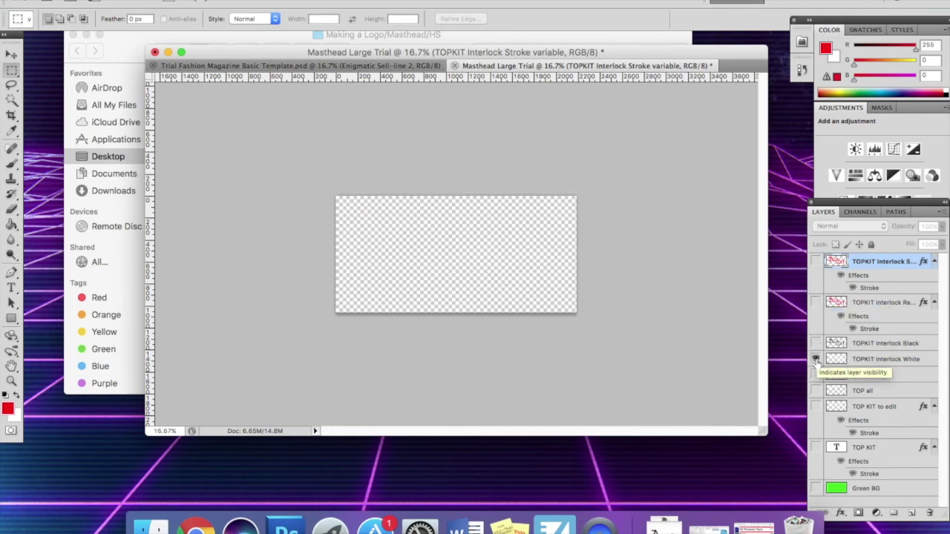
pyautogui.click(816, 359)
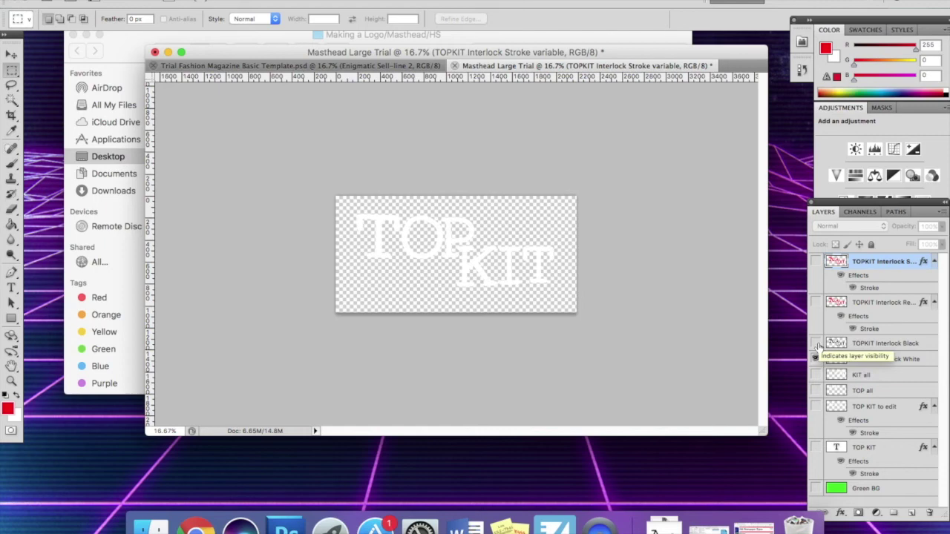
pyautogui.click(816, 343)
pyautogui.click(816, 302)
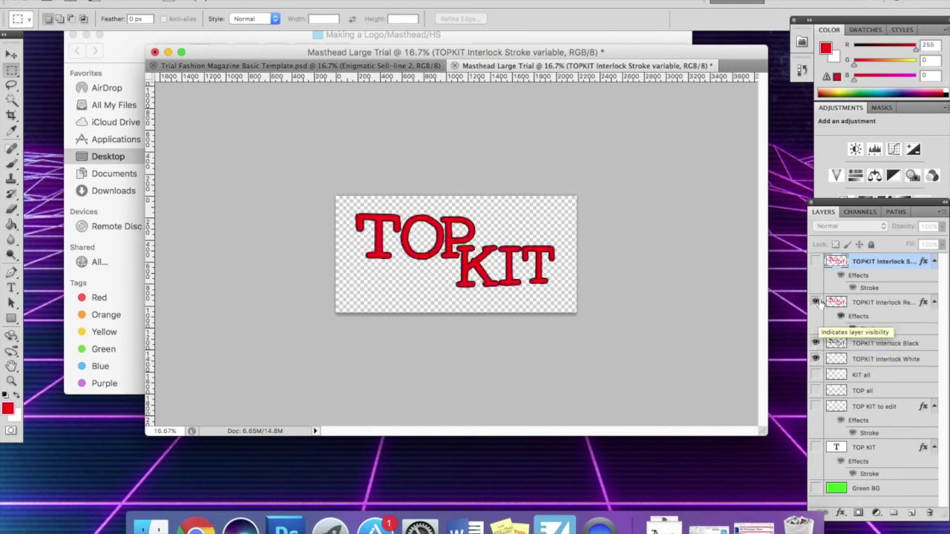
pyautogui.click(817, 302)
pyautogui.click(817, 302)
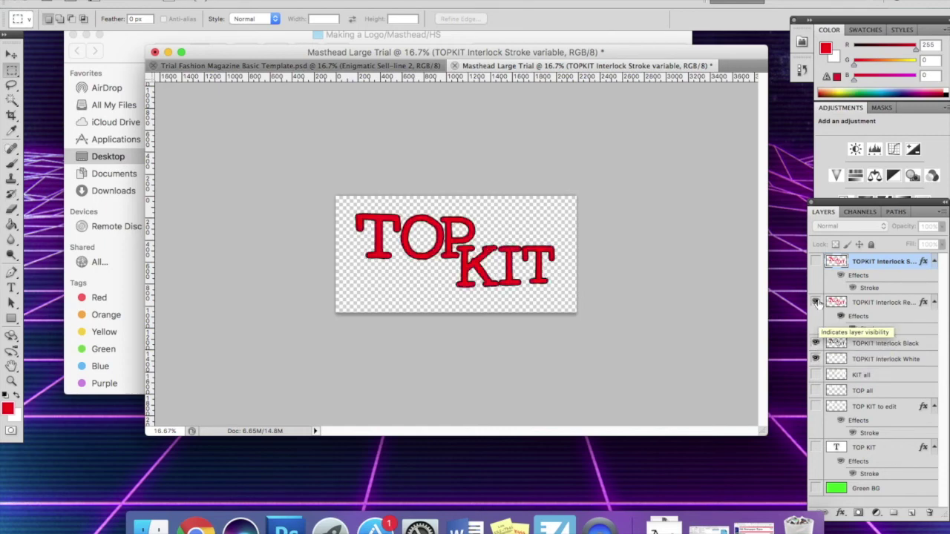
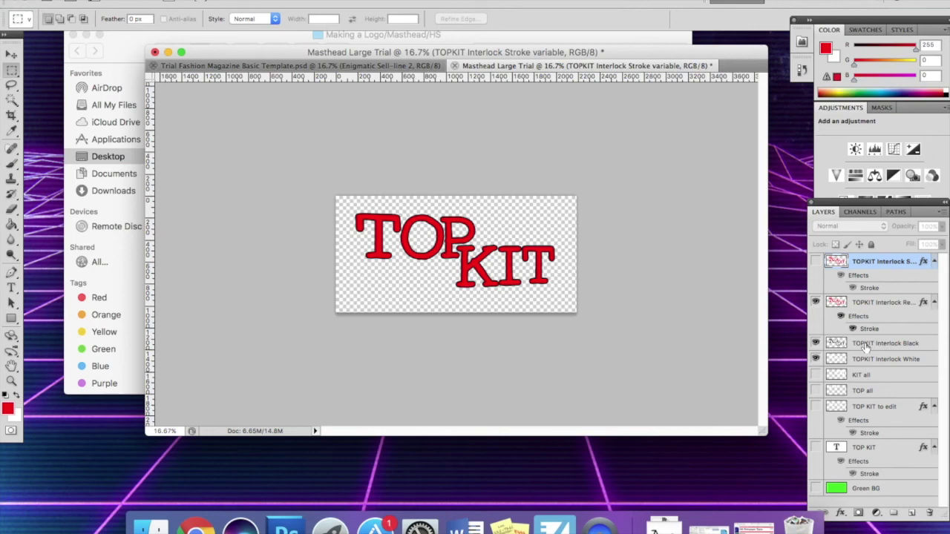
# Show only the TOPKIT Interlock Black layer by hiding the red stroke and white layers, checking it briefly against the Green BG
pyautogui.click(865, 345)
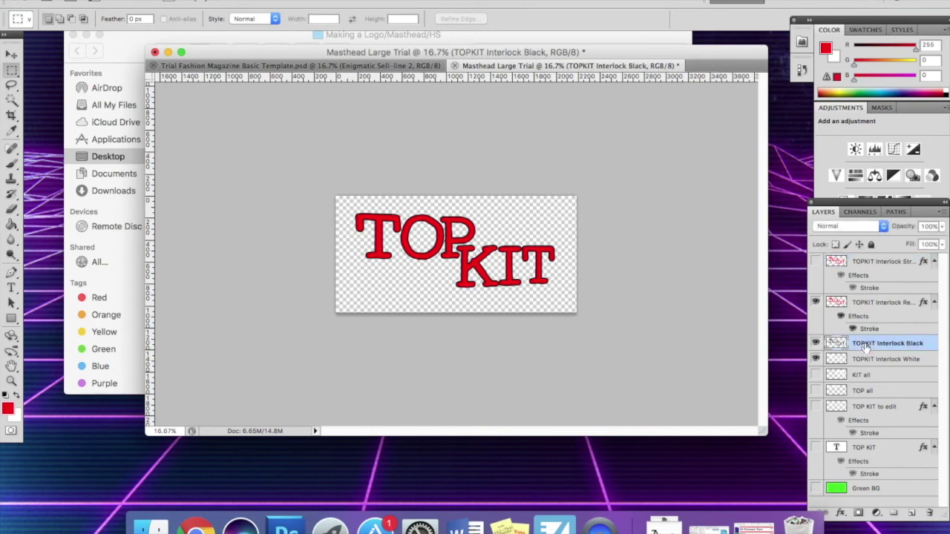
pyautogui.click(815, 302)
pyautogui.click(815, 359)
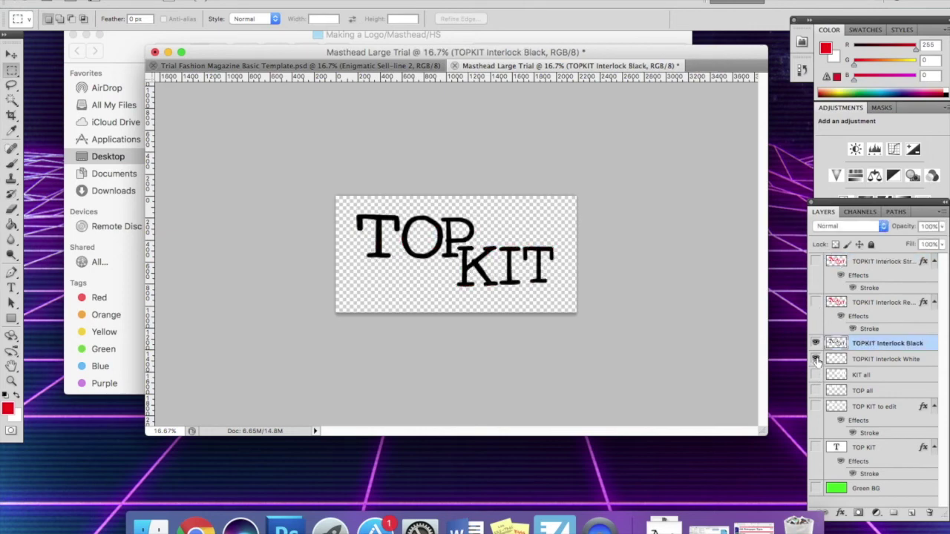
pyautogui.click(817, 488)
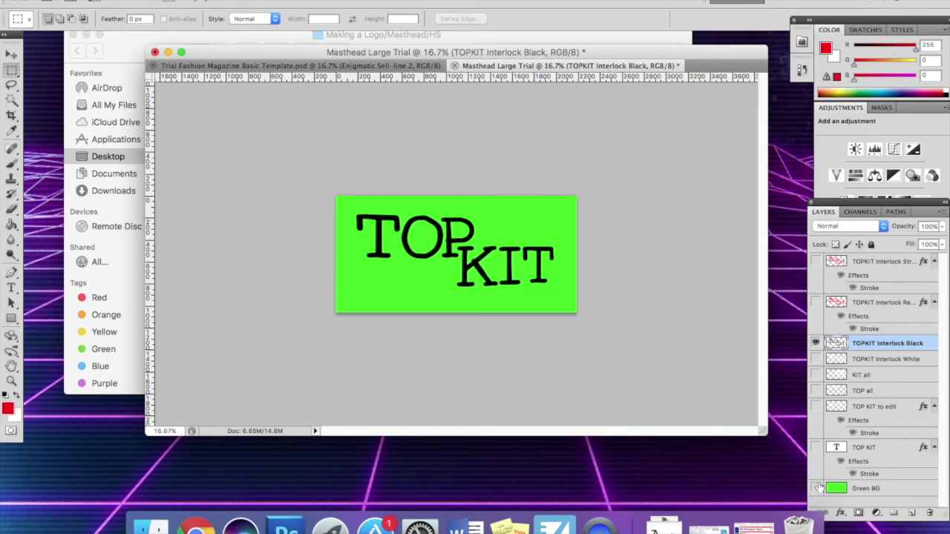
pyautogui.click(817, 488)
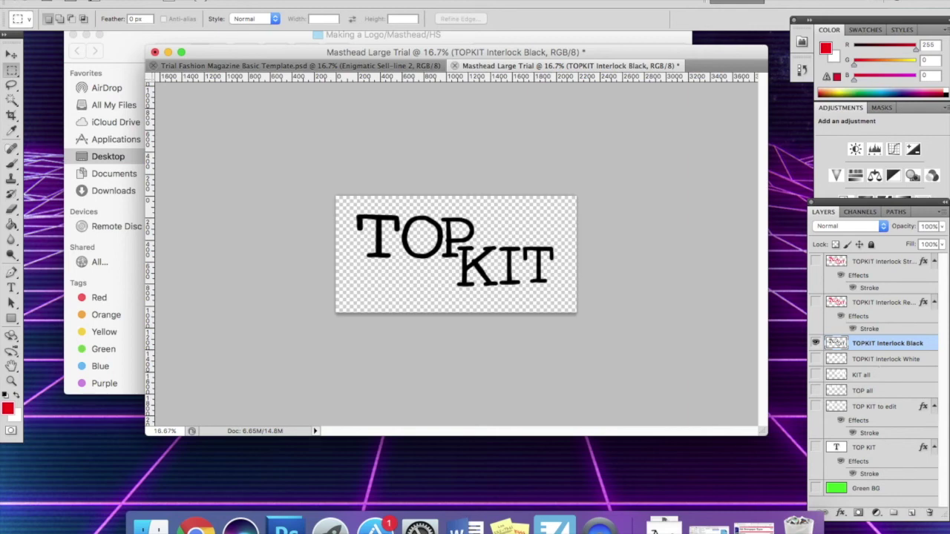
# Start saving a copy of the black masthead in PNG format into the Desktop folder Magazine Home Project ALL
pyautogui.click(111, 1)
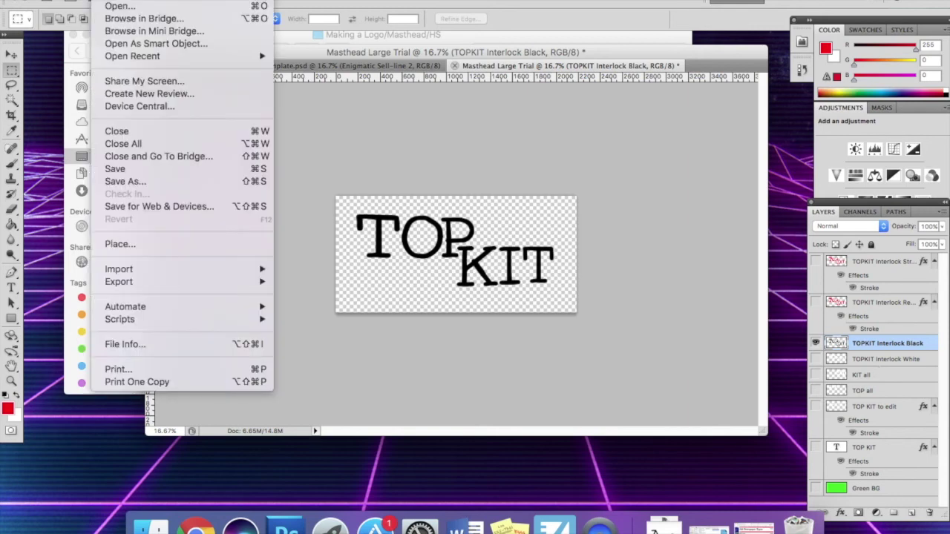
pyautogui.click(142, 183)
pyautogui.press('super+s')
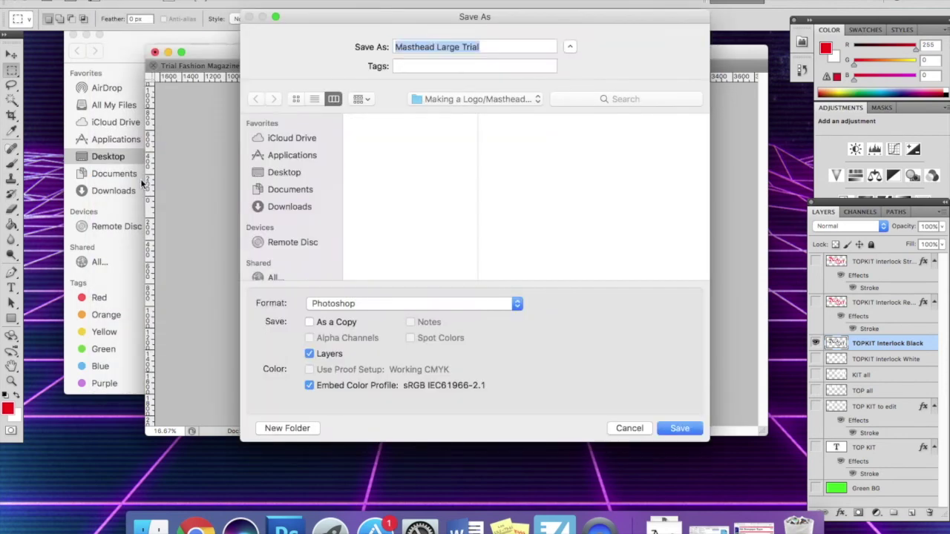
pyautogui.click(322, 303)
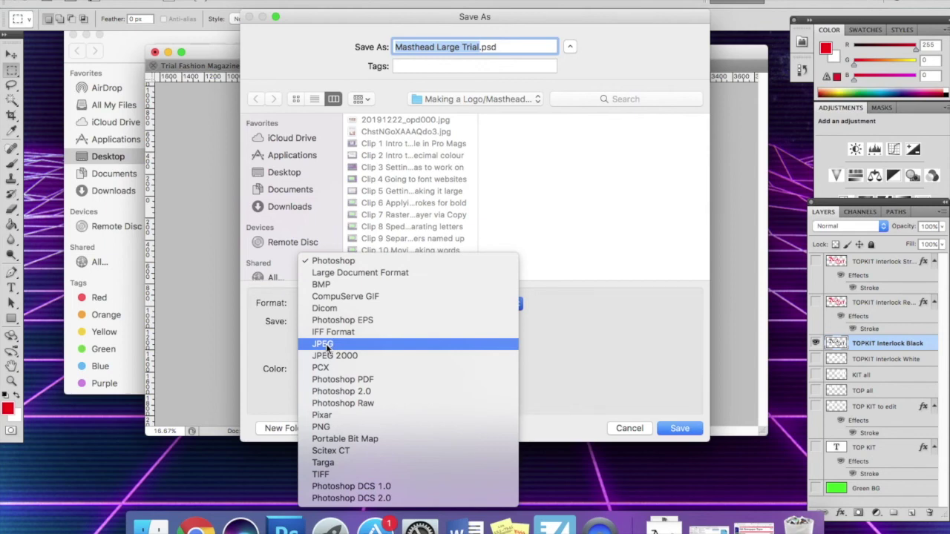
pyautogui.click(332, 426)
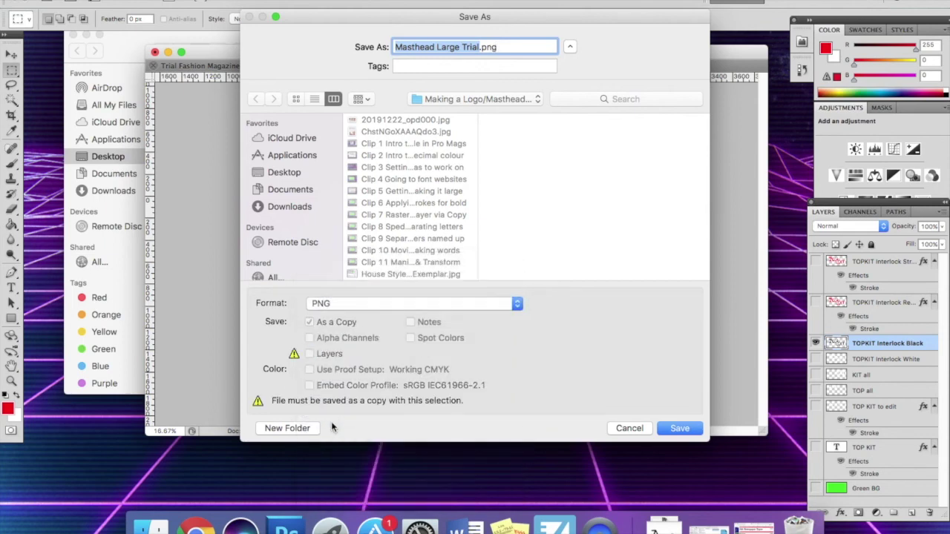
pyautogui.click(483, 100)
pyautogui.click(469, 112)
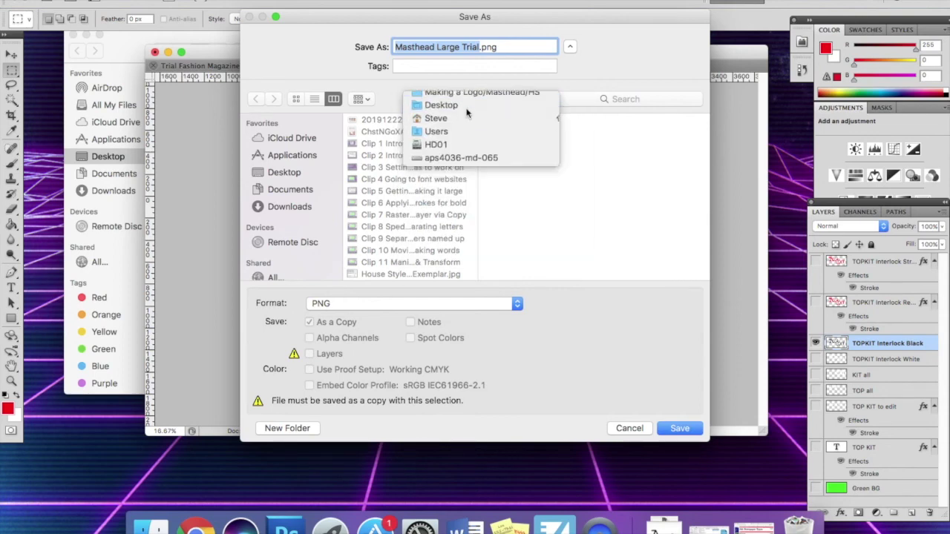
pyautogui.click(391, 132)
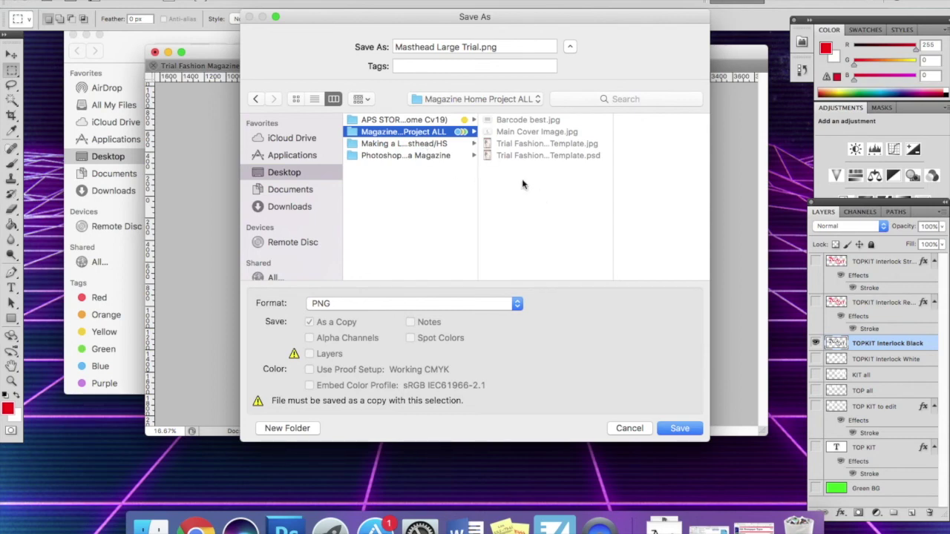
# Name the PNG copy TOPKIT Masthead BonTrans and save it without interlacing
pyautogui.click(479, 47)
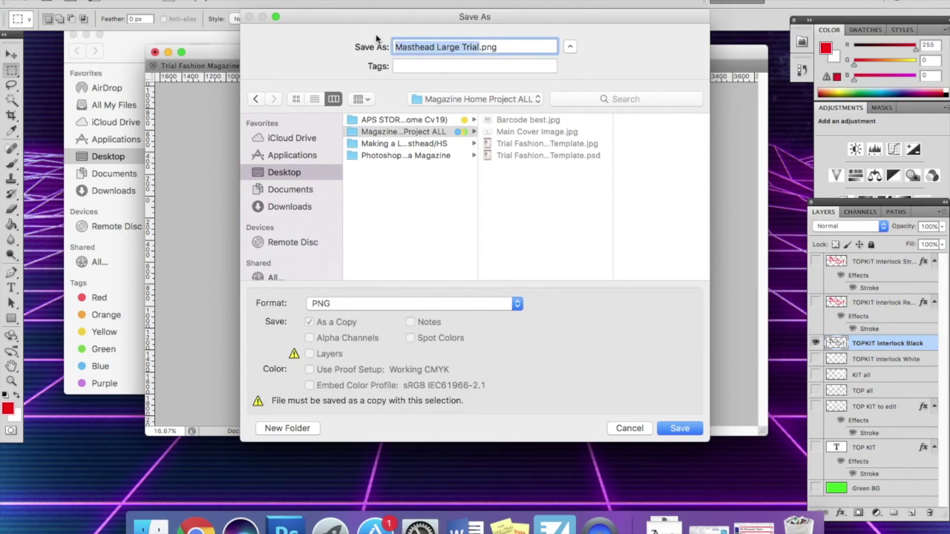
pyautogui.press('BackSpace')
pyautogui.write('TOP')
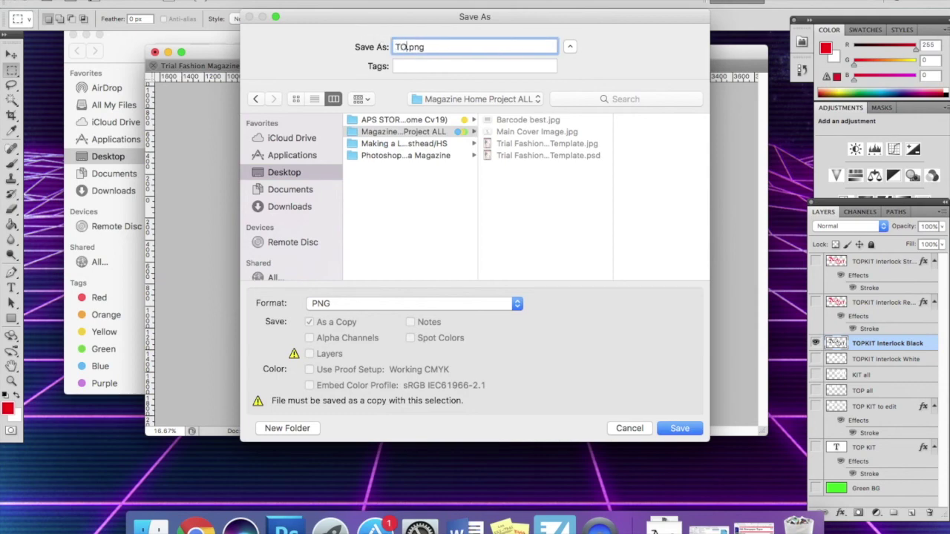
pyautogui.write('KIT Masthead ')
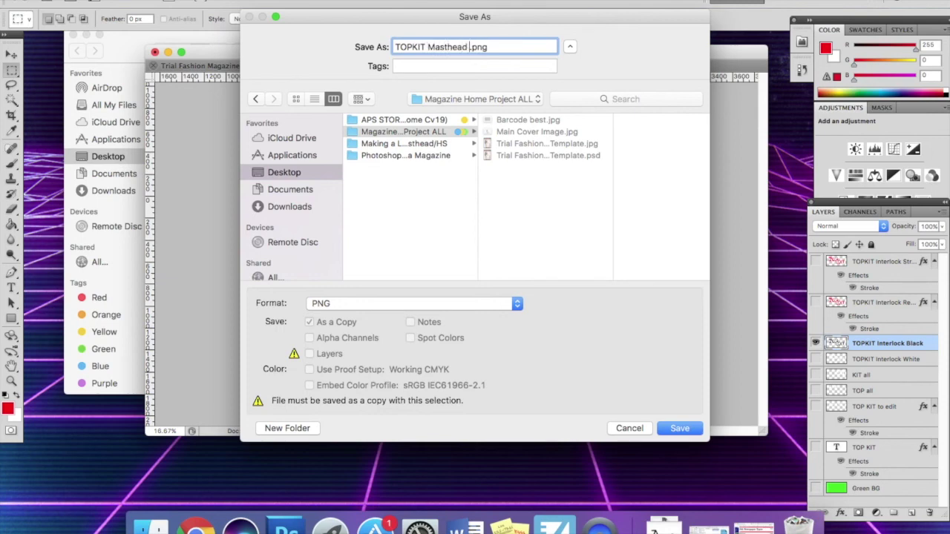
pyautogui.write('BonTrans')
pyautogui.click(681, 429)
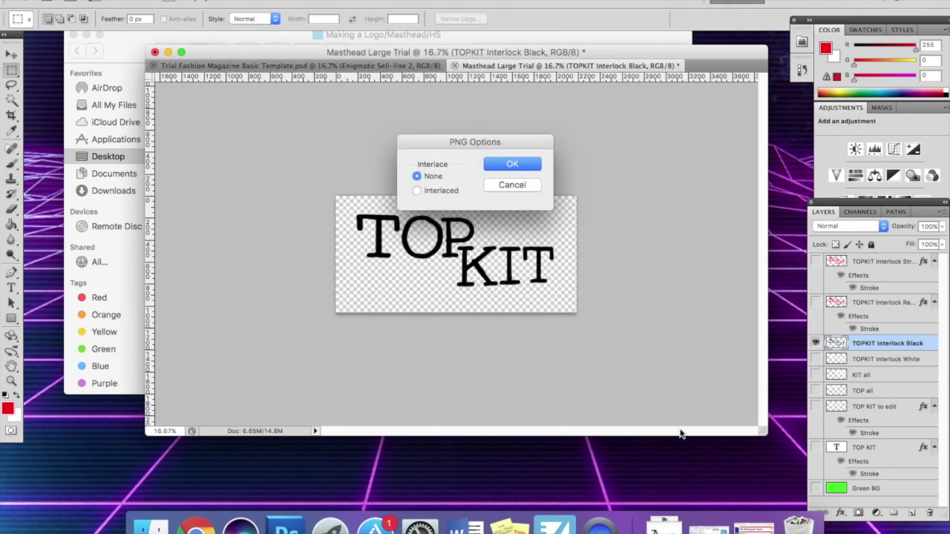
pyautogui.click(511, 166)
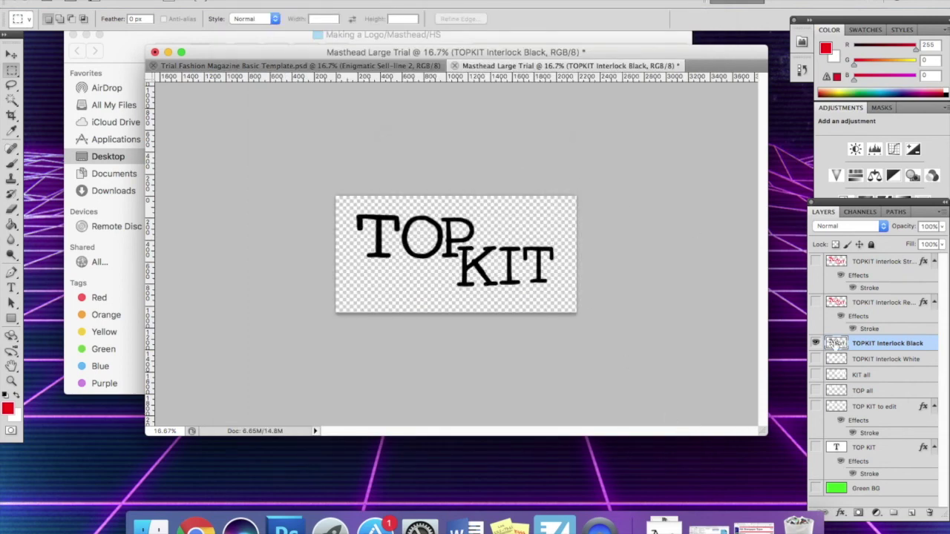
# Show only the TOPKIT Interlock White layer and name its new saved copy TOPKIT Masthead WonTrans, based on the black version's file name
pyautogui.click(815, 359)
pyautogui.click(815, 343)
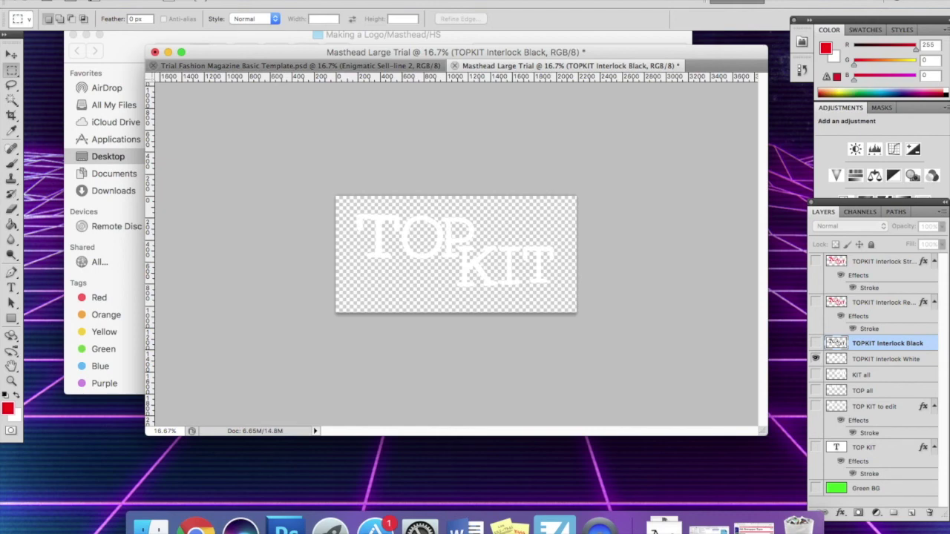
pyautogui.click(108, 0)
pyautogui.click(144, 182)
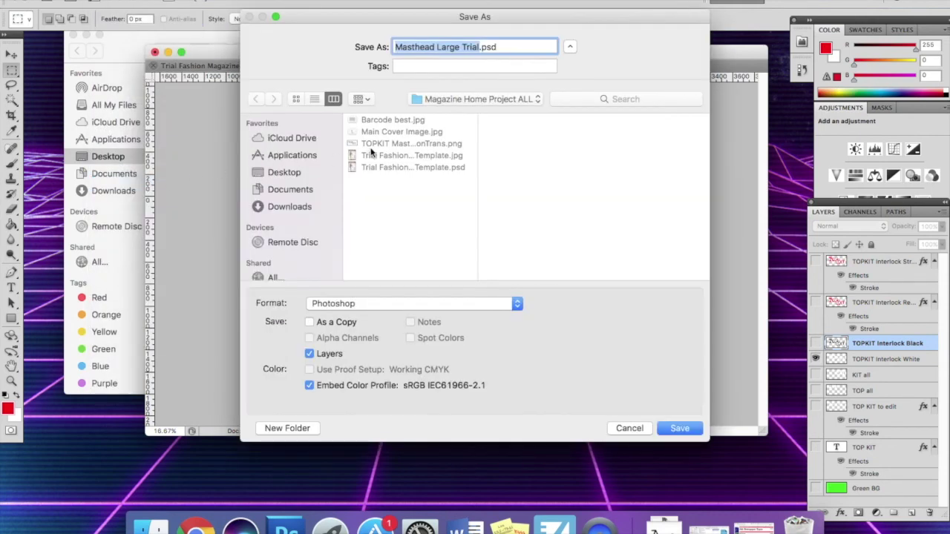
pyautogui.click(399, 144)
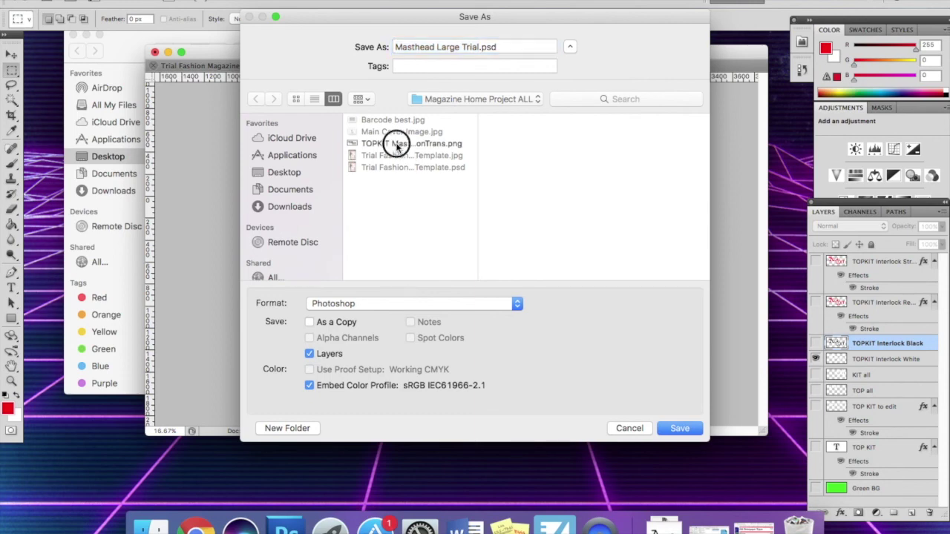
pyautogui.click(474, 47)
pyautogui.press('Delete')
pyautogui.write('W')
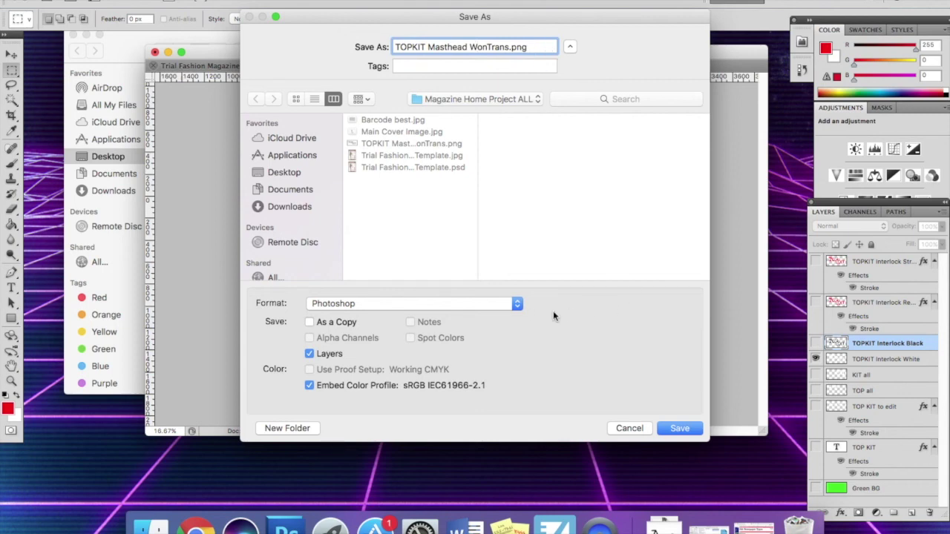
# Set the white masthead copy's format to PNG and save it without interlacing
pyautogui.click(518, 305)
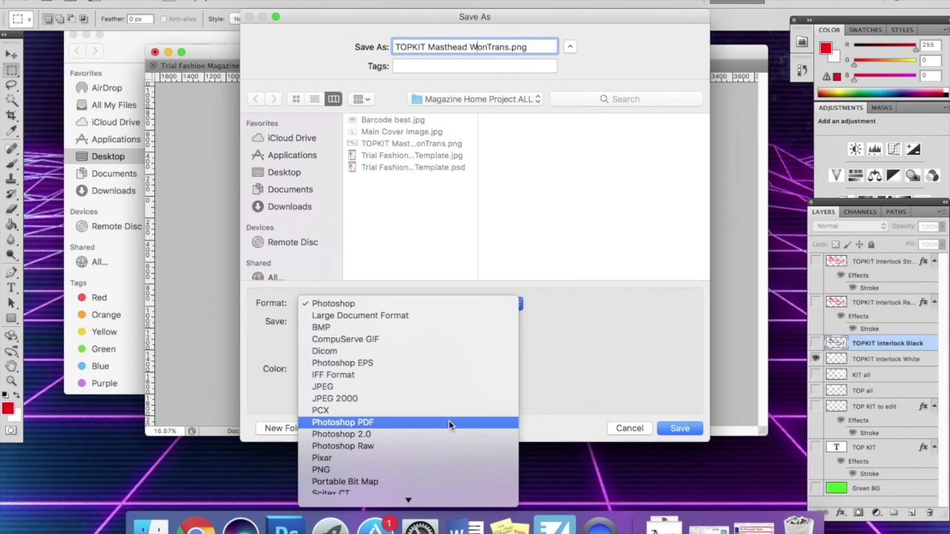
pyautogui.click(433, 469)
pyautogui.click(679, 429)
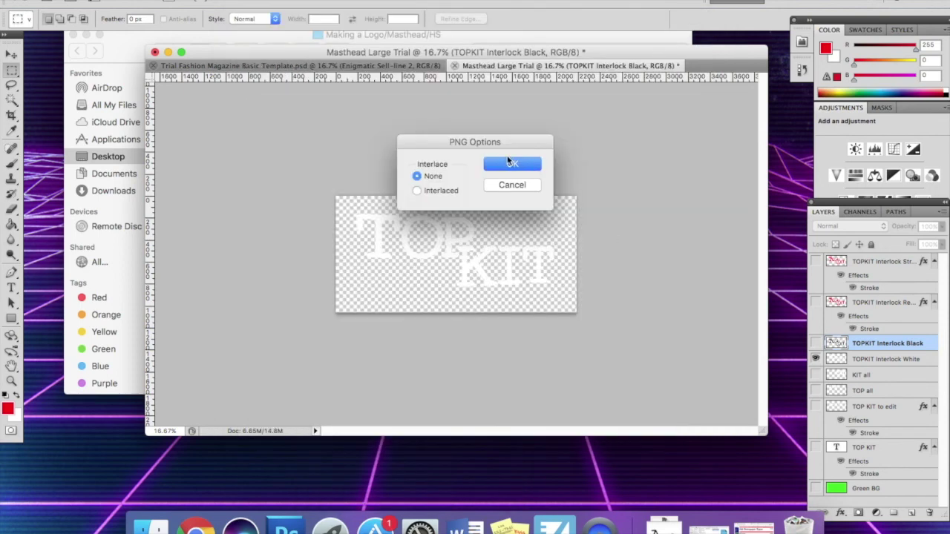
pyautogui.click(510, 163)
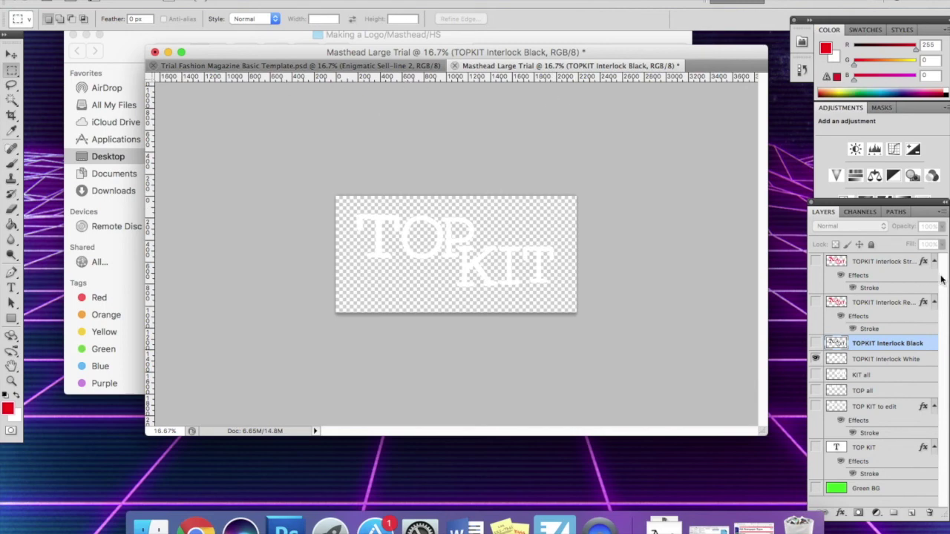
# Show only the red stroke masthead layer in place of the white one and start saving a copy in PNG format
pyautogui.click(816, 302)
pyautogui.click(815, 359)
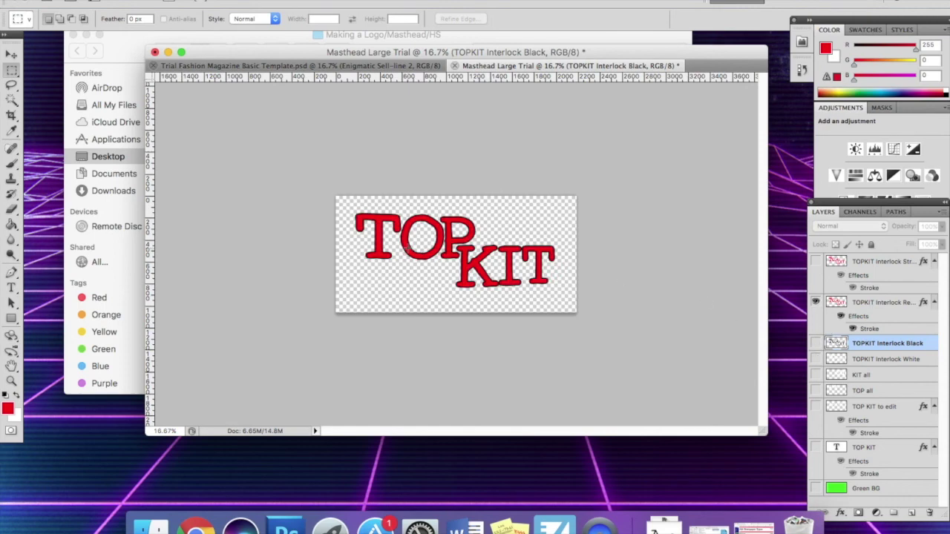
pyautogui.click(100, 0)
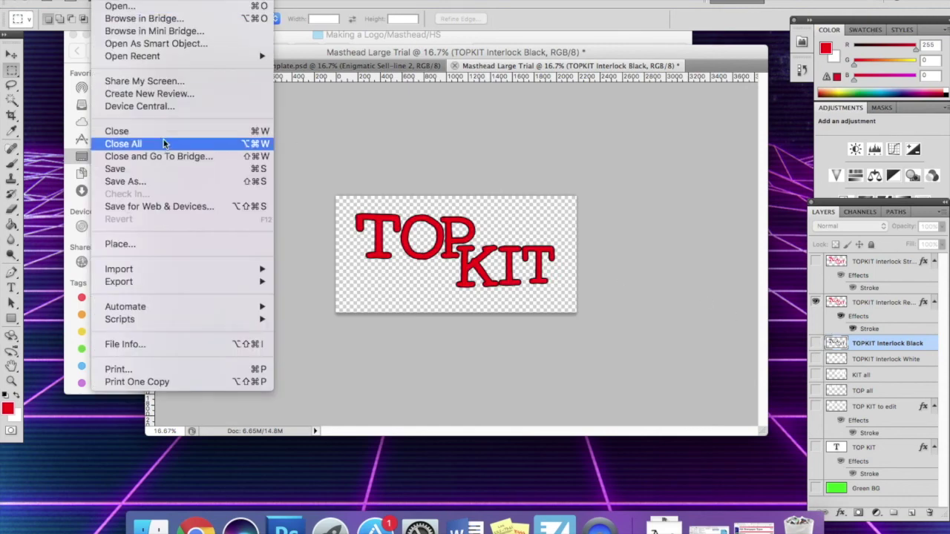
pyautogui.click(143, 186)
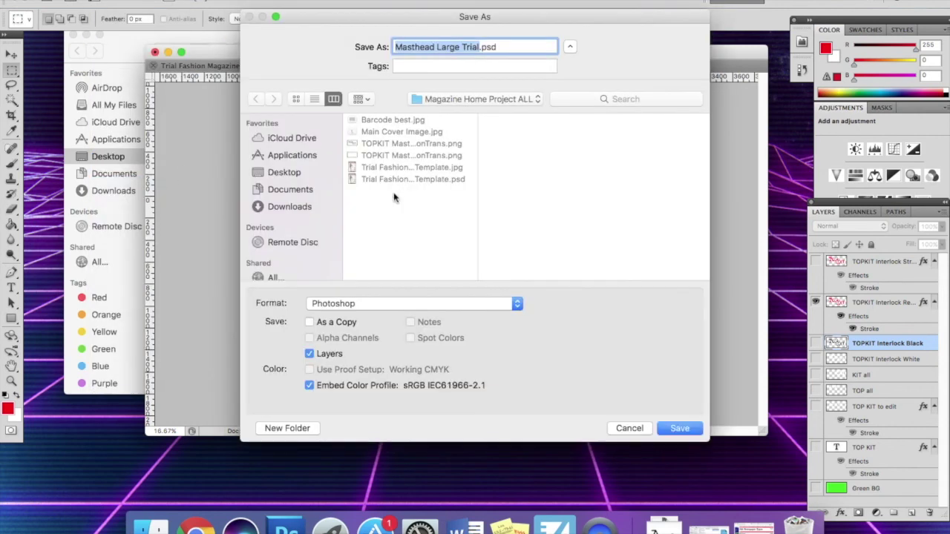
pyautogui.click(366, 307)
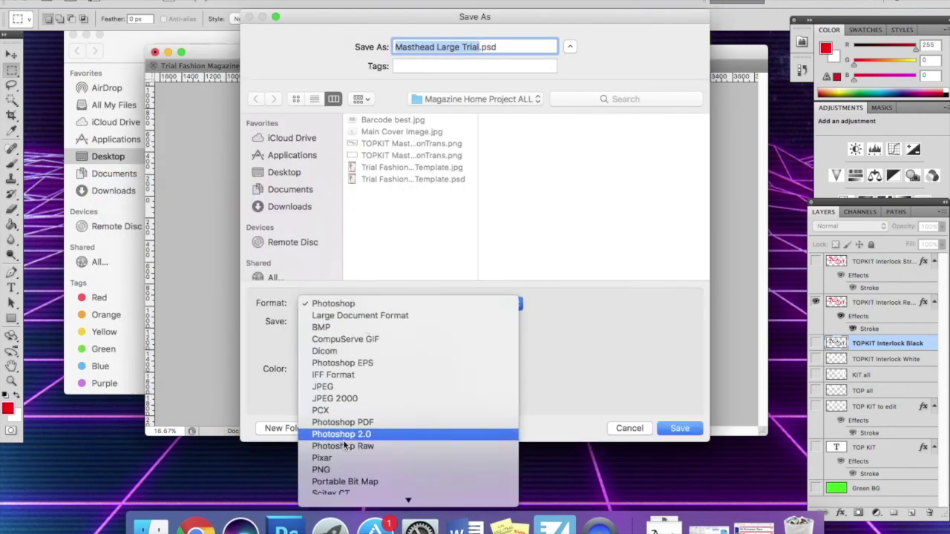
pyautogui.click(339, 467)
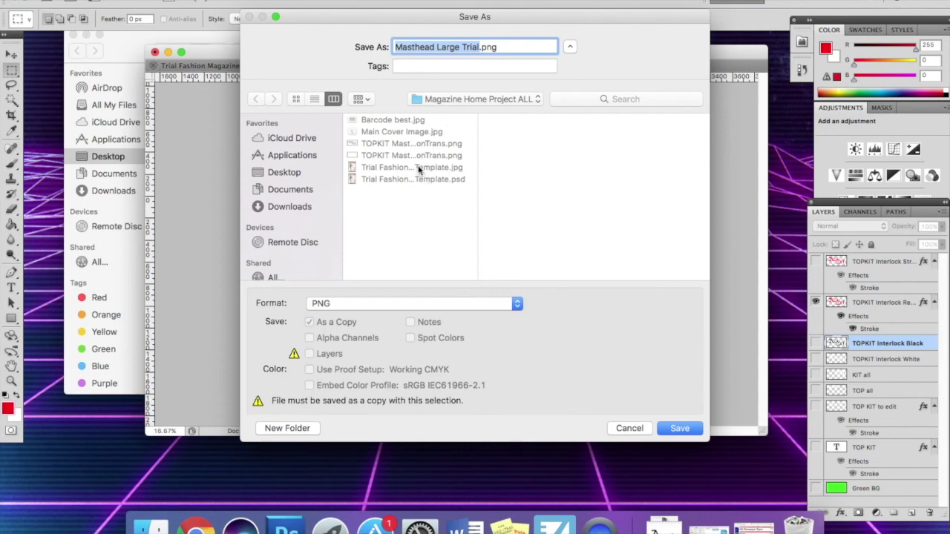
# Name the red masthead copy TOPKIT Masthead RedBlackedonTrans and save it without interlacing
pyautogui.click(407, 144)
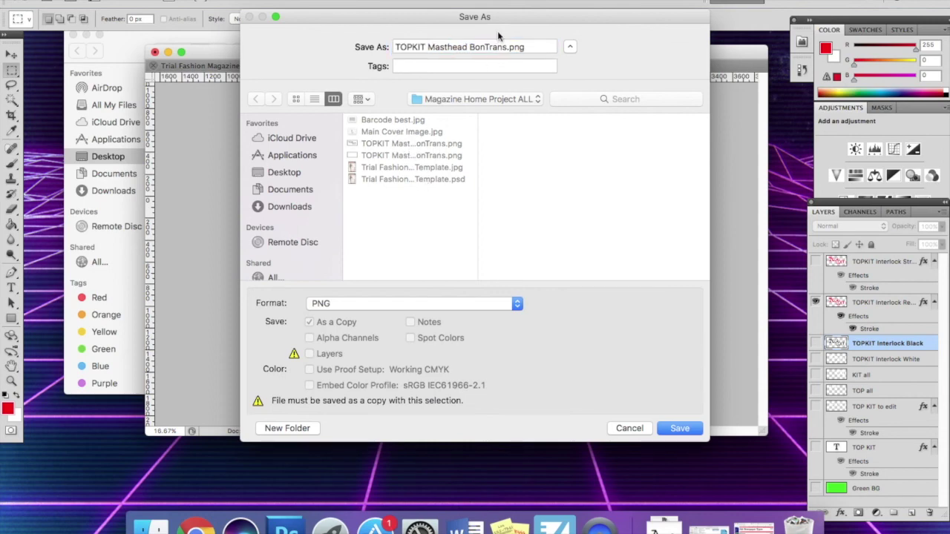
pyautogui.click(478, 46)
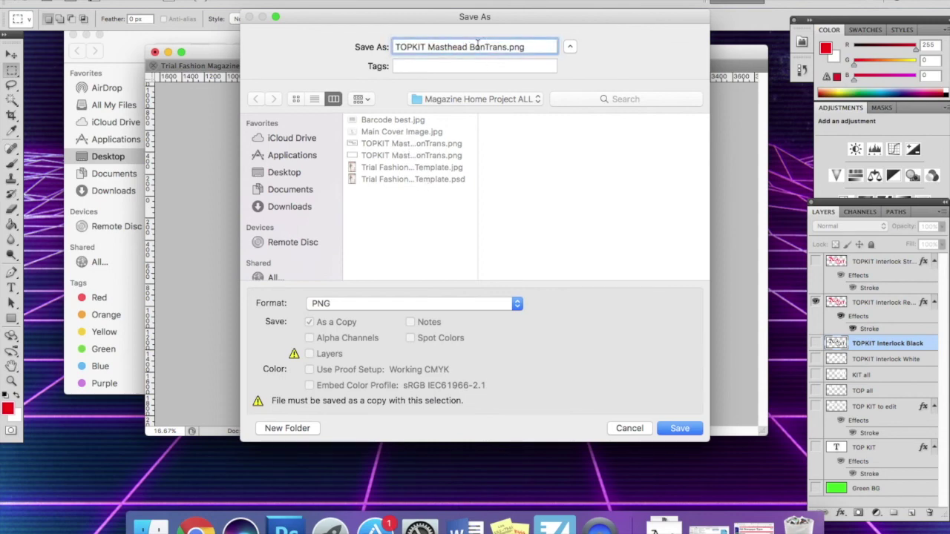
pyautogui.press('BackSpace')
pyautogui.write('Red')
pyautogui.click(475, 47)
pyautogui.write('edBlacked')
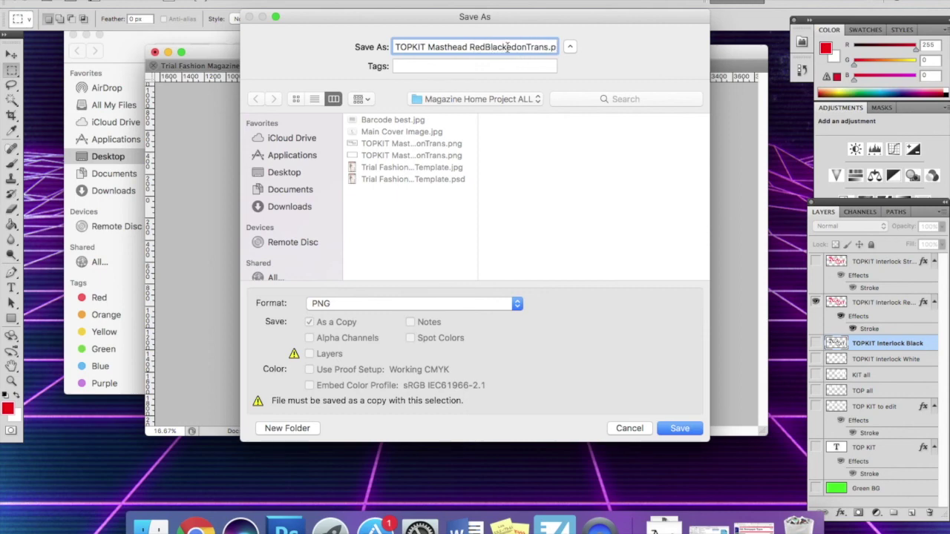
pyautogui.click(687, 428)
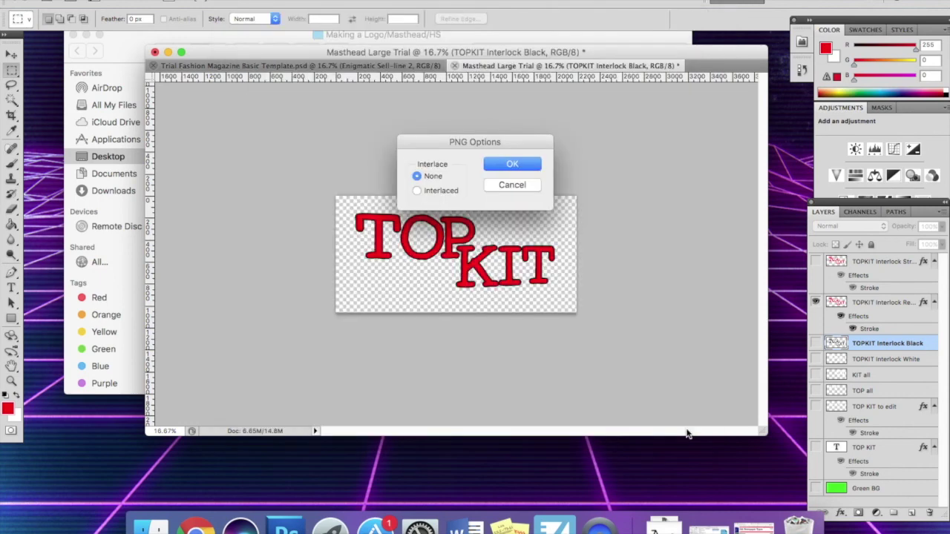
pyautogui.click(522, 166)
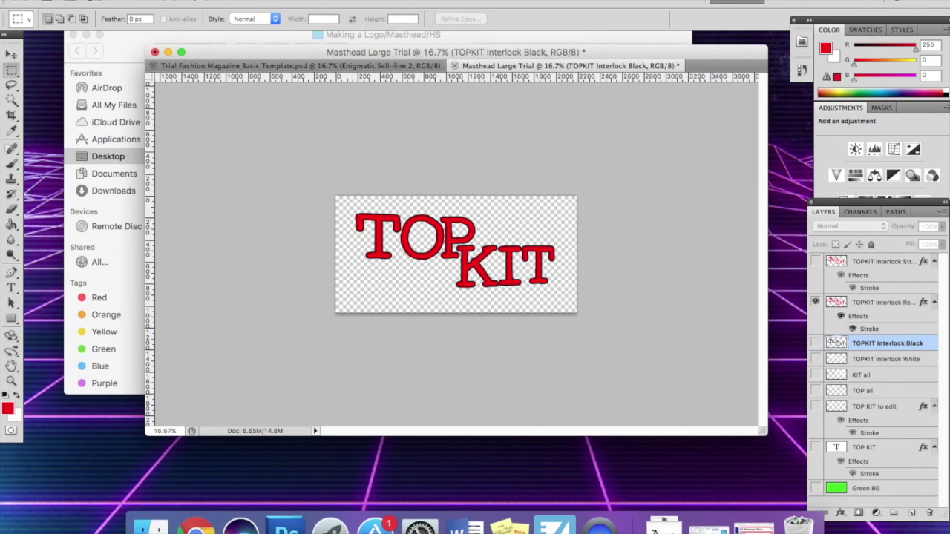
# Save the layered document as Masthead Large Trial.psd in Magazine Home Project ALL with Maximize Compatibility enabled
pyautogui.click(108, 0)
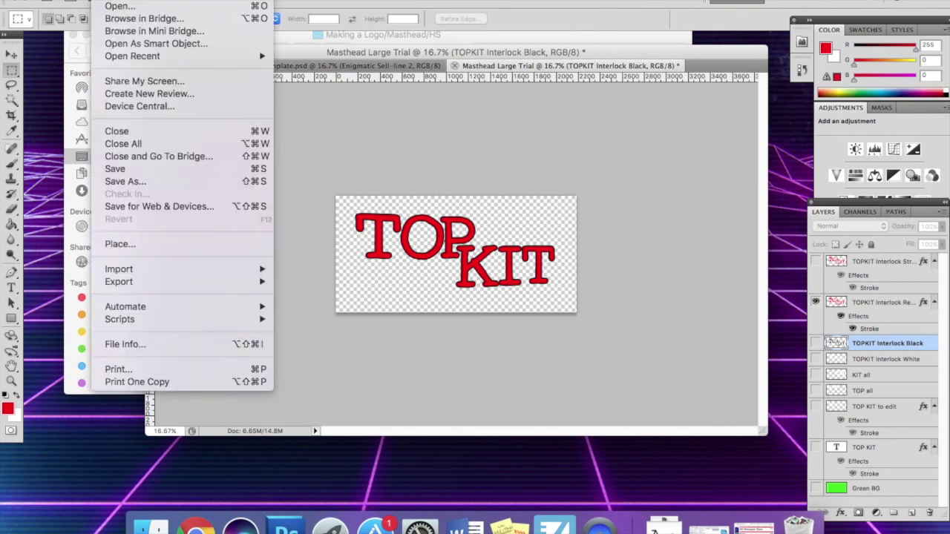
pyautogui.click(130, 182)
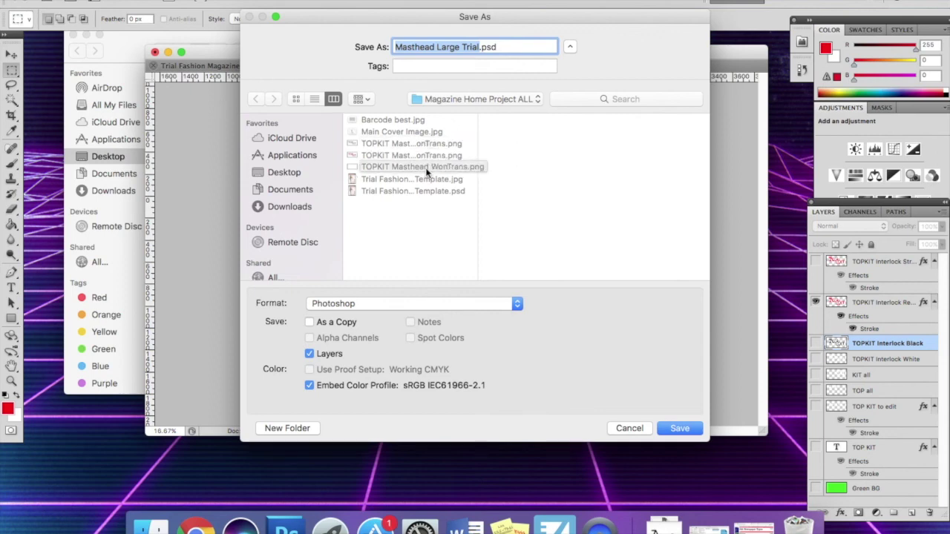
pyautogui.click(681, 432)
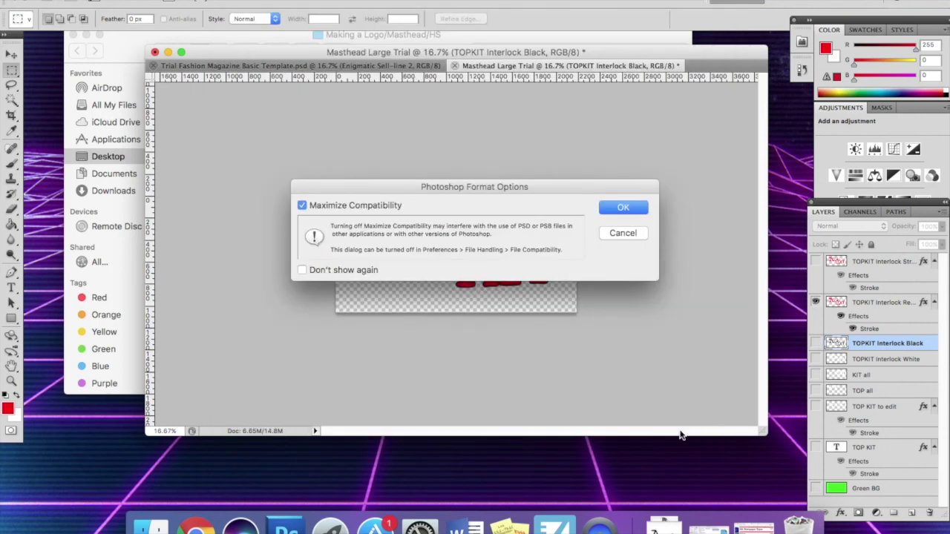
pyautogui.click(626, 209)
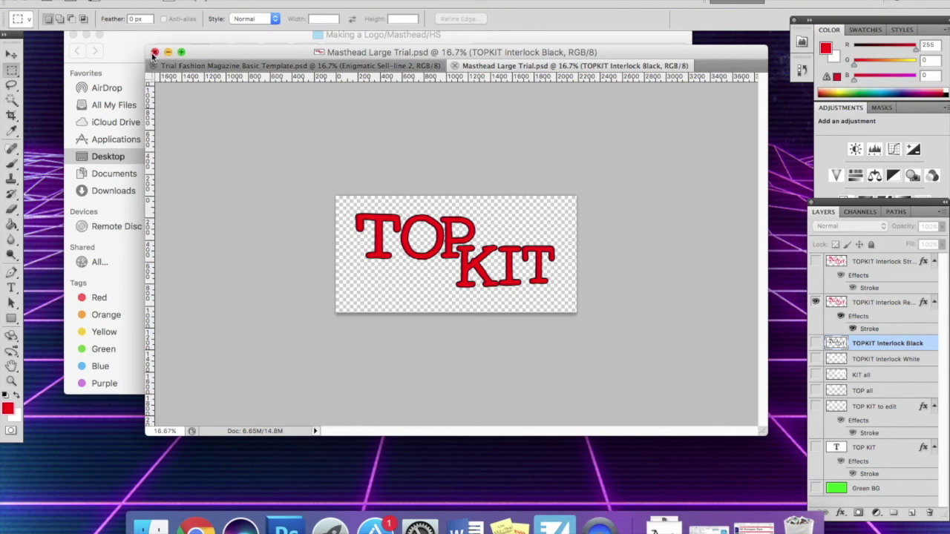
# Switch to Trial Fashion Magazine Basic Template.psd and hide its MASTHEAD text layer
pyautogui.click(198, 56)
pyautogui.click(209, 51)
pyautogui.click(255, 65)
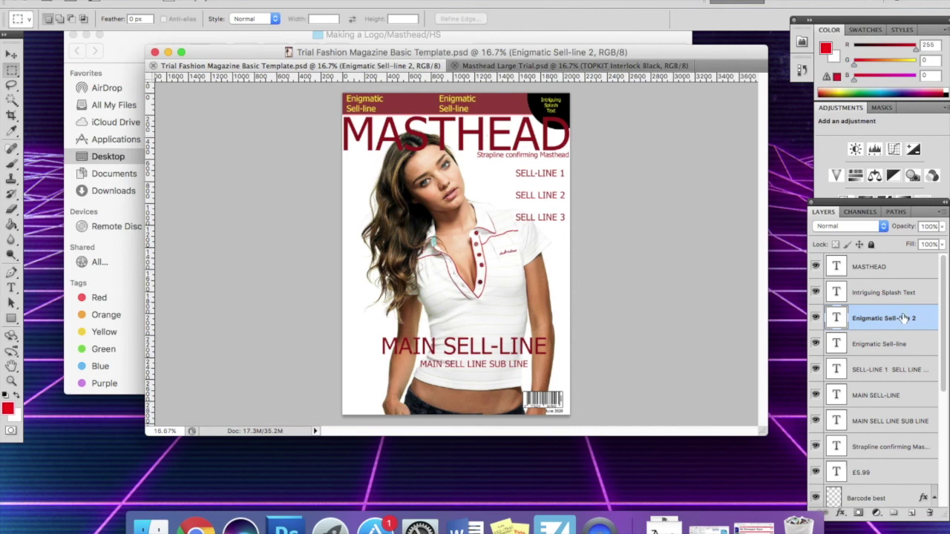
pyautogui.scroll(-5, 903, 318)
pyautogui.scroll(4, 904, 318)
pyautogui.scroll(1, 904, 318)
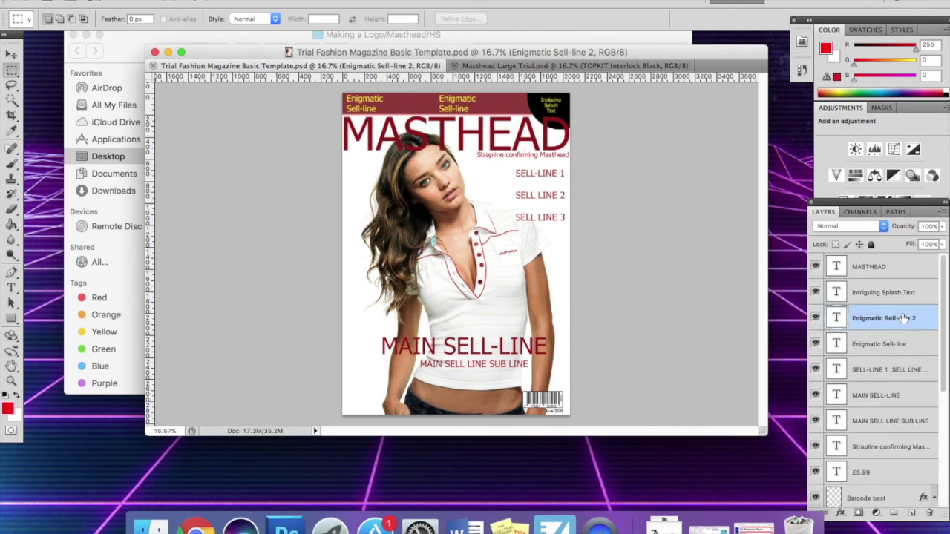
pyautogui.click(817, 267)
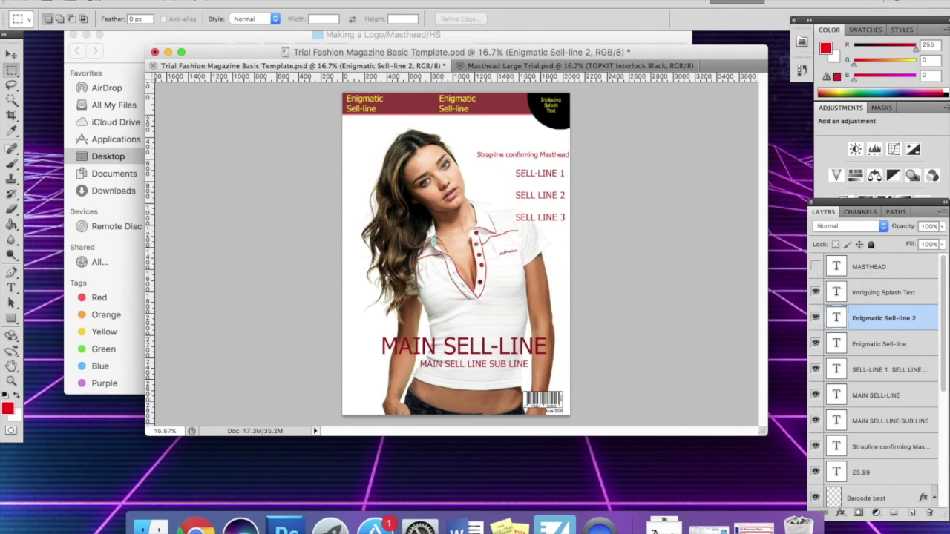
# Open the Magazine Home Project ALL folder in Finder, widen its file list to show full names, and select TOPKIT Masthead RedBlackedonTrans.png
pyautogui.click(792, 180)
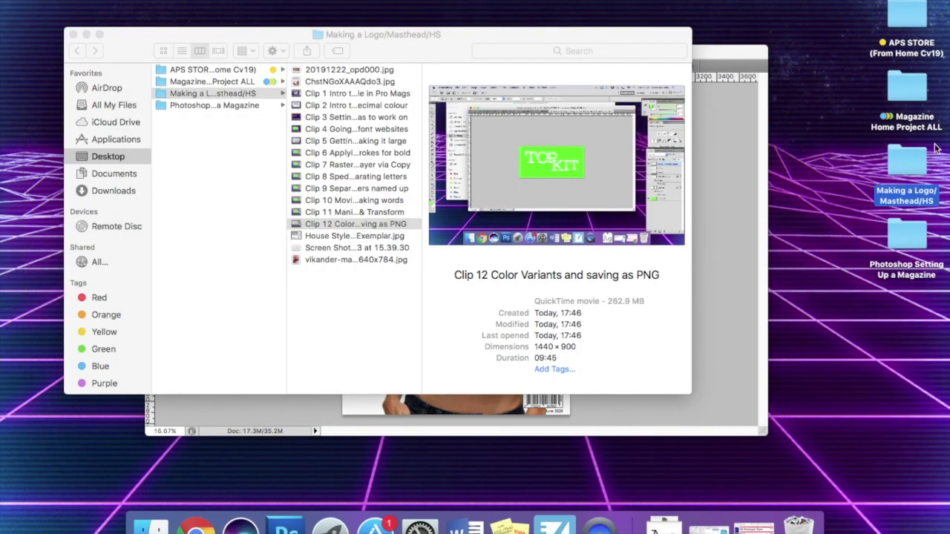
pyautogui.click(908, 83)
pyautogui.doubleClick(908, 81)
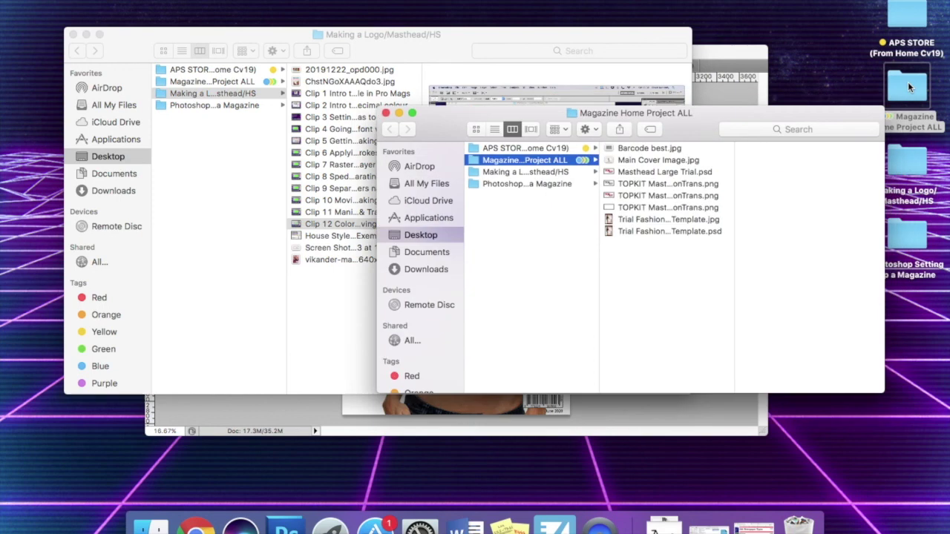
pyautogui.moveTo(704, 114); pyautogui.dragTo(645, 77)
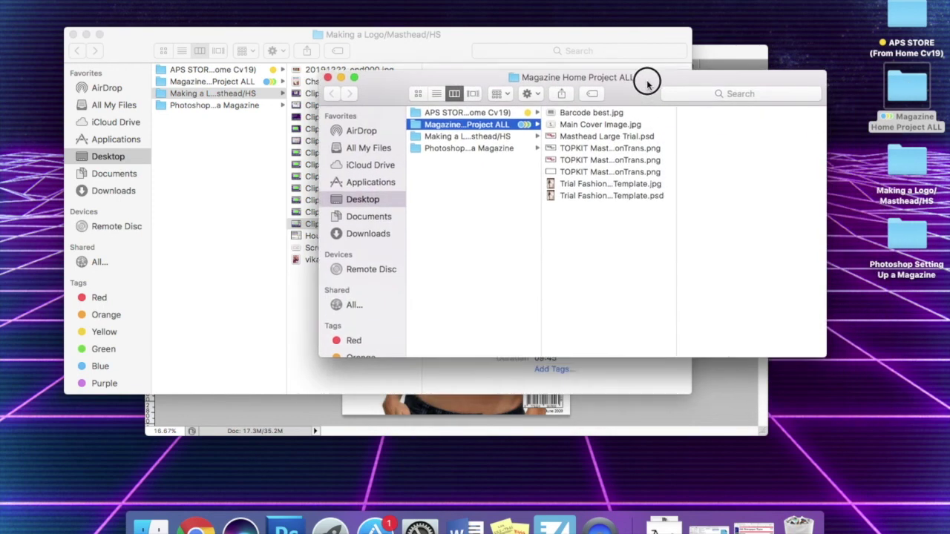
pyautogui.moveTo(674, 261); pyautogui.dragTo(736, 272)
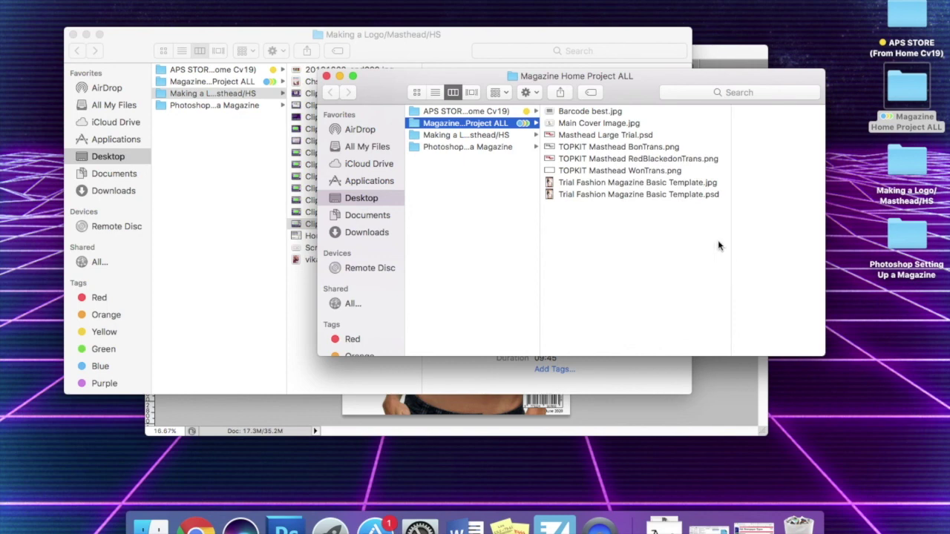
pyautogui.click(661, 159)
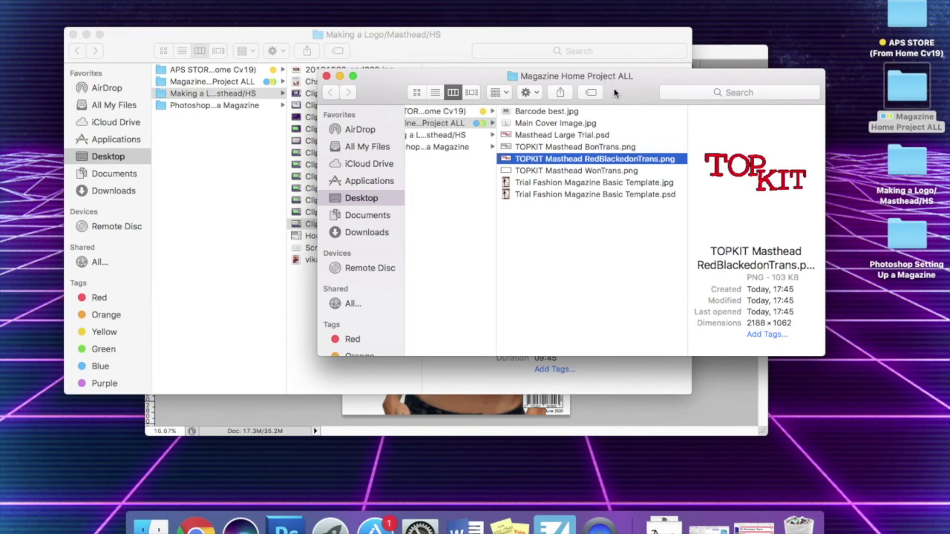
# Close the other Finder window and place TOPKIT Masthead RedBlackedonTrans.png in the Photoshop cover template, scaled to about 45.6%
pyautogui.moveTo(614, 92); pyautogui.dragTo(845, 104)
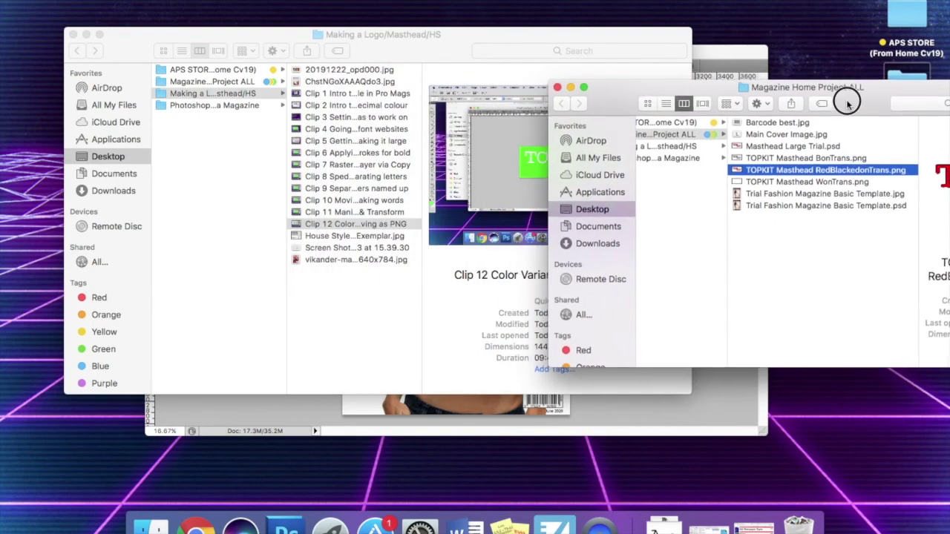
pyautogui.click(87, 36)
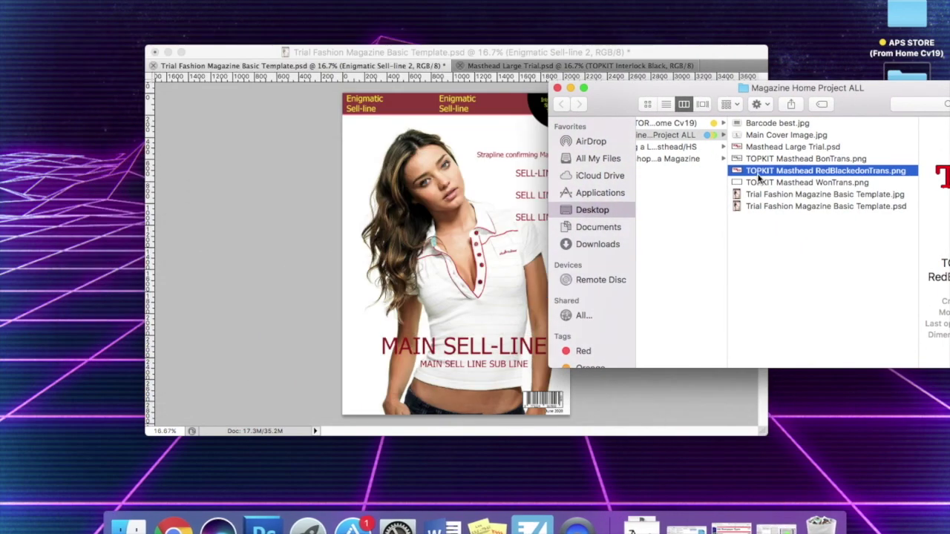
pyautogui.moveTo(761, 171); pyautogui.dragTo(462, 233)
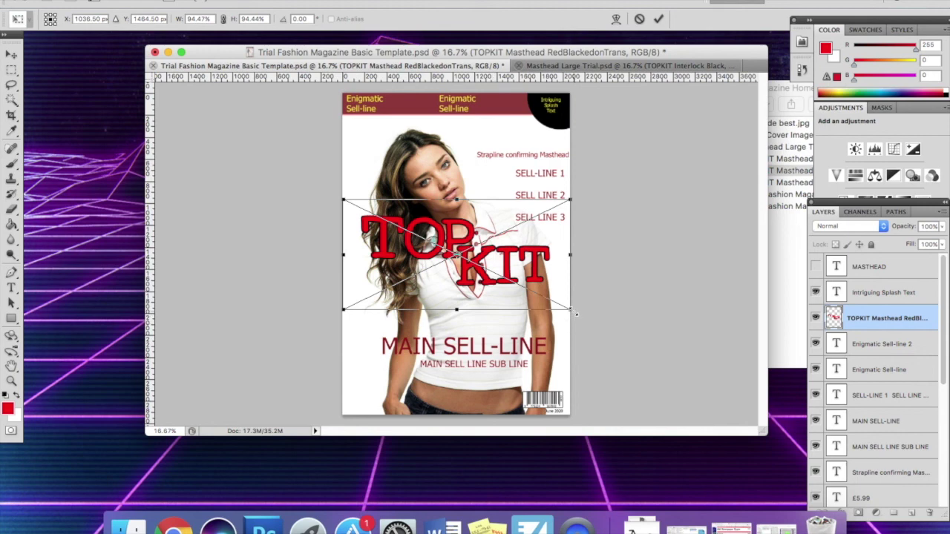
pyautogui.moveTo(570, 312); pyautogui.dragTo(469, 221)
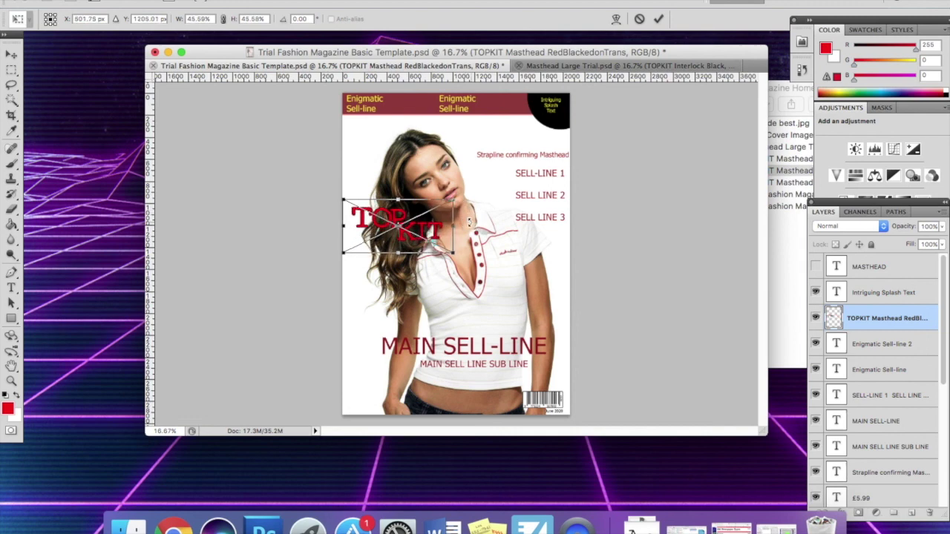
pyautogui.click(12, 54)
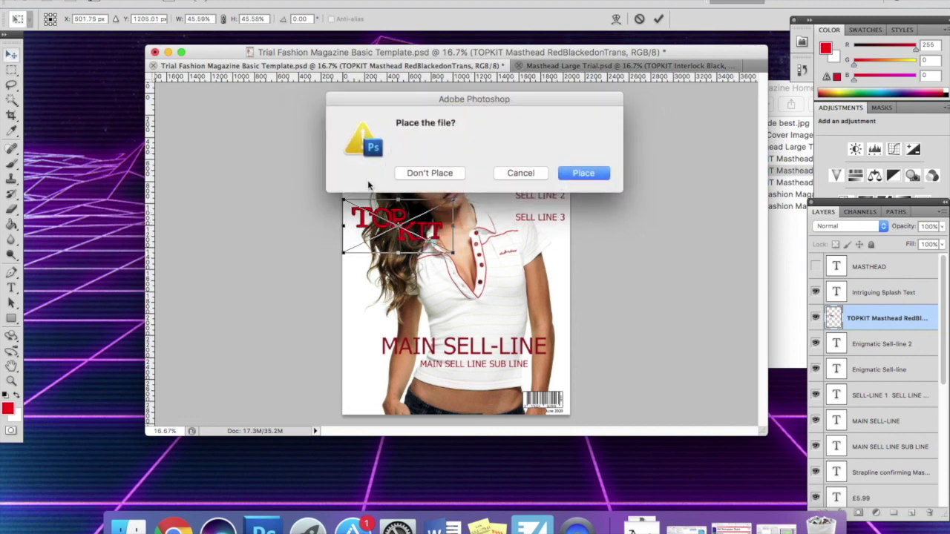
pyautogui.click(582, 178)
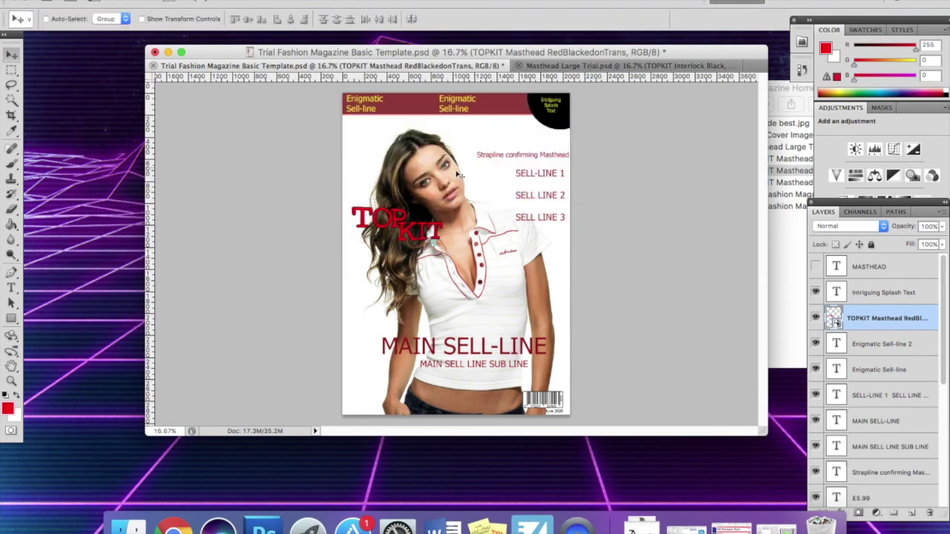
# Try the small masthead above the model's head and under the splash, then position it in the cover's upper-left area below the banner
pyautogui.moveTo(414, 230); pyautogui.dragTo(446, 138)
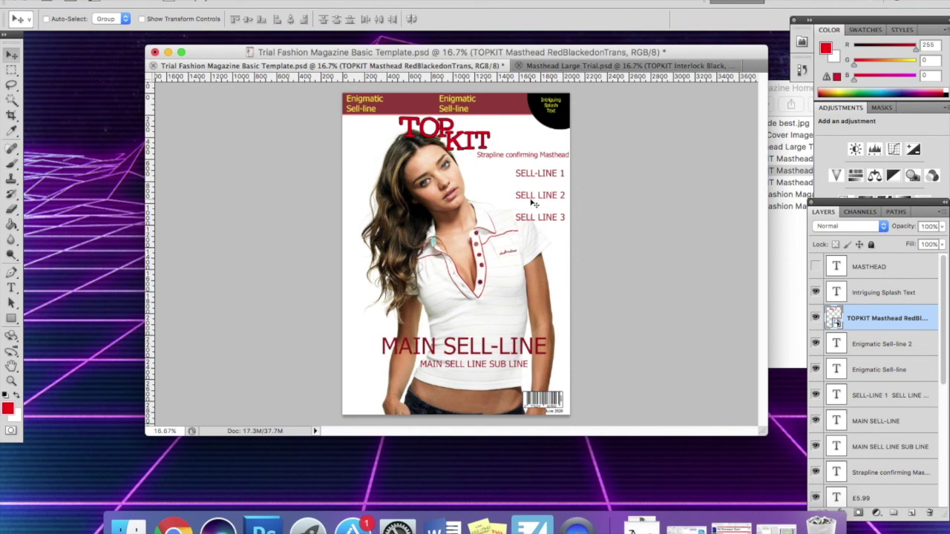
pyautogui.moveTo(462, 137); pyautogui.dragTo(536, 136)
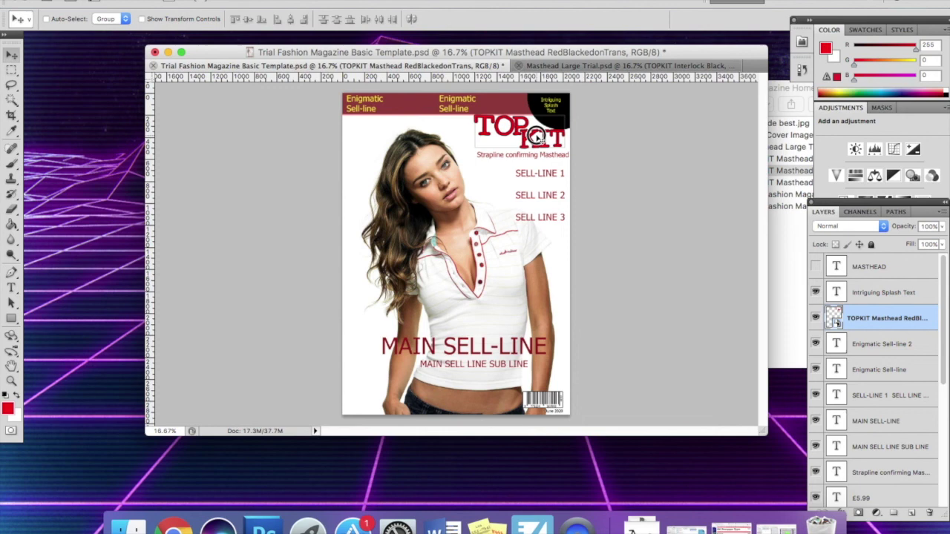
pyautogui.moveTo(536, 136); pyautogui.dragTo(414, 145)
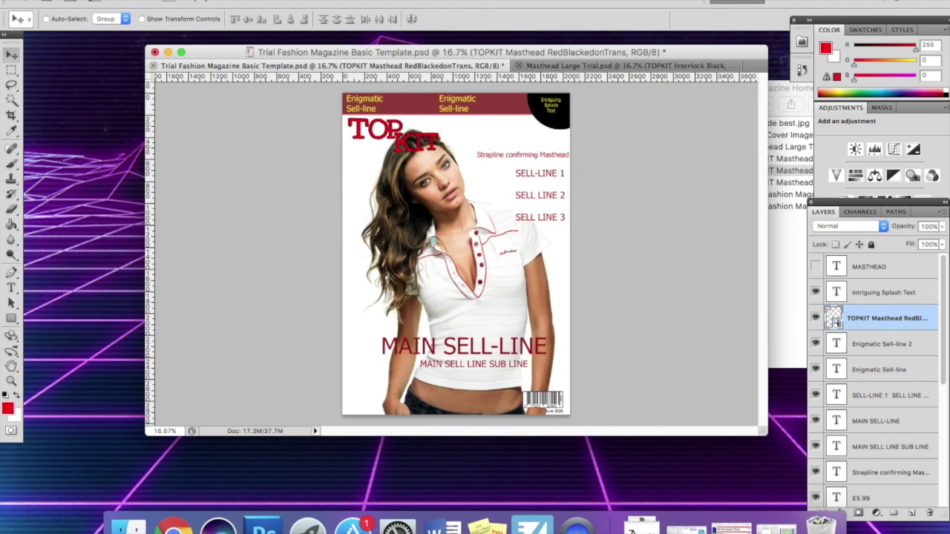
# Scale the placed masthead up proportionally to about 90.7% so its lettering spans most of the cover's width
pyautogui.click(130, 1)
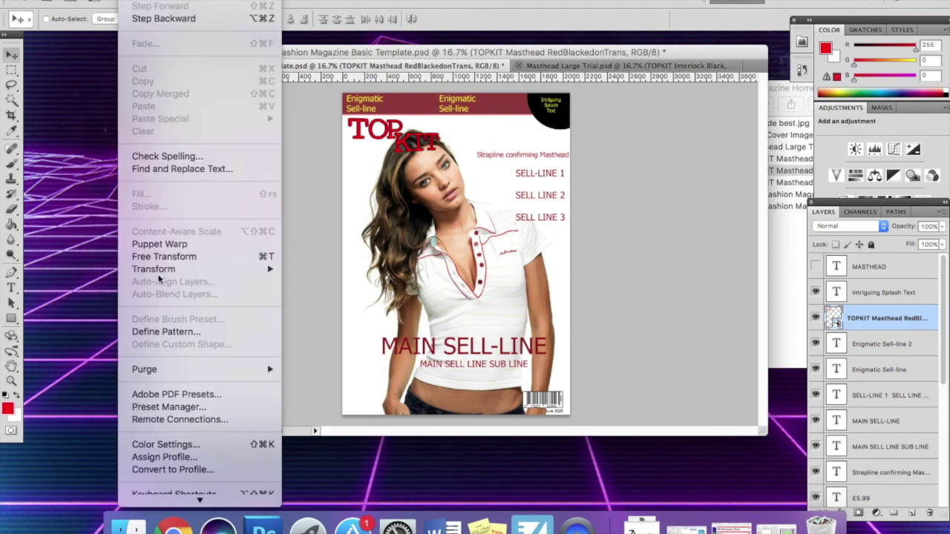
pyautogui.moveTo(157, 272)
pyautogui.click(348, 295)
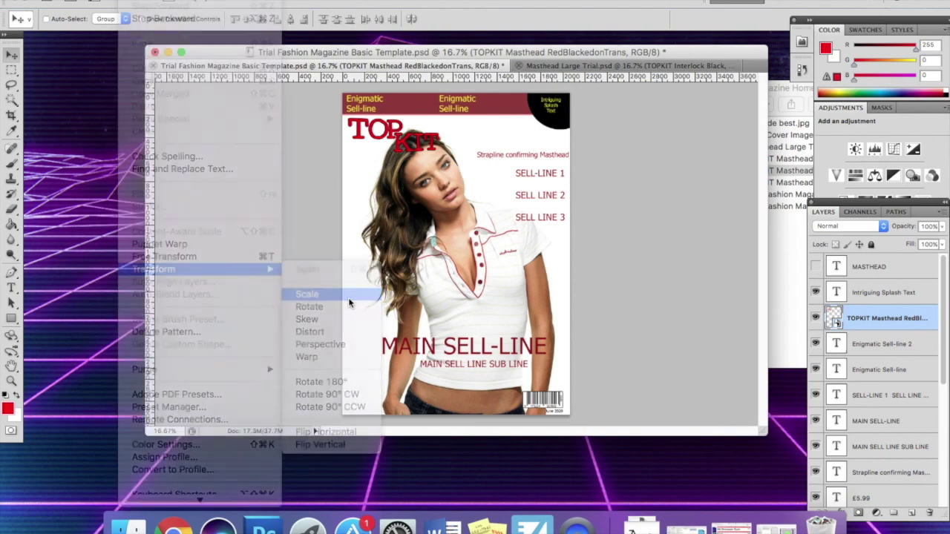
pyautogui.moveTo(448, 163); pyautogui.dragTo(525, 220)
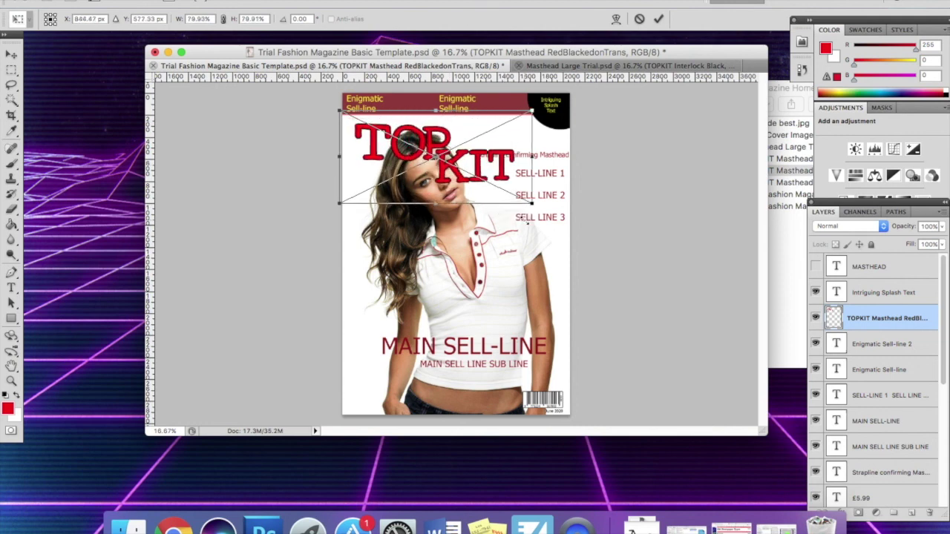
pyautogui.moveTo(481, 158); pyautogui.dragTo(495, 144)
pyautogui.moveTo(547, 191); pyautogui.dragTo(571, 204)
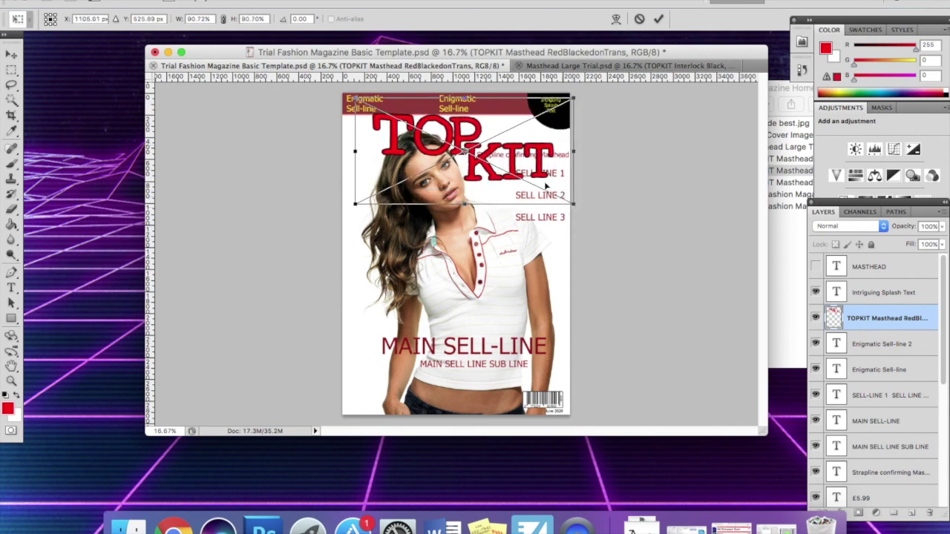
# Move the enlarged masthead up over the red banner, nudge it slightly left and up, and apply the transformation
pyautogui.moveTo(513, 156); pyautogui.dragTo(512, 141)
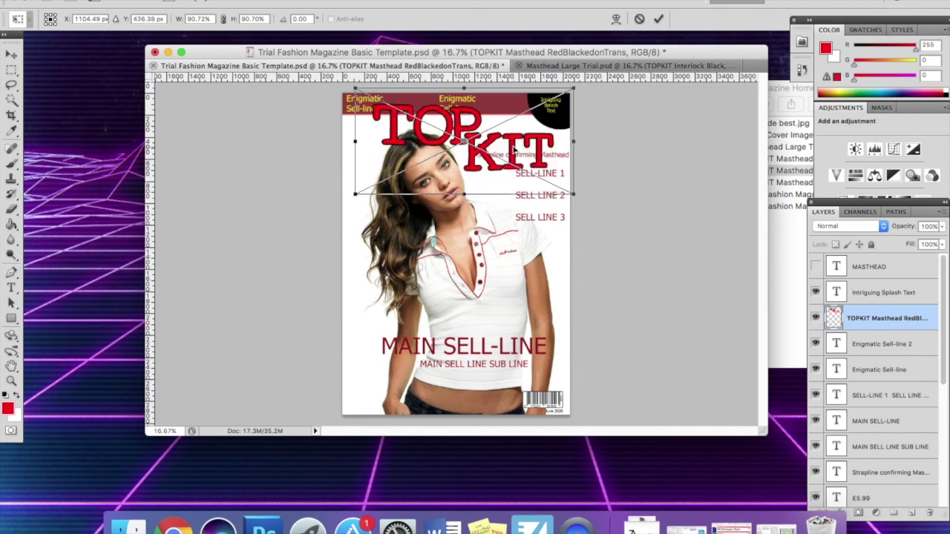
pyautogui.hotkey('shift', 'Left')
pyautogui.hotkey('shift', 'Left')
pyautogui.hotkey('shift', 'Left')
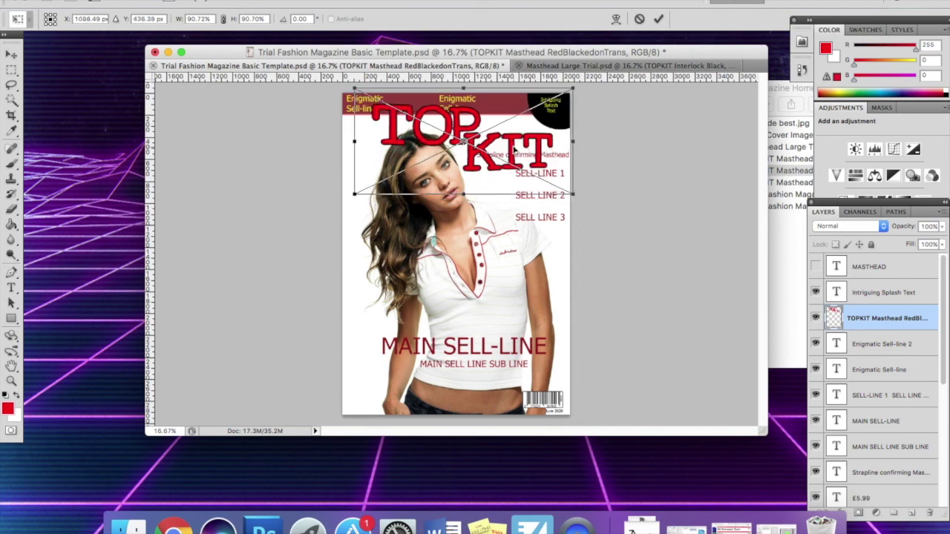
pyautogui.hotkey('shift', 'Up')
pyautogui.hotkey('shift', 'Up')
pyautogui.press('Up')
pyautogui.press('Up')
pyautogui.press('Up')
pyautogui.press('Up')
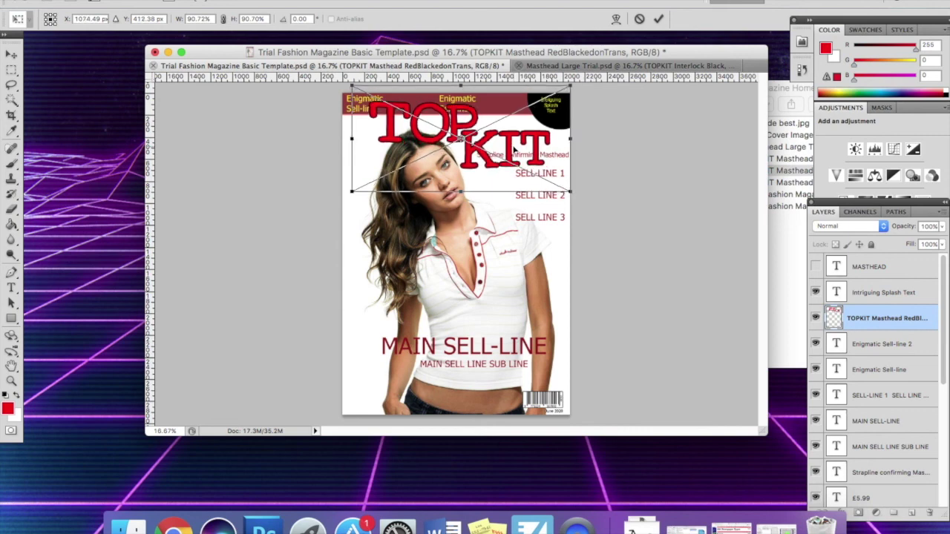
pyautogui.press('Return')
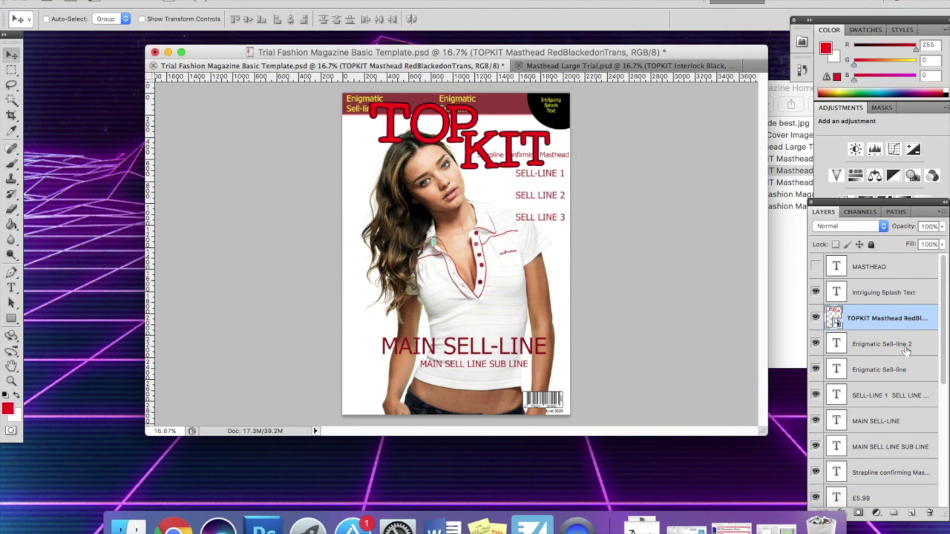
# Hide both Enigmatic Sell-line text layers and move the strapline text to just below the KIT letters of the masthead
pyautogui.click(816, 345)
pyautogui.click(817, 371)
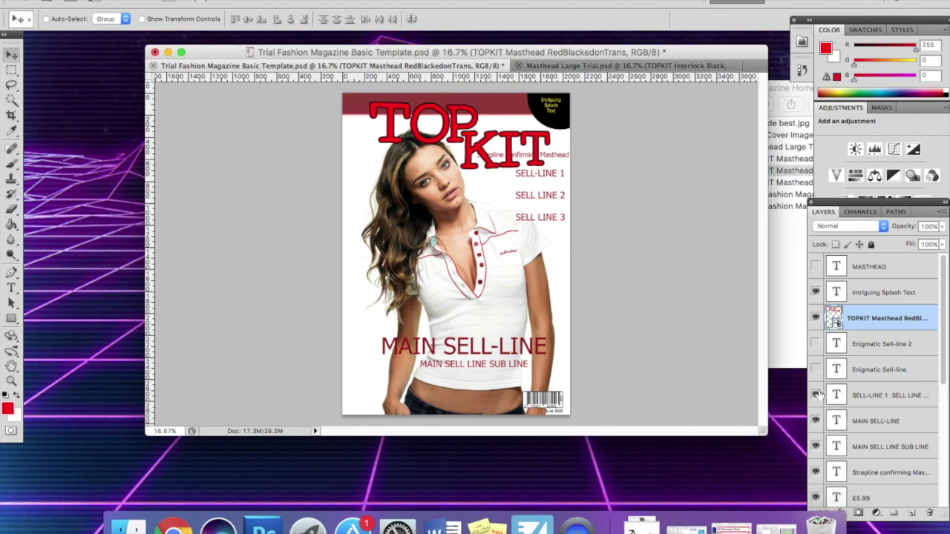
pyautogui.scroll(-3, 868, 379)
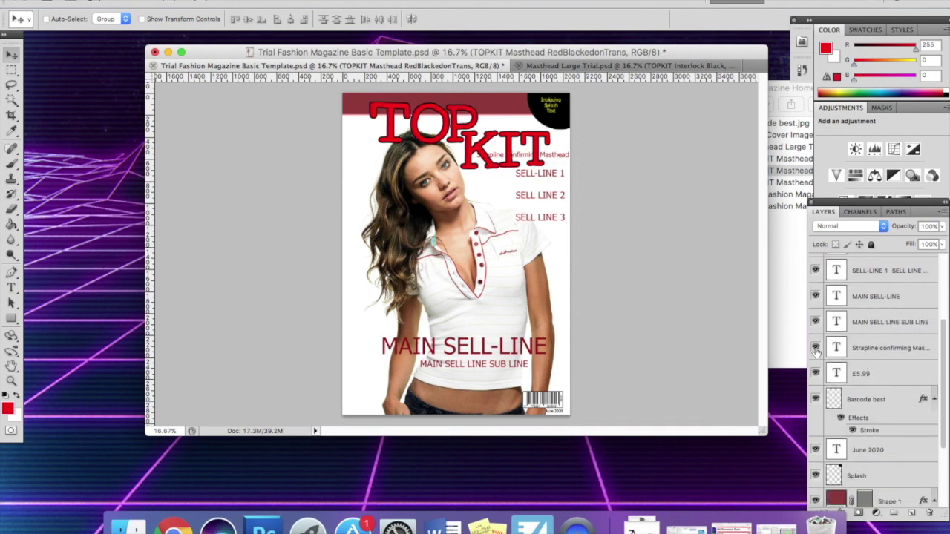
pyautogui.click(866, 349)
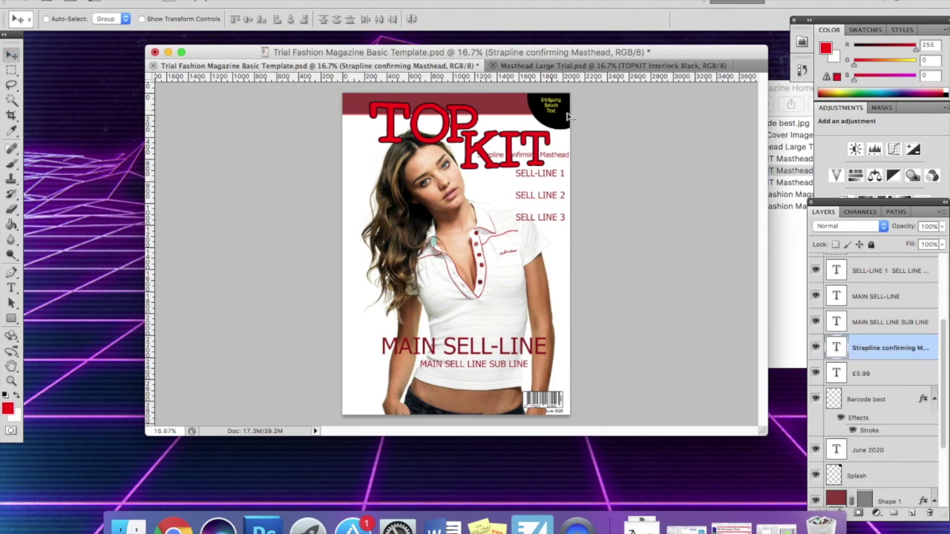
pyautogui.moveTo(557, 154); pyautogui.dragTo(560, 176)
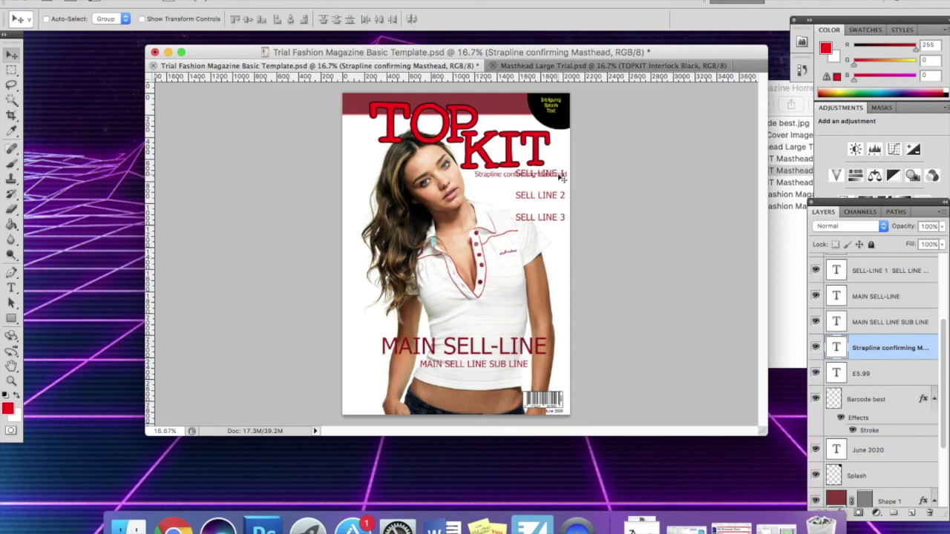
# Hide the SELL-LINE 1 to 3 text layer and the dark red Shape 1 banner layer
pyautogui.click(815, 271)
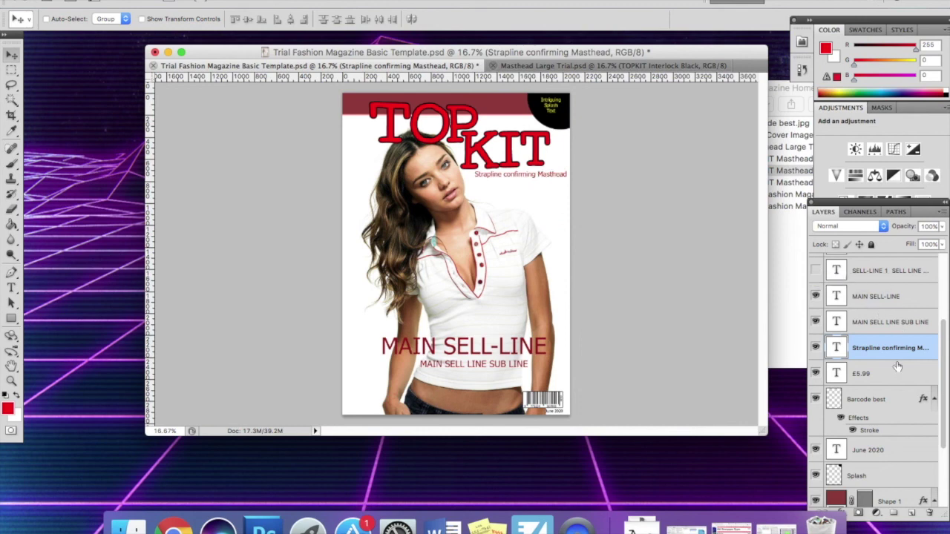
pyautogui.scroll(-5, 897, 366)
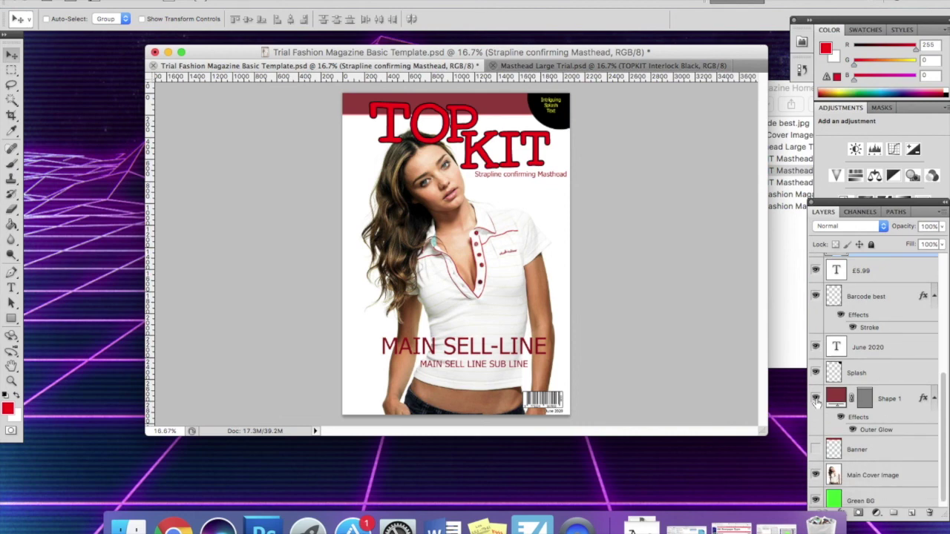
pyautogui.click(816, 399)
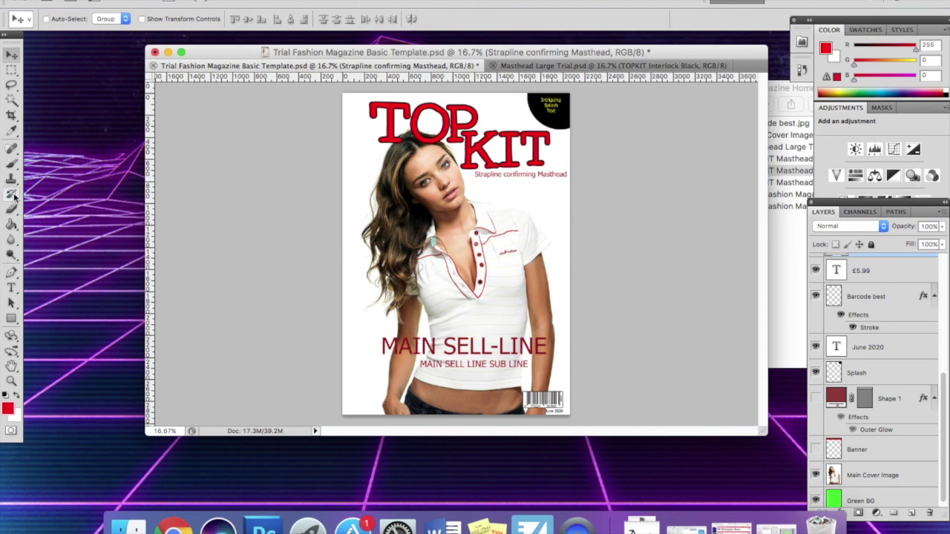
# Sample the dark red of the MAIN SELL-LINE text as the foreground colour, RGB 148, 25, 23
pyautogui.click(11, 226)
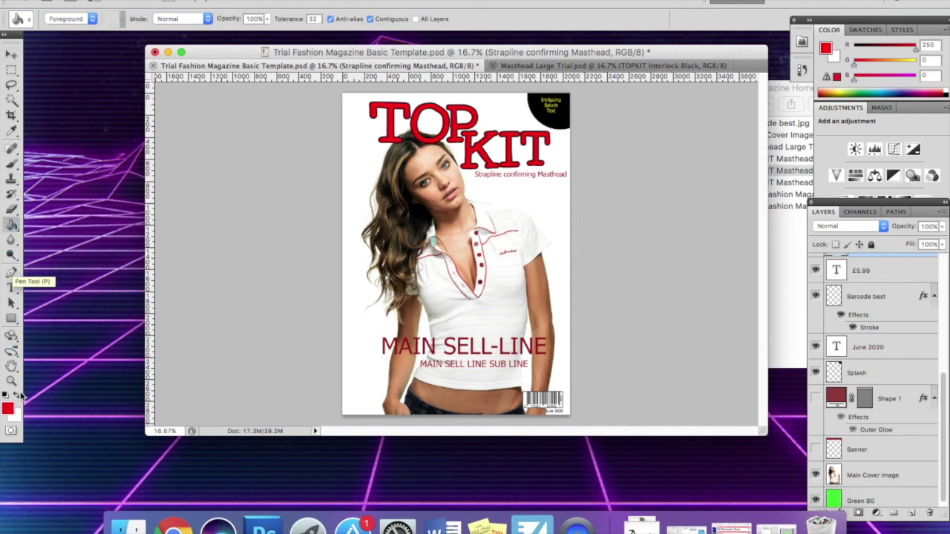
pyautogui.click(12, 131)
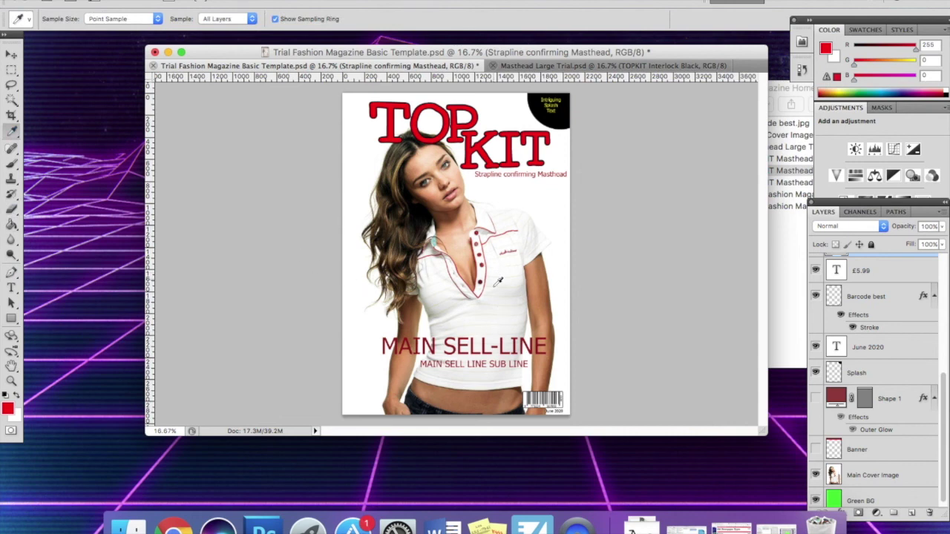
pyautogui.click(464, 340)
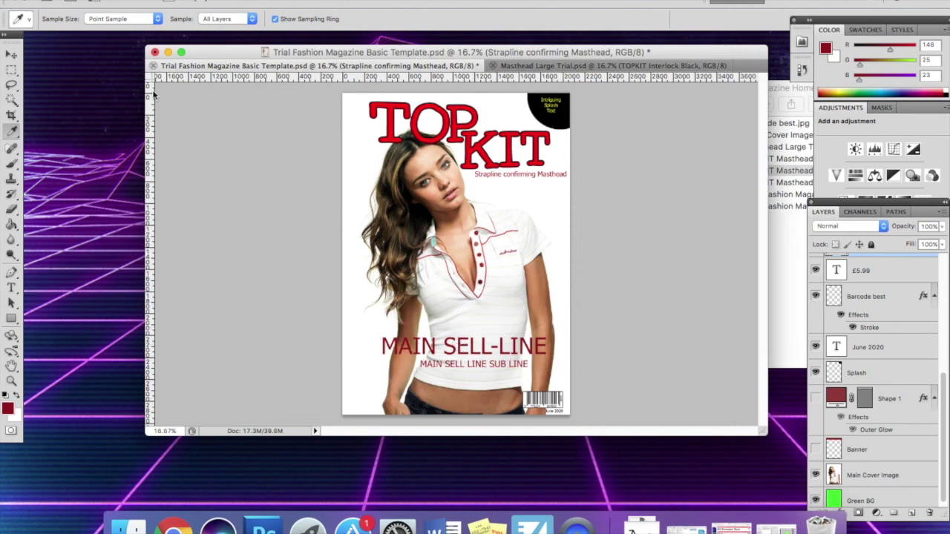
# Choose the Magic Wand tool and rasterize the TOPKIT Masthead RedBlackedonTrans smart object layer
pyautogui.click(12, 99)
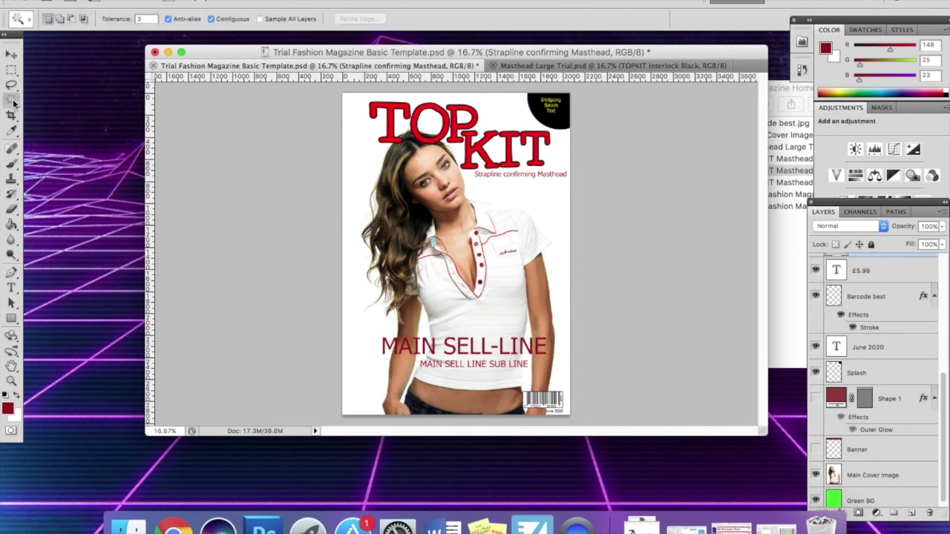
pyautogui.click(389, 109)
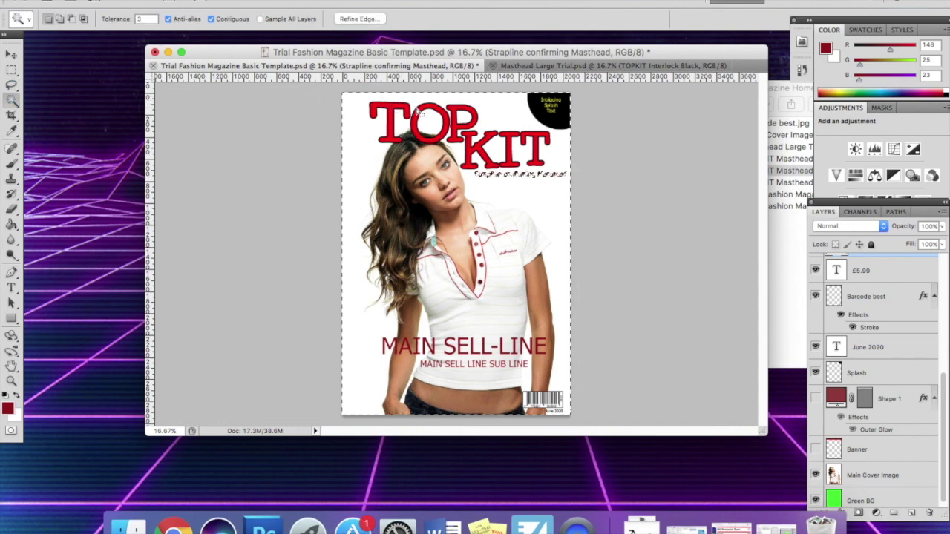
pyautogui.scroll(5, 885, 345)
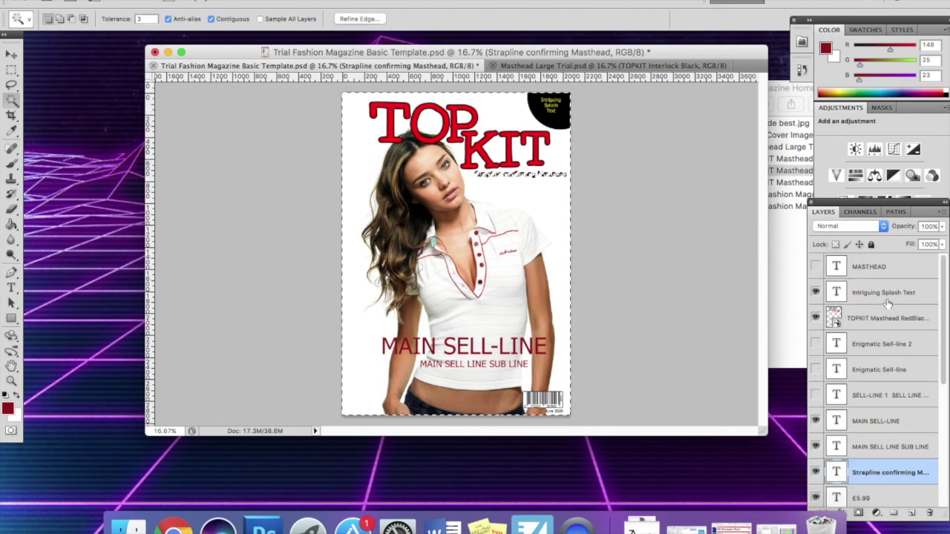
pyautogui.click(879, 318)
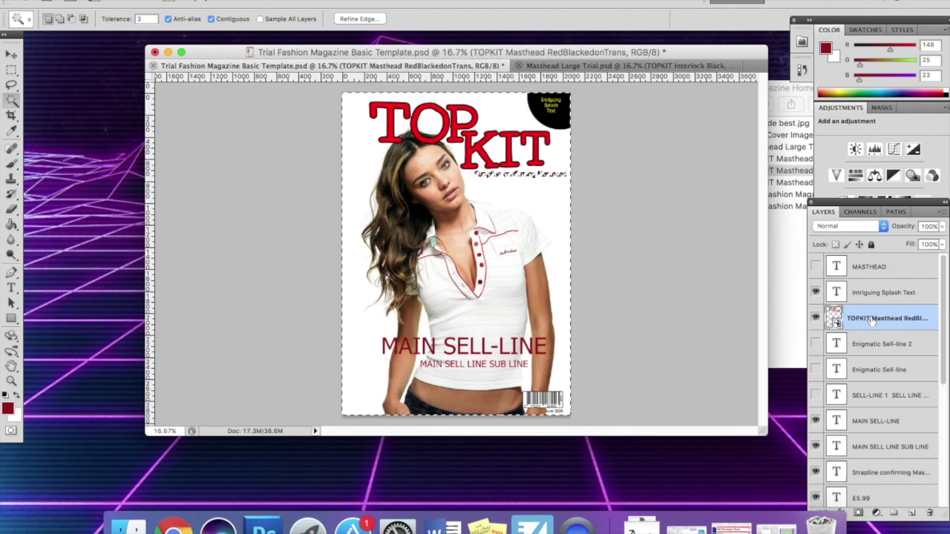
pyautogui.rightClick(894, 319)
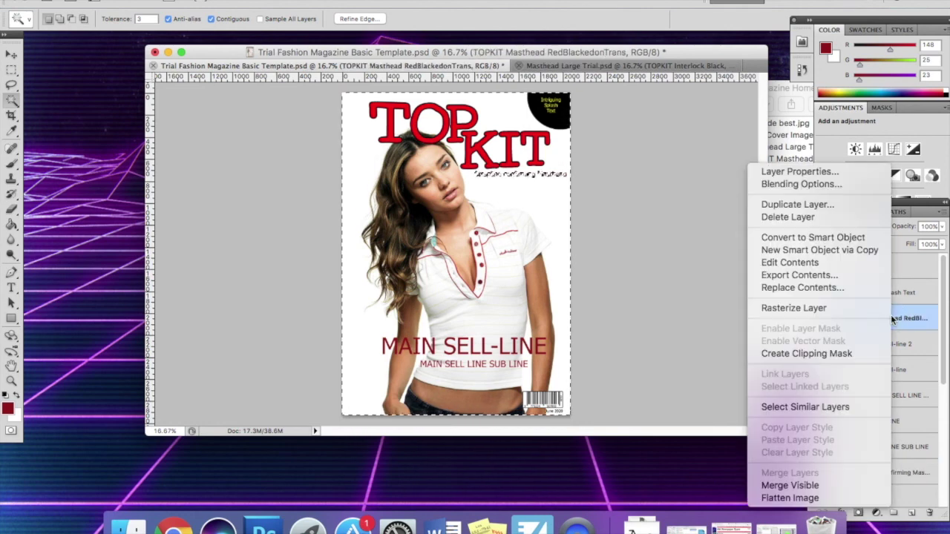
pyautogui.click(809, 307)
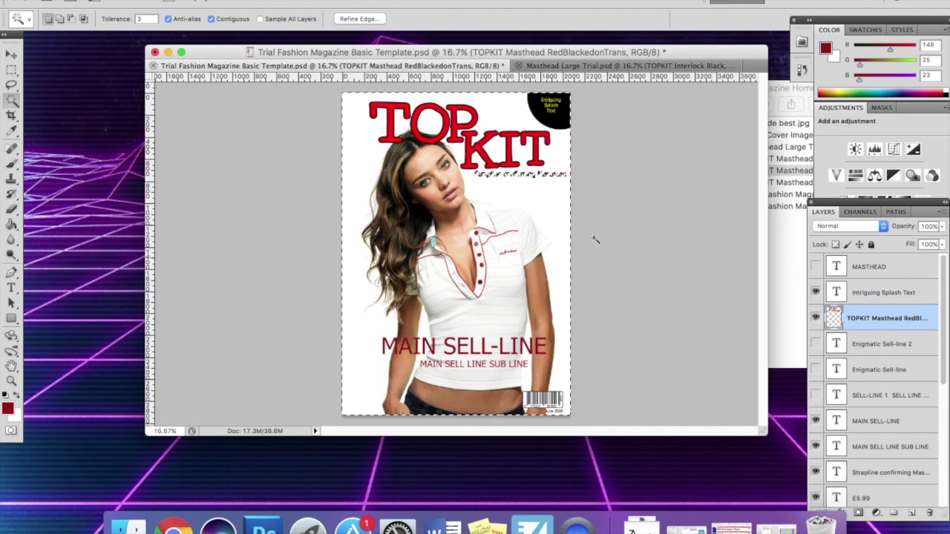
# Select the bright red interiors of all six TOP KIT letters together with the Magic Wand
pyautogui.click(392, 110)
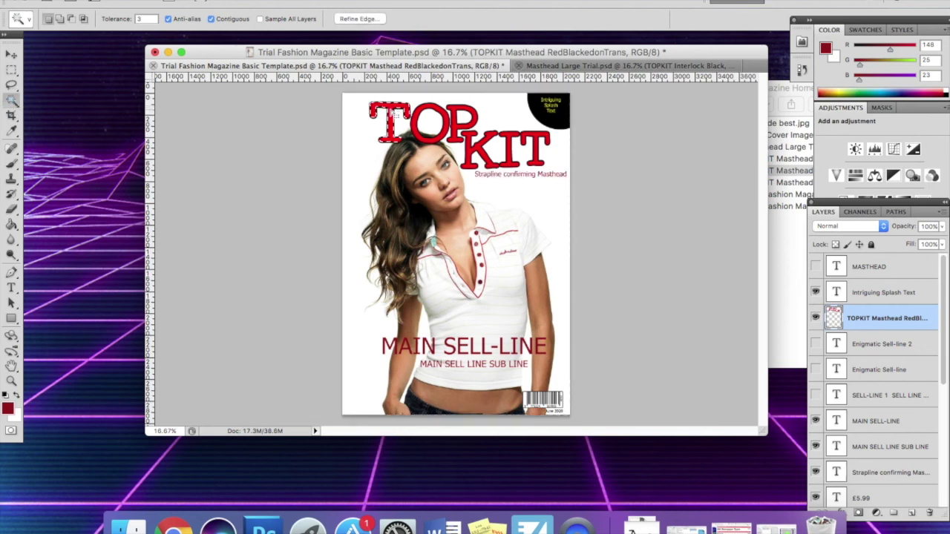
pyautogui.keyDown('shift'); pyautogui.click(435, 111); pyautogui.keyUp('shift')
pyautogui.keyDown('shift'); pyautogui.click(474, 112); pyautogui.keyUp('shift')
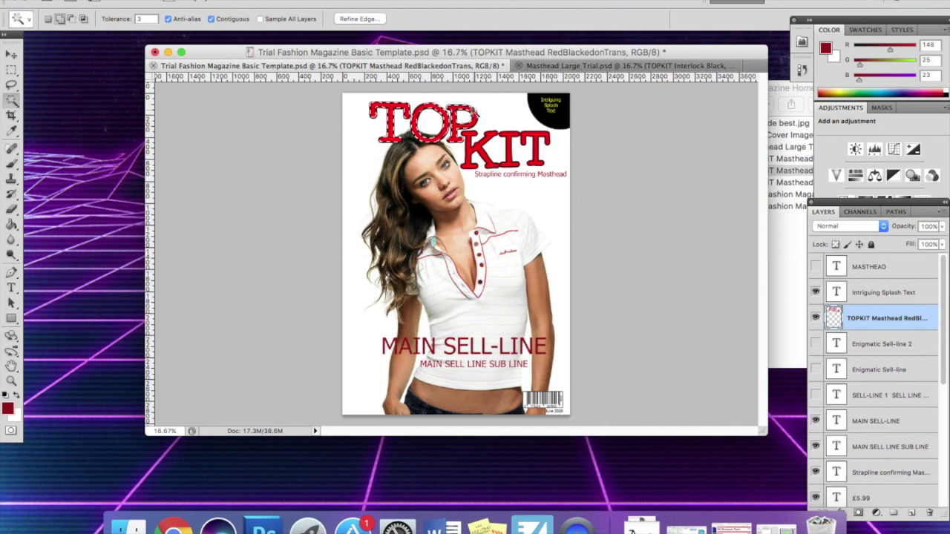
pyautogui.keyDown('shift'); pyautogui.click(501, 139); pyautogui.keyUp('shift')
pyautogui.keyDown('shift'); pyautogui.click(521, 144); pyautogui.keyUp('shift')
pyautogui.keyDown('shift'); pyautogui.click(546, 139); pyautogui.keyUp('shift')
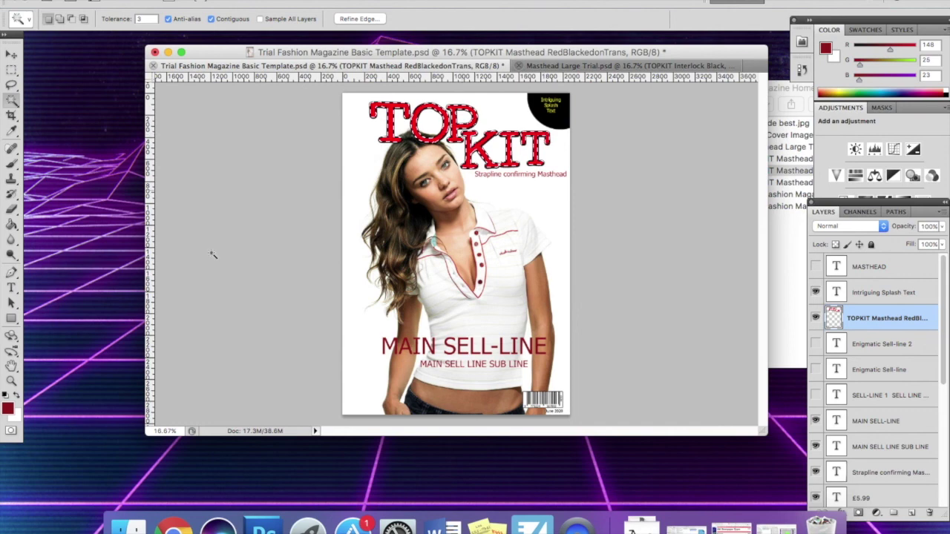
# Fill the selected masthead letters with the dark red foreground colour, RGB 148, 25, 23, and deselect them
pyautogui.click(8, 411)
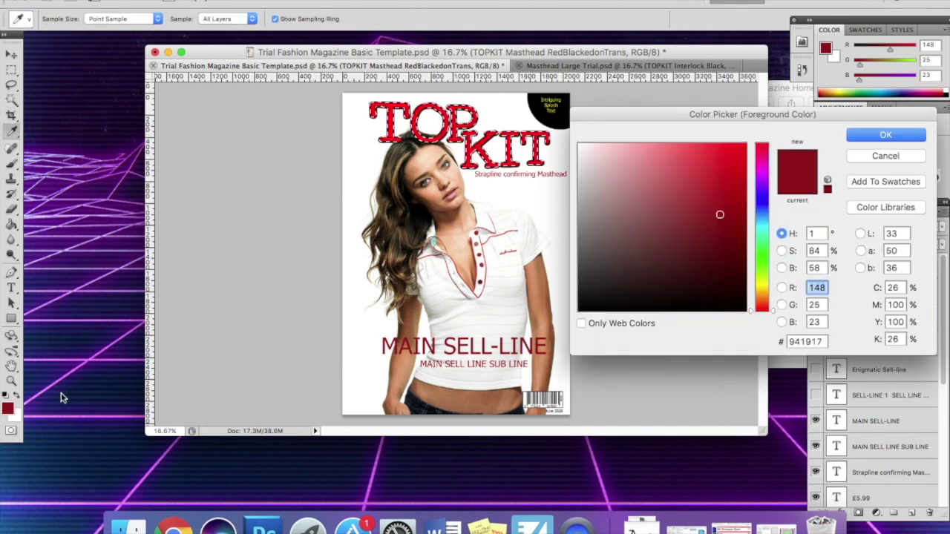
pyautogui.click(885, 137)
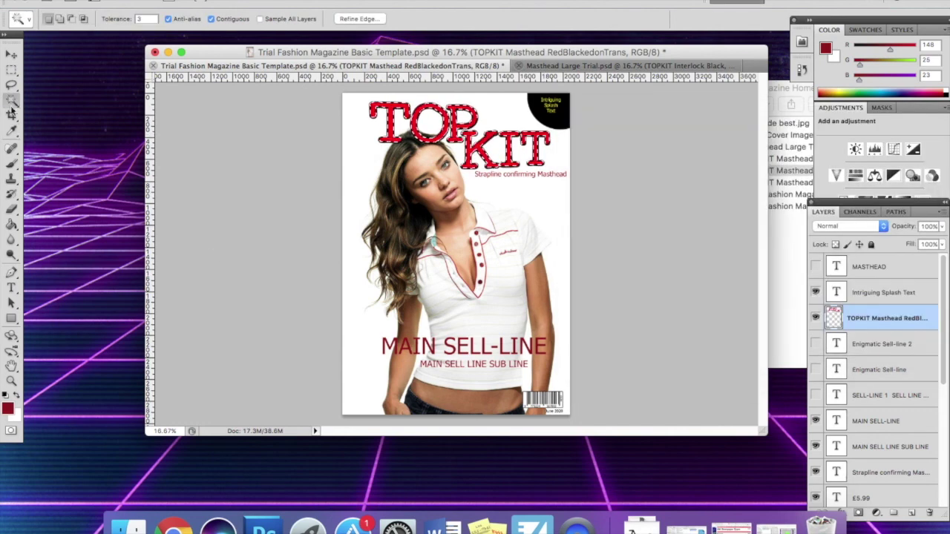
pyautogui.click(11, 224)
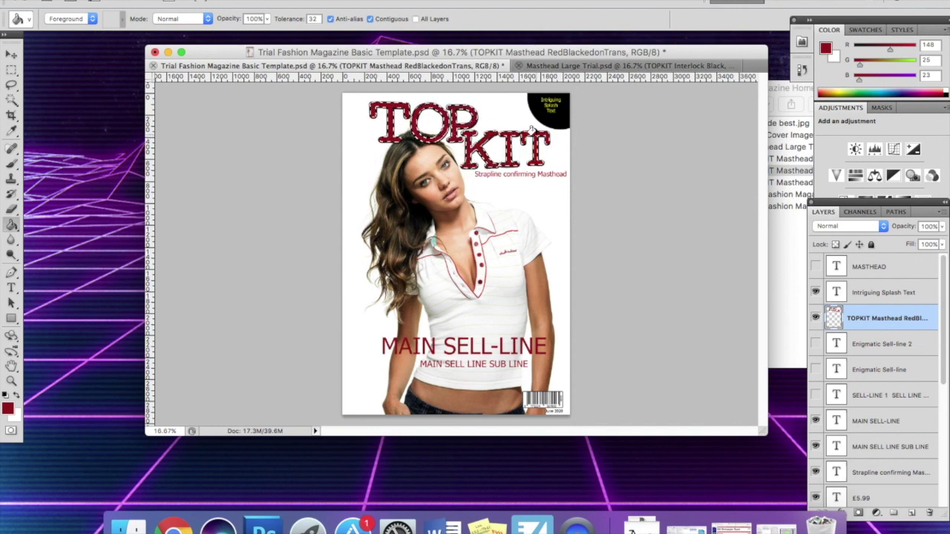
pyautogui.press('m')
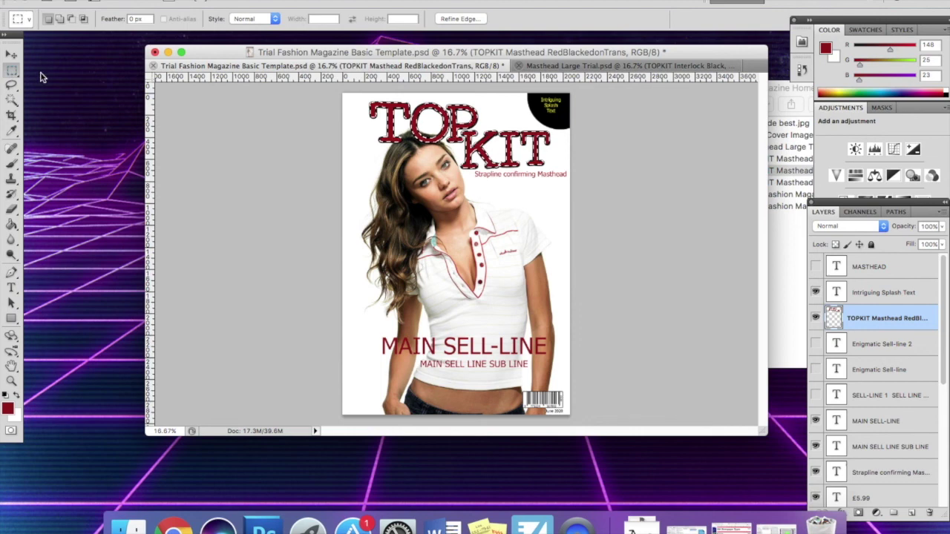
pyautogui.click(362, 170)
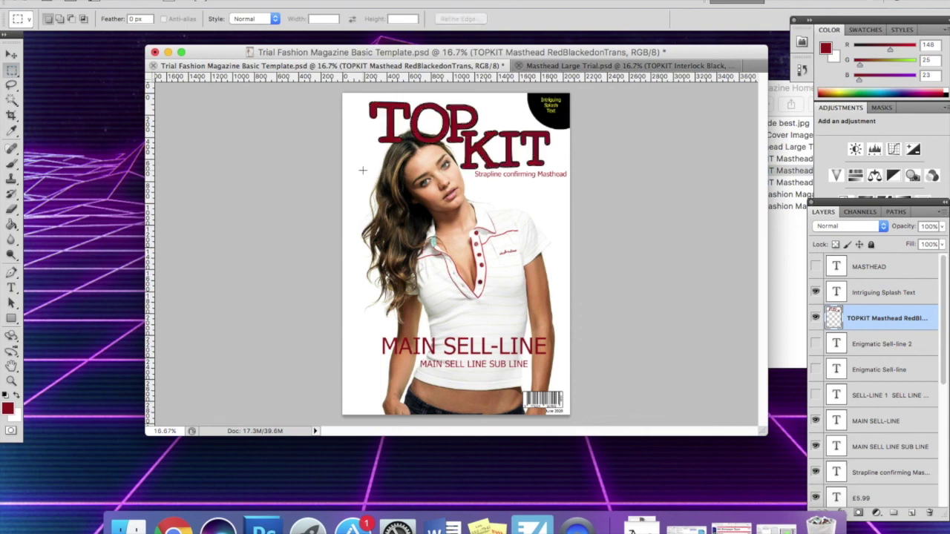
# Check the hex code of the dark red foreground colour in the Color Picker
pyautogui.click(8, 409)
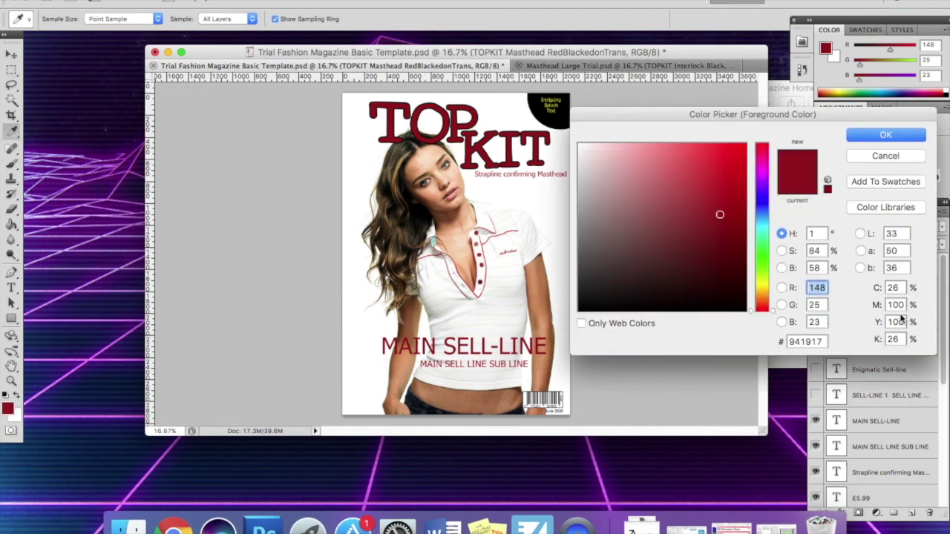
pyautogui.moveTo(790, 342); pyautogui.dragTo(837, 349)
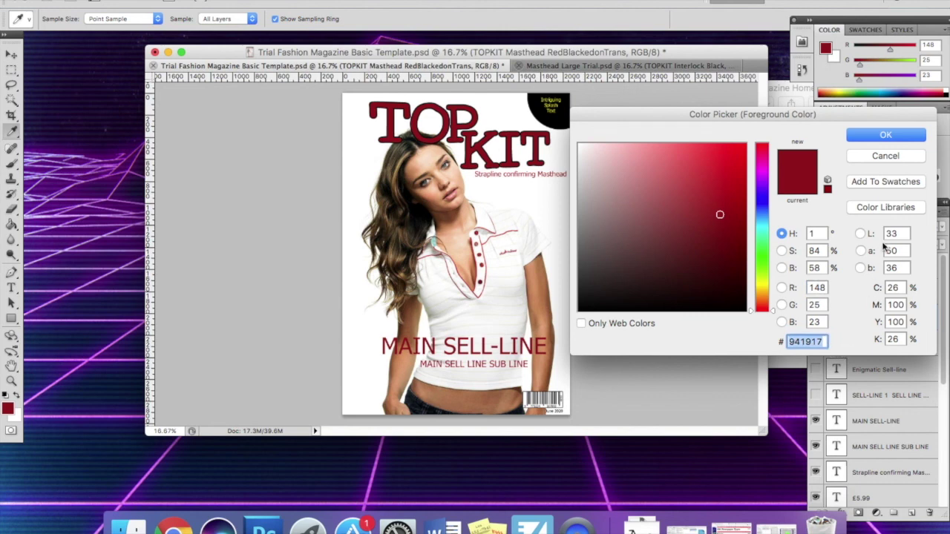
pyautogui.click(881, 136)
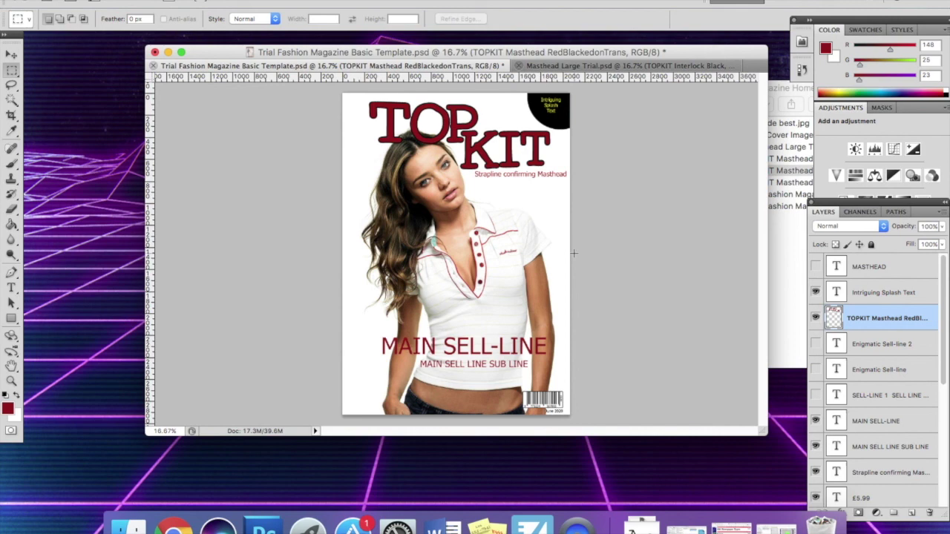
# Nudge the Main Cover Image layer left and down so the model's head sits lower beneath the masthead
pyautogui.scroll(-3, 884, 386)
pyautogui.scroll(-5, 883, 386)
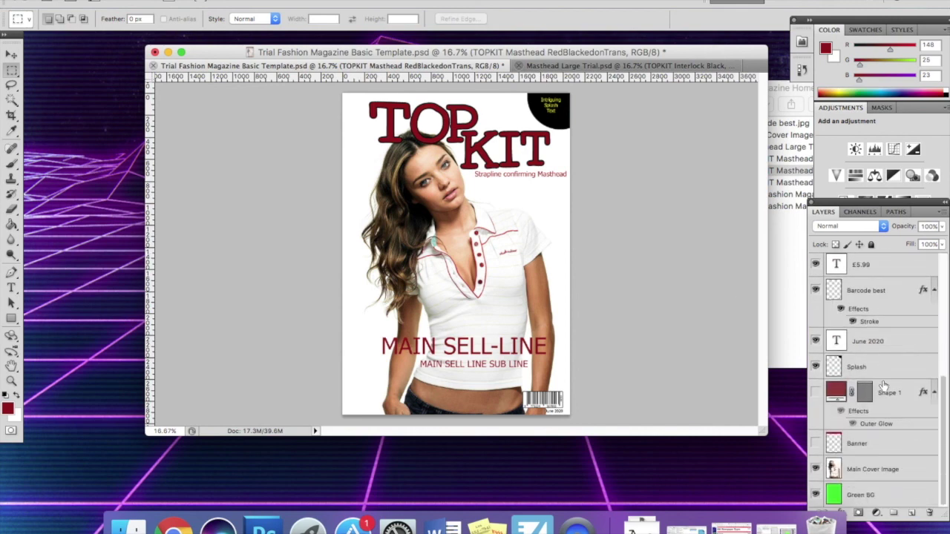
pyautogui.click(893, 469)
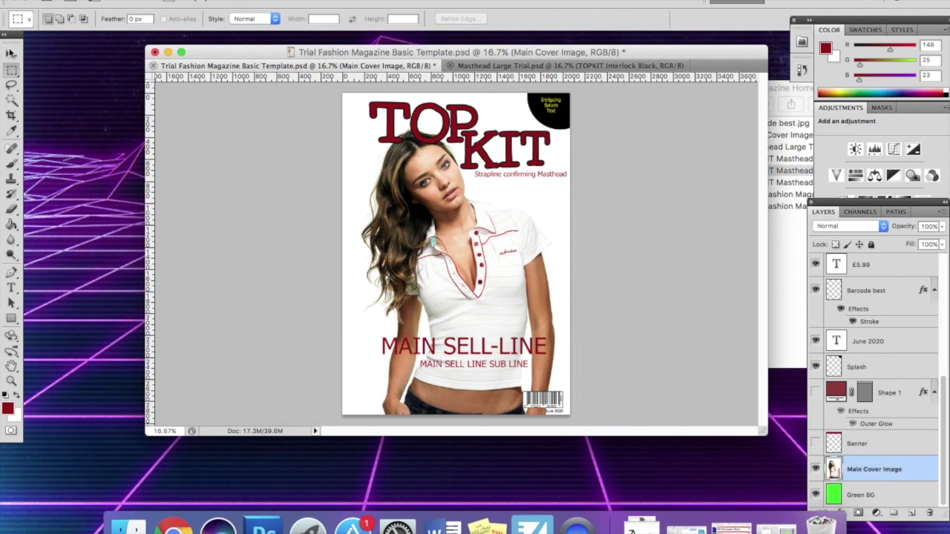
pyautogui.press('v')
pyautogui.hotkey('shift', 'Left')
pyautogui.hotkey('shift', 'Left')
pyautogui.hotkey('shift', 'Left')
pyautogui.hotkey('shift', 'Left')
pyautogui.hotkey('shift', 'Up')
pyautogui.hotkey('shift', 'Left')
pyautogui.hotkey('shift', 'Down')
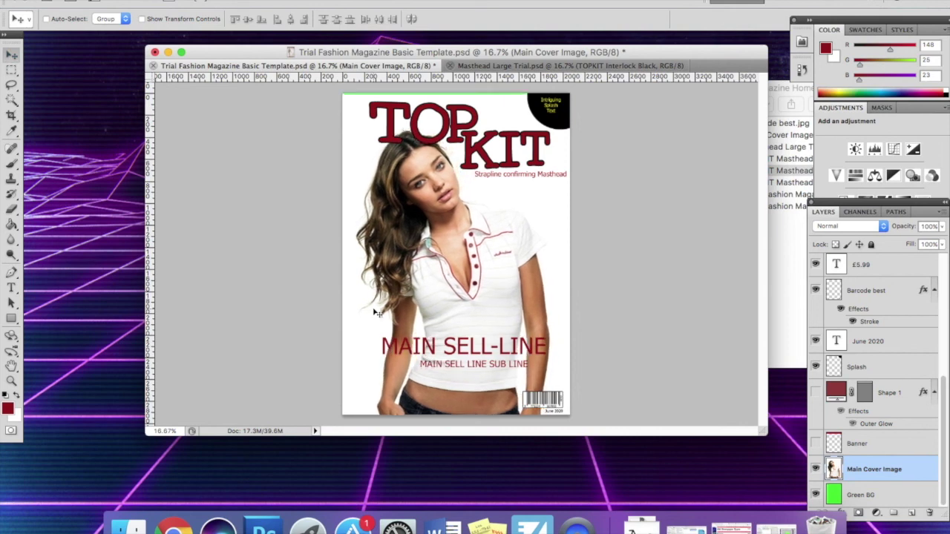
pyautogui.hotkey('shift', 'Down')
pyautogui.hotkey('shift', 'Down')
pyautogui.hotkey('shift', 'Down')
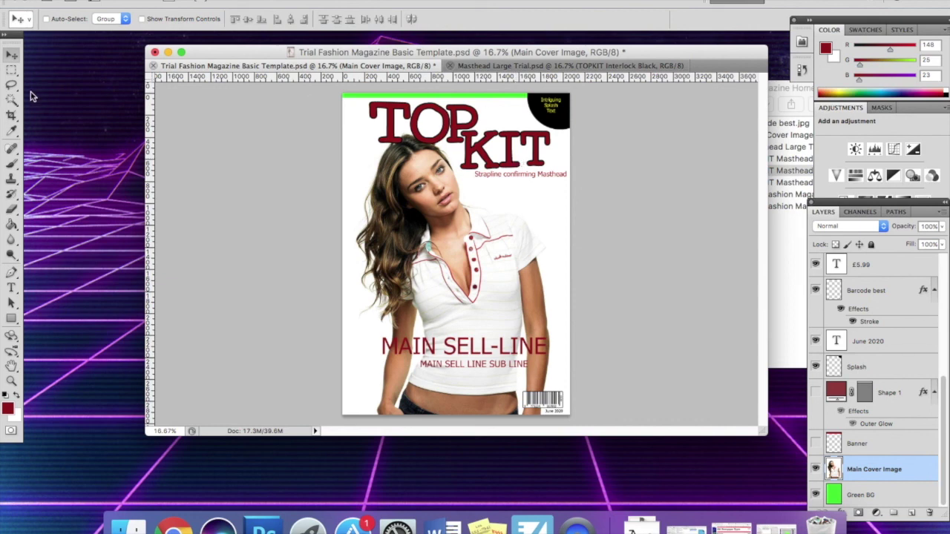
# Select a full-width strip across the cover's top edge and create a new layer named White top fill
pyautogui.click(12, 70)
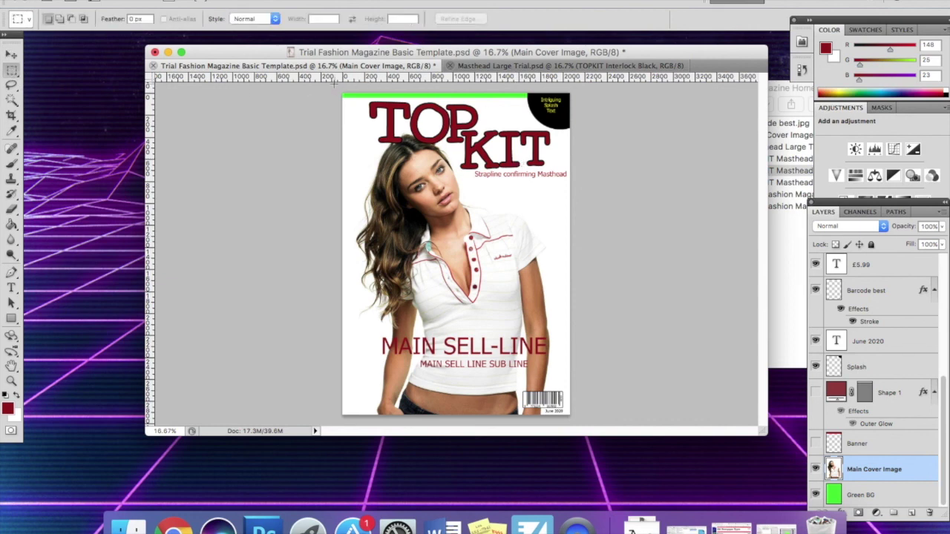
pyautogui.moveTo(333, 80); pyautogui.dragTo(602, 102)
pyautogui.click(204, 0)
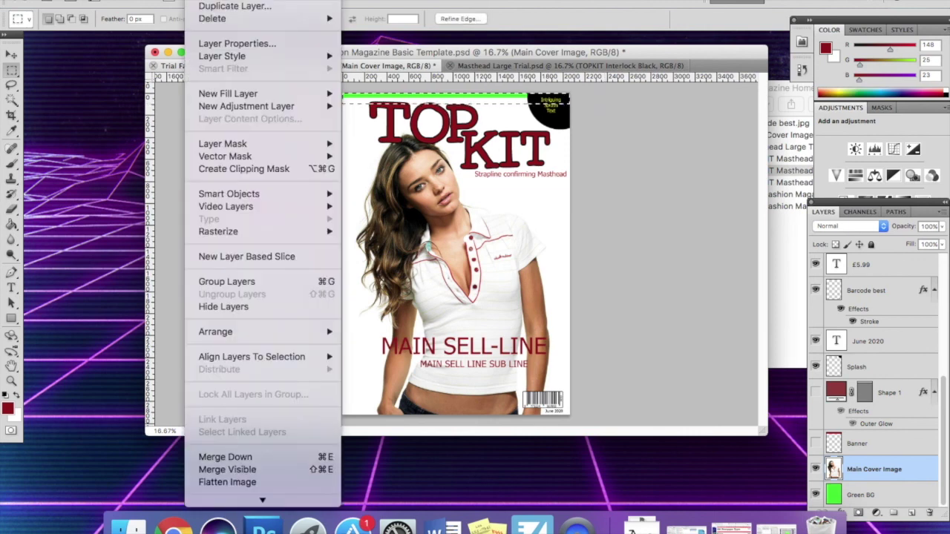
pyautogui.moveTo(327, 2)
pyautogui.click(393, 1)
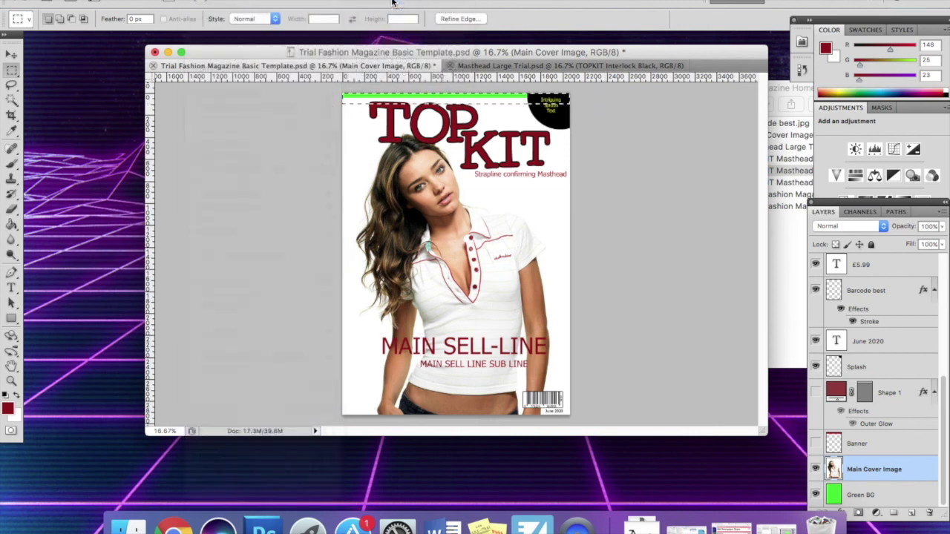
pyautogui.press('BackSpace')
pyautogui.write('White t')
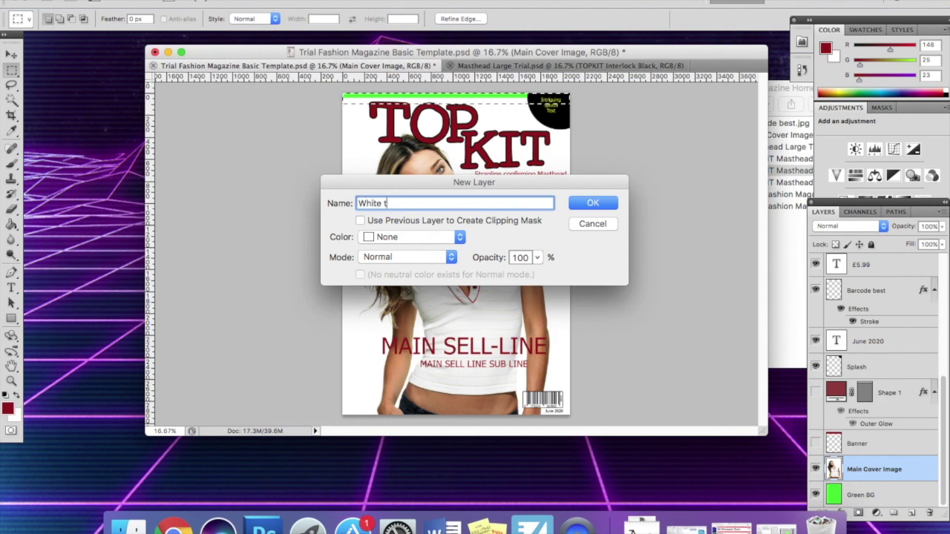
pyautogui.write('op fill')
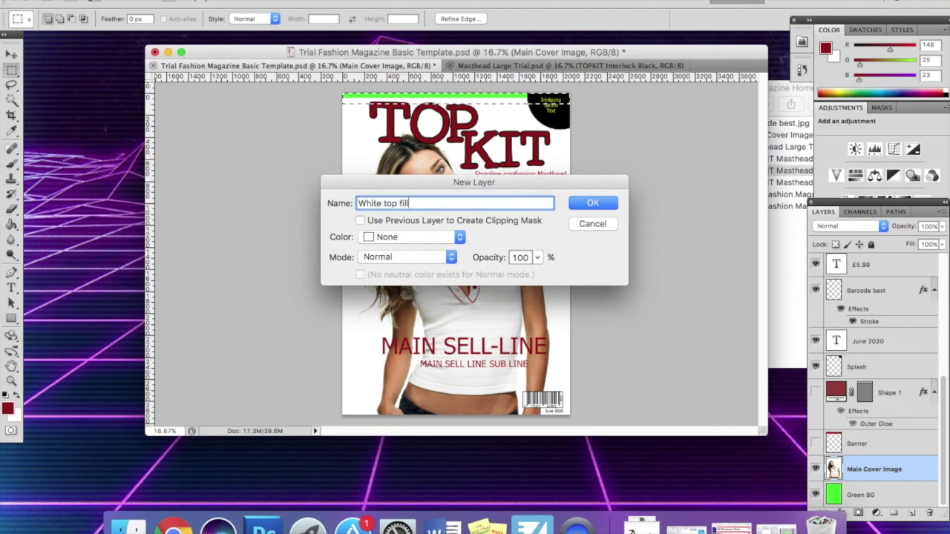
pyautogui.click(602, 203)
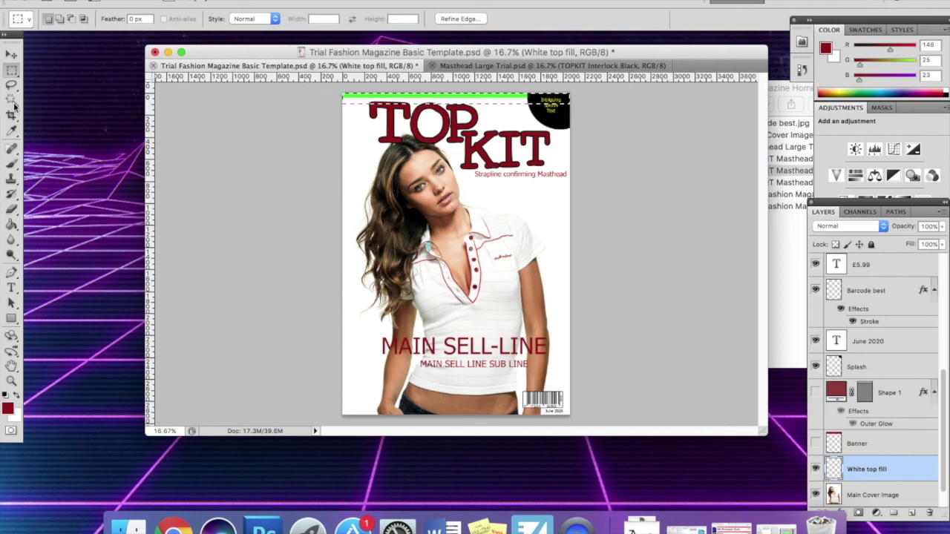
# Sample white from the cover background, fill the top strip on the White top fill layer, and deselect it
pyautogui.click(11, 130)
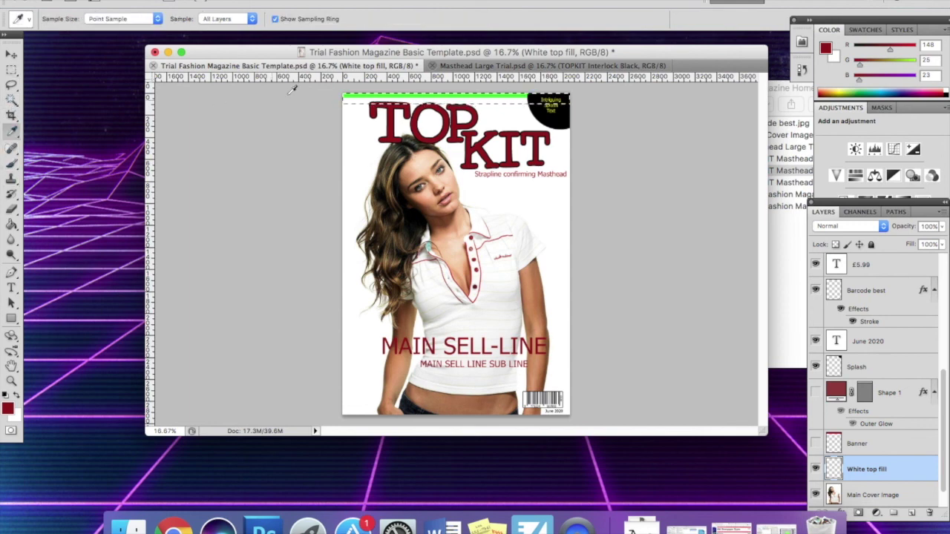
pyautogui.click(363, 97)
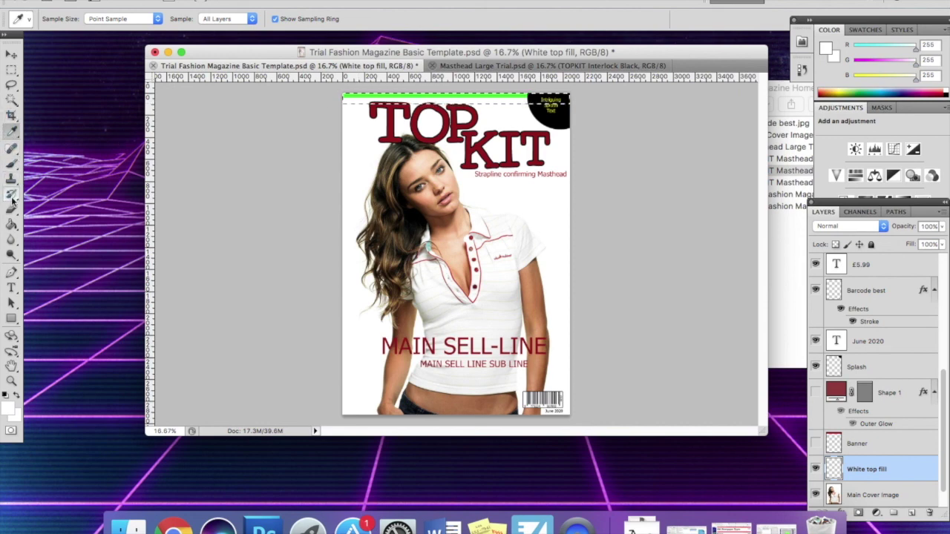
pyautogui.click(11, 222)
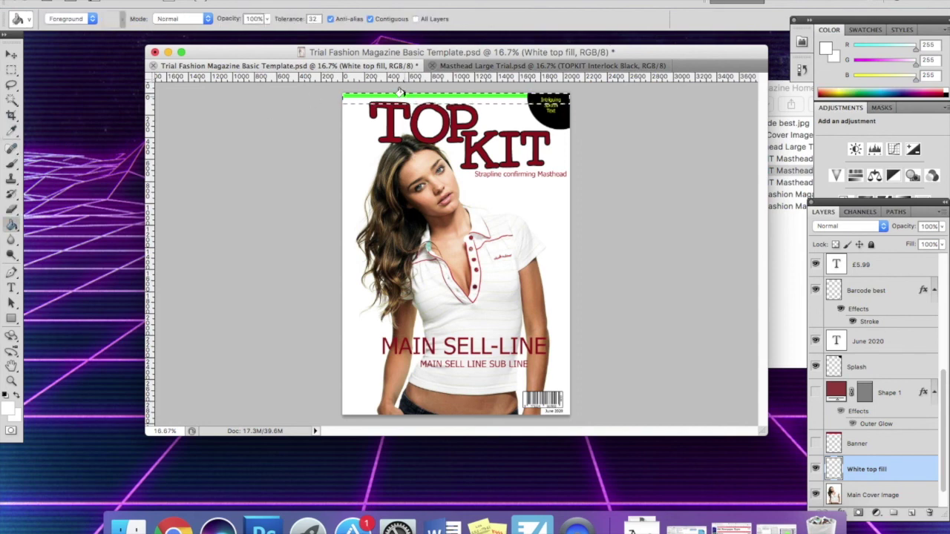
pyautogui.press('m')
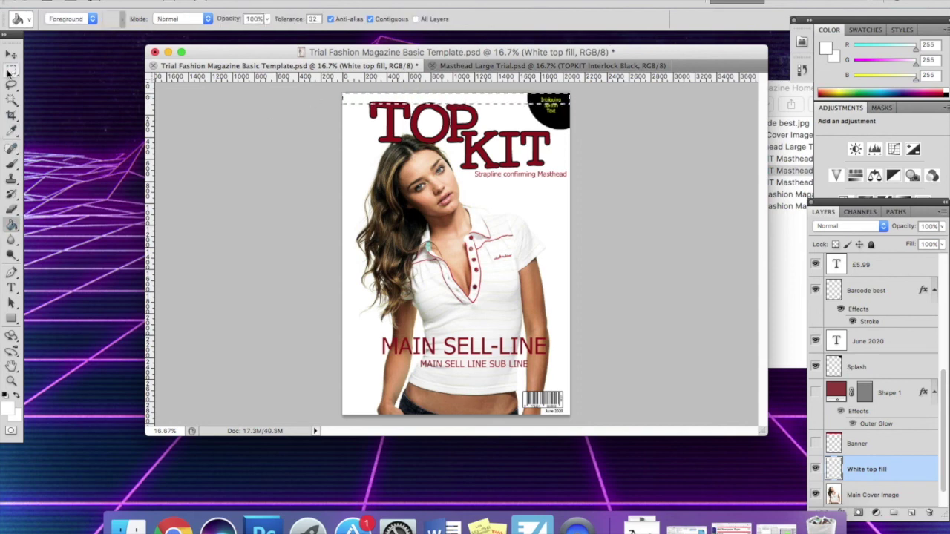
pyautogui.click(362, 143)
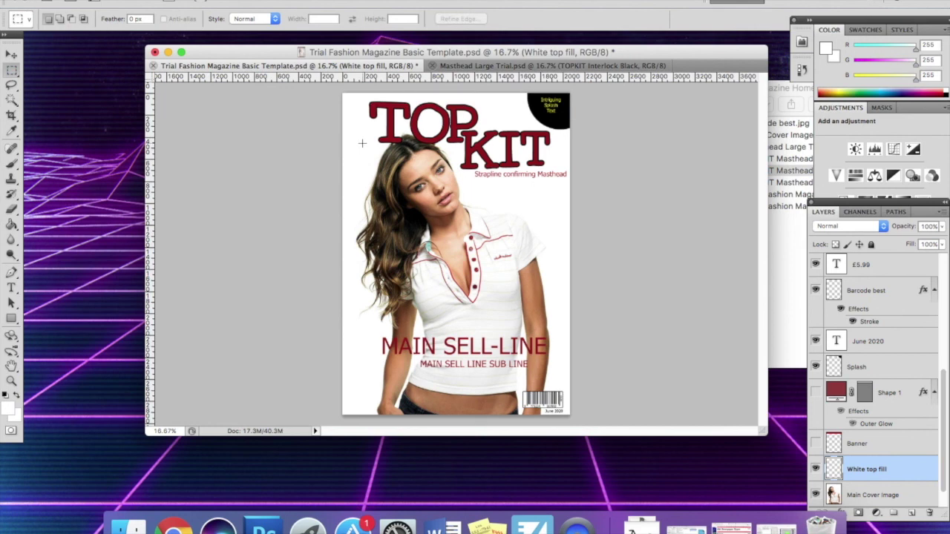